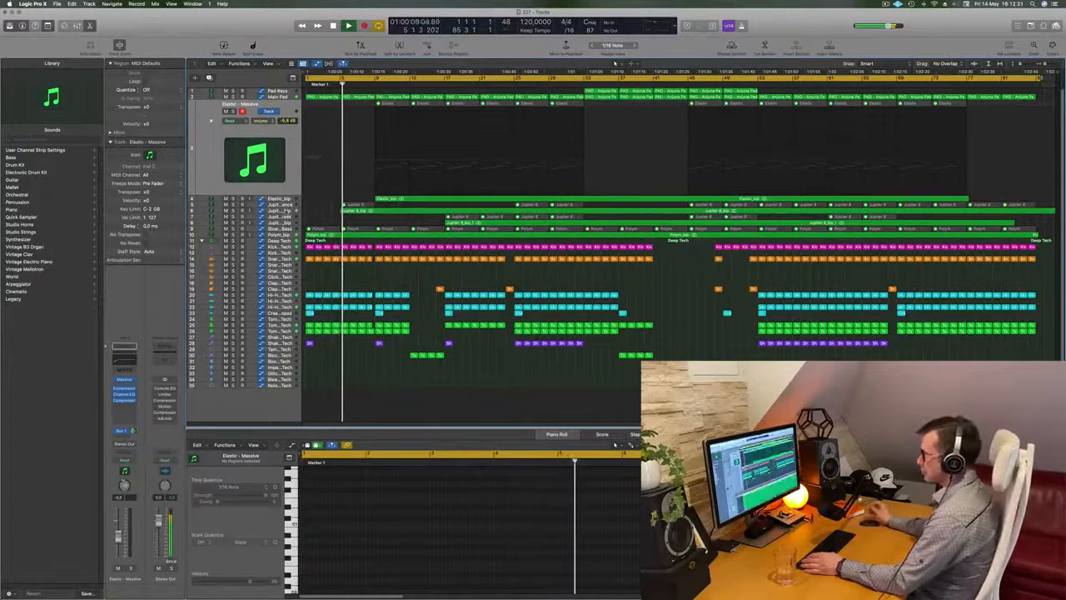
Step: Browse the Jupiter 8 and Elastic tracks and listen to the Elastic_bip track in solo
{"action": "left_click", "coordinate": [283, 210]}
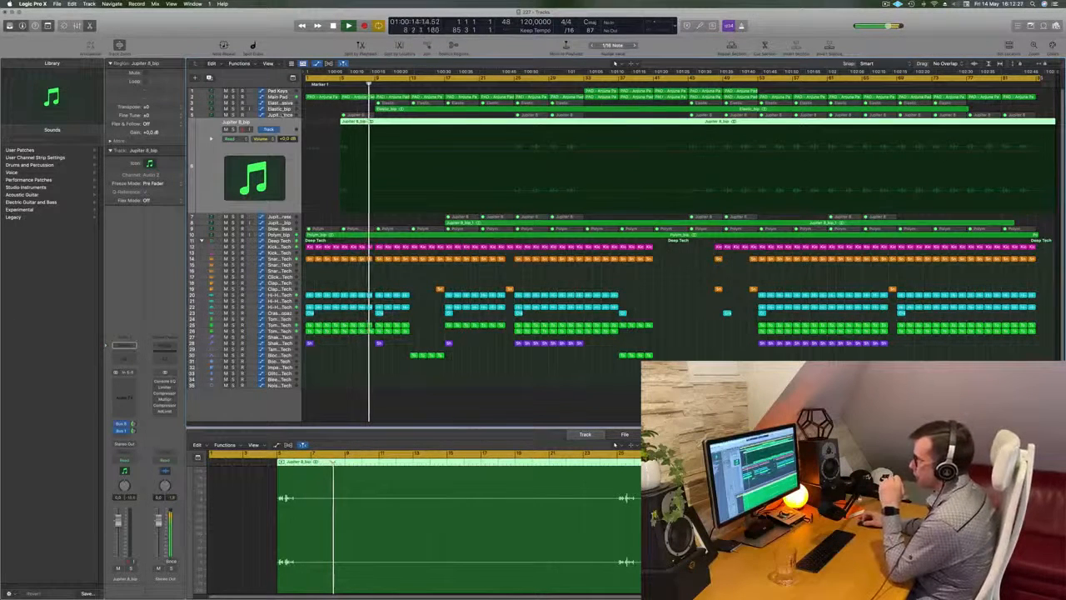
{"action": "left_click", "coordinate": [282, 116]}
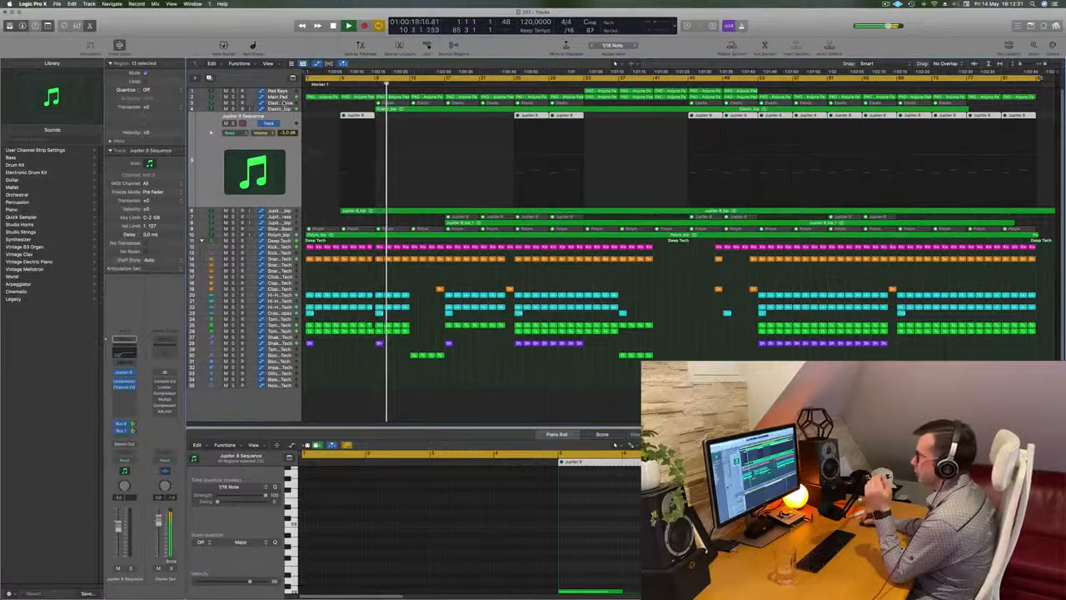
{"action": "left_click", "coordinate": [283, 103]}
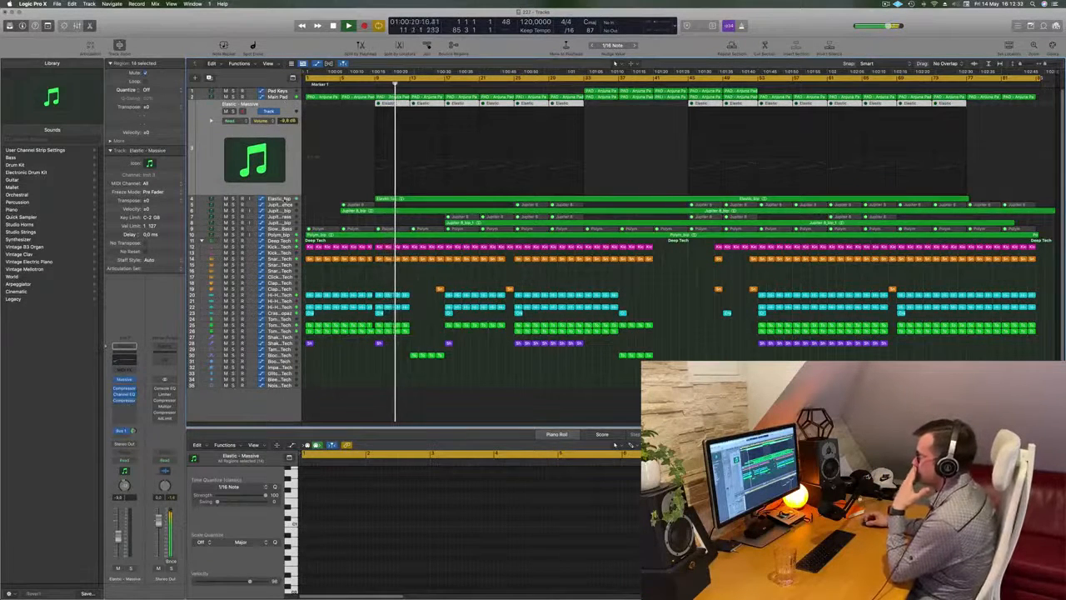
{"action": "left_click", "coordinate": [283, 198]}
{"action": "left_click", "coordinate": [233, 117]}
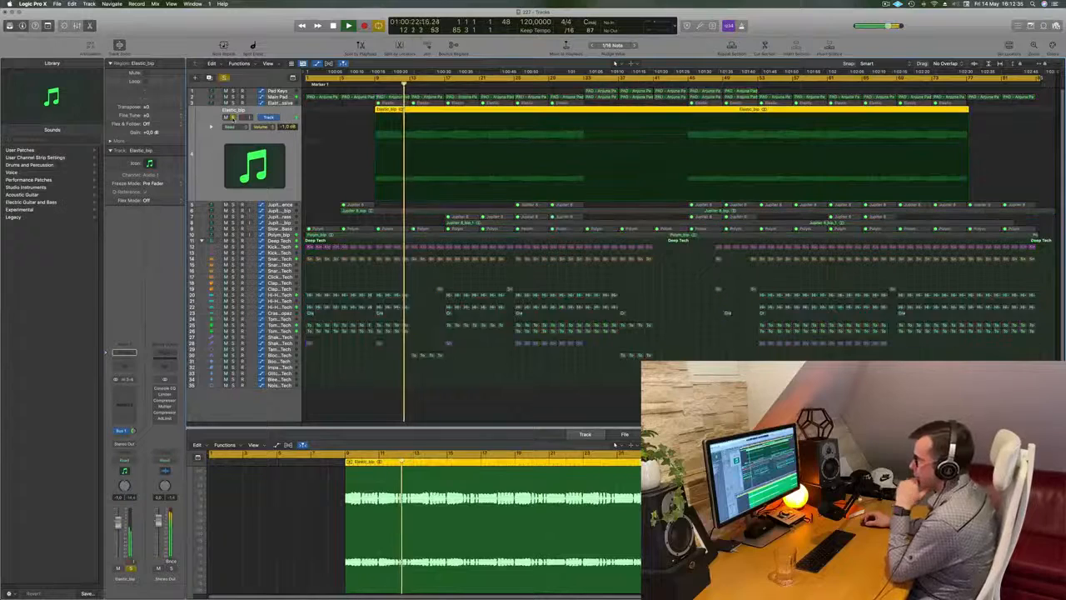
{"action": "left_click", "coordinate": [233, 117]}
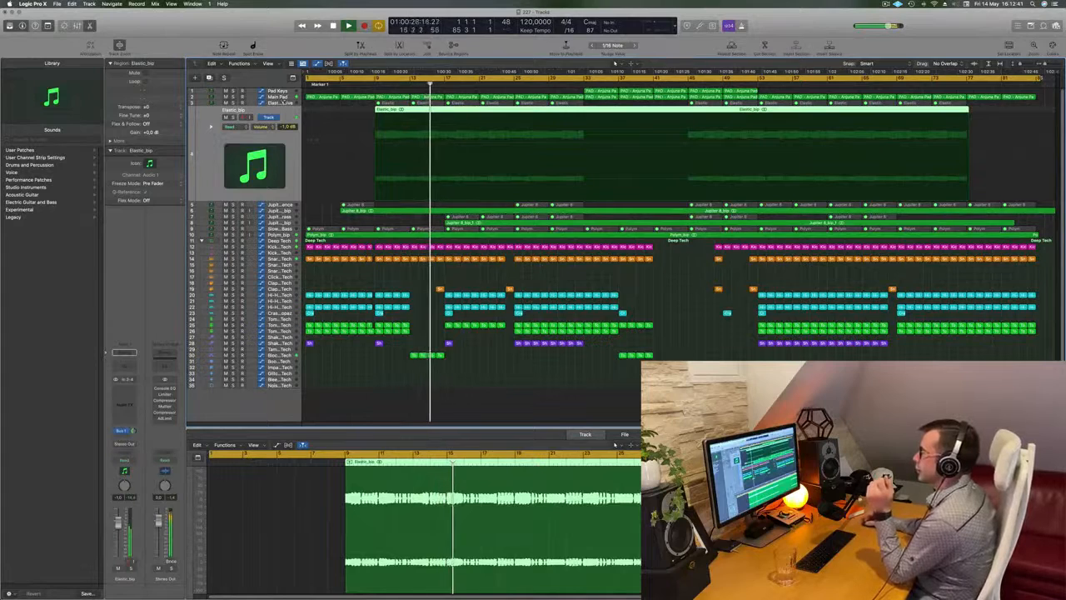
Step: Audition the Main Pad track and the second Jupiter 8_bip track in solo, one after the other
{"action": "left_click", "coordinate": [288, 98]}
{"action": "left_click", "coordinate": [234, 106]}
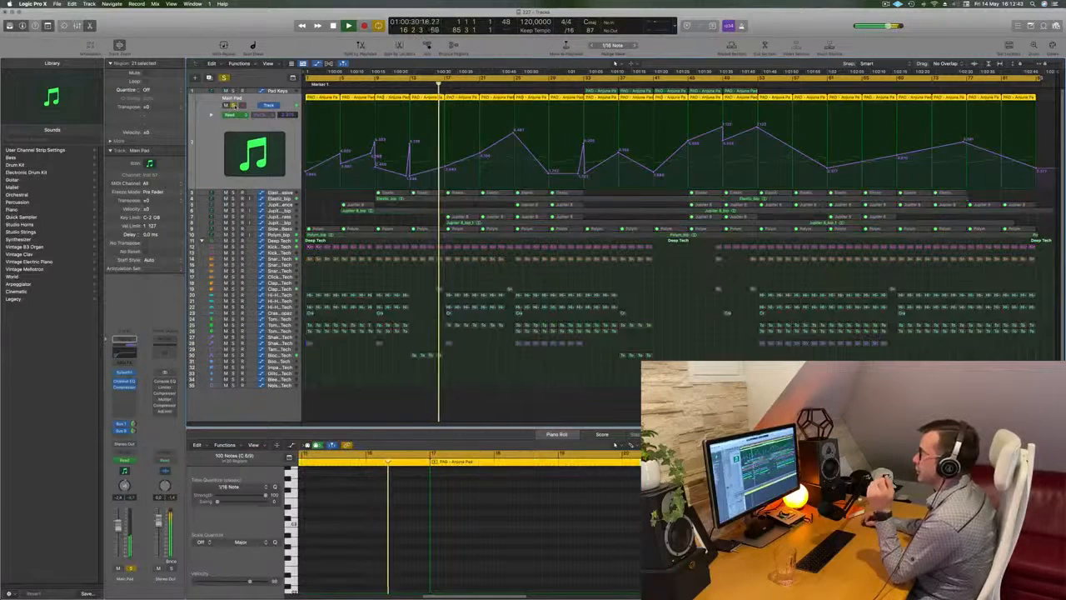
{"action": "left_click", "coordinate": [234, 106]}
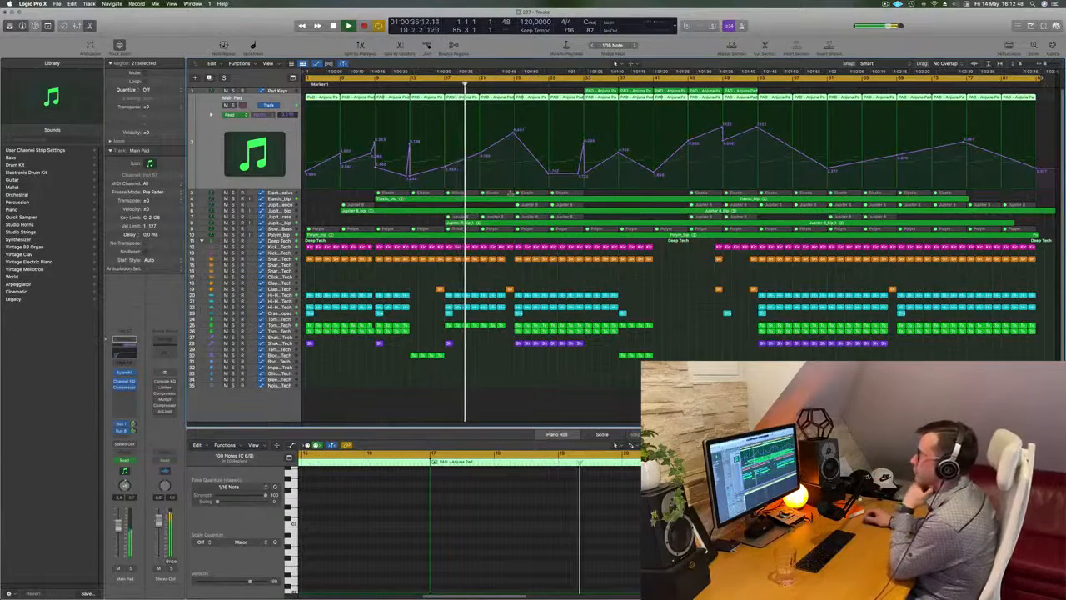
{"action": "left_click", "coordinate": [458, 222]}
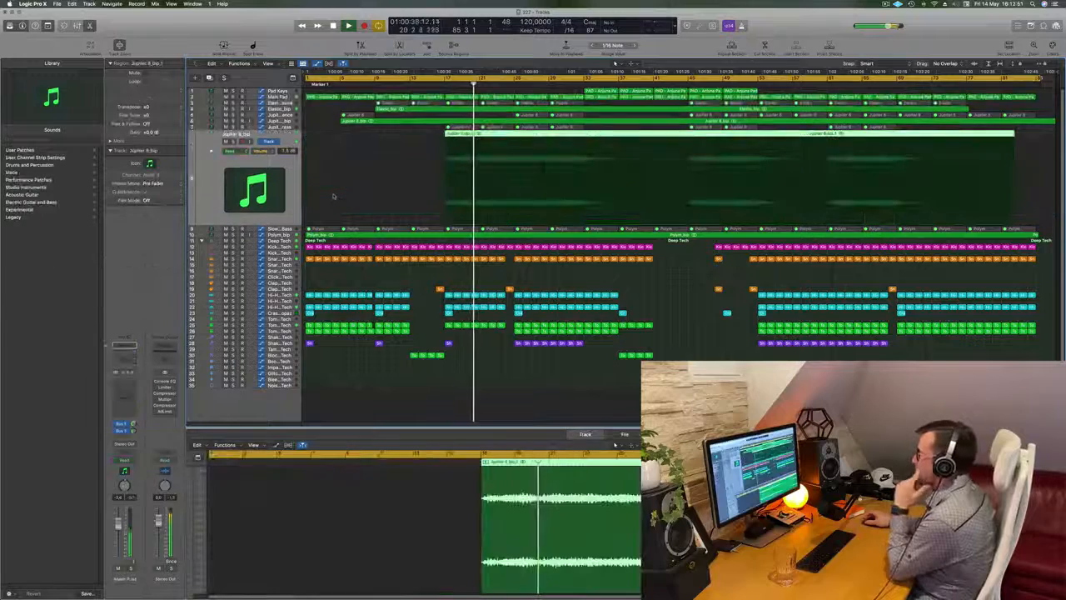
{"action": "key", "text": "s"}
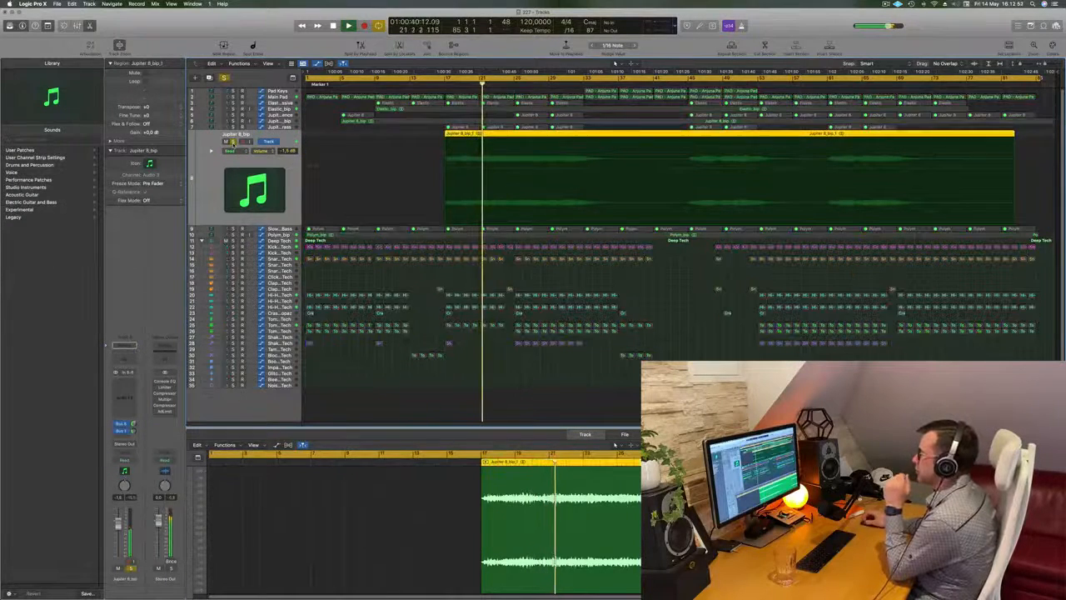
{"action": "key", "text": "s"}
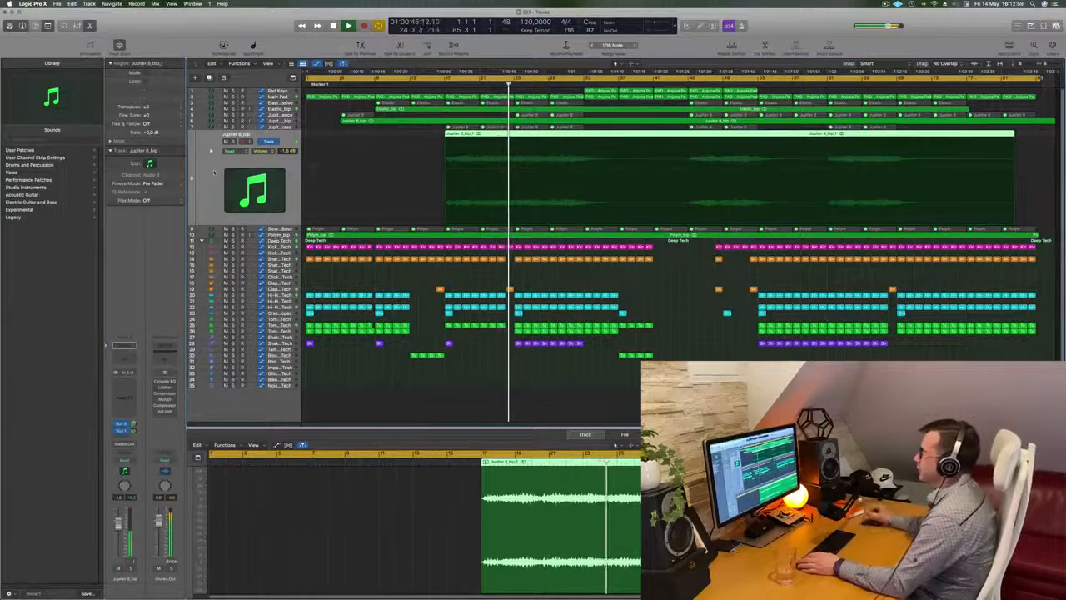
Step: Audition the Polym_bip audio track in solo
{"action": "key", "text": "Down"}
{"action": "key", "text": "Down"}
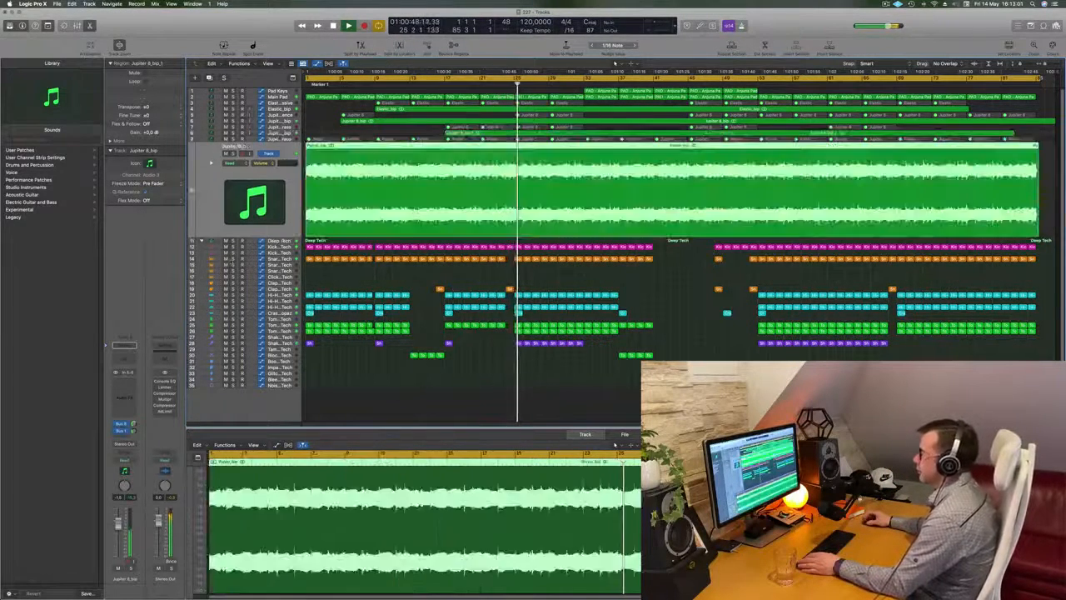
{"action": "left_click", "coordinate": [234, 155]}
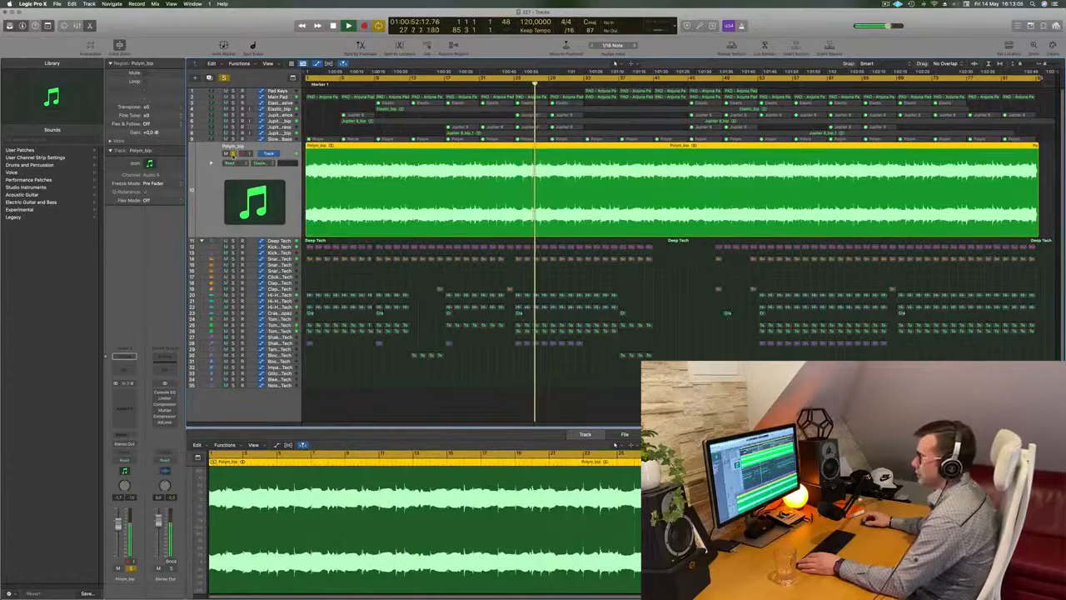
{"action": "key", "text": "s"}
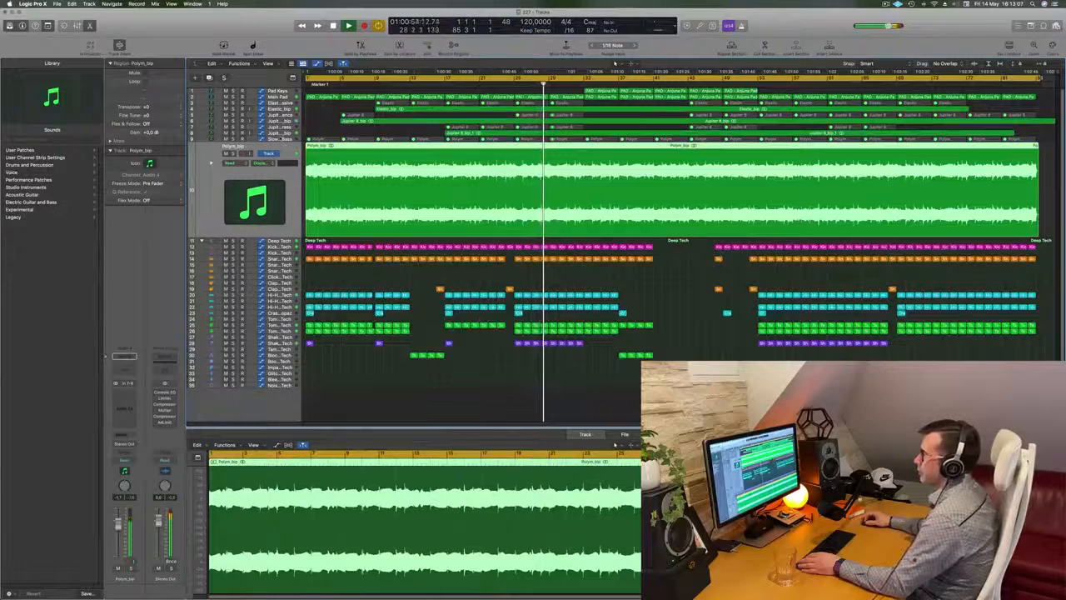
Step: View the PolyM synthesizer on the Slow Brassy Bass track and close its window
{"action": "key", "text": "Up"}
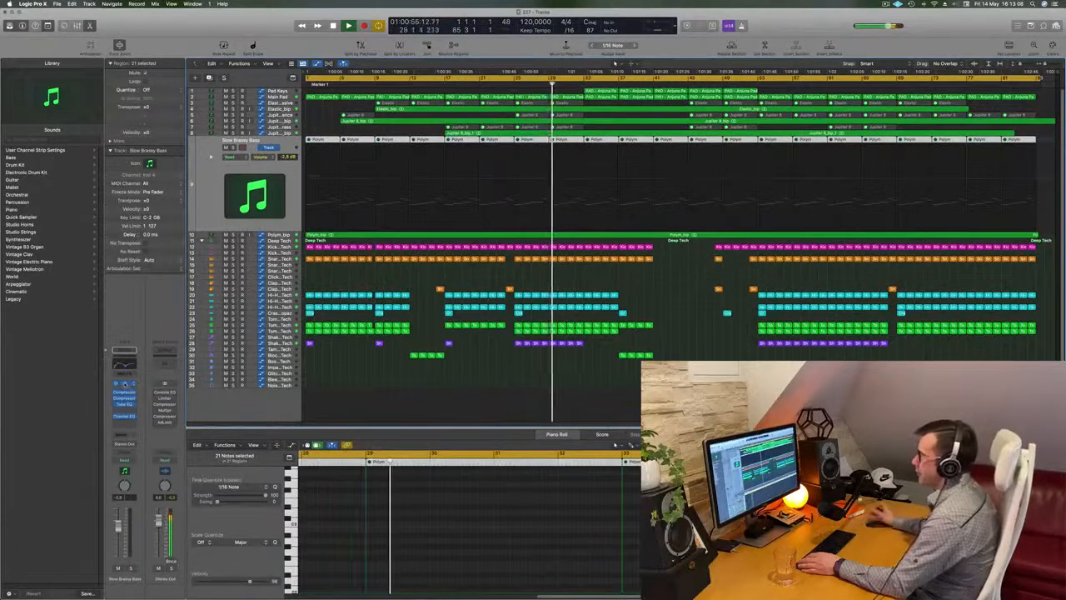
{"action": "left_click", "coordinate": [125, 384]}
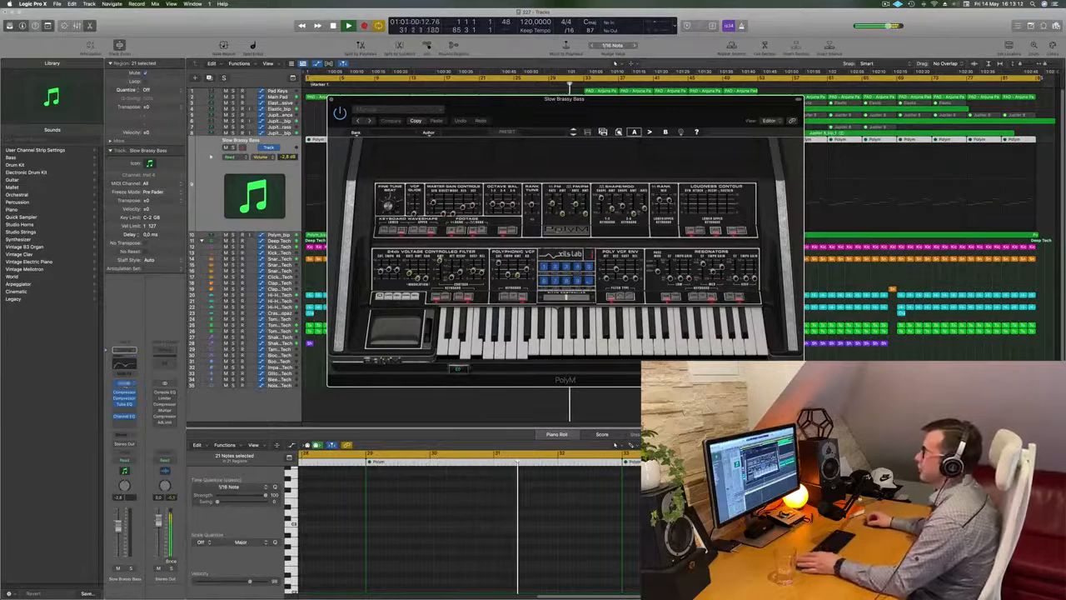
{"action": "left_click", "coordinate": [331, 100]}
Step: Compare the Slow Brassy Bass track with its bounced Polym_bip version by soloing each in turn
{"action": "left_click", "coordinate": [233, 147]}
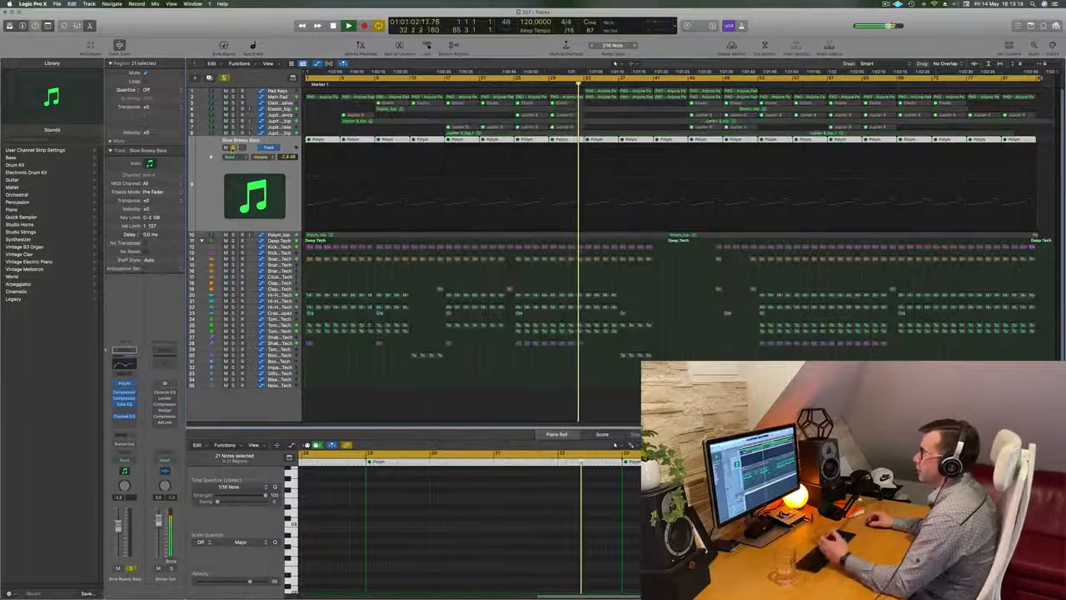
{"action": "left_click", "coordinate": [233, 147]}
{"action": "left_click", "coordinate": [233, 236]}
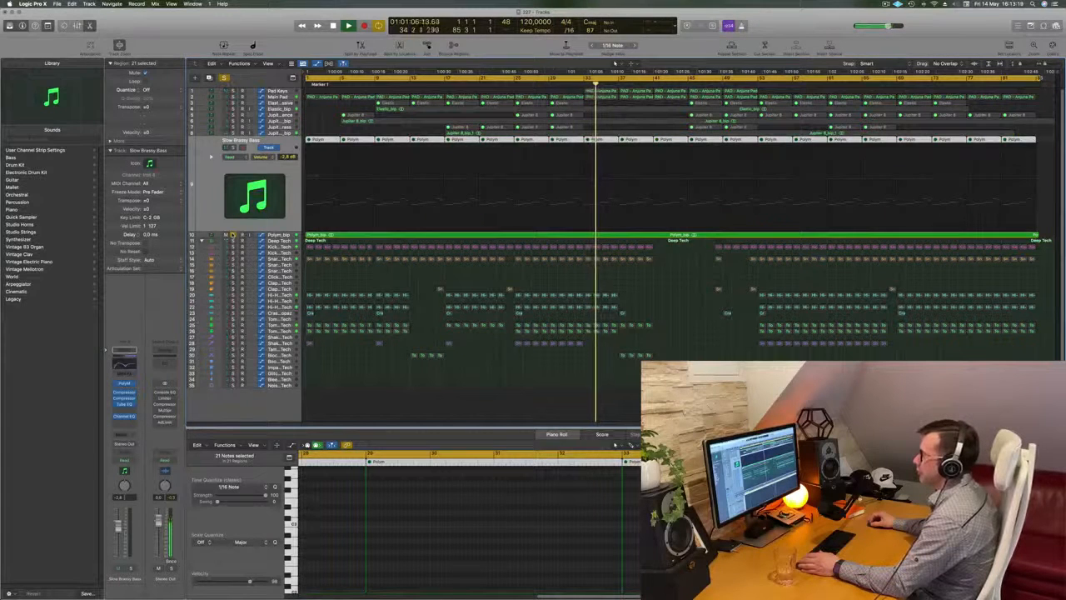
{"action": "left_click", "coordinate": [232, 236]}
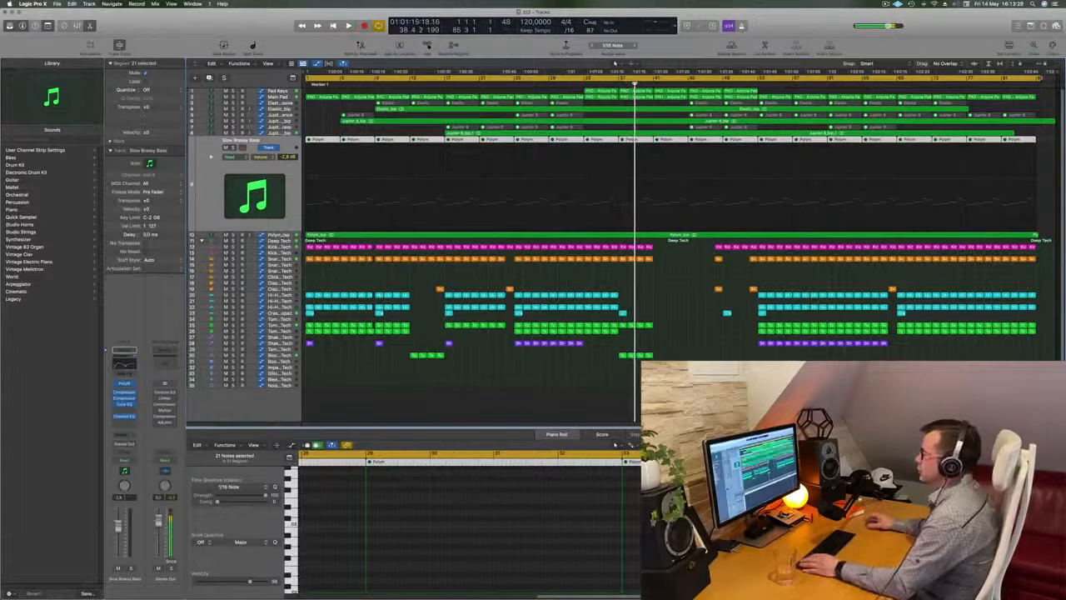
Step: Delete the Polym_bip audio region and unmute all MIDI regions on the Slow Brassy Bass track
{"action": "left_click", "coordinate": [281, 236]}
{"action": "key", "text": "Delete"}
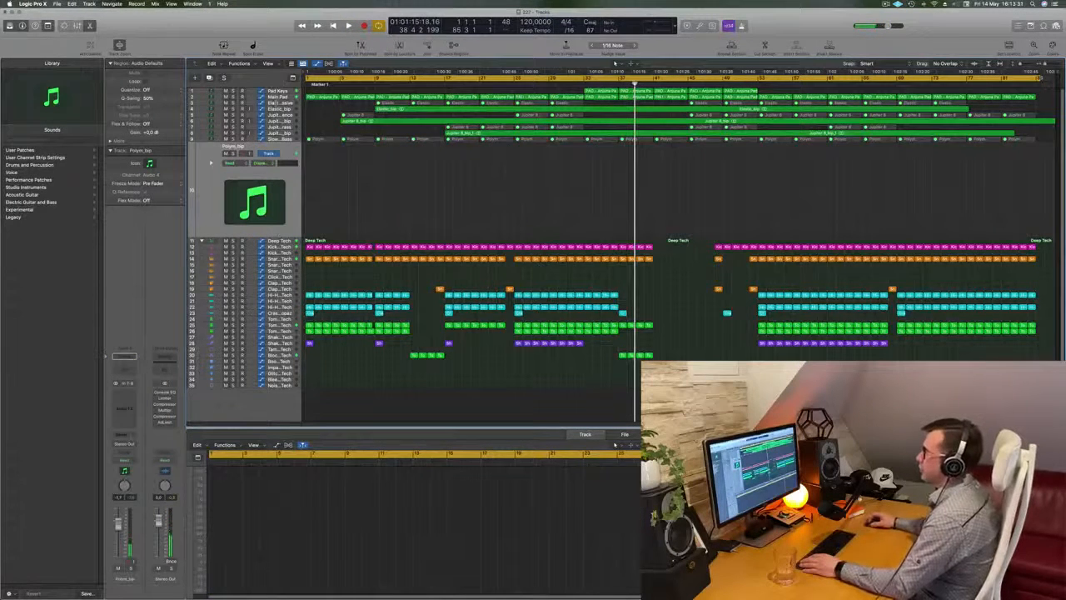
{"action": "left_click", "coordinate": [284, 140]}
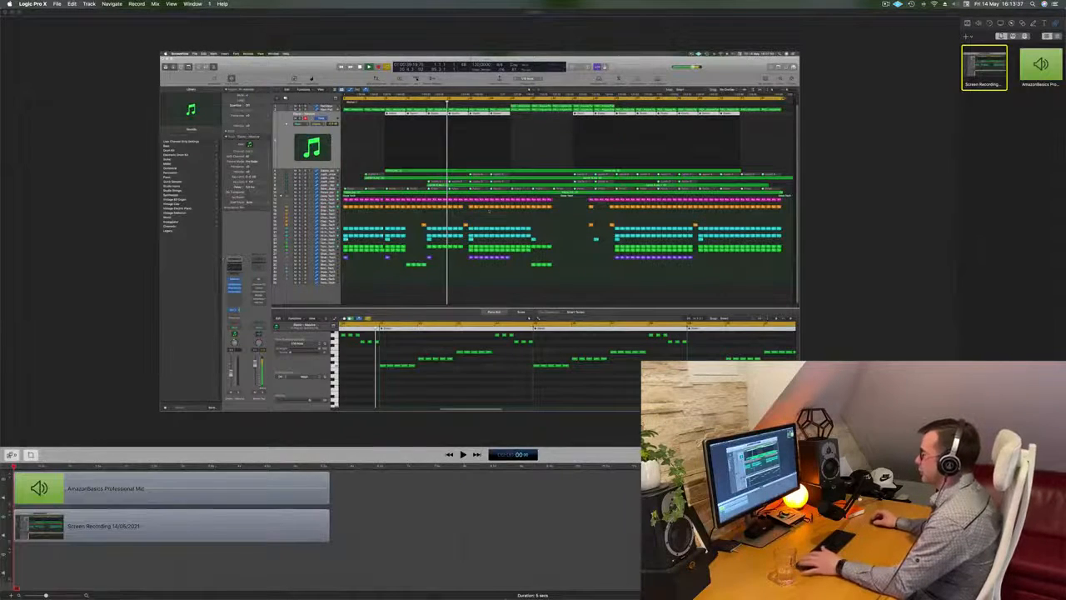
{"action": "mouse_move", "coordinate": [450, 593]}
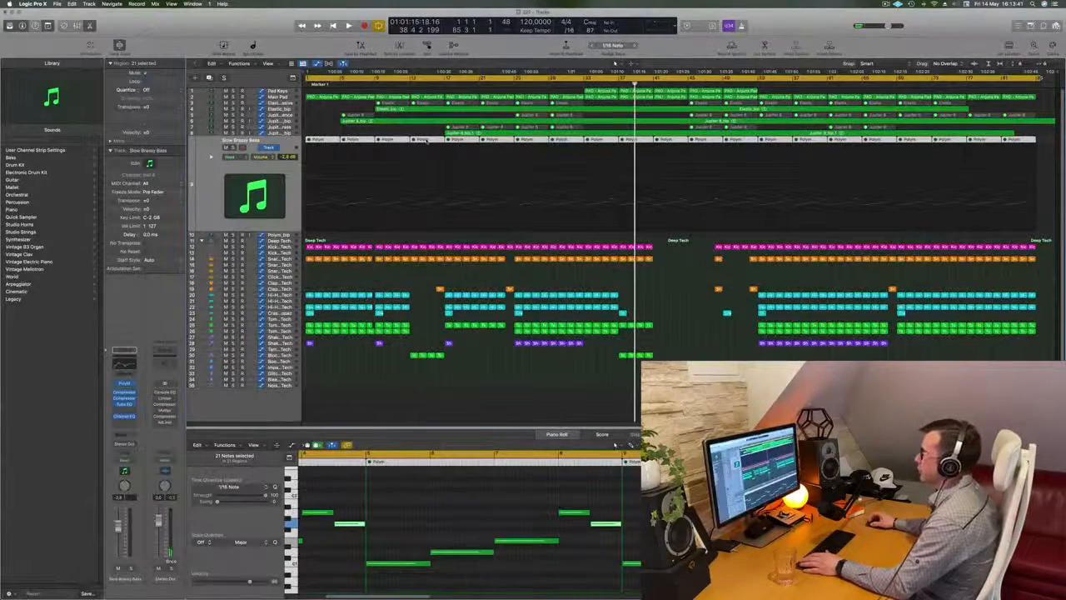
{"action": "right_click", "coordinate": [426, 140]}
{"action": "left_click", "coordinate": [447, 161]}
{"action": "left_click", "coordinate": [494, 236]}
{"action": "key", "text": "space"}
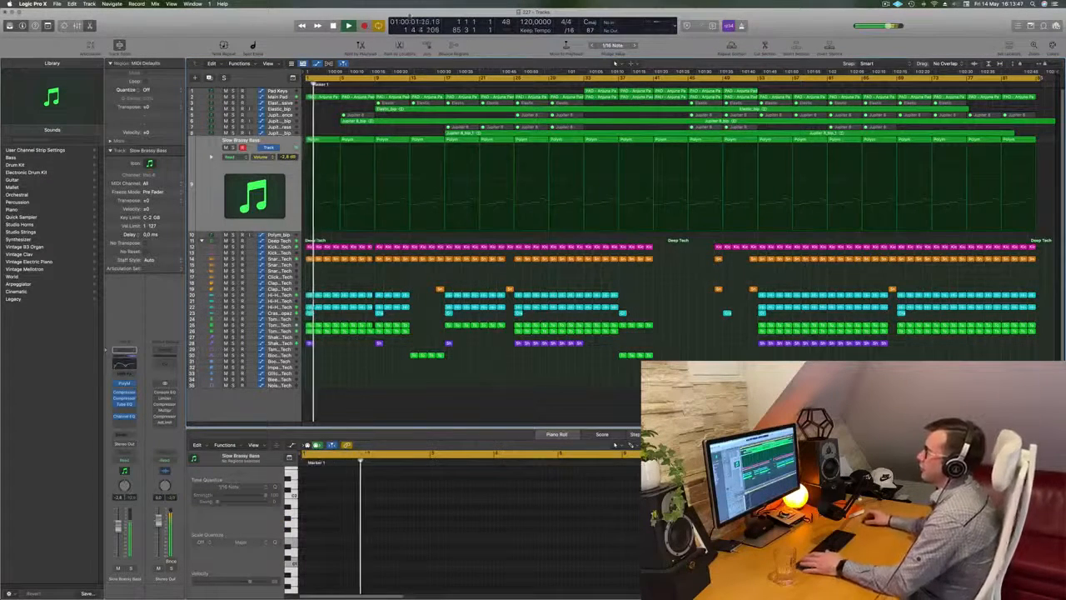
{"action": "key", "text": "space"}
Step: Set the cycle range from bar 1 to bar 9 and repeat that section three times across all tracks
{"action": "left_click_drag", "start_coordinate": [1040, 79], "coordinate": [375, 121]}
{"action": "key", "text": "ctrl+super+r"}
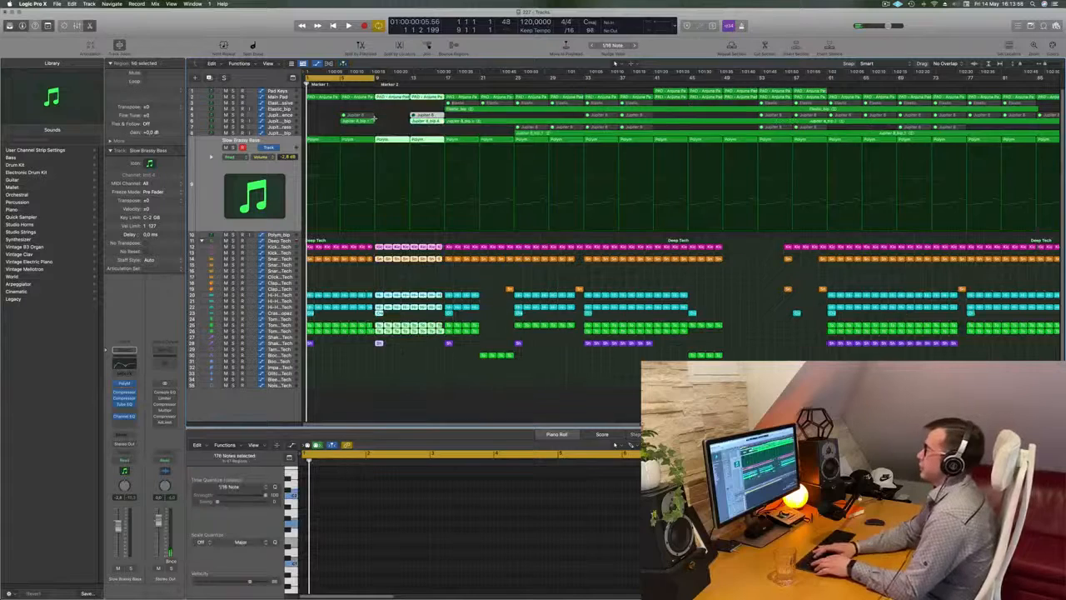
{"action": "key", "text": "ctrl+super+r"}
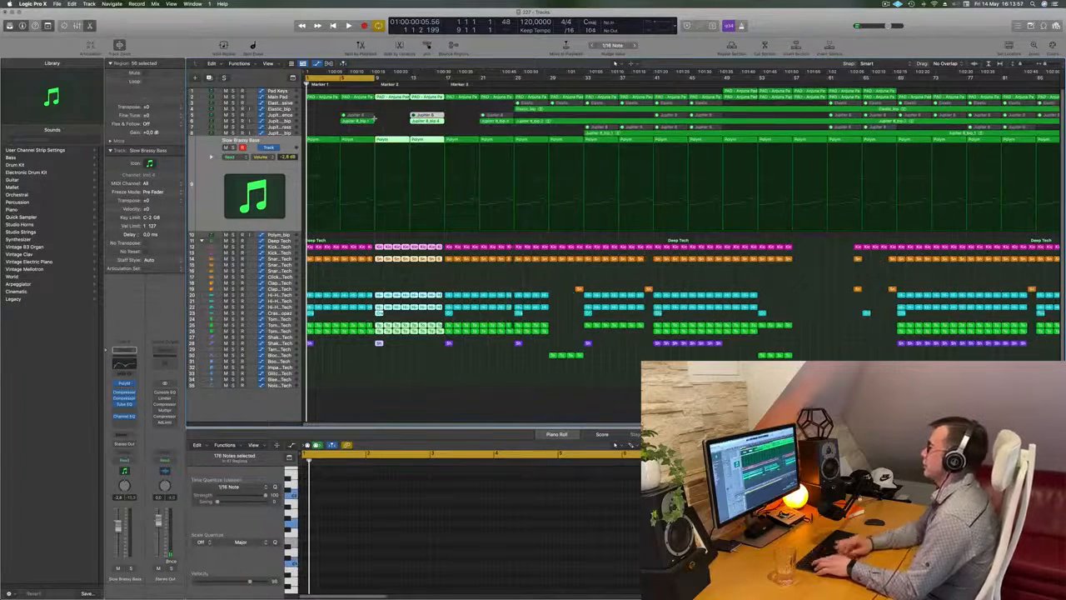
{"action": "key", "text": "ctrl+super+r"}
Step: Delete every note except the first in the first Slow Brassy Bass region
{"action": "key", "text": "space"}
{"action": "key", "text": "Return"}
{"action": "key", "text": "super+Right"}
{"action": "key", "text": "super+Right"}
{"action": "key", "text": "super+Right"}
{"action": "key", "text": "super+Right"}
{"action": "key", "text": "space"}
{"action": "left_click", "coordinate": [342, 189]}
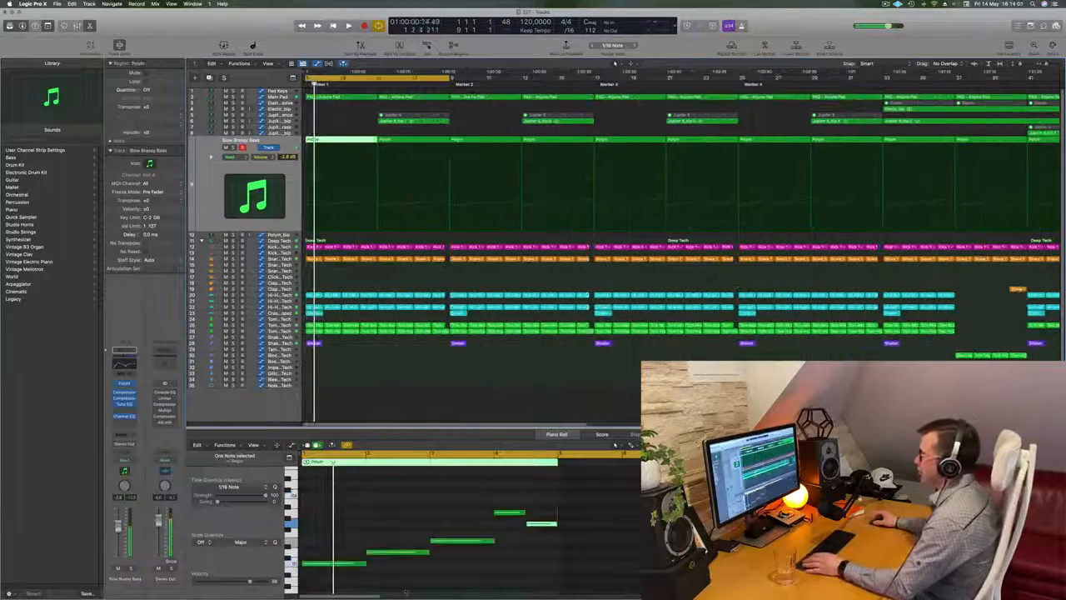
{"action": "left_click_drag", "start_coordinate": [403, 484], "coordinate": [528, 575]}
{"action": "key", "text": "Delete"}
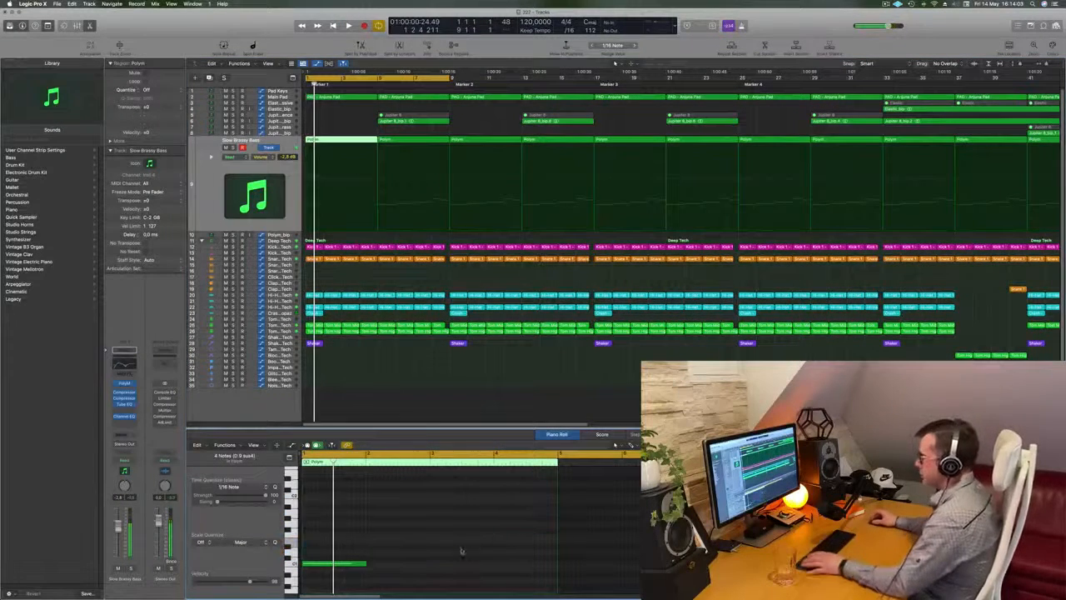
Step: Copy the remaining bass note on the same pitch so each of the region's four bars starts with one
{"action": "key", "text": "Return"}
{"action": "key", "text": "space"}
{"action": "left_click_drag", "start_coordinate": [364, 566], "coordinate": [450, 566]}
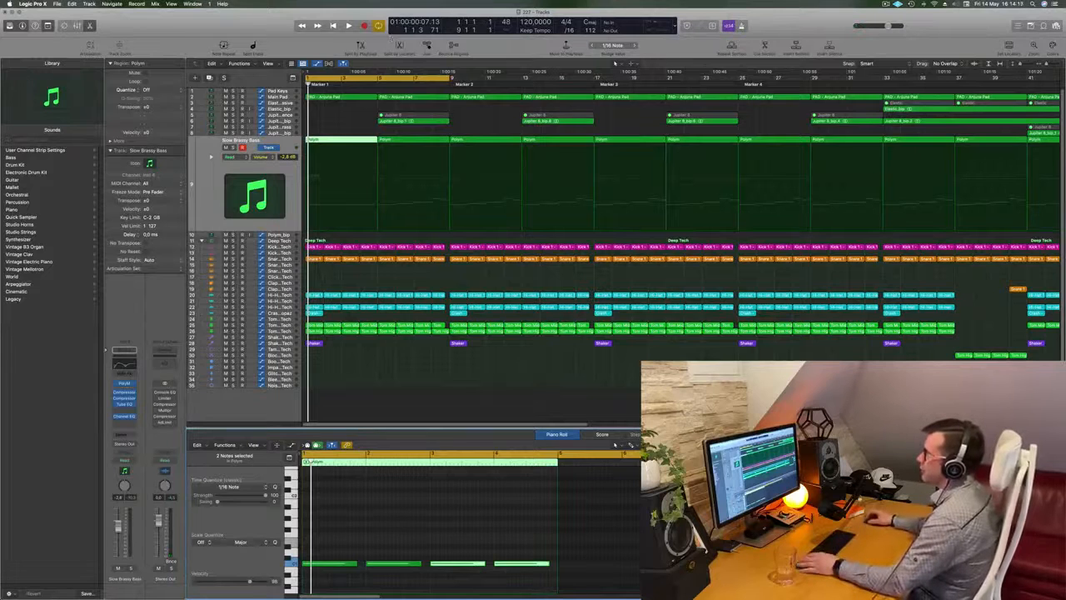
{"action": "left_click", "coordinate": [355, 120]}
{"action": "key", "text": "space"}
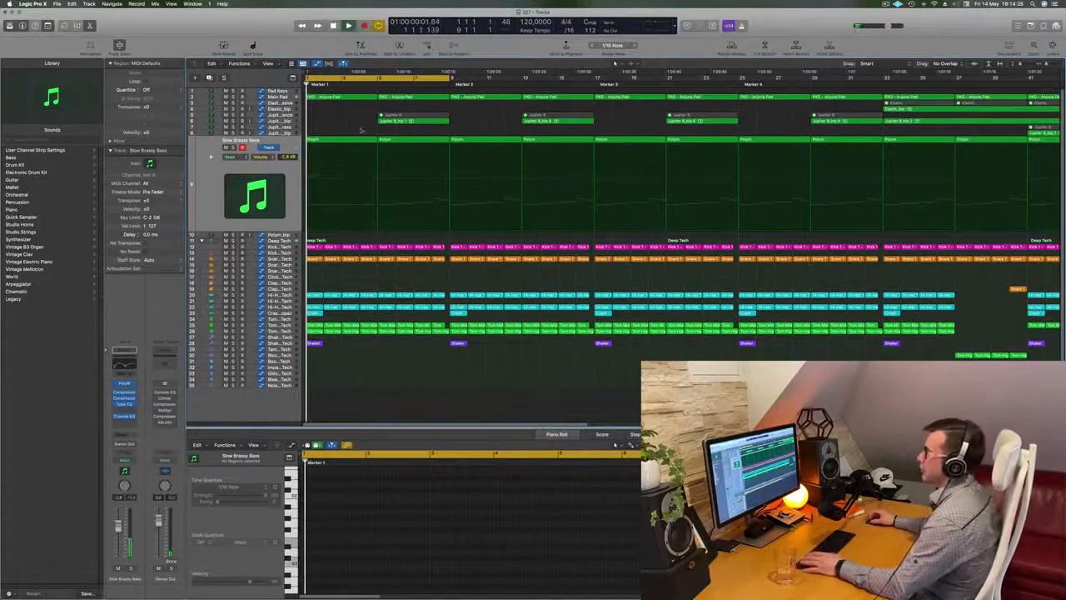
Step: Replace the second Slow Brassy Bass region, starting at bar 5, with a copy of the edited first region
{"action": "left_click", "coordinate": [402, 140]}
{"action": "left_click_drag", "start_coordinate": [402, 140], "coordinate": [416, 229]}
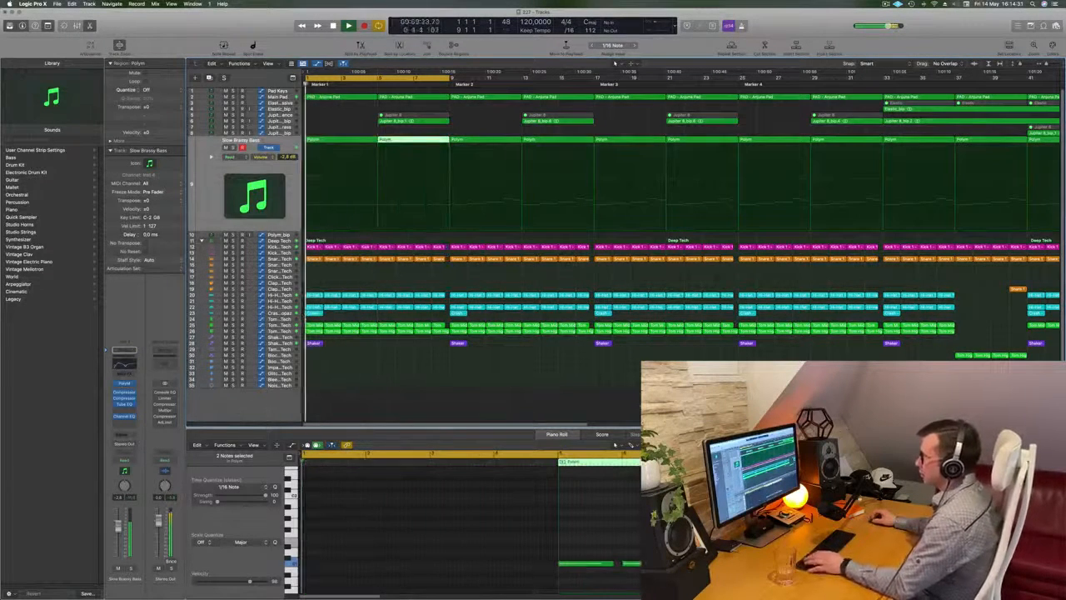
{"action": "key", "text": "Return"}
Step: Repeat the first Shaker region until it fills the track from bar 1 to bar 9
{"action": "left_click", "coordinate": [318, 343]}
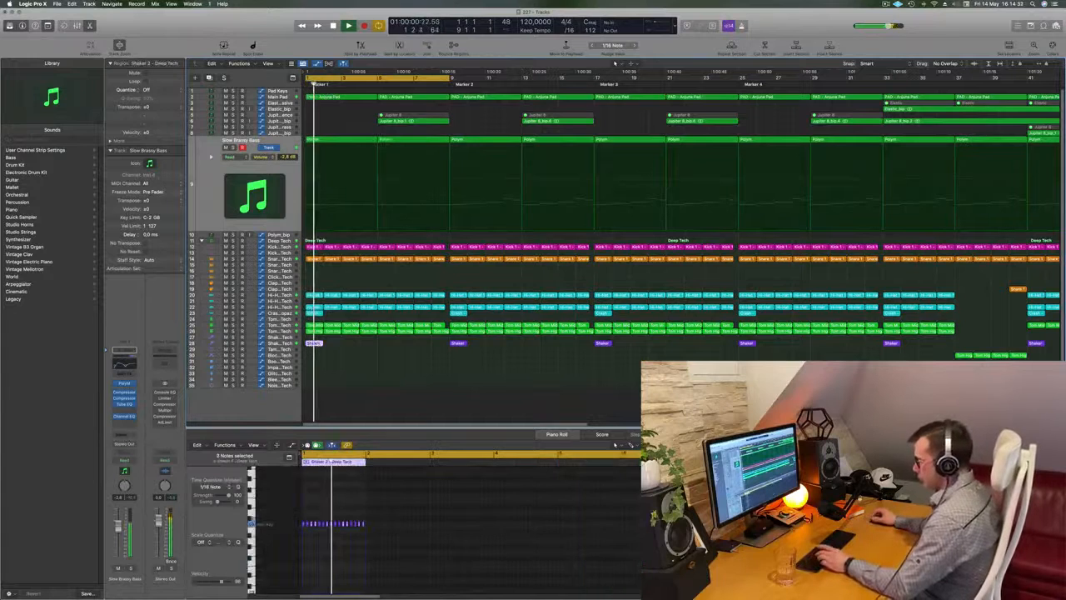
{"action": "key", "text": "super+r"}
{"action": "key", "text": "super+r"}
{"action": "key", "text": "super+r"}
{"action": "key", "text": "super+r"}
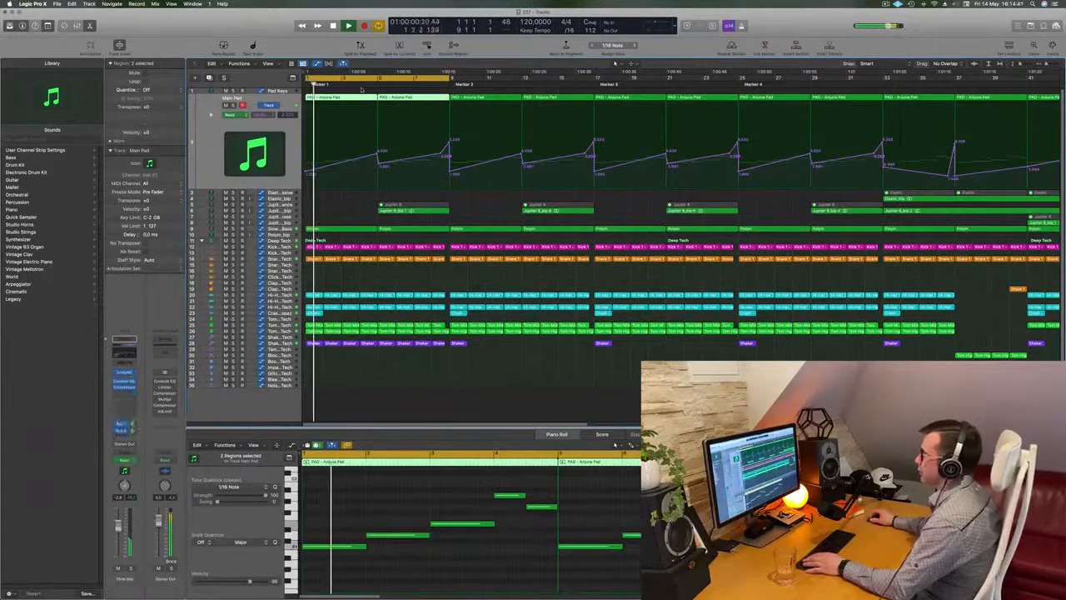
{"action": "left_click", "coordinate": [361, 90]}
Step: Remove all but the first note in the first Main Pad region and extend that note to the region's end
{"action": "left_click", "coordinate": [360, 97]}
{"action": "left_click_drag", "start_coordinate": [405, 481], "coordinate": [555, 568]}
{"action": "key", "text": "Delete"}
{"action": "left_click_drag", "start_coordinate": [364, 546], "coordinate": [557, 546]}
Step: Lower the Main Pad automation peaks at bar 5 and bar 9
{"action": "key", "text": "space"}
{"action": "key", "text": "space"}
{"action": "left_click_drag", "start_coordinate": [378, 153], "coordinate": [378, 157]}
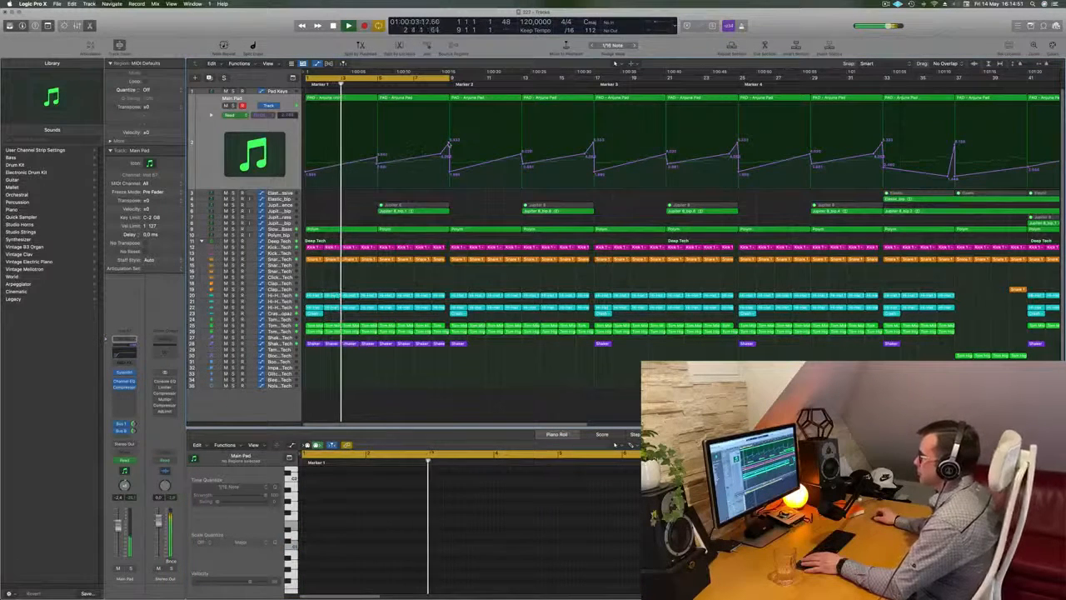
{"action": "left_click_drag", "start_coordinate": [442, 155], "coordinate": [451, 154]}
Step: Delete the second Main Pad region, between bar 5 and bar 9
{"action": "scroll", "coordinate": [423, 165], "scroll_direction": "up", "scroll_amount": 3}
{"action": "scroll", "coordinate": [333, 218], "scroll_direction": "down", "scroll_amount": 4}
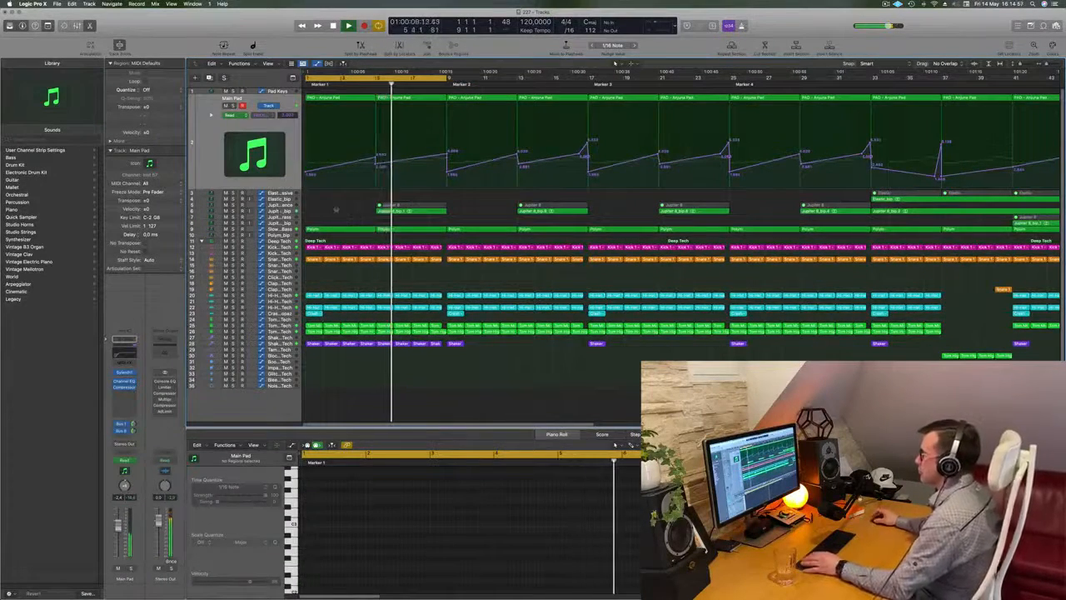
{"action": "left_click", "coordinate": [338, 213]}
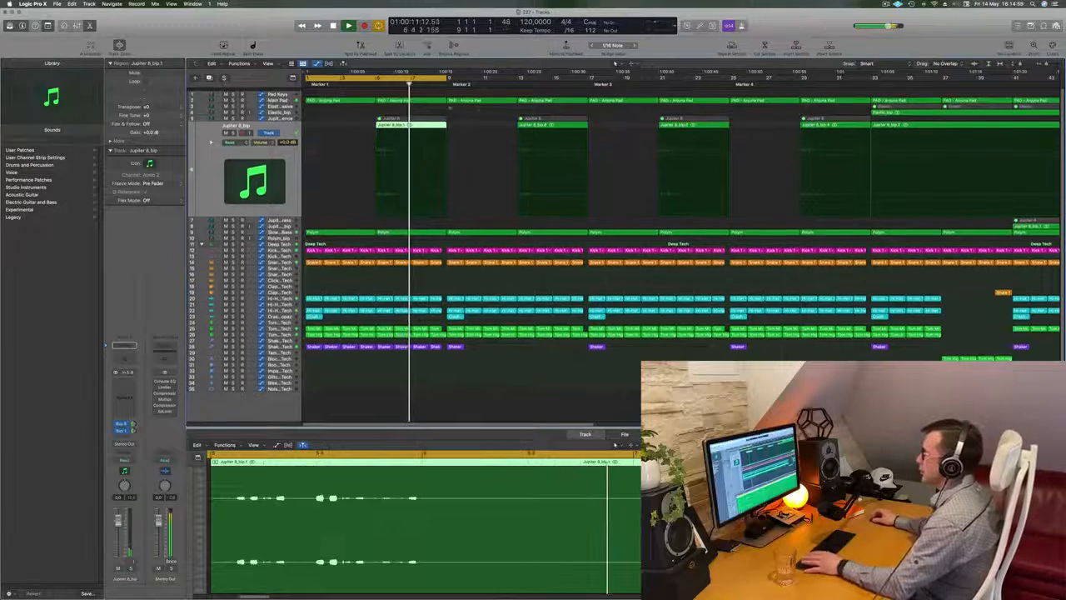
{"action": "left_click", "coordinate": [424, 99]}
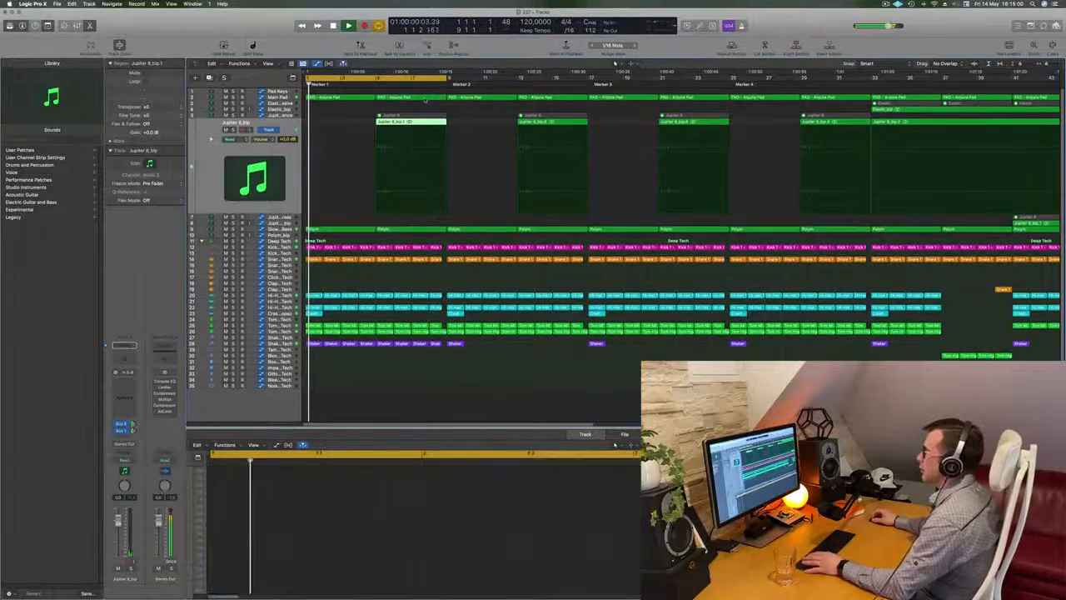
Step: Repeat the first Main Pad region once to fill the gap between bar 5 and bar 9
{"action": "left_click", "coordinate": [347, 97]}
{"action": "left_click", "coordinate": [404, 98]}
{"action": "key", "text": "space"}
{"action": "key", "text": "space"}
Step: Select the first two Slow Brassy Bass regions and listen to the opening bars
{"action": "left_click", "coordinate": [348, 229]}
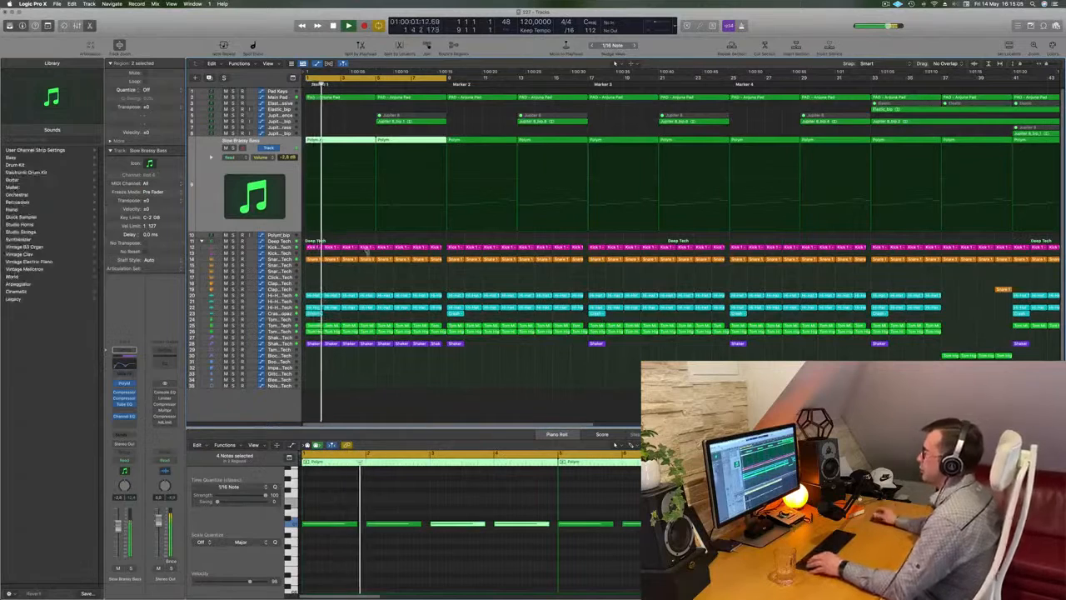
{"action": "key", "text": "super+Left"}
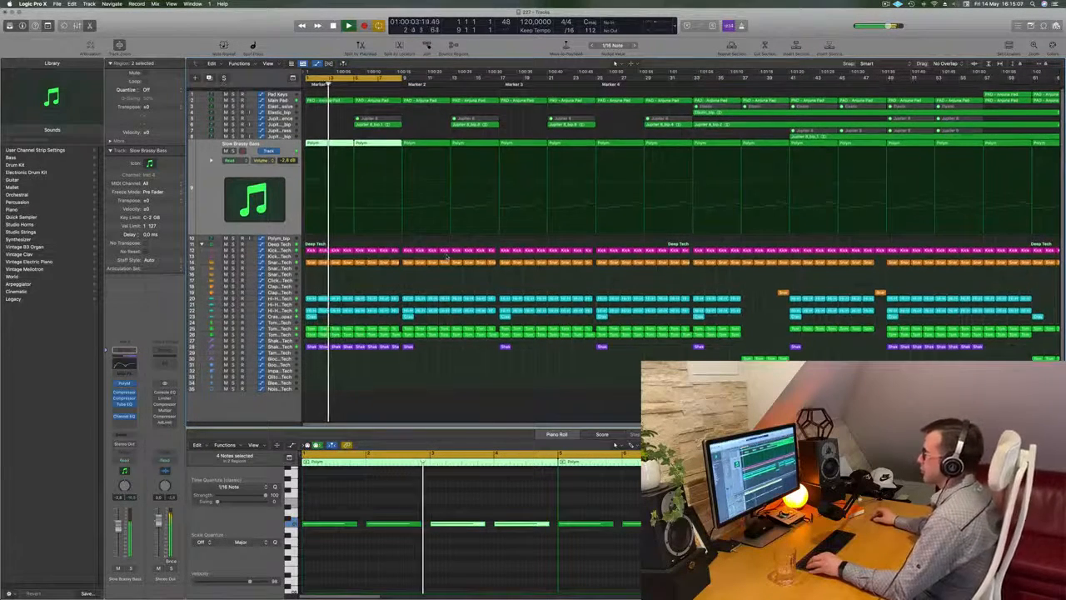
{"action": "scroll", "coordinate": [547, 221], "scroll_direction": "up", "scroll_amount": 2}
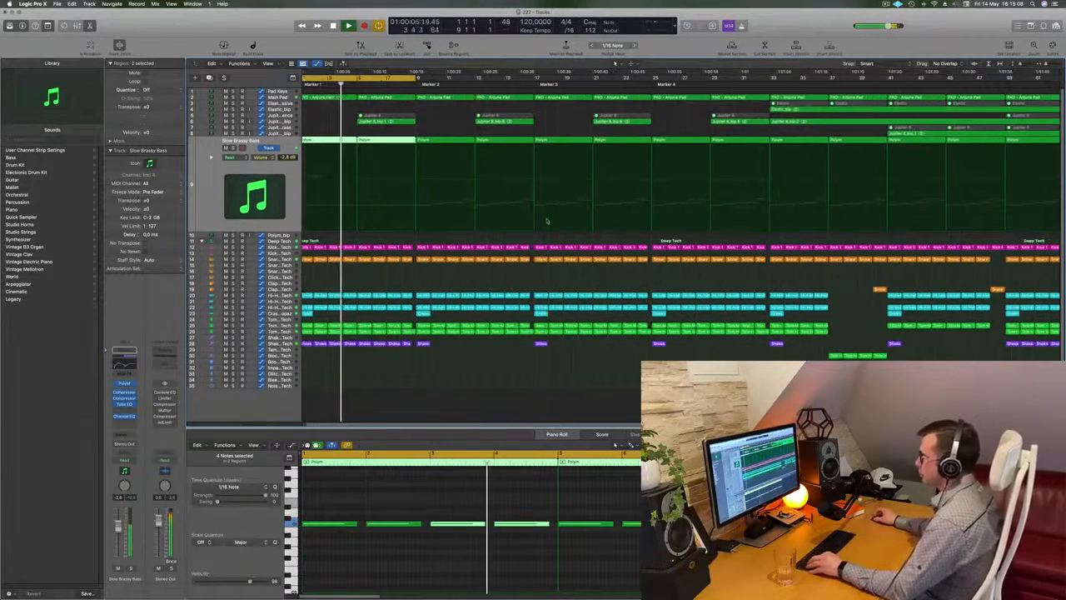
{"action": "scroll", "coordinate": [548, 220], "scroll_direction": "down", "scroll_amount": 2}
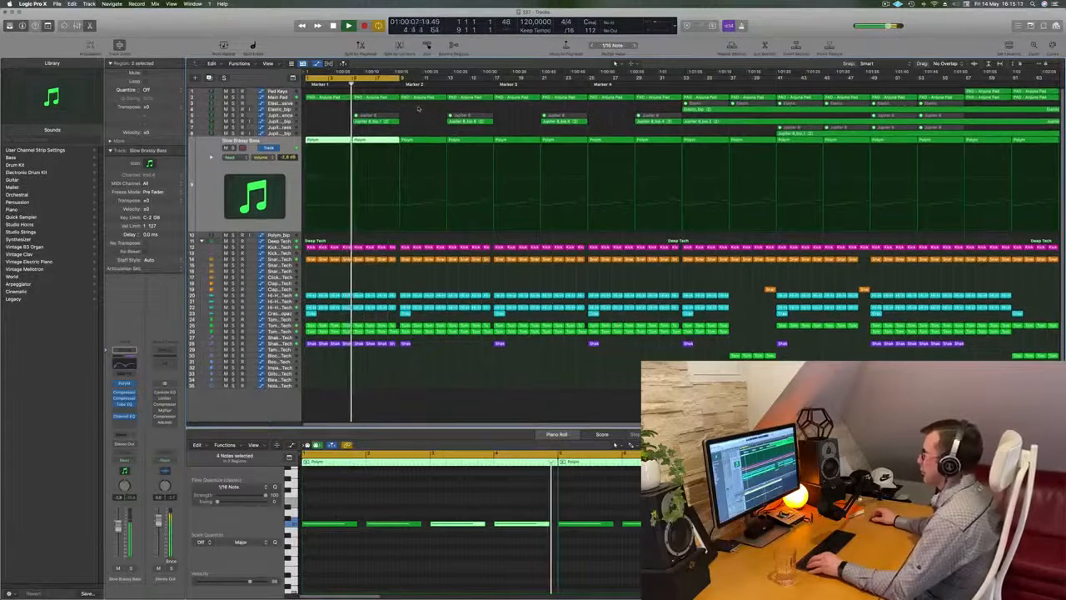
{"action": "scroll", "coordinate": [450, 119], "scroll_direction": "up", "scroll_amount": 2}
{"action": "scroll", "coordinate": [449, 120], "scroll_direction": "down", "scroll_amount": 3}
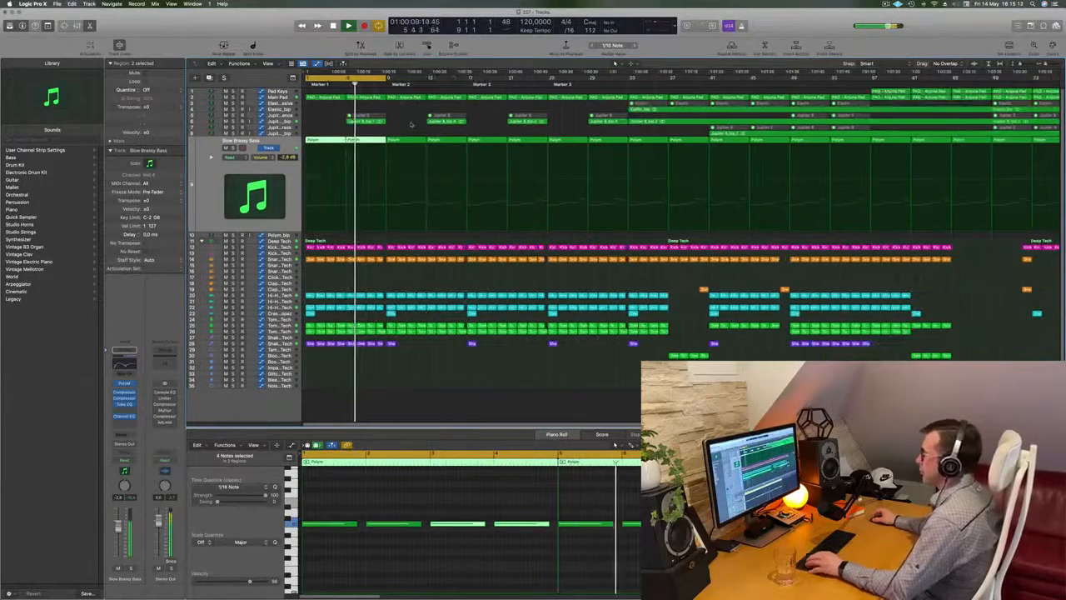
{"action": "scroll", "coordinate": [416, 114], "scroll_direction": "down", "scroll_amount": 1}
{"action": "key", "text": "space"}
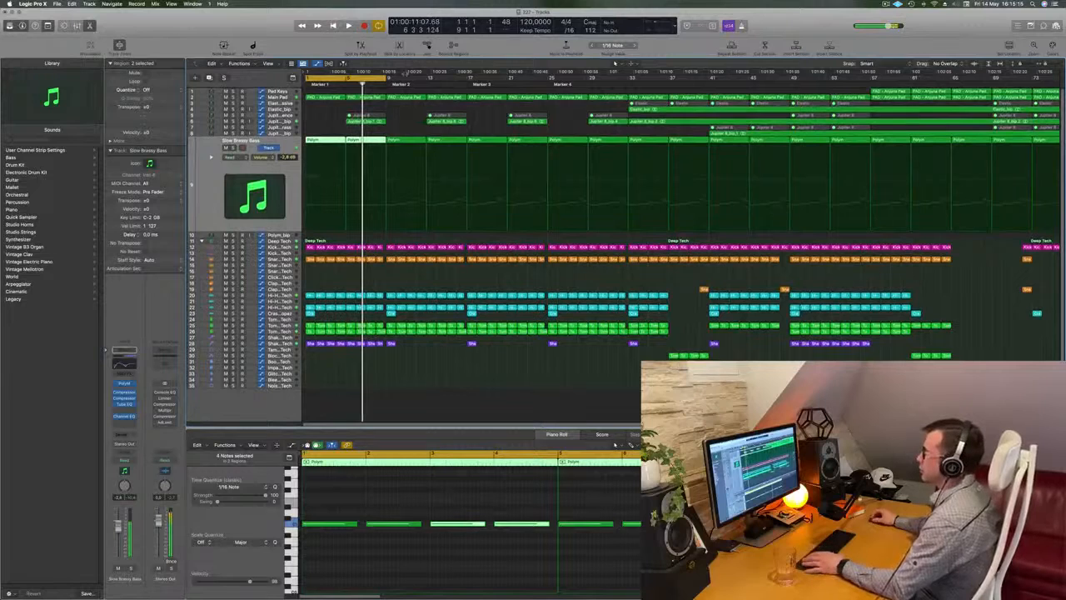
Step: Extend the cycle range to bar 17 and delete the Main Pad and Slow Brassy Bass regions between bars 9 and 17
{"action": "left_click_drag", "start_coordinate": [388, 79], "coordinate": [467, 85]}
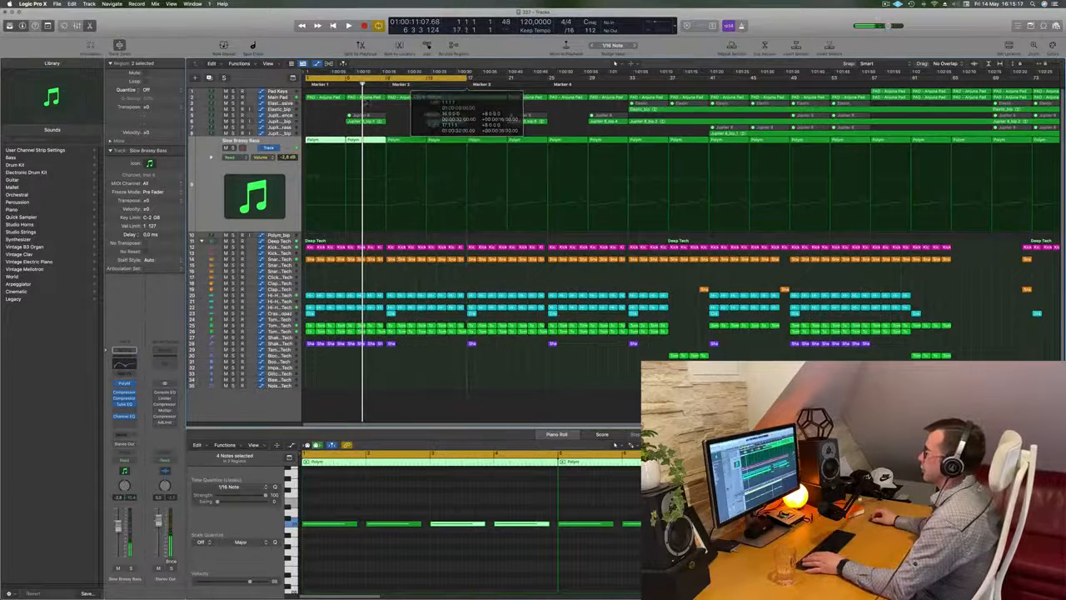
{"action": "left_click_drag", "start_coordinate": [404, 105], "coordinate": [444, 99]}
{"action": "key", "text": "Delete"}
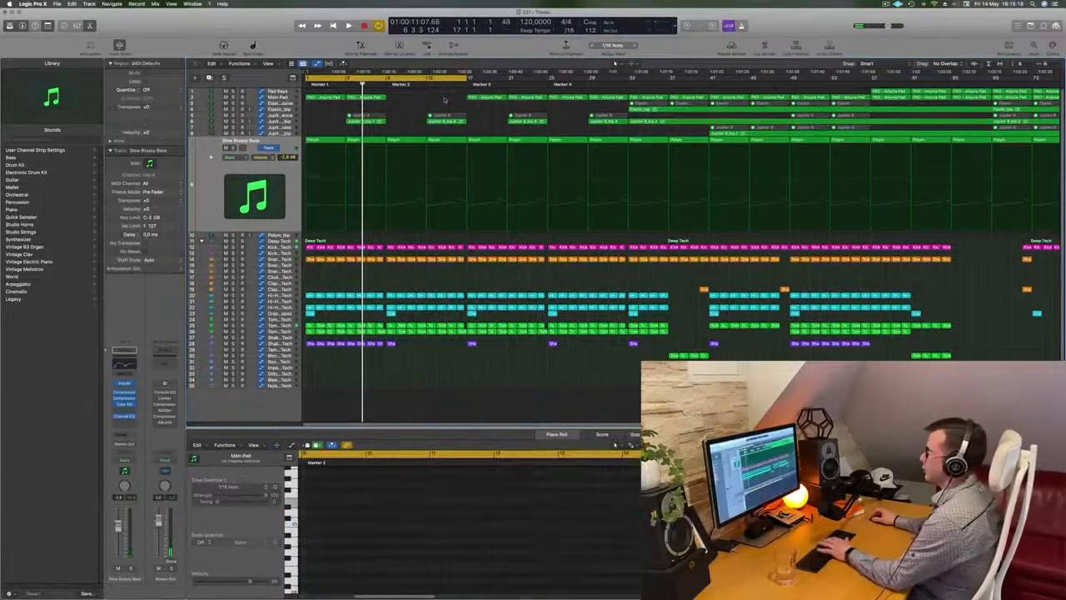
{"action": "left_click_drag", "start_coordinate": [406, 136], "coordinate": [434, 144]}
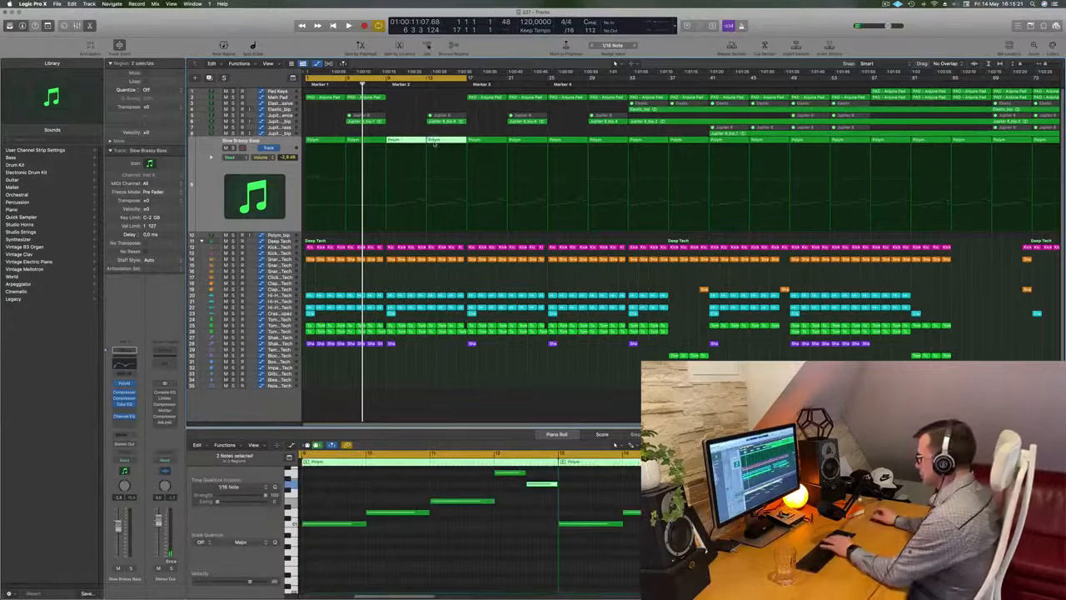
{"action": "key", "text": "Delete"}
Step: Repeat the first two Main Pad regions and the first two Slow Brassy Bass regions into bars 9 to 17
{"action": "left_click_drag", "start_coordinate": [387, 100], "coordinate": [315, 97]}
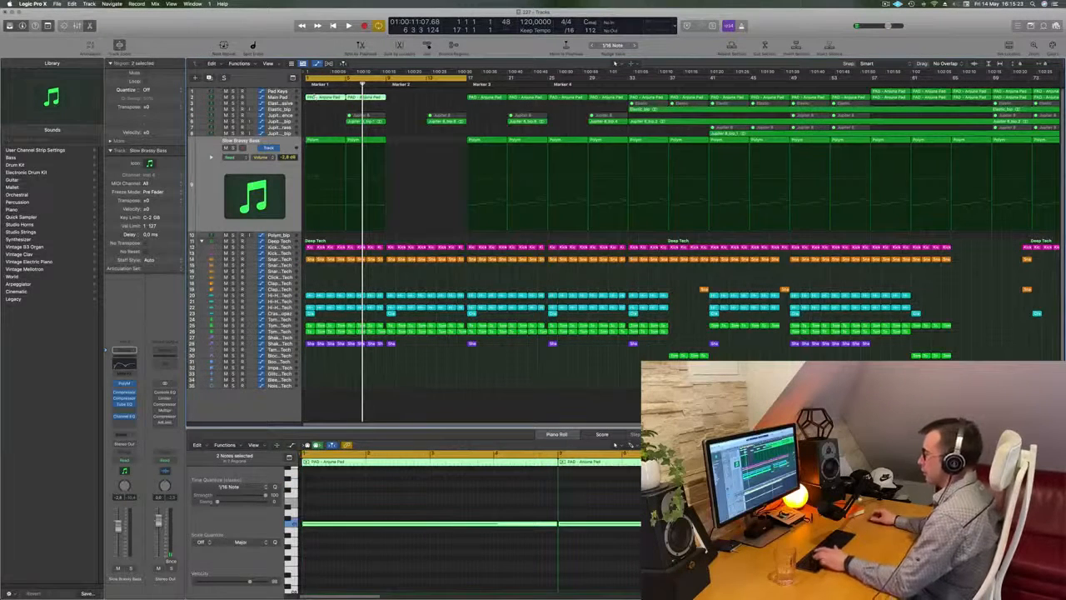
{"action": "key", "text": "super+r"}
{"action": "left_click_drag", "start_coordinate": [396, 140], "coordinate": [323, 143]}
{"action": "key", "text": "super+r"}
{"action": "key", "text": "space"}
Step: Repeat the Shaker region at bar 9 until it reaches bar 17, and shorten the last copy by one beat
{"action": "left_click", "coordinate": [390, 344]}
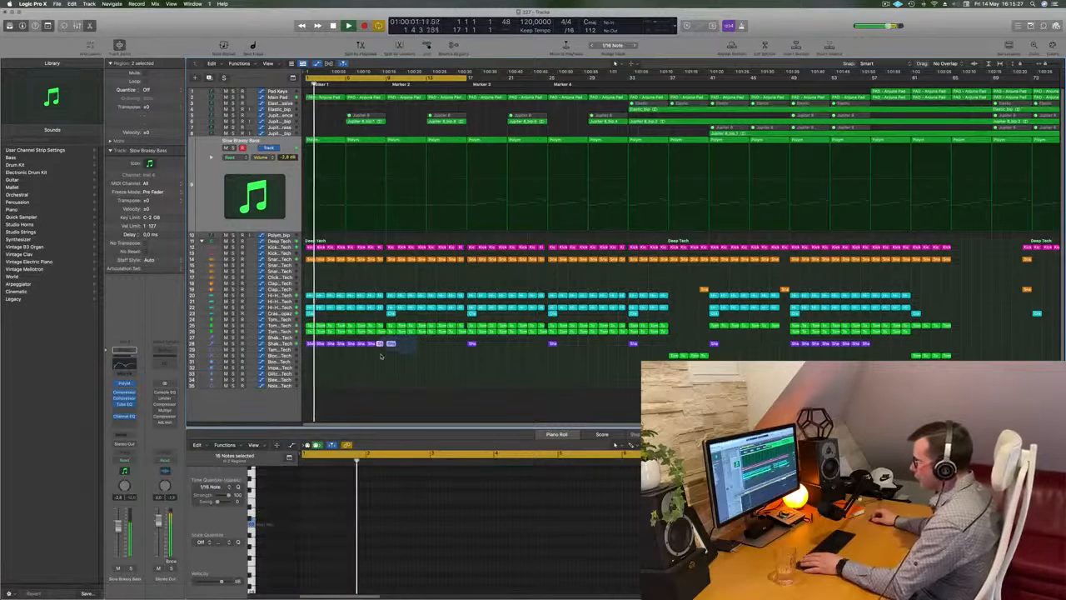
{"action": "key", "text": "super+r"}
{"action": "key", "text": "super+r"}
{"action": "key", "text": "super+r"}
{"action": "key", "text": "super+r"}
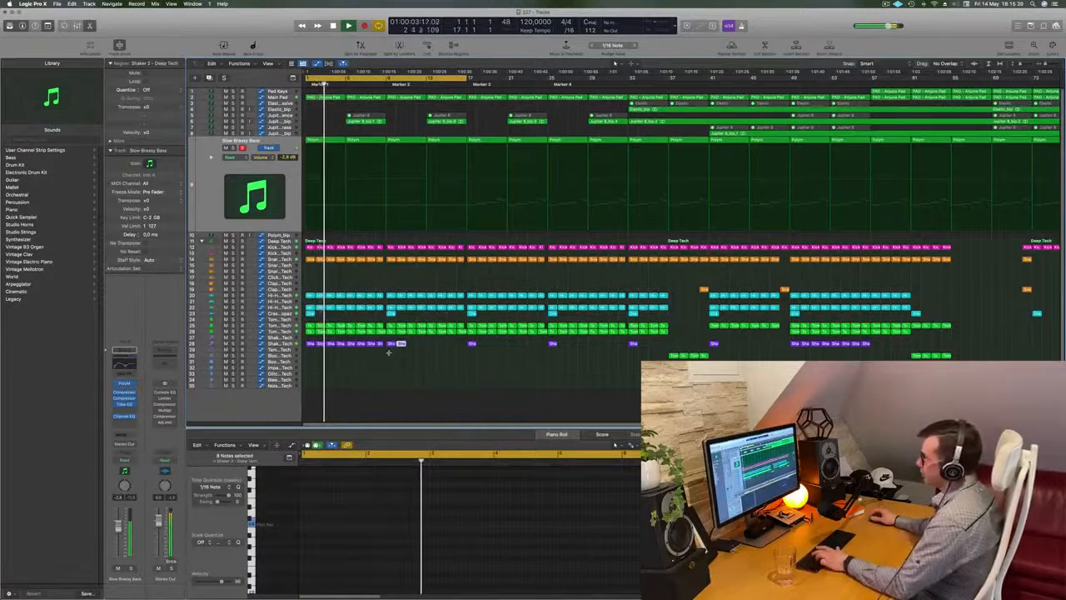
{"action": "key", "text": "super+r"}
{"action": "key", "text": "super+r"}
{"action": "key", "text": "super+r"}
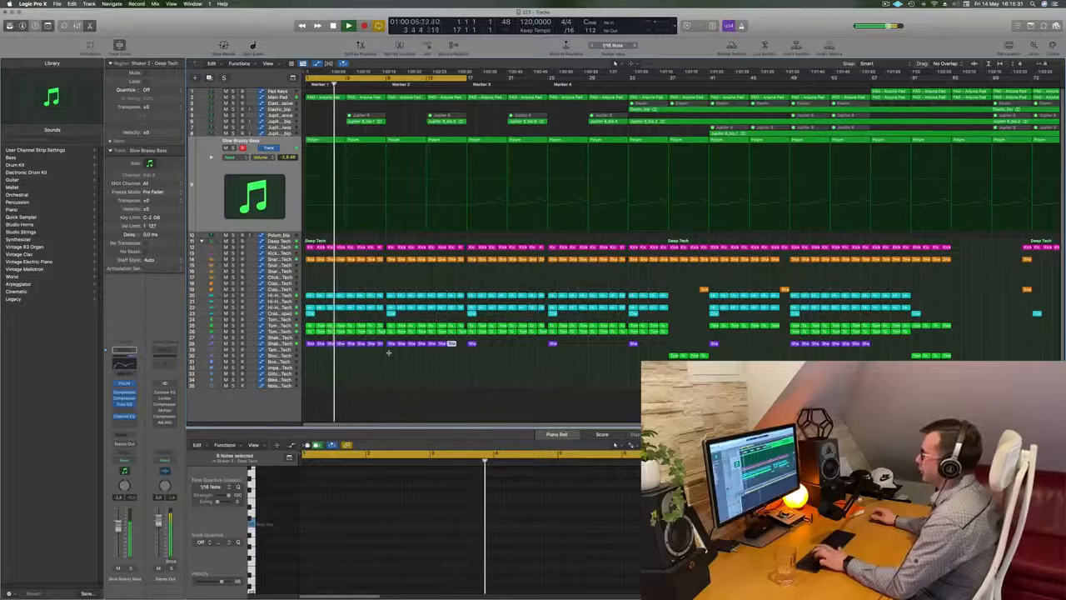
{"action": "scroll", "coordinate": [458, 358], "scroll_direction": "up", "scroll_amount": 3}
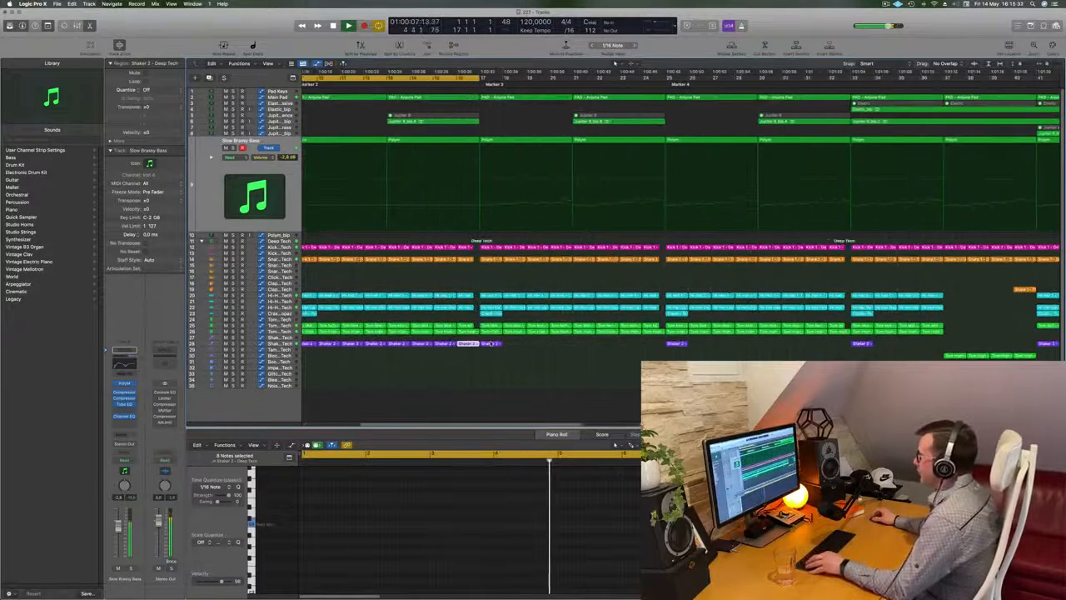
{"action": "left_click_drag", "start_coordinate": [474, 345], "coordinate": [470, 344]}
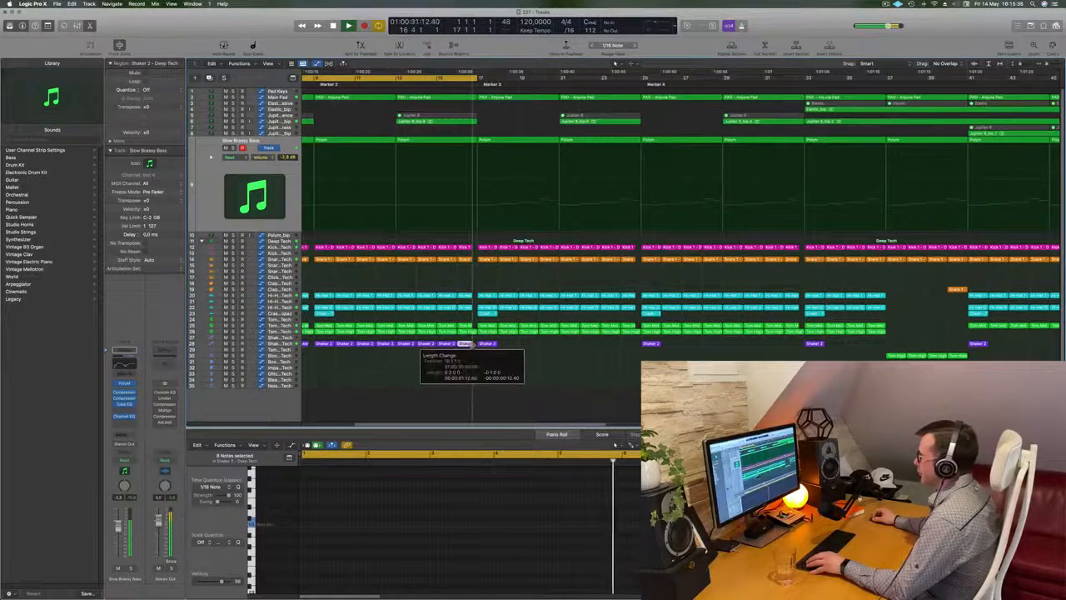
Step: Copy the first Elastic region on the Elastic - Massive track from bar 33 to bar 9 and unmute the copy
{"action": "scroll", "coordinate": [450, 231], "scroll_direction": "down", "scroll_amount": 3}
{"action": "scroll", "coordinate": [494, 160], "scroll_direction": "down", "scroll_amount": 5}
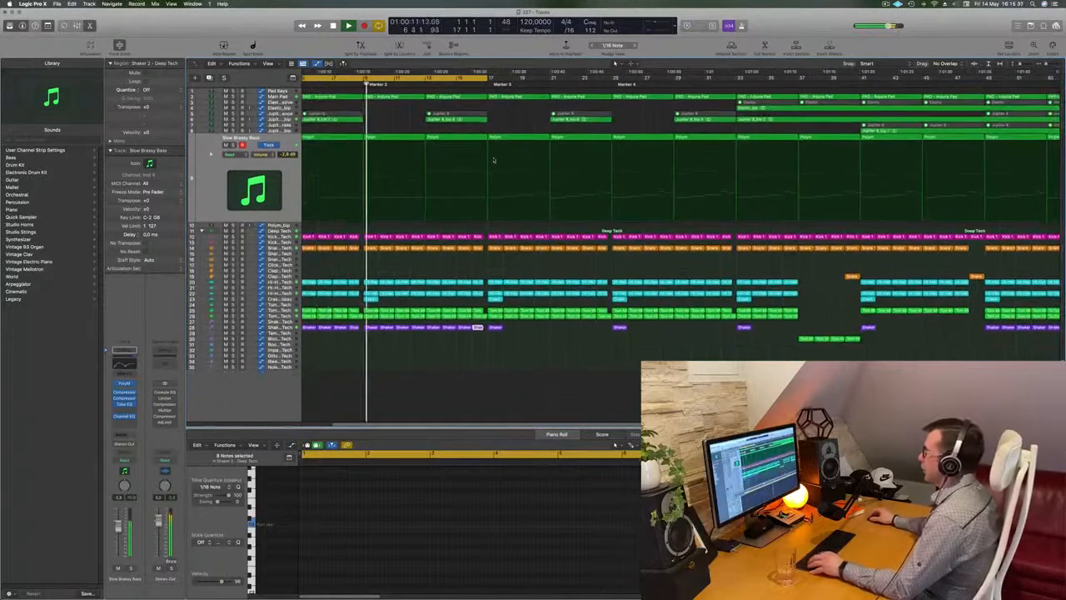
{"action": "scroll", "coordinate": [493, 160], "scroll_direction": "down", "scroll_amount": 2}
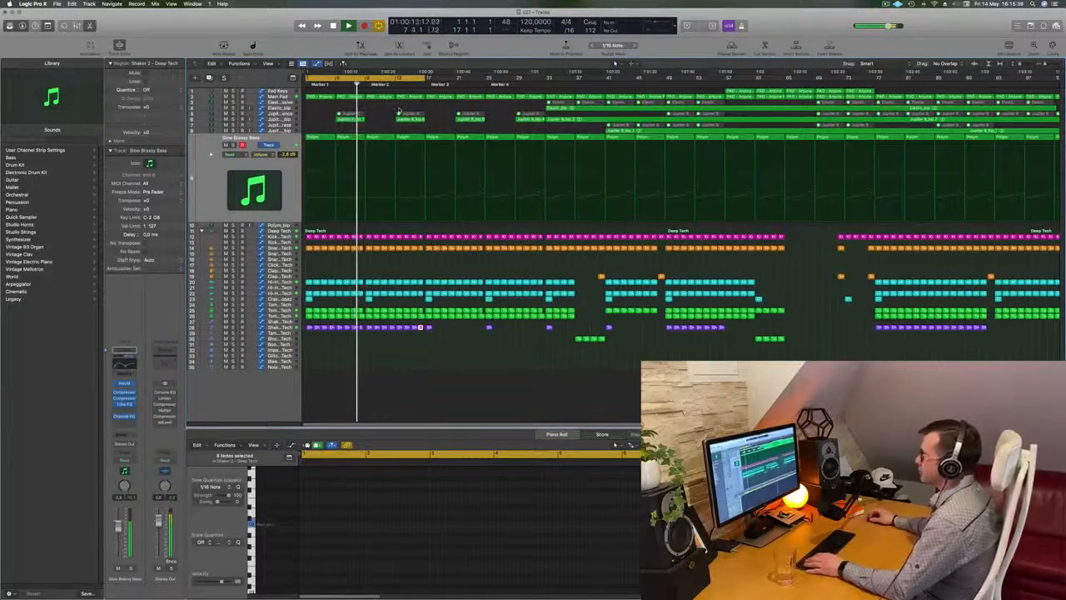
{"action": "left_click", "coordinate": [399, 109]}
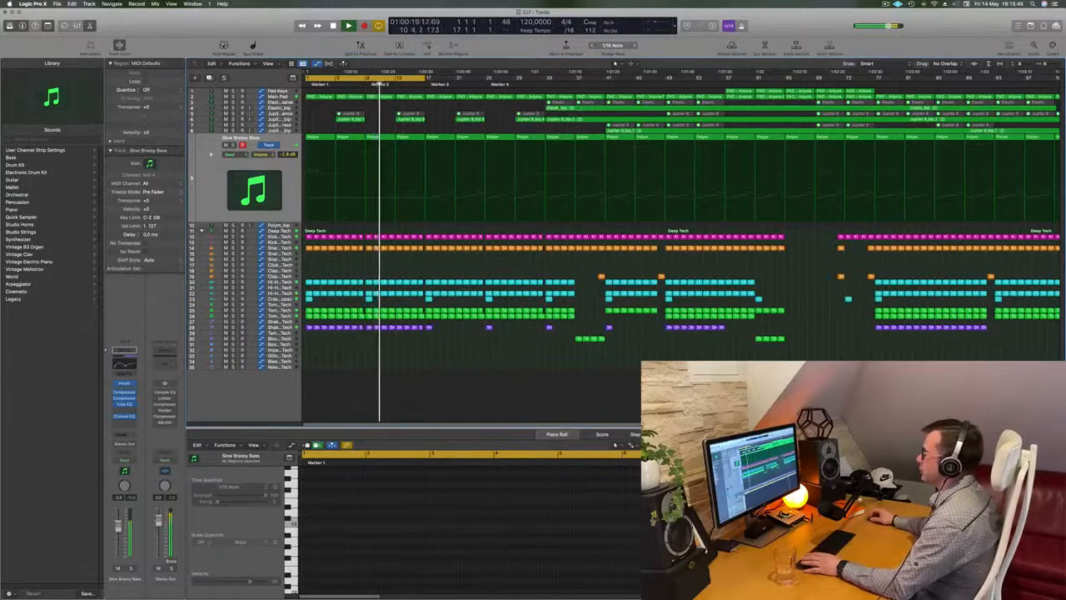
{"action": "left_click", "coordinate": [290, 108]}
{"action": "left_click", "coordinate": [287, 102]}
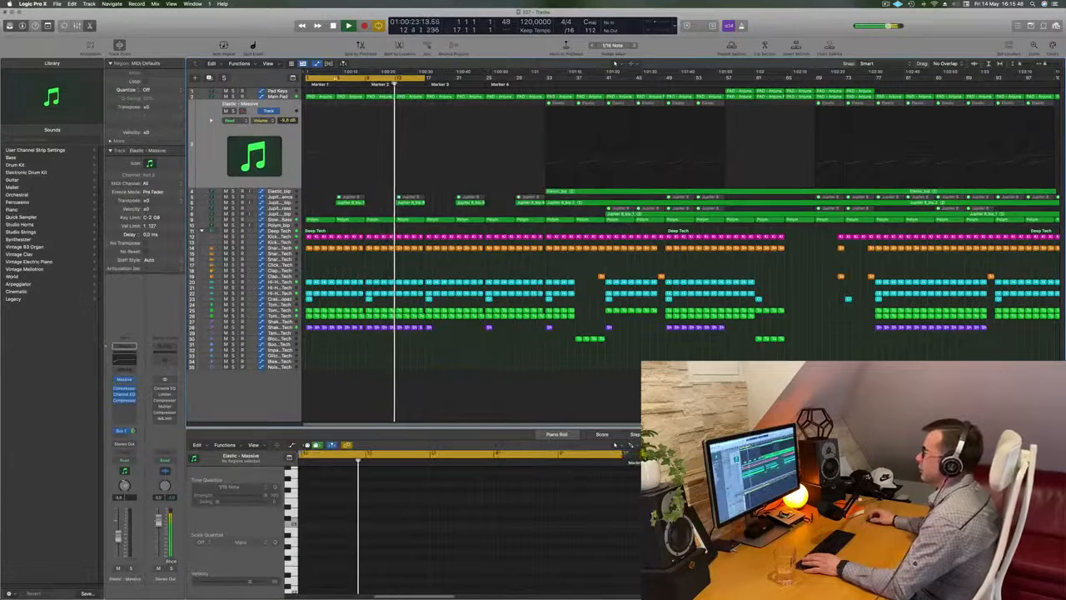
{"action": "key", "text": "Return"}
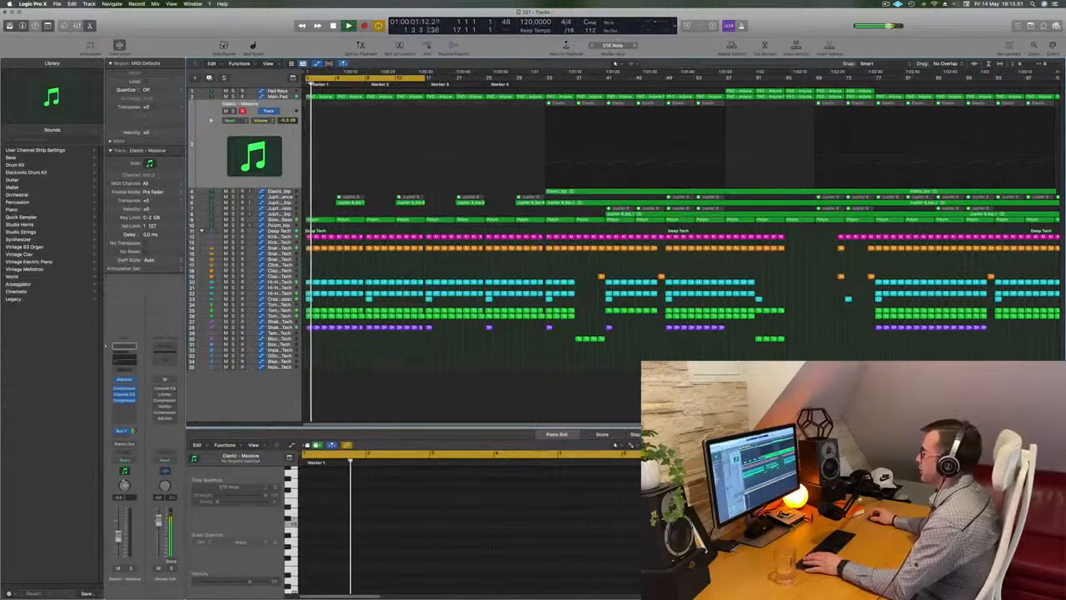
{"action": "left_click", "coordinate": [577, 80]}
{"action": "left_click_drag", "start_coordinate": [560, 106], "coordinate": [383, 109]}
{"action": "key", "text": "Return"}
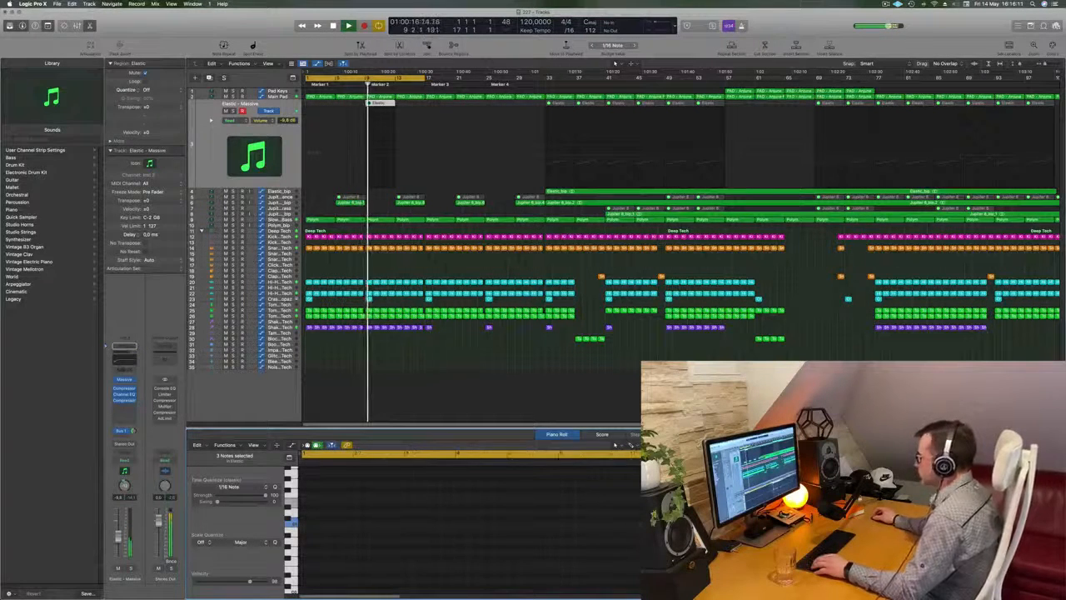
{"action": "right_click", "coordinate": [383, 104]}
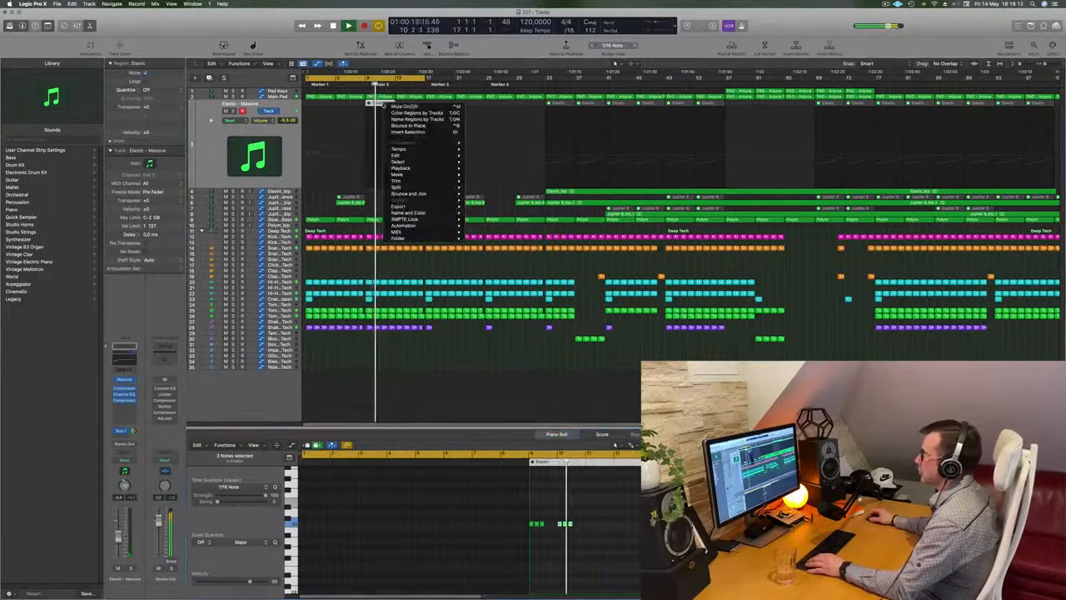
{"action": "left_click", "coordinate": [390, 106]}
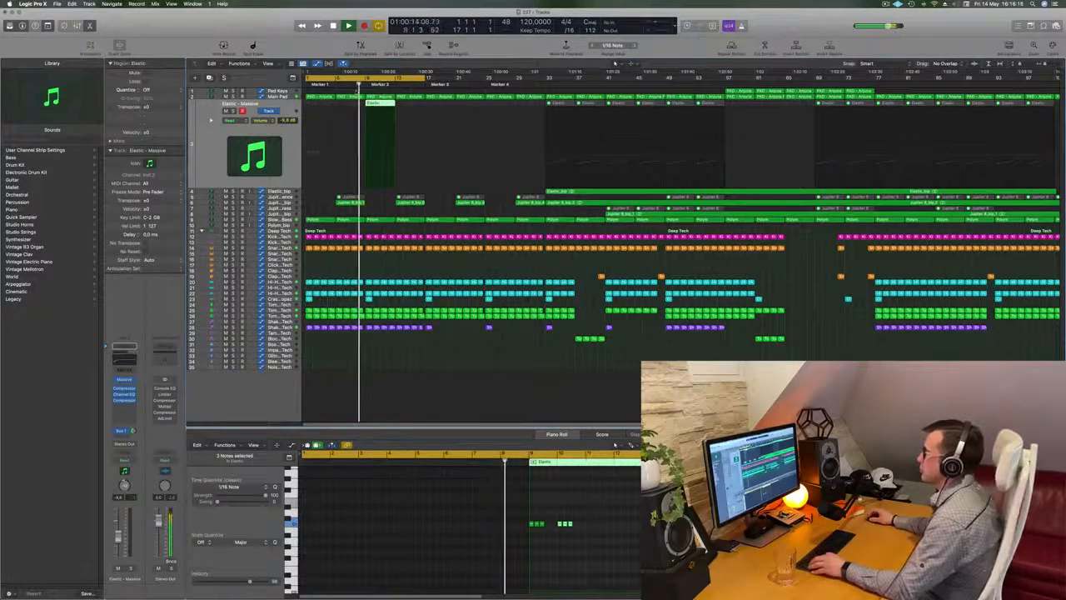
Step: Move the second group of three notes in the copied Elastic region from bar 10 to bar 11
{"action": "scroll", "coordinate": [390, 209], "scroll_direction": "up", "scroll_amount": 5}
{"action": "scroll", "coordinate": [393, 209], "scroll_direction": "down", "scroll_amount": 6}
{"action": "scroll", "coordinate": [395, 209], "scroll_direction": "up", "scroll_amount": 4}
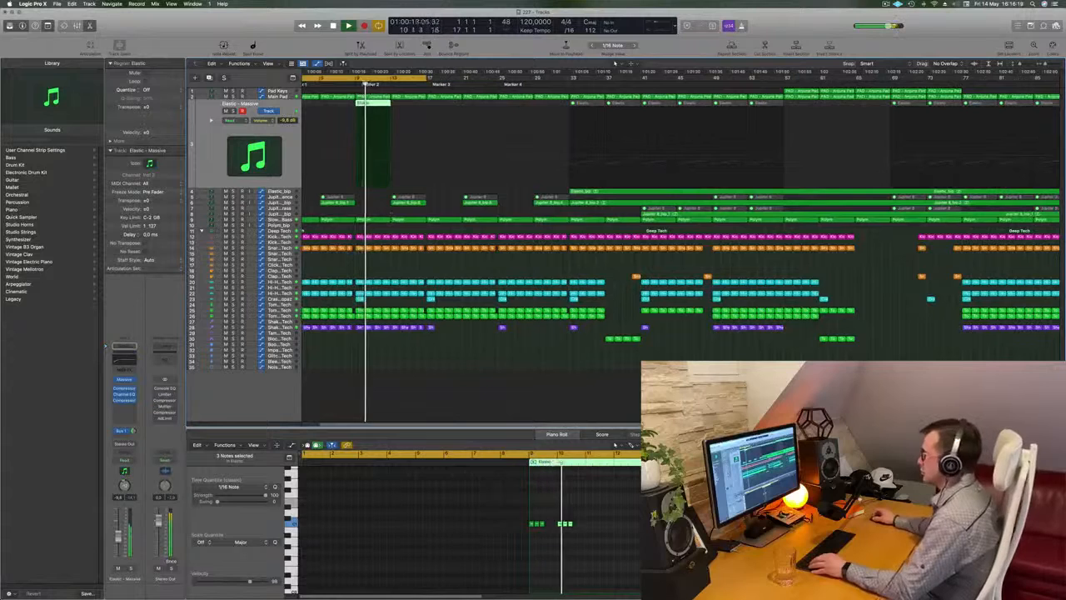
{"action": "left_click", "coordinate": [557, 538]}
{"action": "left_click_drag", "start_coordinate": [560, 525], "coordinate": [590, 529]}
{"action": "key", "text": "space"}
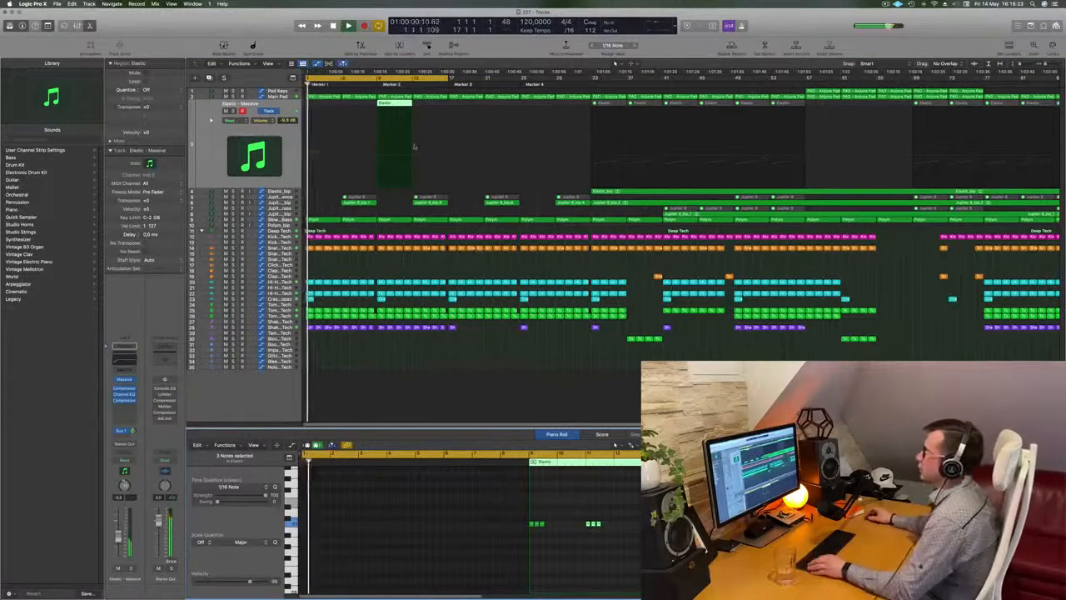
Step: Undo the repeat of the note group and repeat the whole Elastic region at bar 9 into bars 13 to 17
{"action": "key", "text": "super+r"}
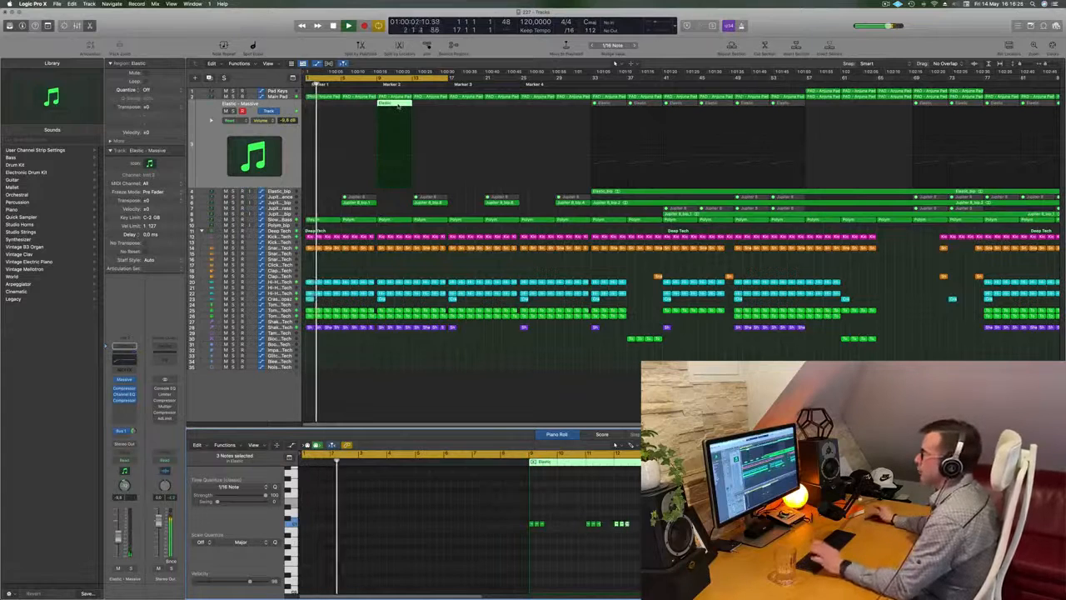
{"action": "key", "text": "super+z"}
{"action": "left_click", "coordinate": [403, 105]}
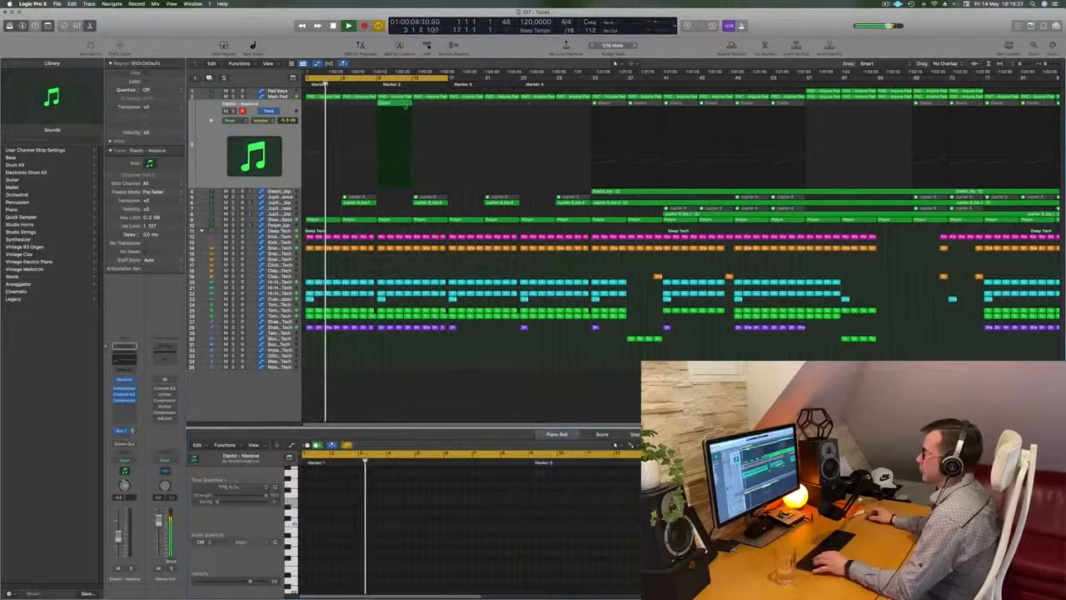
{"action": "key", "text": "super+r"}
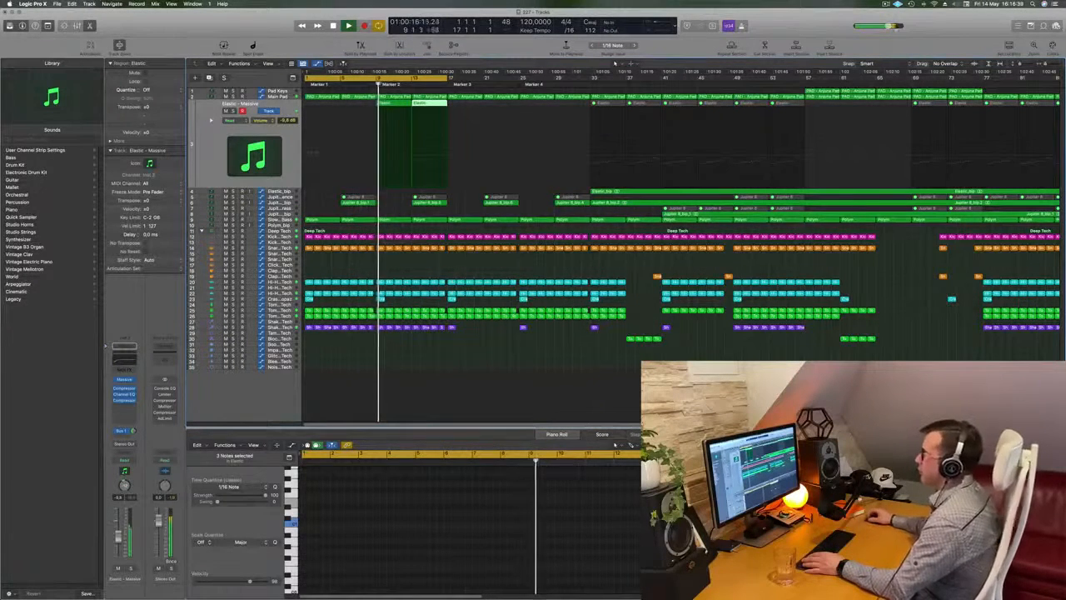
Step: Examine the Main Pad track's automation around bar 9 during playback
{"action": "key", "text": "Up"}
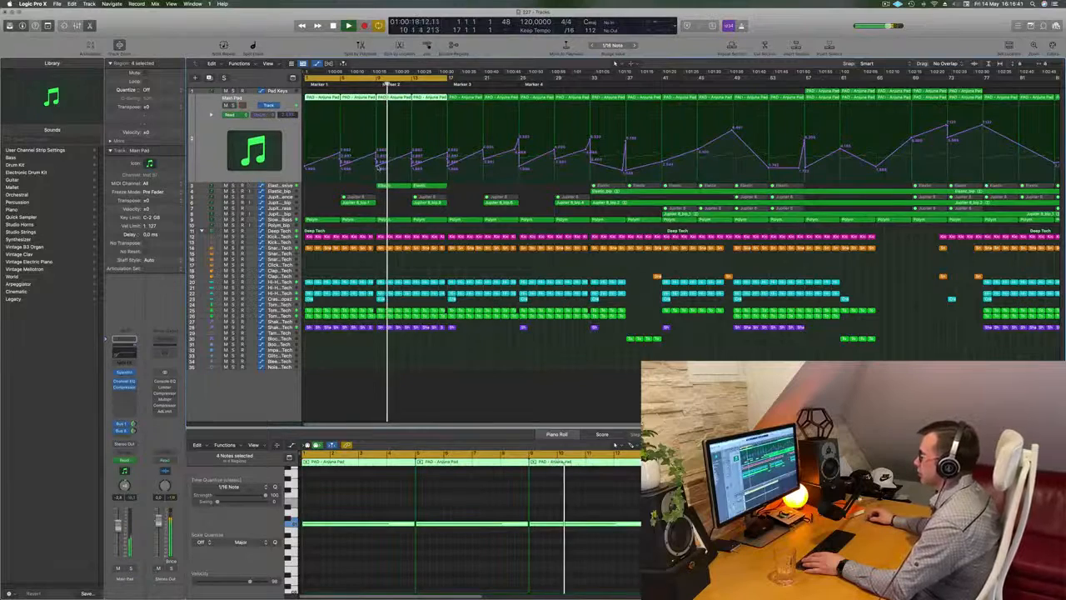
{"action": "scroll", "coordinate": [382, 177], "scroll_direction": "up", "scroll_amount": 3}
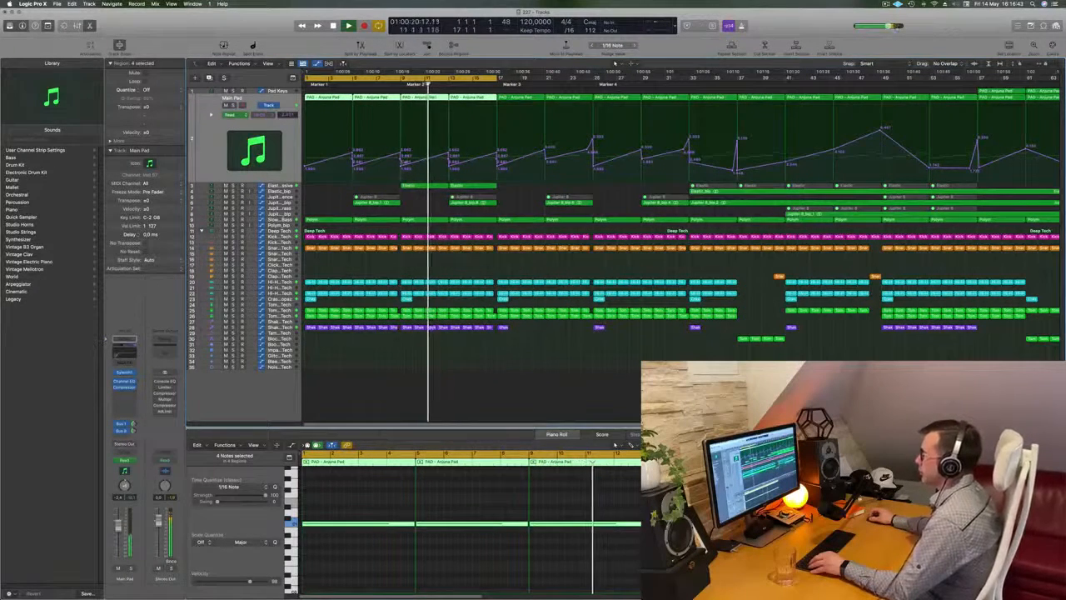
{"action": "left_click", "coordinate": [401, 169]}
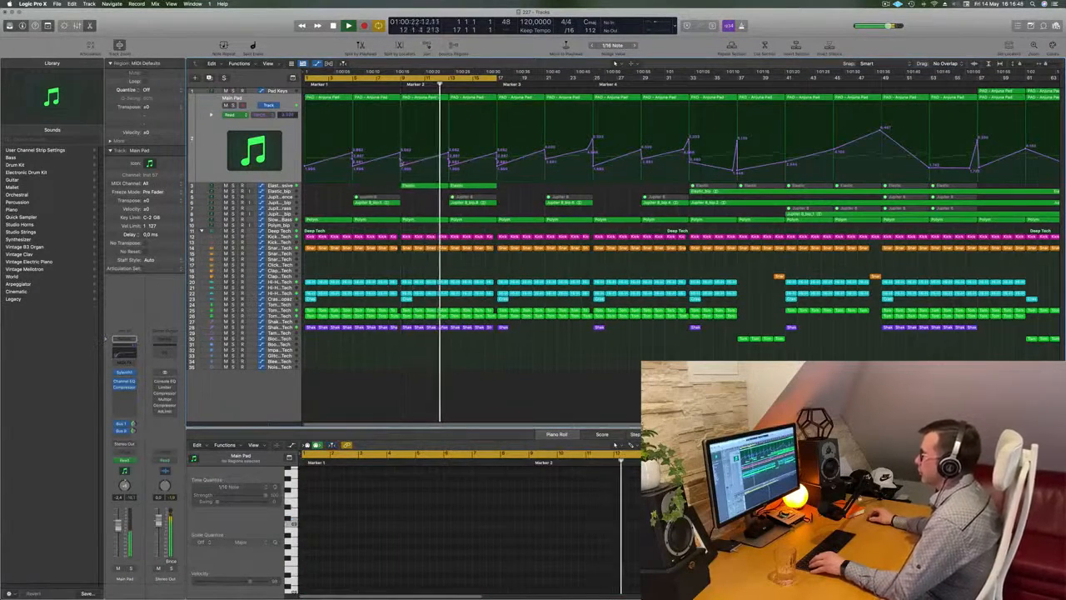
{"action": "key", "text": "space"}
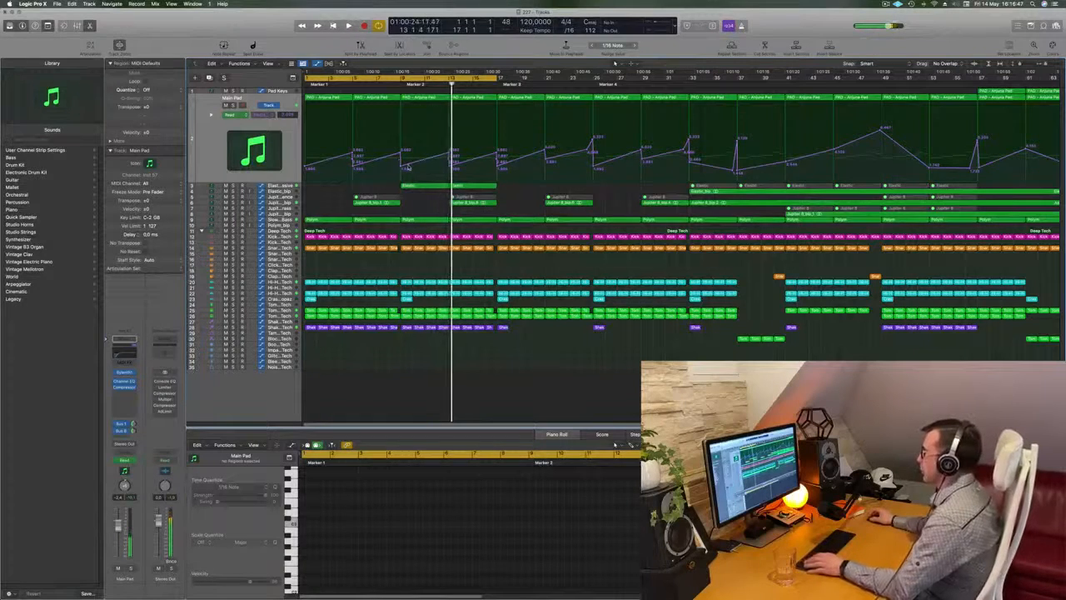
Step: Copy the first Pad Keys region from bar 57 to bar 9
{"action": "scroll", "coordinate": [409, 167], "scroll_direction": "down", "scroll_amount": 2}
{"action": "scroll", "coordinate": [409, 167], "scroll_direction": "down", "scroll_amount": 2}
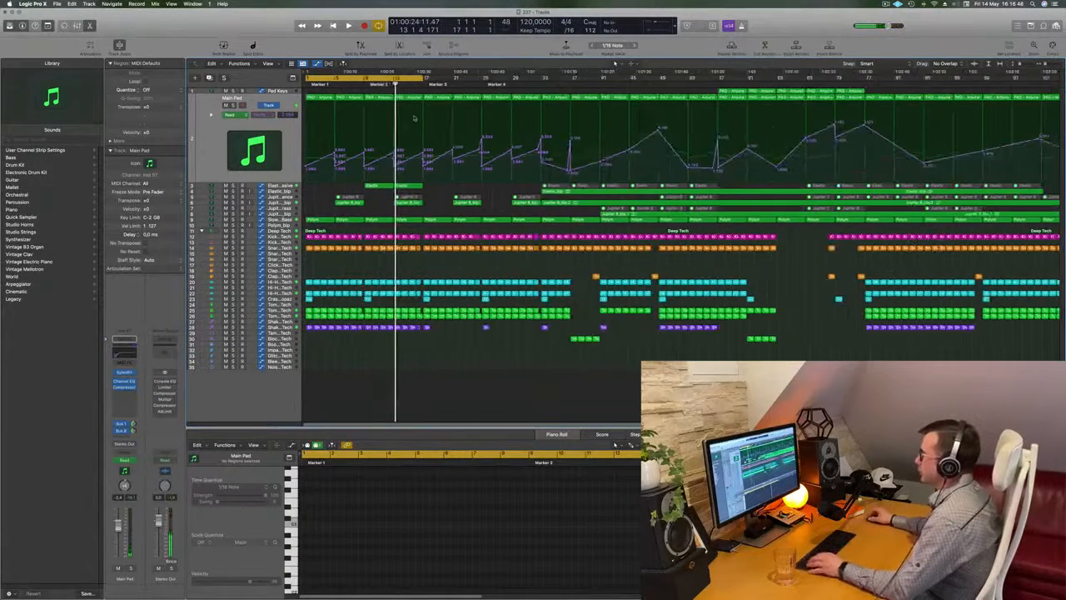
{"action": "left_click", "coordinate": [737, 93]}
{"action": "left_click_drag", "start_coordinate": [737, 92], "coordinate": [384, 95]}
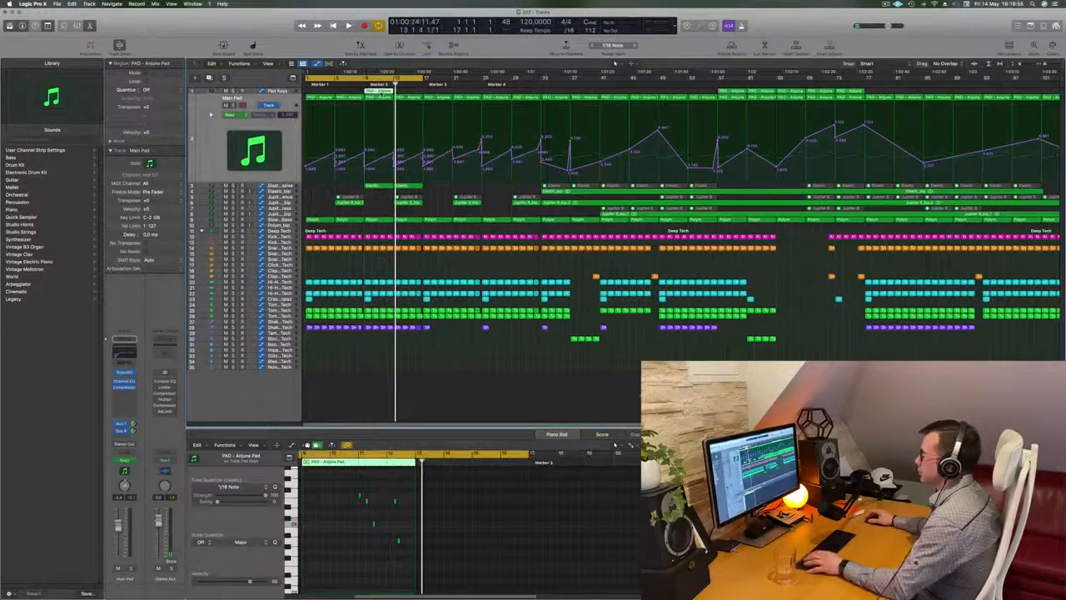
Step: Start playback from the beginning and set the cycle range to bars 9 to 17
{"action": "key", "text": "Return"}
{"action": "key", "text": "space"}
{"action": "key", "text": "super+a"}
{"action": "left_click_drag", "start_coordinate": [372, 80], "coordinate": [427, 84]}
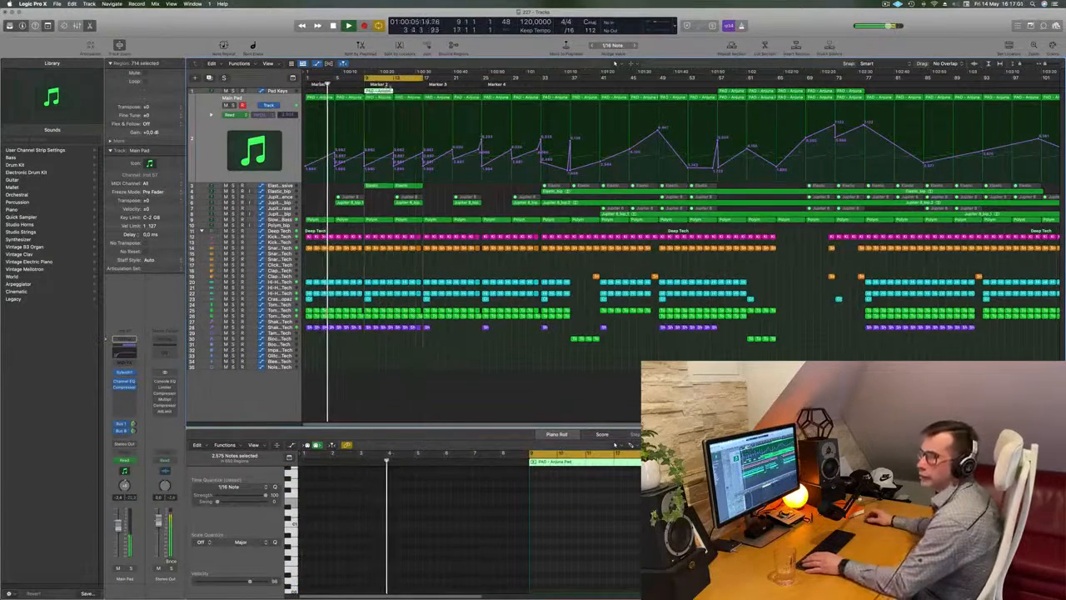
Step: Audition the region copied to bar 9 on the Pad Keys track and delete it
{"action": "key", "text": "Return"}
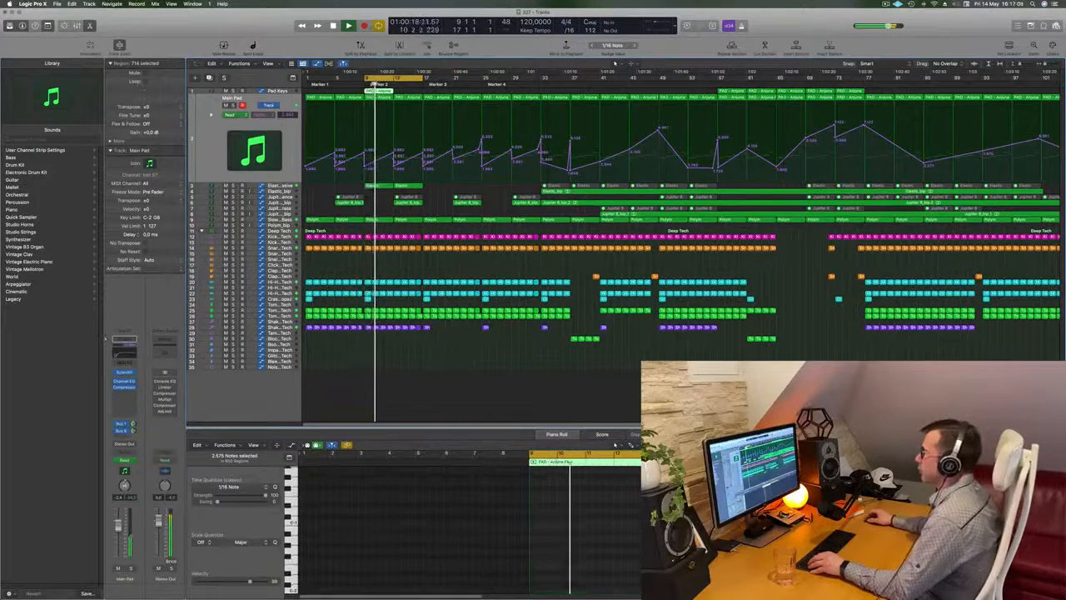
{"action": "left_click", "coordinate": [274, 92]}
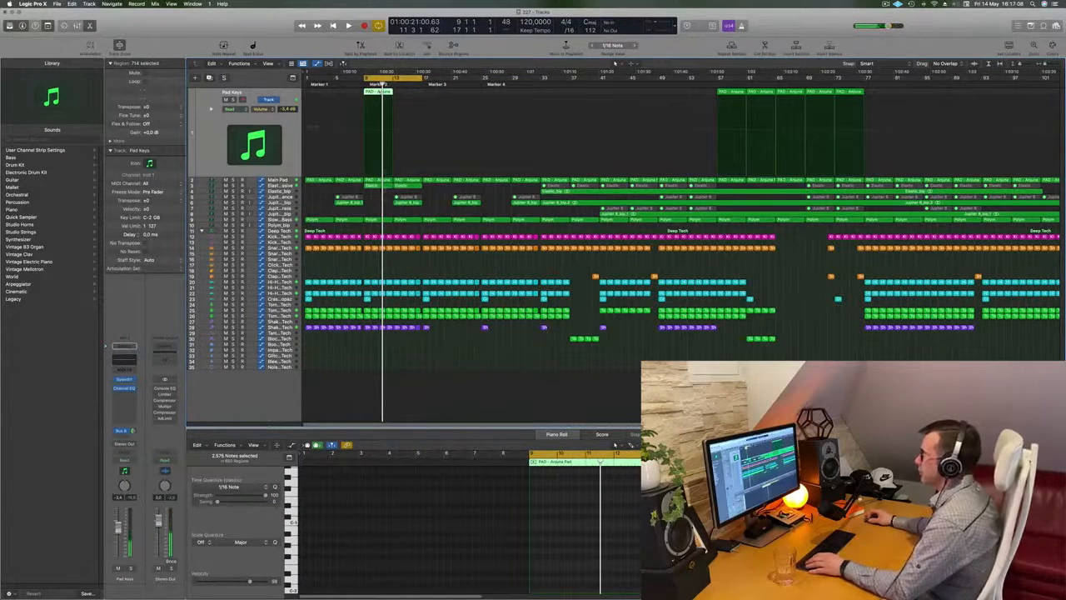
{"action": "left_click", "coordinate": [376, 205]}
{"action": "left_click", "coordinate": [380, 91]}
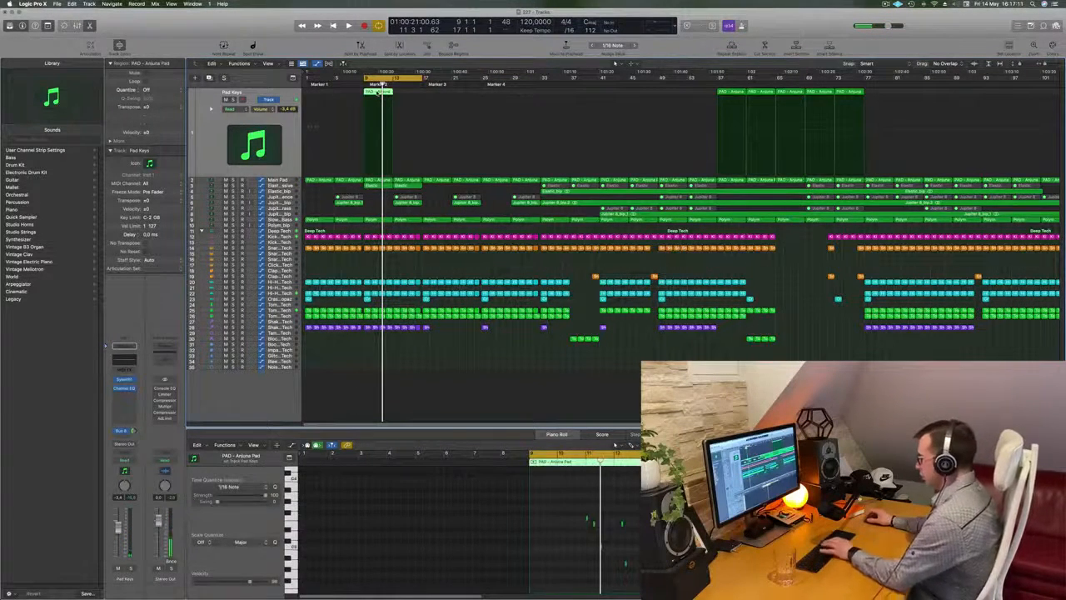
{"action": "key", "text": "Delete"}
Step: Copy the Elastic region at bar 9 to the Pad Keys track and reduce it to note pairs in bars 10 and 12
{"action": "left_click", "coordinate": [379, 180]}
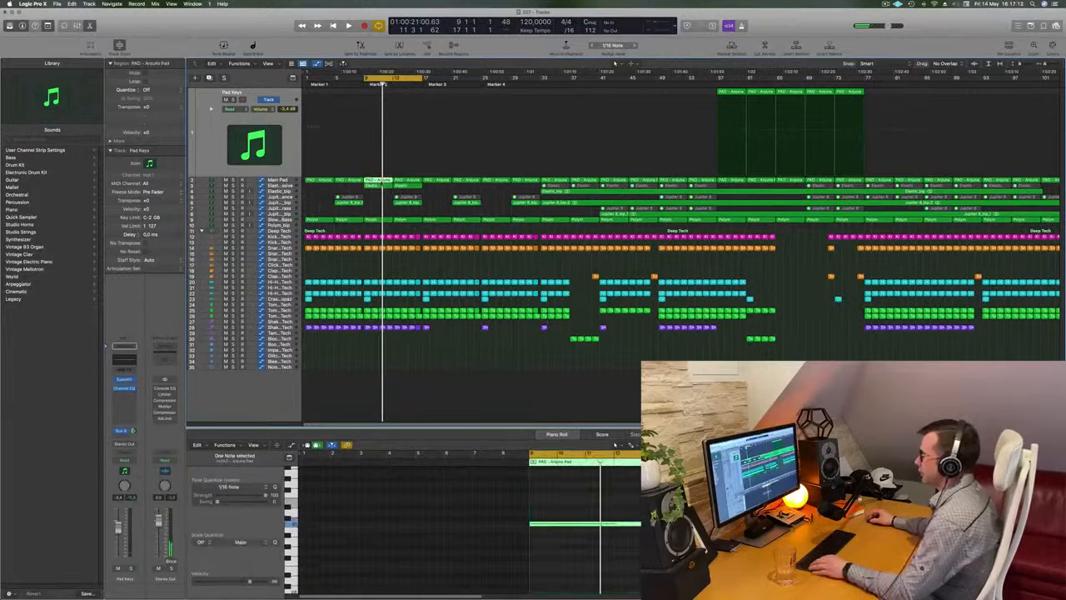
{"action": "left_click_drag", "start_coordinate": [380, 181], "coordinate": [380, 129]}
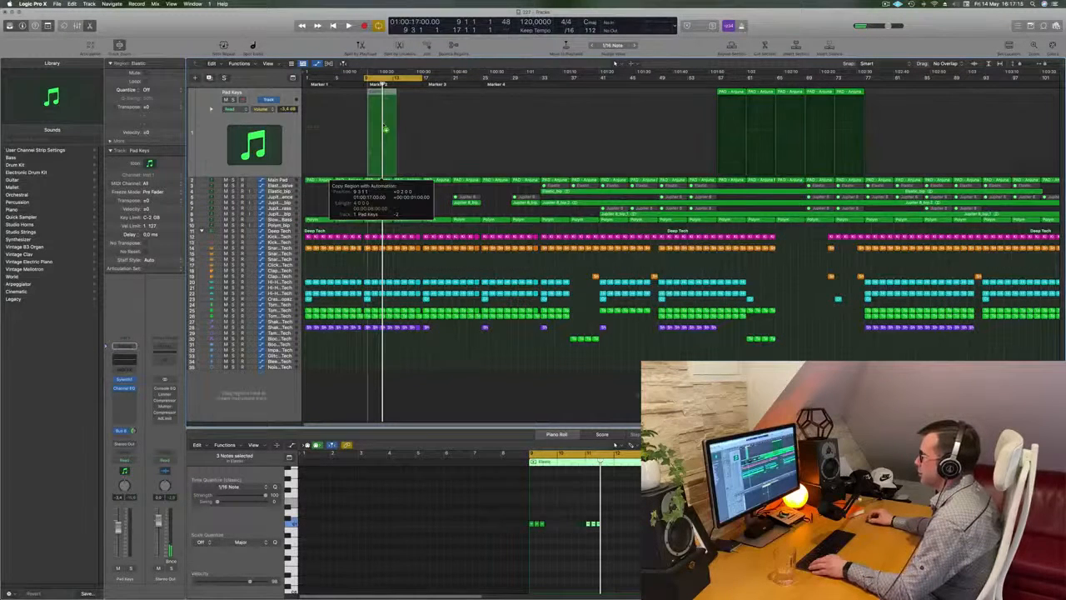
{"action": "left_click_drag", "start_coordinate": [471, 501], "coordinate": [636, 559]}
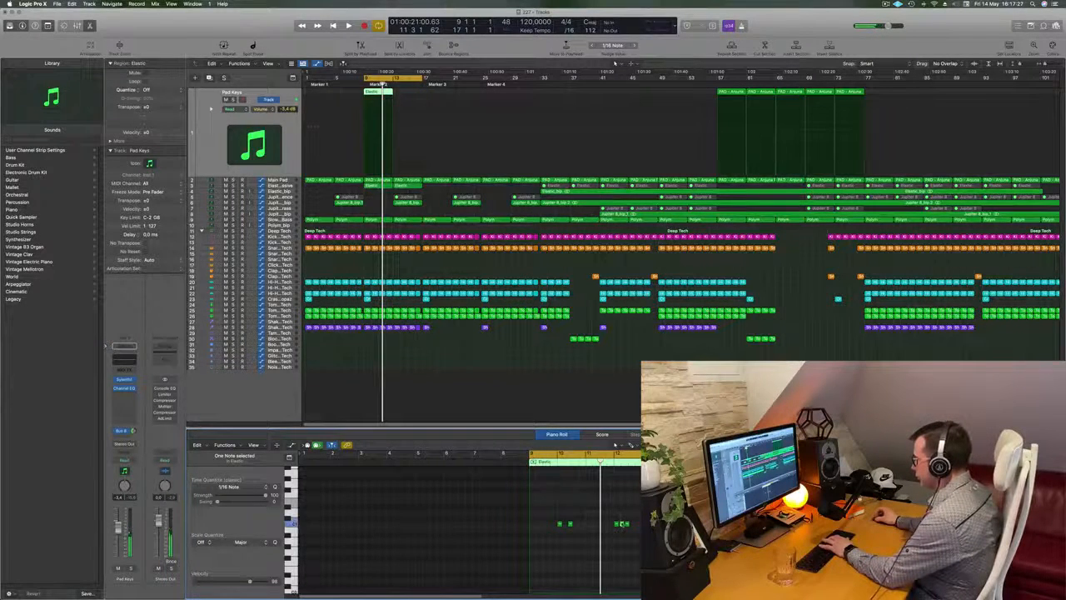
Step: Duplicate the Pad Keys track and move the Elastic region at bar 9 onto the new track
{"action": "key", "text": "space"}
{"action": "scroll", "coordinate": [409, 202], "scroll_direction": "up", "scroll_amount": 8}
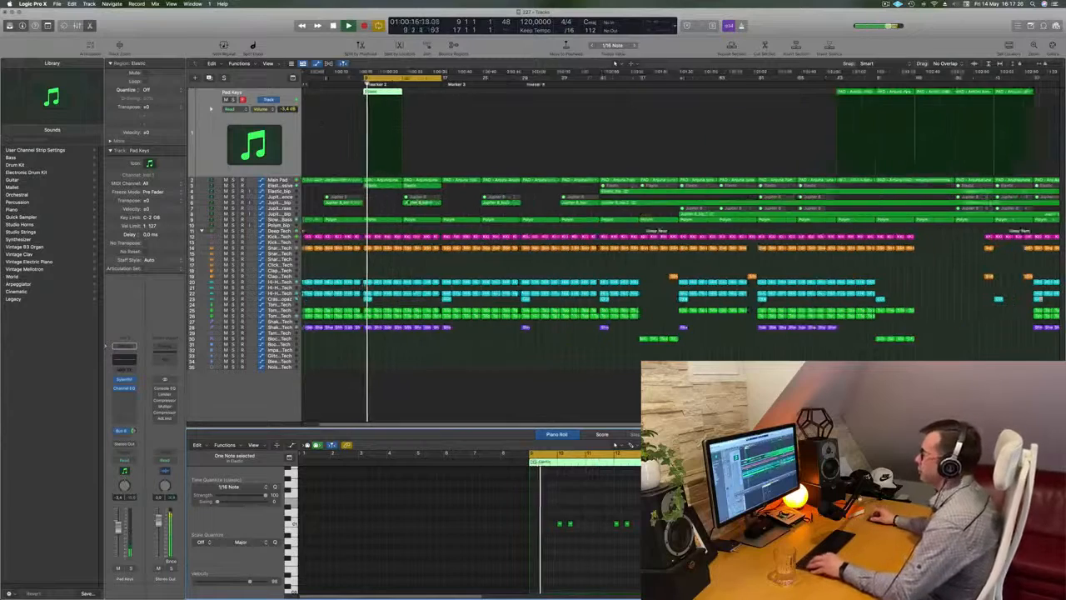
{"action": "scroll", "coordinate": [409, 203], "scroll_direction": "down", "scroll_amount": 2}
{"action": "scroll", "coordinate": [409, 202], "scroll_direction": "down", "scroll_amount": 2}
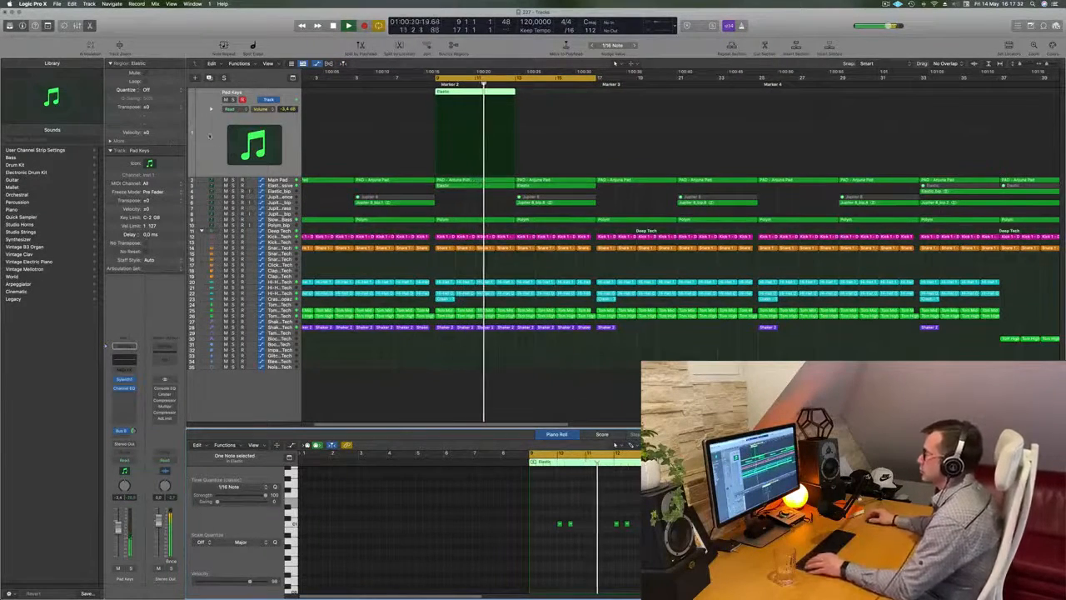
{"action": "scroll", "coordinate": [679, 250], "scroll_direction": "down", "scroll_amount": 3}
{"action": "scroll", "coordinate": [679, 250], "scroll_direction": "down", "scroll_amount": 1}
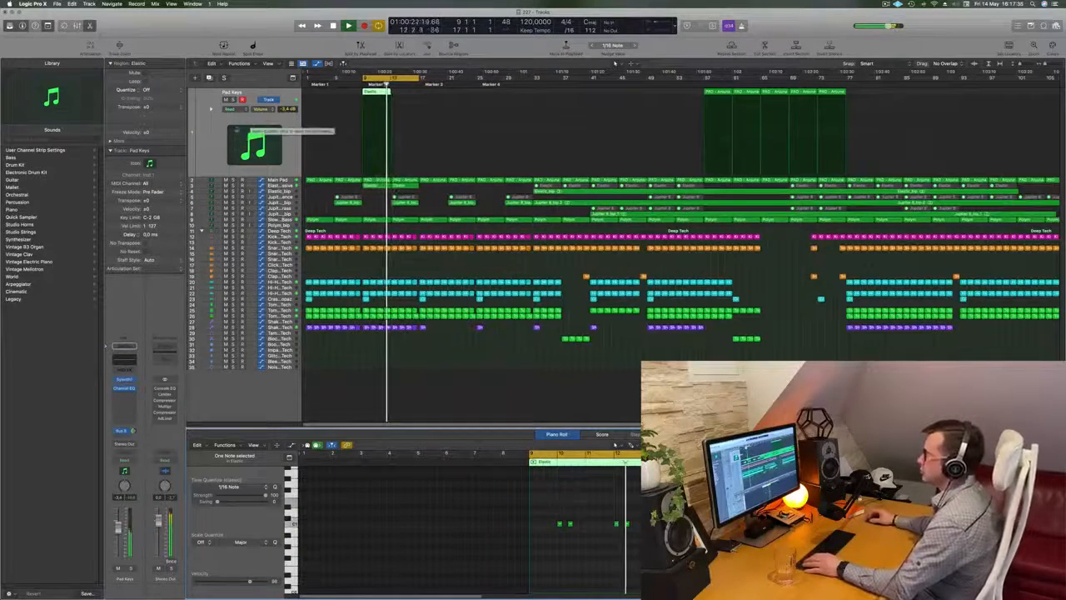
{"action": "left_click", "coordinate": [248, 120]}
{"action": "key", "text": "space"}
{"action": "key", "text": "super+d"}
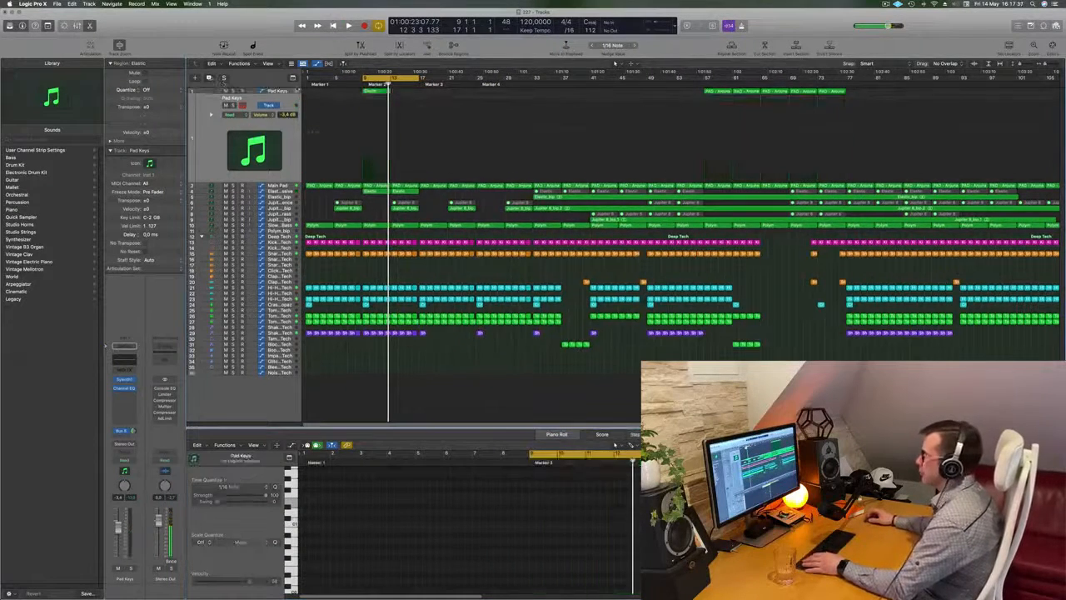
{"action": "left_click_drag", "start_coordinate": [376, 90], "coordinate": [376, 100]}
Step: Copy the Elastic region on the second Pad Keys track from bar 9 to bar 13
{"action": "scroll", "coordinate": [374, 137], "scroll_direction": "up", "scroll_amount": 3}
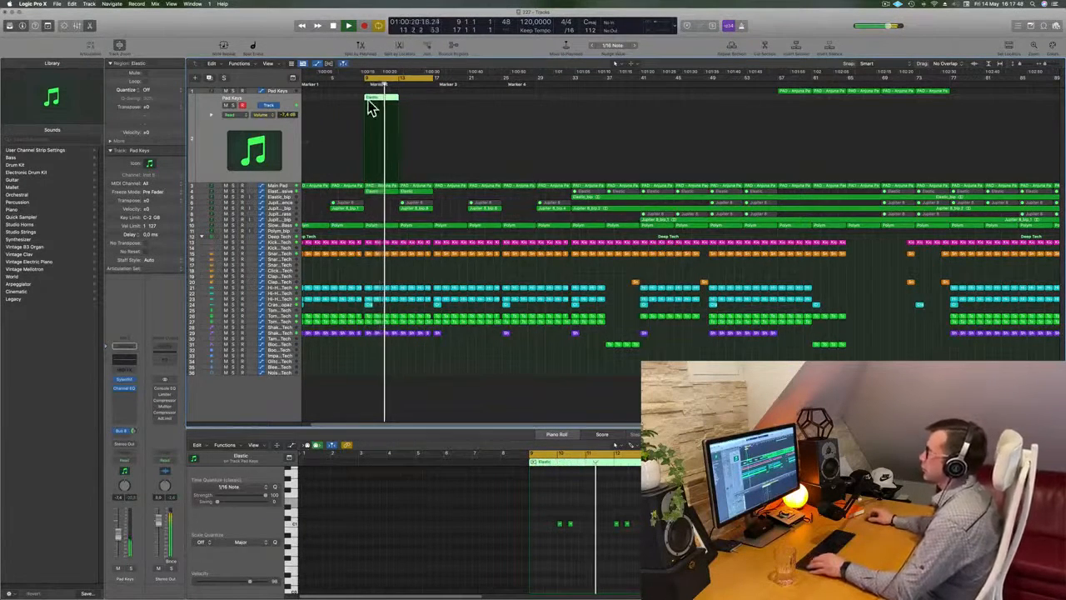
{"action": "left_click_drag", "start_coordinate": [384, 100], "coordinate": [418, 105]}
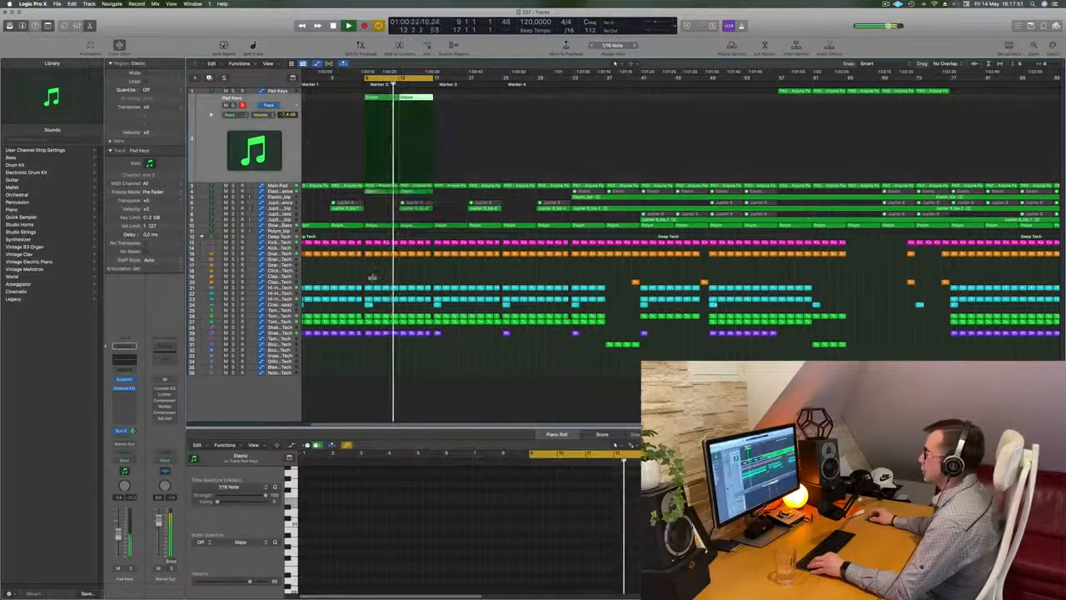
{"action": "scroll", "coordinate": [412, 272], "scroll_direction": "up", "scroll_amount": 2}
{"action": "scroll", "coordinate": [412, 272], "scroll_direction": "down", "scroll_amount": 2}
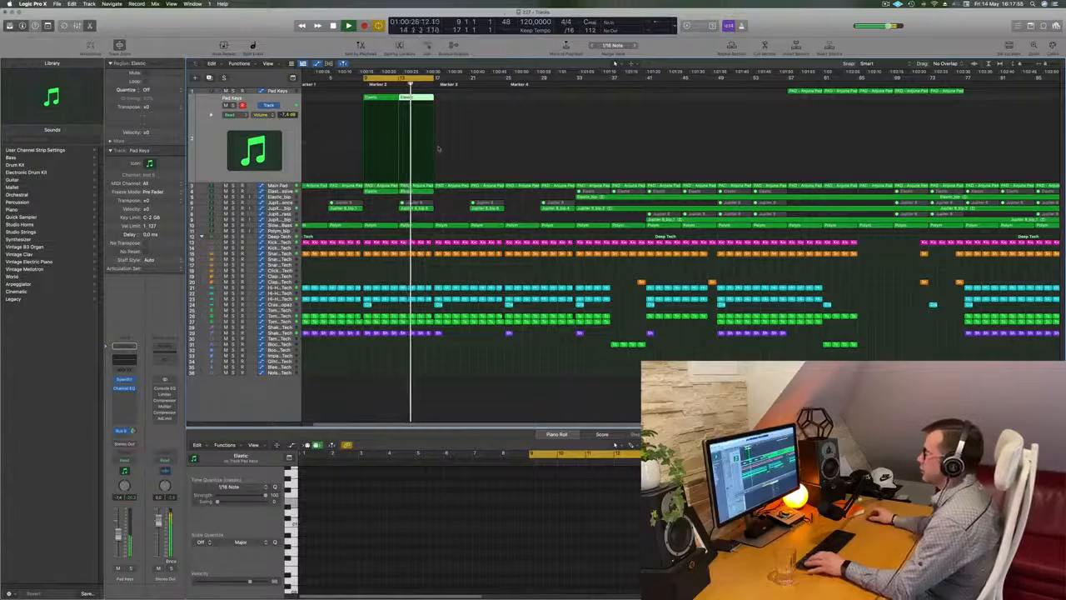
Step: Delete the Jupiter 8 regions at bar 13 and play back the section
{"action": "left_click", "coordinate": [429, 207]}
{"action": "key", "text": "Delete"}
{"action": "scroll", "coordinate": [423, 210], "scroll_direction": "up", "scroll_amount": 3}
{"action": "scroll", "coordinate": [423, 210], "scroll_direction": "down", "scroll_amount": 3}
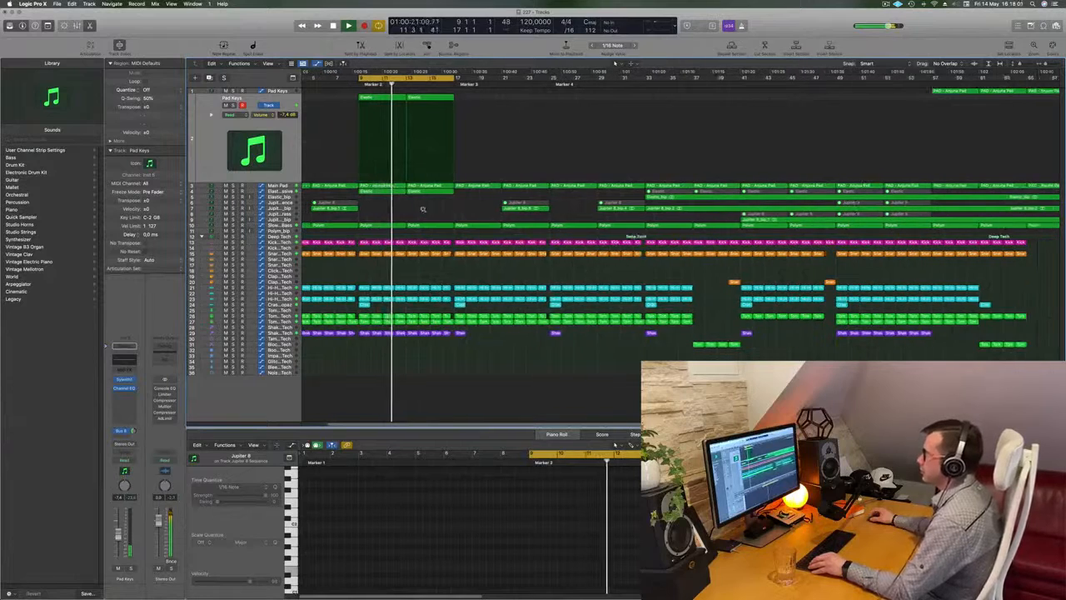
{"action": "scroll", "coordinate": [440, 215], "scroll_direction": "down", "scroll_amount": 2}
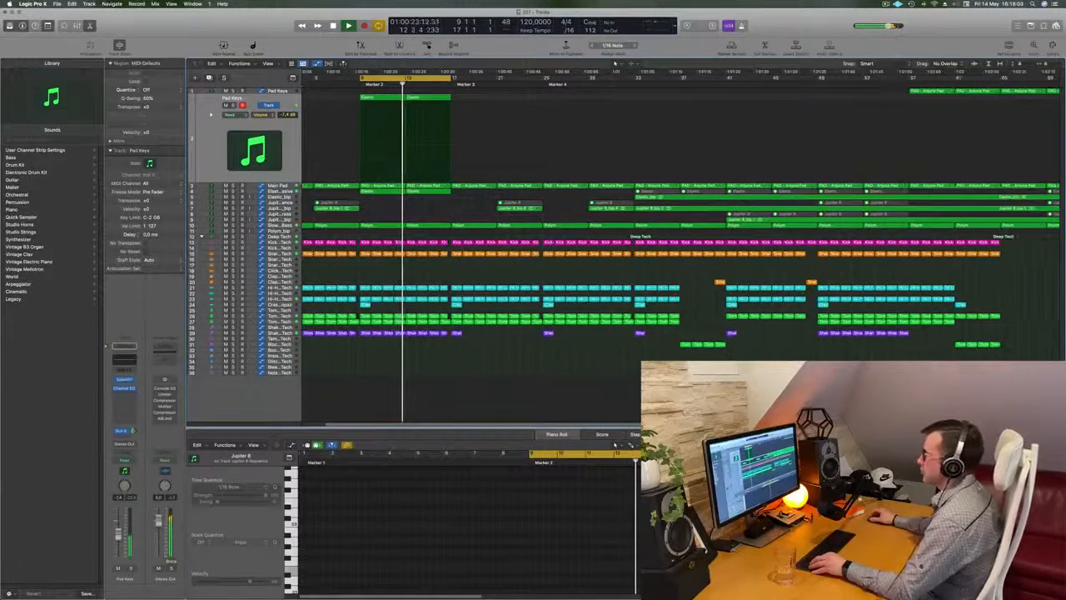
{"action": "scroll", "coordinate": [443, 212], "scroll_direction": "up", "scroll_amount": 2}
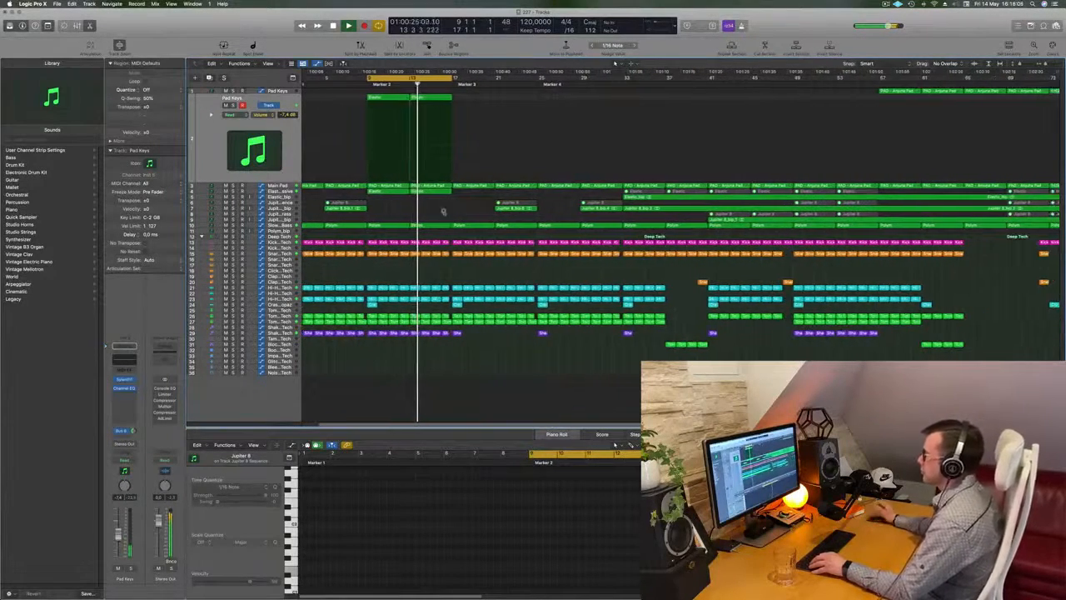
{"action": "scroll", "coordinate": [437, 211], "scroll_direction": "down", "scroll_amount": 2}
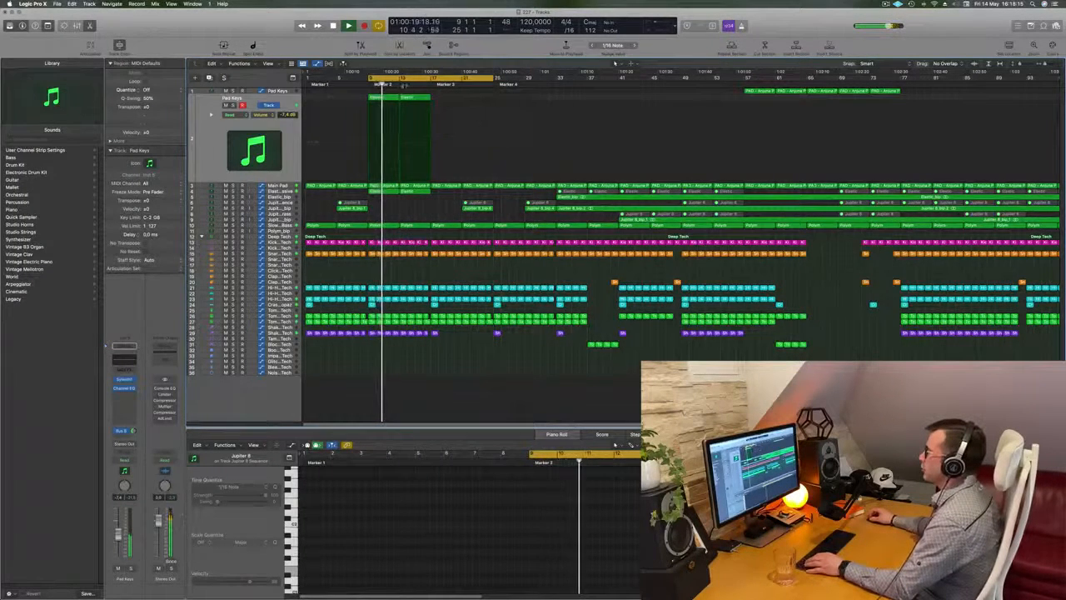
Step: Audition the transition around bar 17 and set the cycle range to bars 17 to 33
{"action": "left_click", "coordinate": [433, 85]}
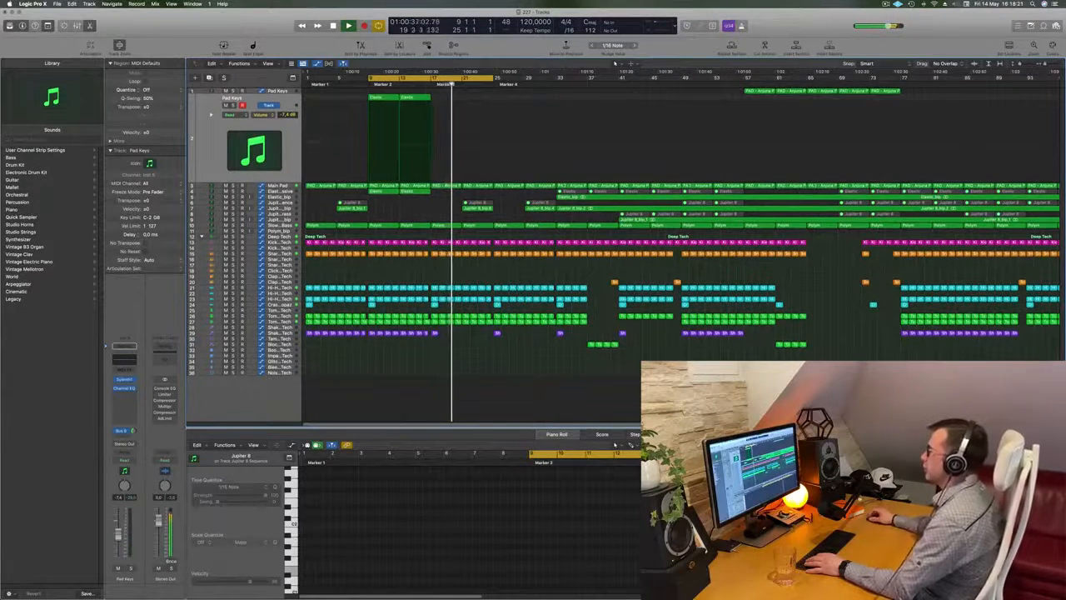
{"action": "left_click", "coordinate": [420, 86]}
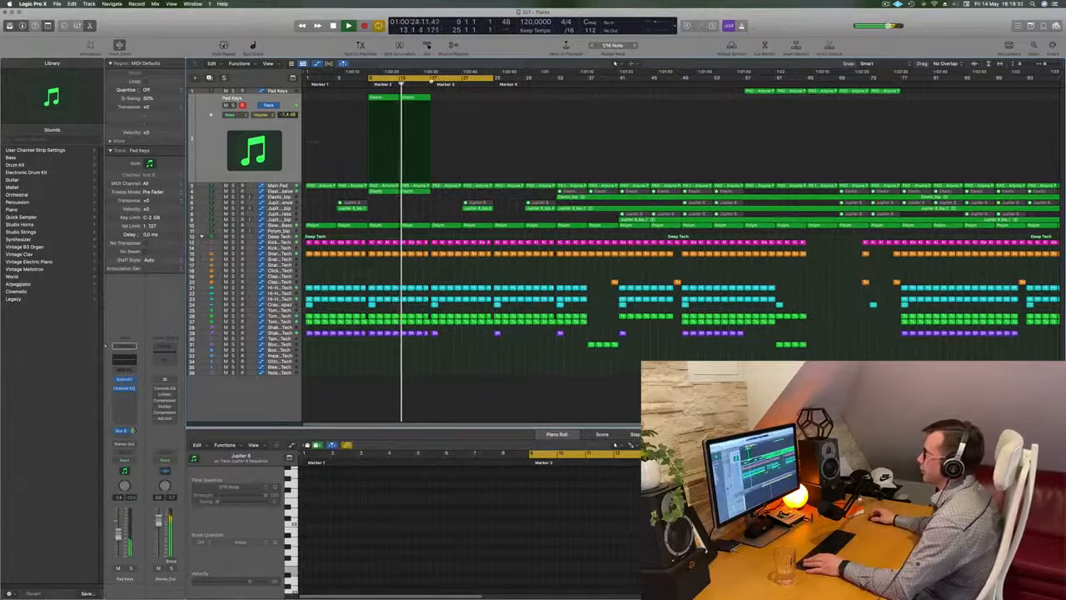
{"action": "key", "text": "space"}
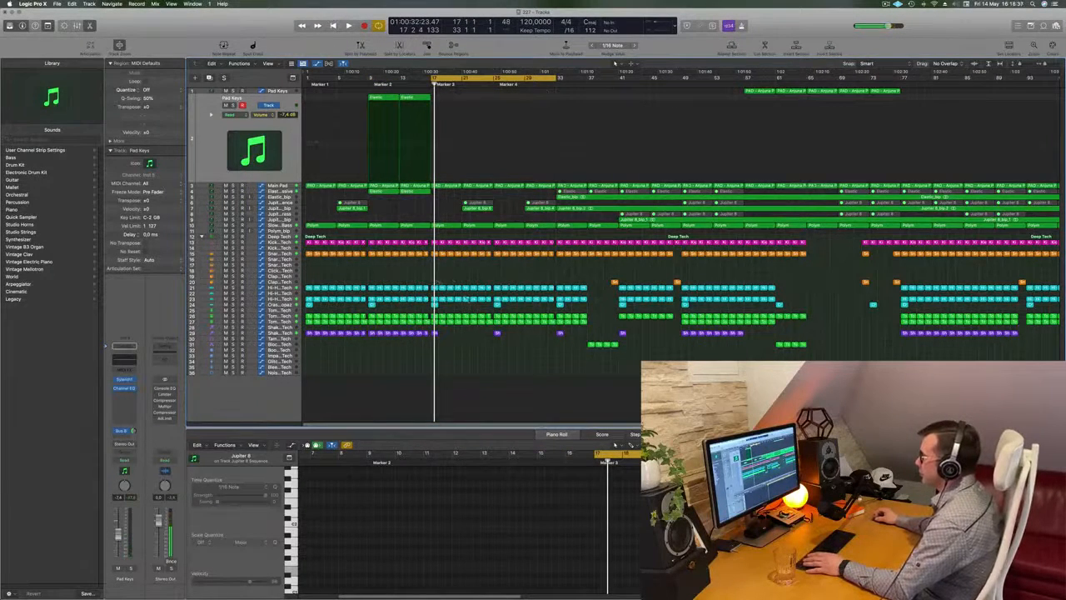
Step: Delete the hi-hat regions on both hi-hat tracks between bars 17 and 25 and play back the section
{"action": "left_click_drag", "start_coordinate": [433, 283], "coordinate": [481, 315]}
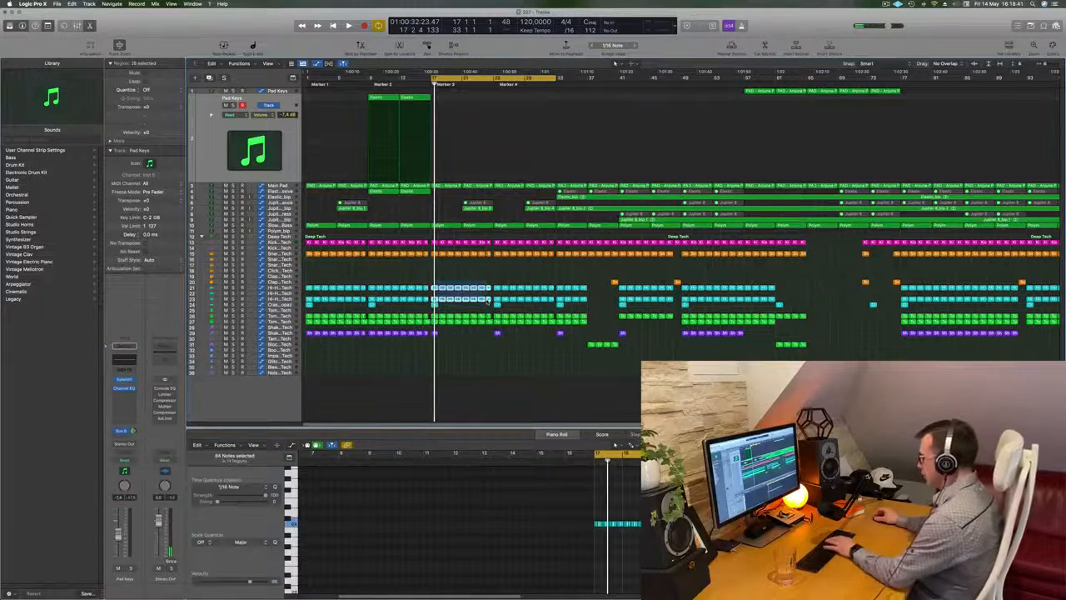
{"action": "key", "text": "Delete"}
{"action": "key", "text": "space"}
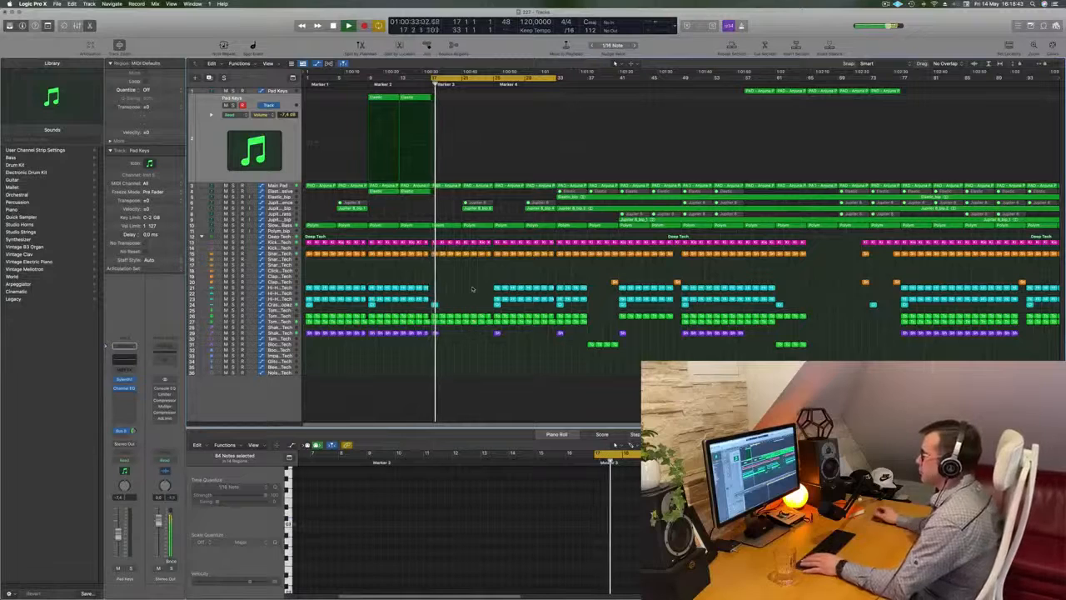
{"action": "scroll", "coordinate": [472, 289], "scroll_direction": "up", "scroll_amount": 4}
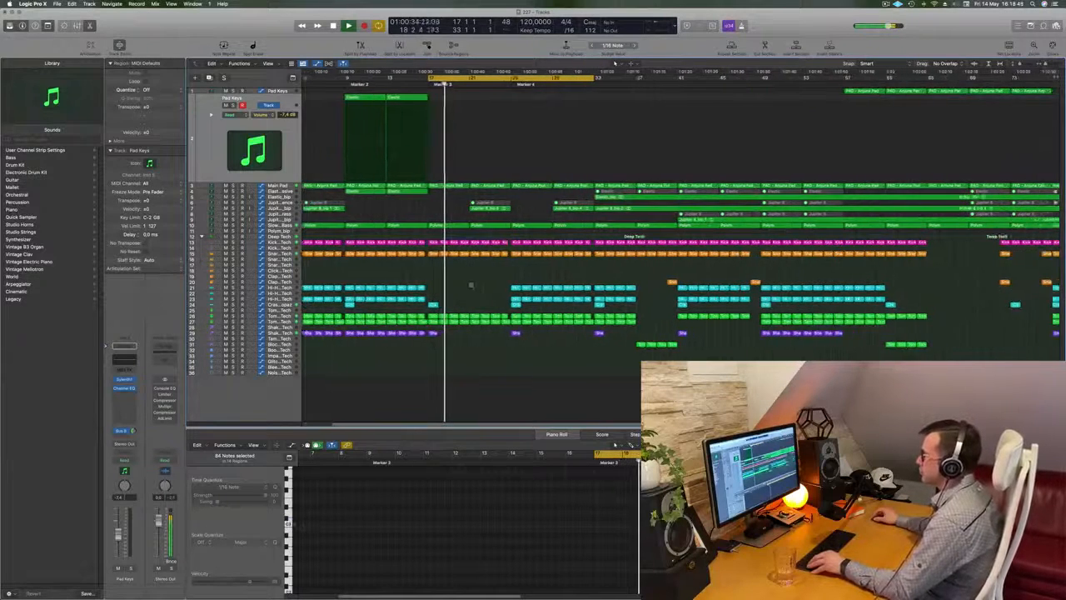
{"action": "scroll", "coordinate": [472, 289], "scroll_direction": "down", "scroll_amount": 2}
Step: Try removing the Tom regions between bars 21 and 25 on both Tom tracks
{"action": "left_click_drag", "start_coordinate": [473, 313], "coordinate": [494, 329]}
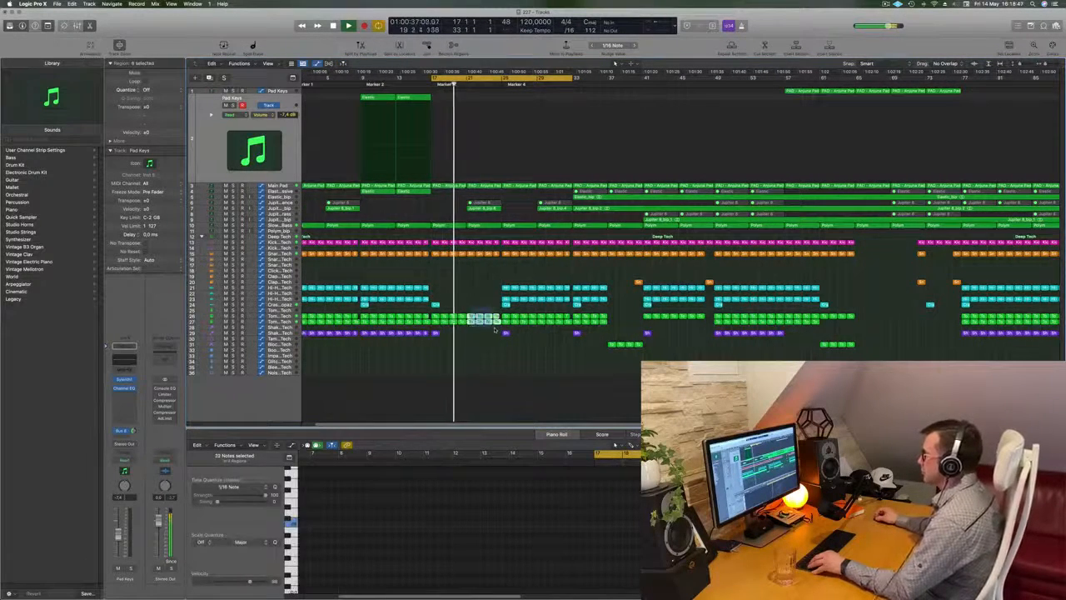
{"action": "key", "text": "Delete"}
{"action": "scroll", "coordinate": [455, 282], "scroll_direction": "up", "scroll_amount": 2}
{"action": "scroll", "coordinate": [461, 282], "scroll_direction": "down", "scroll_amount": 2}
{"action": "scroll", "coordinate": [460, 281], "scroll_direction": "right", "scroll_amount": 1}
{"action": "scroll", "coordinate": [459, 280], "scroll_direction": "right", "scroll_amount": 3}
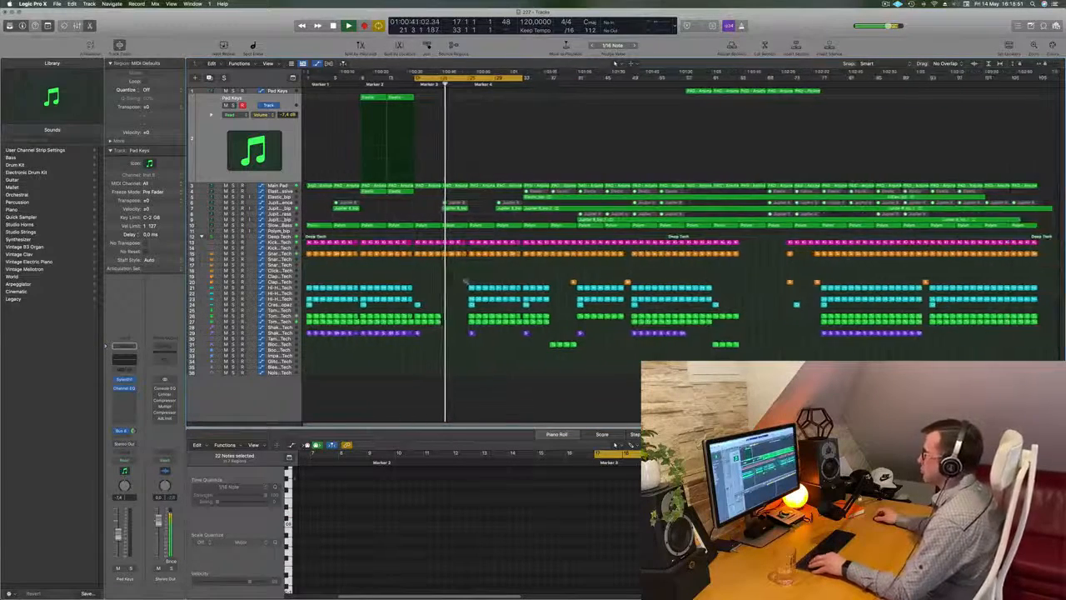
Step: Undo the deletion of the Tom regions and replay the section from bar 17
{"action": "key", "text": "super+z"}
{"action": "key", "text": "space"}
{"action": "key", "text": "space"}
{"action": "scroll", "coordinate": [461, 282], "scroll_direction": "up", "scroll_amount": 2}
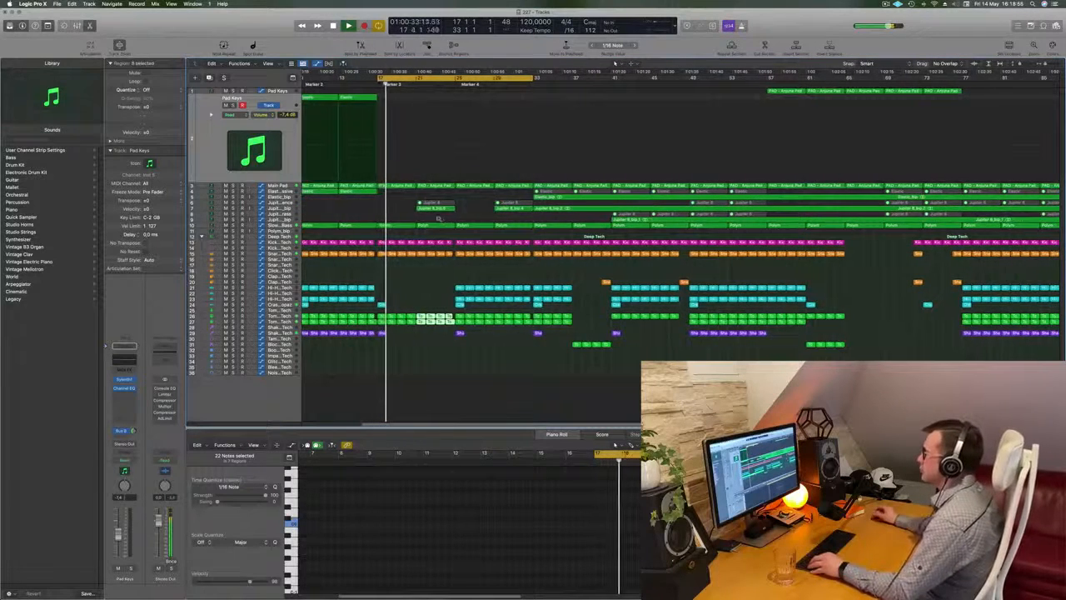
{"action": "scroll", "coordinate": [421, 208], "scroll_direction": "down", "scroll_amount": 1}
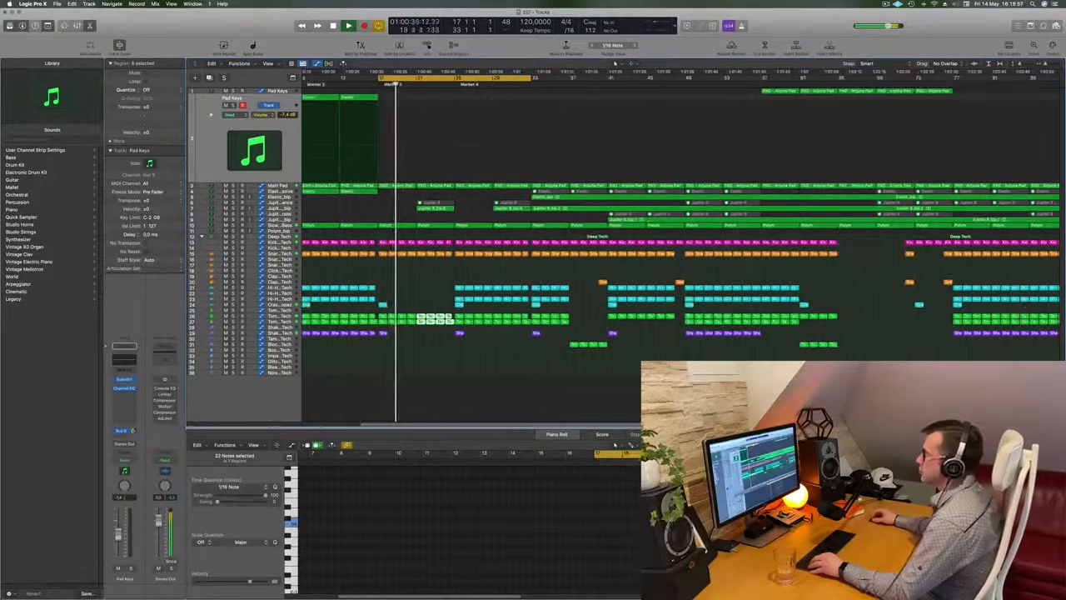
Step: Reshape the Main Pad cutoff automation so it climbs to bar 21 and stays nearly level until bar 25
{"action": "key", "text": "Down"}
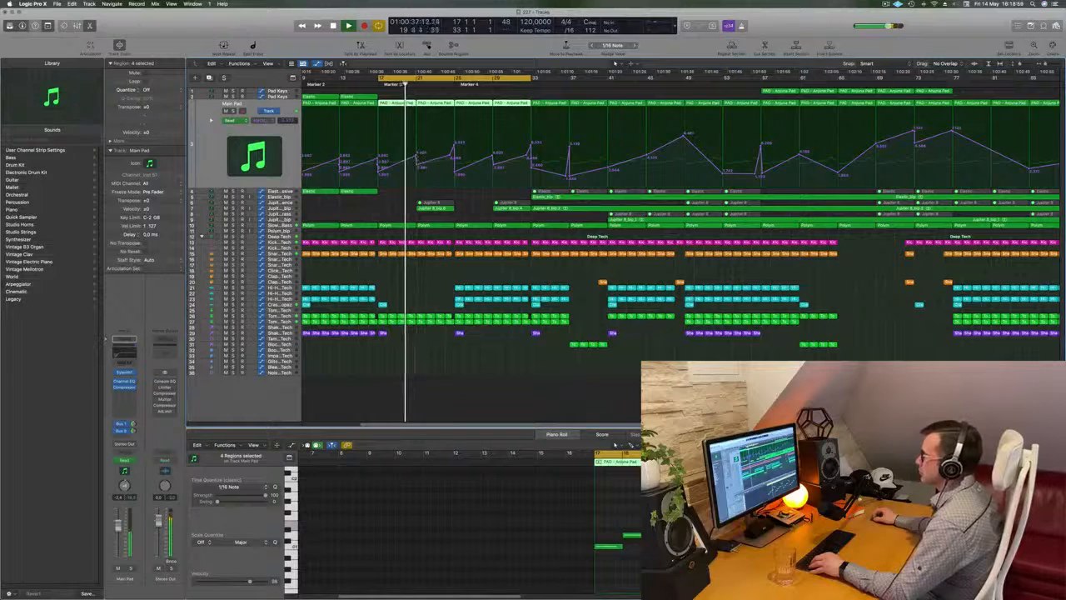
{"action": "left_click", "coordinate": [417, 148]}
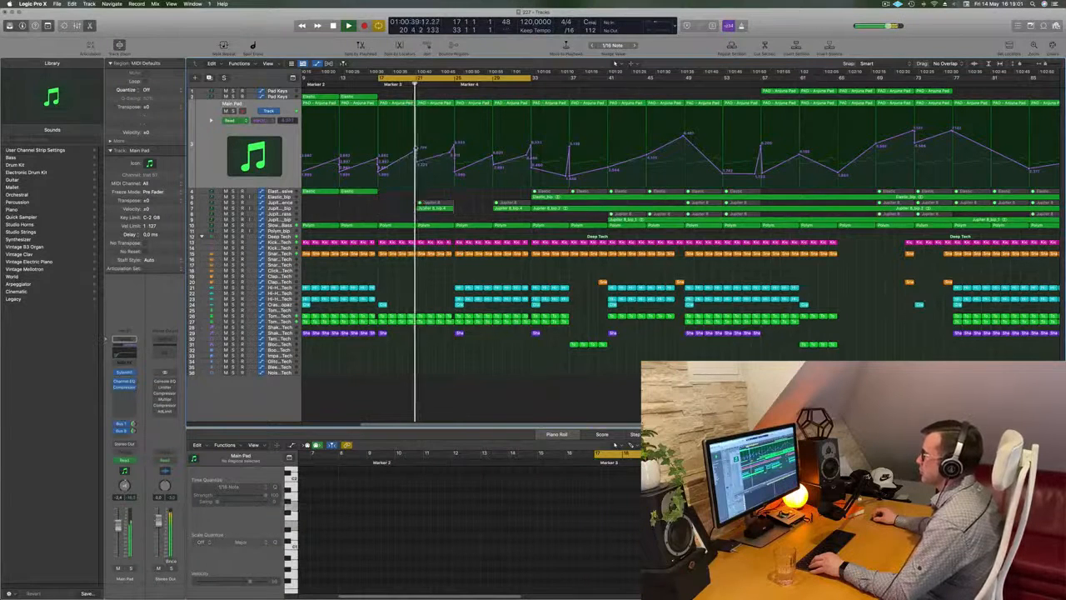
{"action": "left_click_drag", "start_coordinate": [417, 162], "coordinate": [416, 155]}
{"action": "key", "text": "super+Left"}
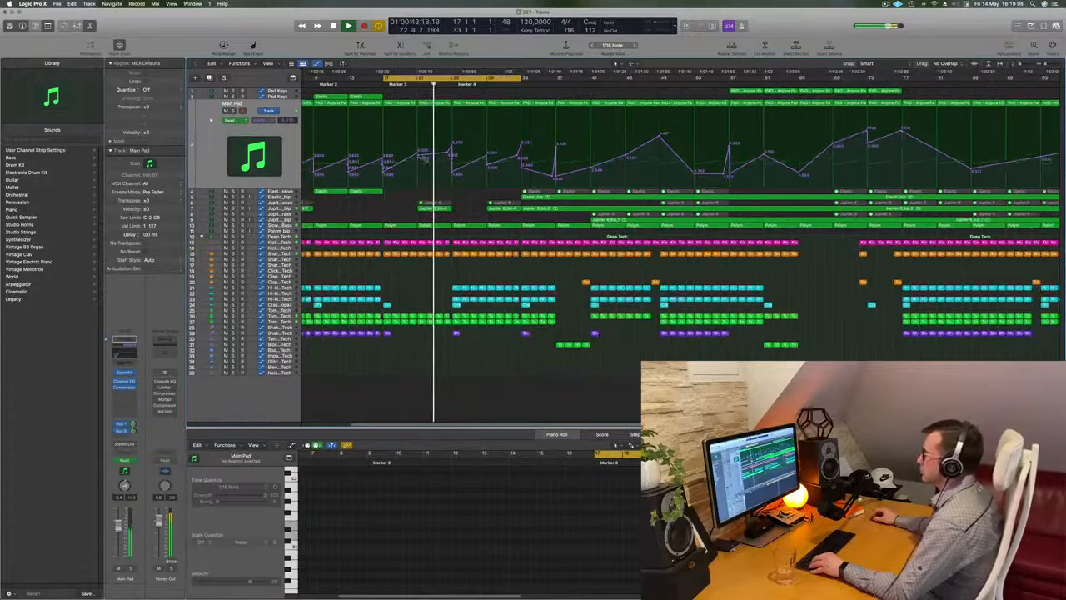
{"action": "left_click", "coordinate": [418, 155]}
{"action": "left_click_drag", "start_coordinate": [418, 154], "coordinate": [449, 151]}
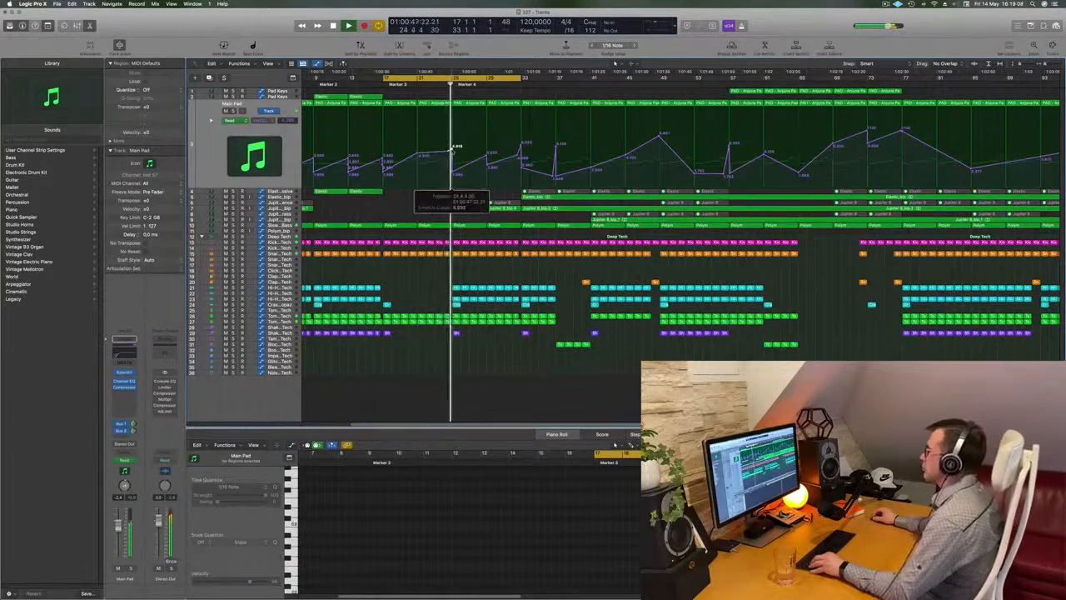
Step: Repeat the Shaker 2 region at bar 25 up to bar 33 and play back from bar 17
{"action": "key", "text": "super+Left"}
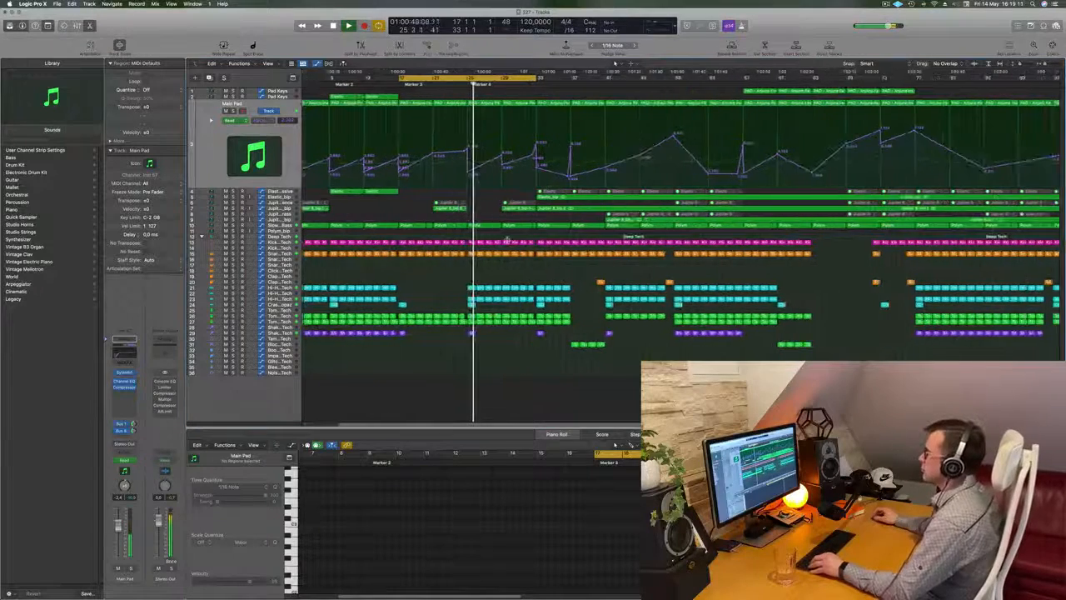
{"action": "left_click", "coordinate": [470, 333]}
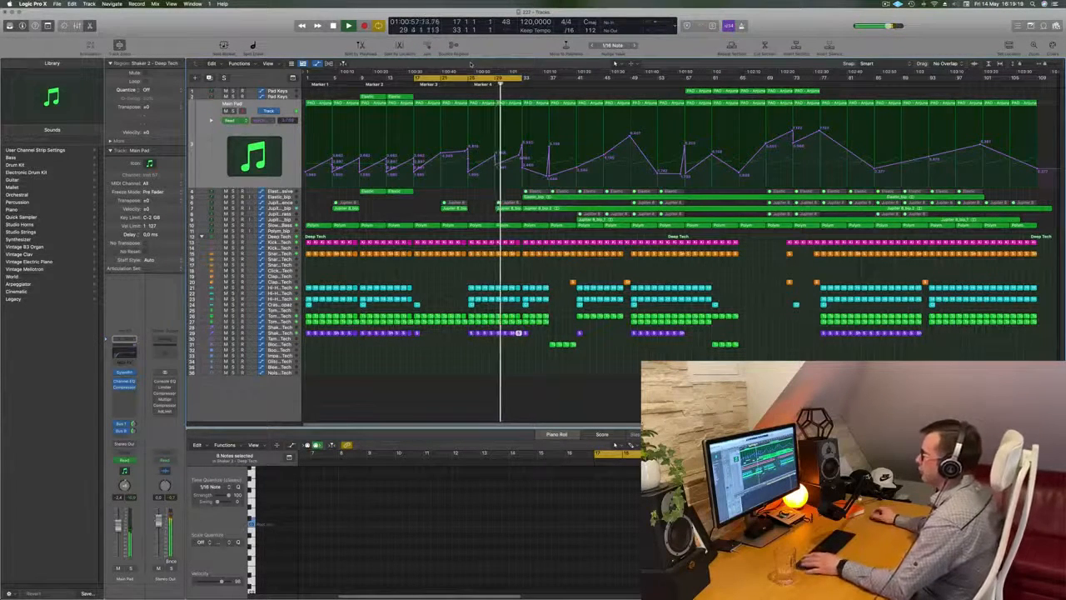
{"action": "key", "text": "super+Right"}
{"action": "key", "text": "super+Right"}
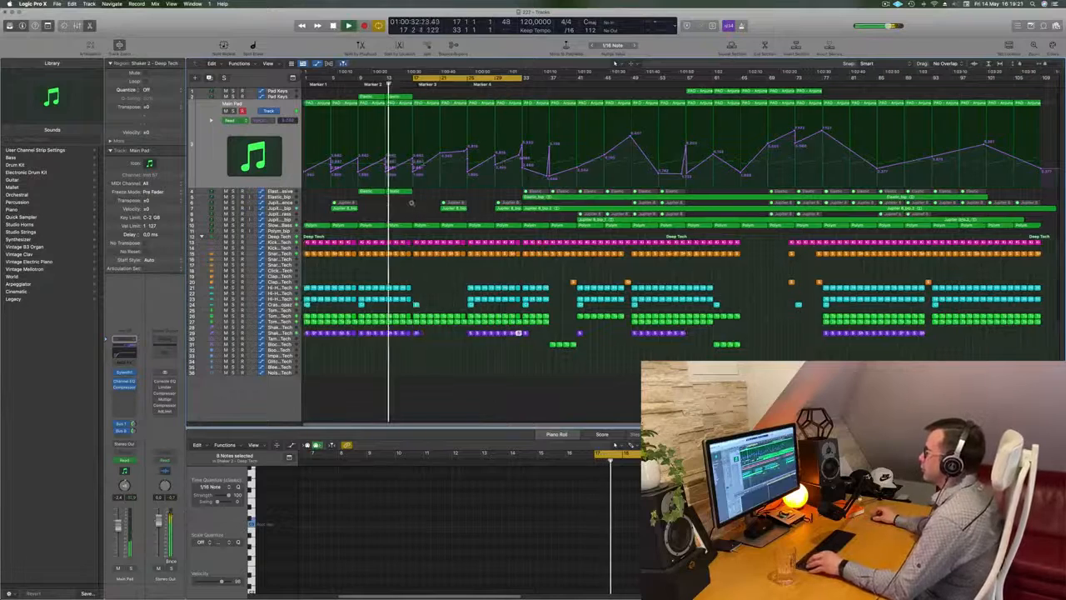
{"action": "scroll", "coordinate": [409, 233], "scroll_direction": "left", "scroll_amount": 3}
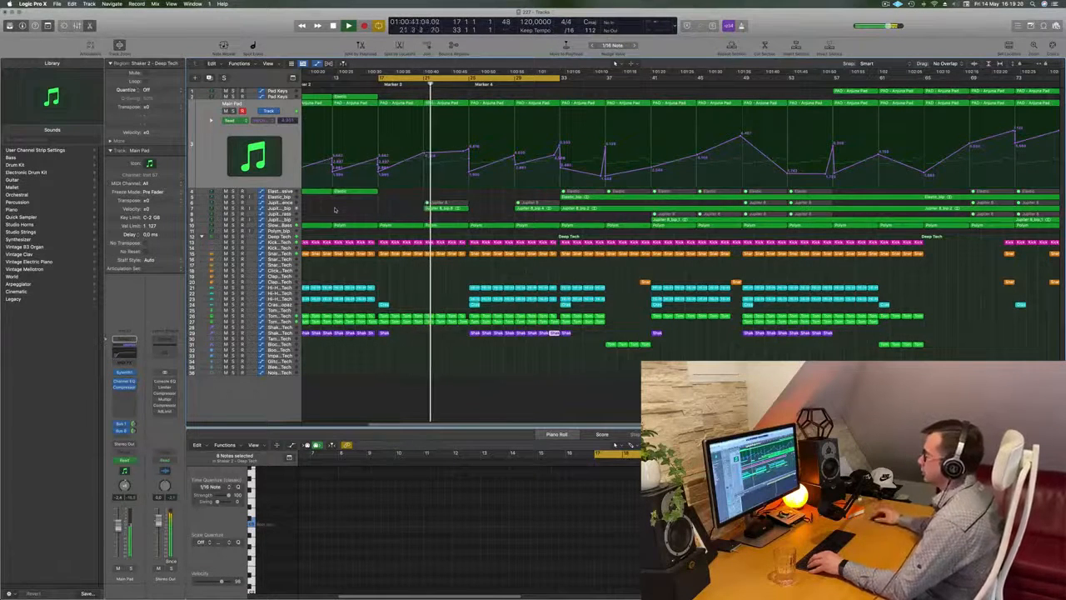
Step: Raise the Main Pad cutoff automation into a short peak just before bar 25 and listen through the following bars
{"action": "scroll", "coordinate": [332, 211], "scroll_direction": "right", "scroll_amount": 2}
{"action": "scroll", "coordinate": [331, 212], "scroll_direction": "left", "scroll_amount": 2}
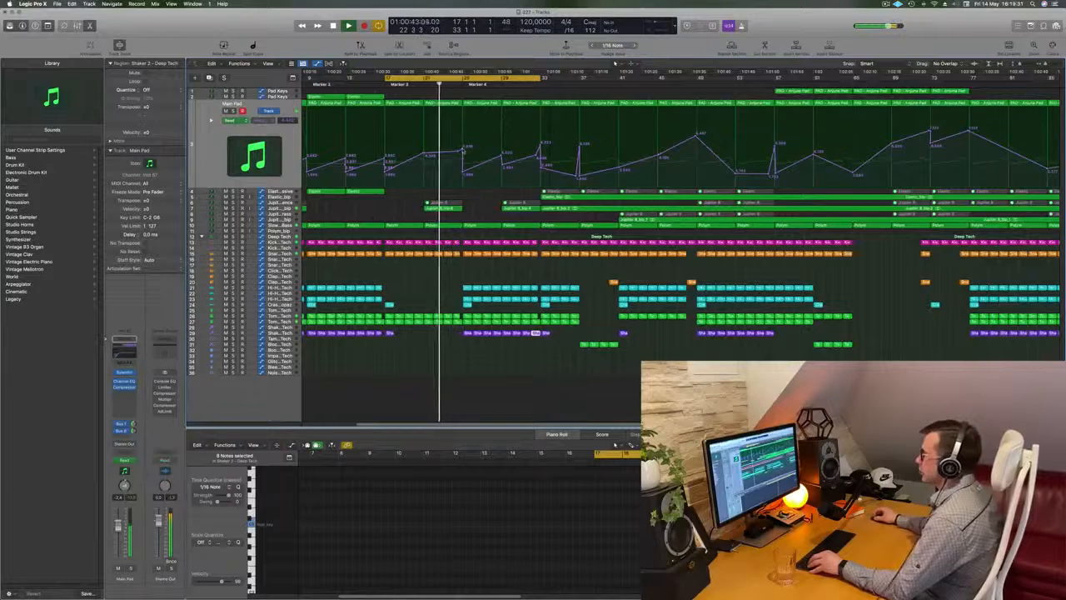
{"action": "left_click", "coordinate": [462, 150]}
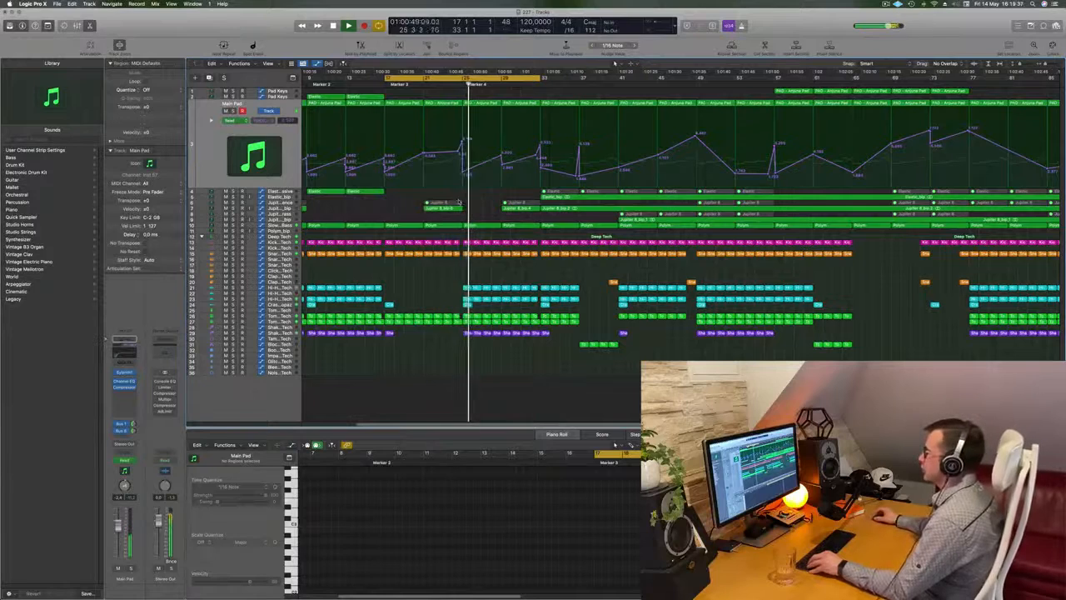
{"action": "scroll", "coordinate": [477, 264], "scroll_direction": "up", "scroll_amount": 2}
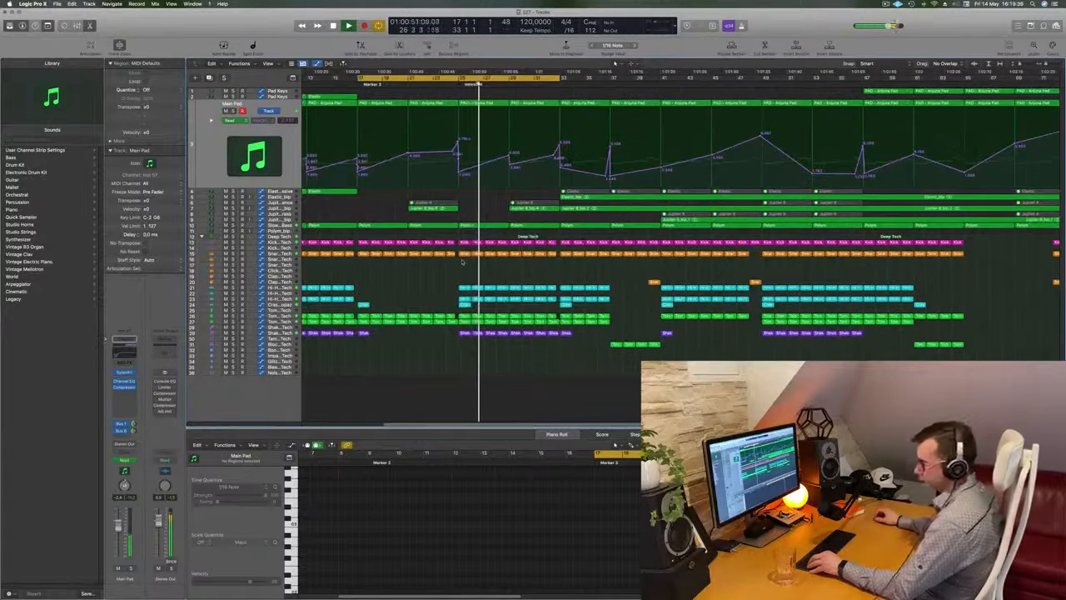
{"action": "scroll", "coordinate": [493, 264], "scroll_direction": "up", "scroll_amount": 2}
{"action": "scroll", "coordinate": [493, 264], "scroll_direction": "down", "scroll_amount": 3}
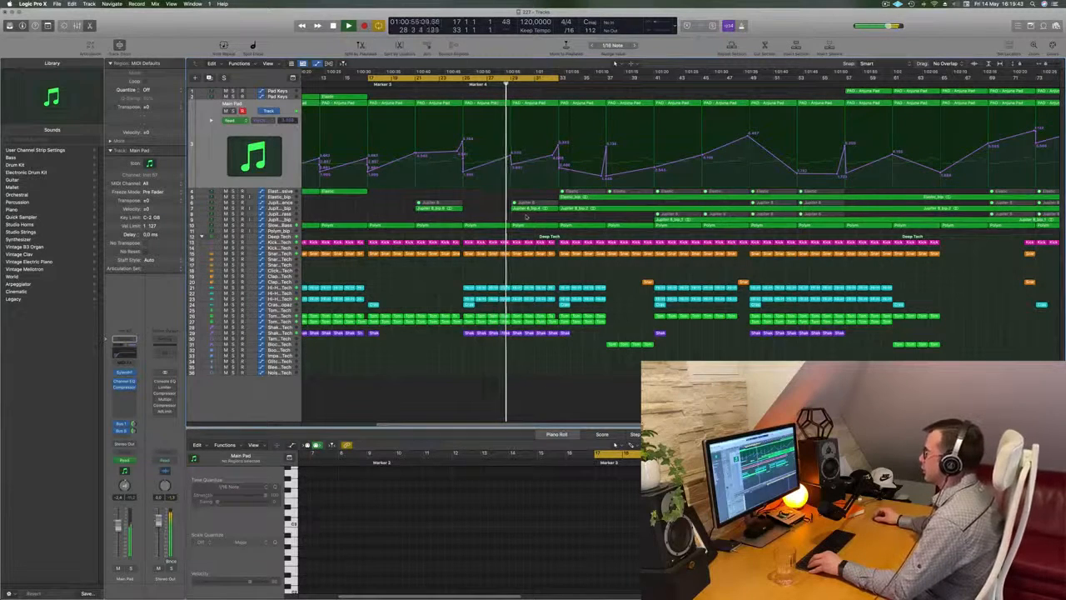
{"action": "scroll", "coordinate": [526, 217], "scroll_direction": "down", "scroll_amount": 2}
{"action": "scroll", "coordinate": [515, 223], "scroll_direction": "down", "scroll_amount": 2}
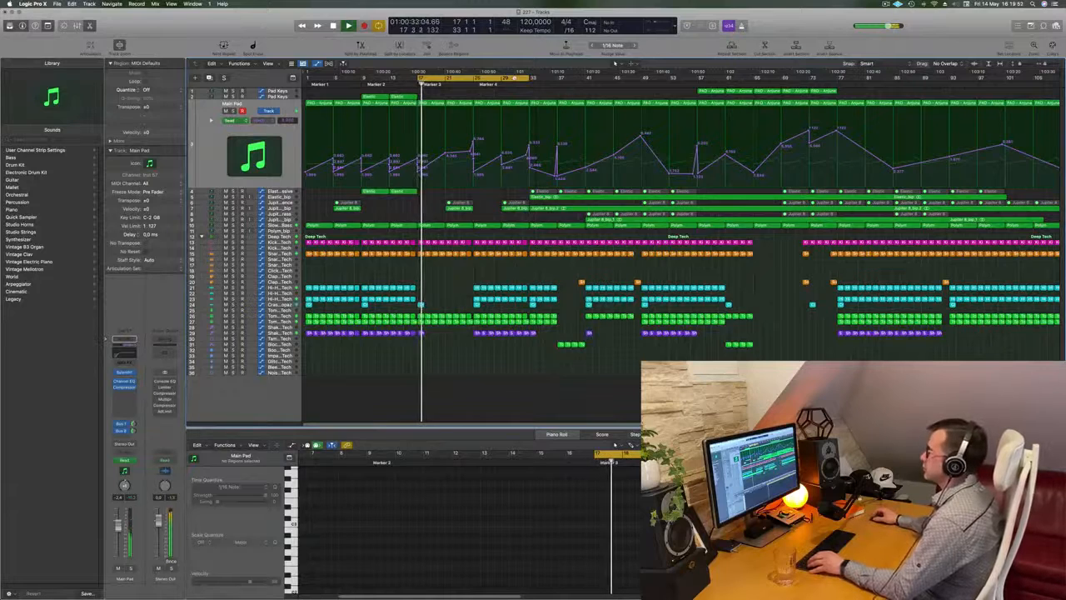
Step: Move the cycle range to bars 33 to 49 and play the section from bar 33
{"action": "left_click_drag", "start_coordinate": [570, 79], "coordinate": [561, 79]}
{"action": "key", "text": "space"}
{"action": "key", "text": "space"}
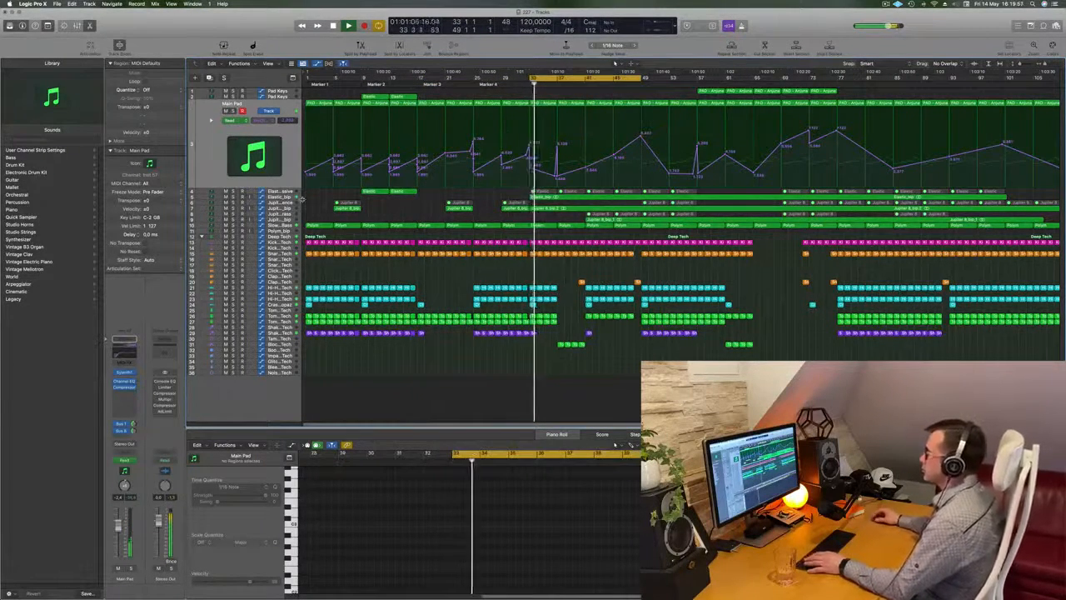
{"action": "key", "text": "space"}
{"action": "key", "text": "space"}
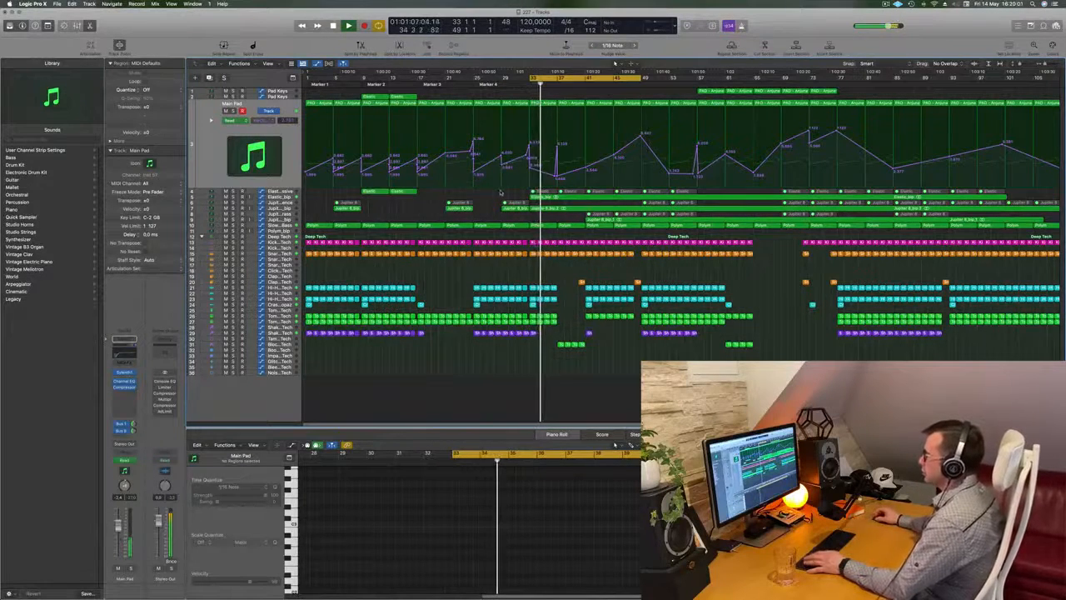
{"action": "key", "text": "space"}
{"action": "key", "text": "space"}
Step: Mute the Elastic_bip track and delete its bounced audio region starting at bar 33
{"action": "left_click", "coordinate": [287, 198]}
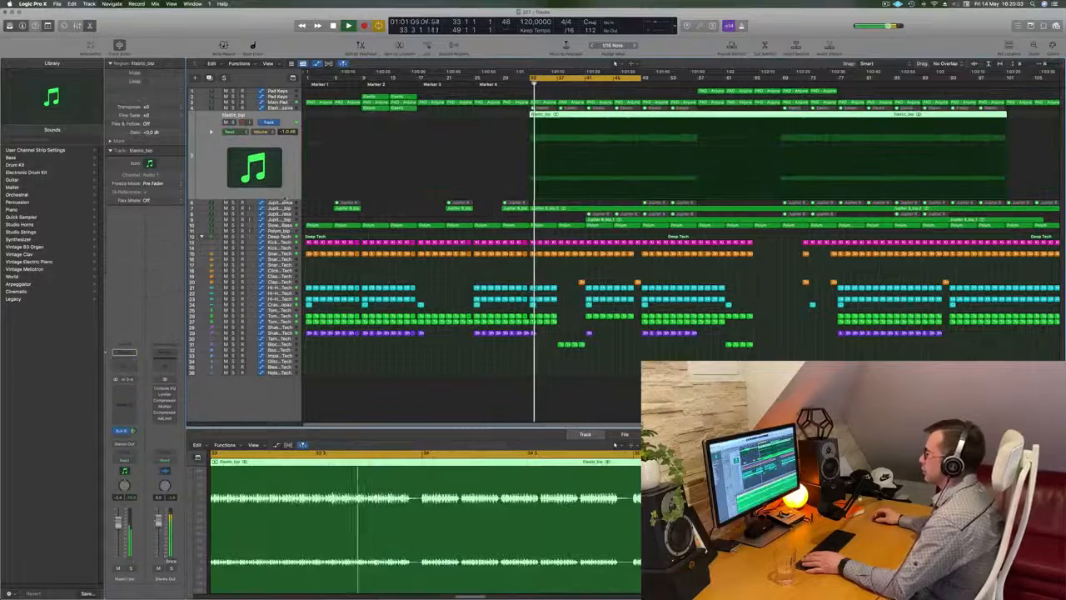
{"action": "left_click", "coordinate": [225, 123]}
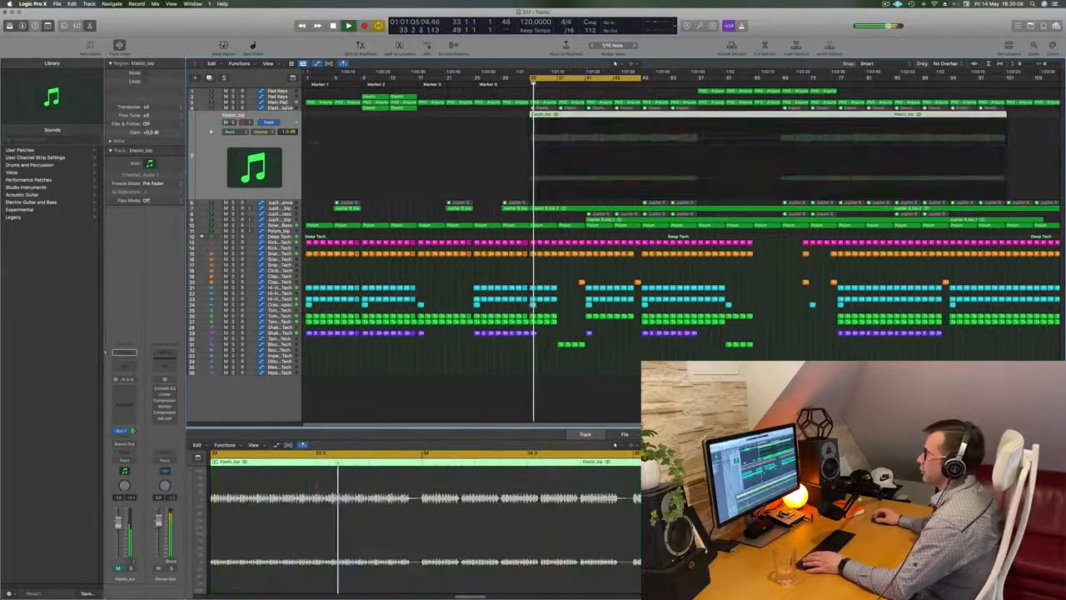
{"action": "key", "text": "space"}
{"action": "key", "text": "space"}
{"action": "key", "text": "Delete"}
{"action": "key", "text": "space"}
{"action": "key", "text": "space"}
Step: Unmute all the Elastic regions from bar 33 onward on the Elastic - Massive track and replay the section
{"action": "left_click", "coordinate": [287, 110]}
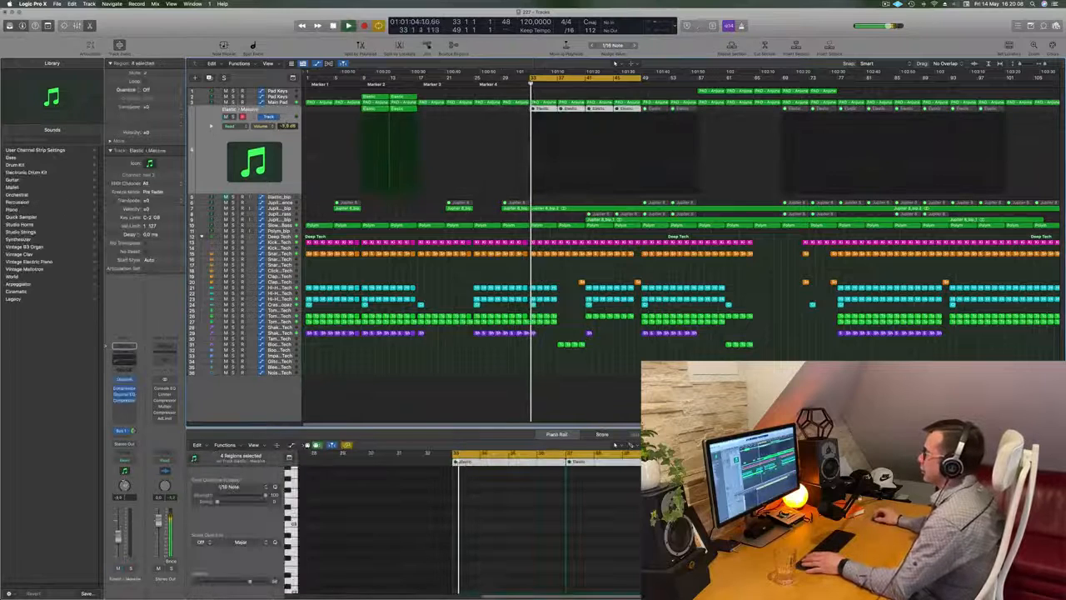
{"action": "left_click_drag", "start_coordinate": [628, 112], "coordinate": [1033, 124]}
{"action": "right_click", "coordinate": [660, 112]}
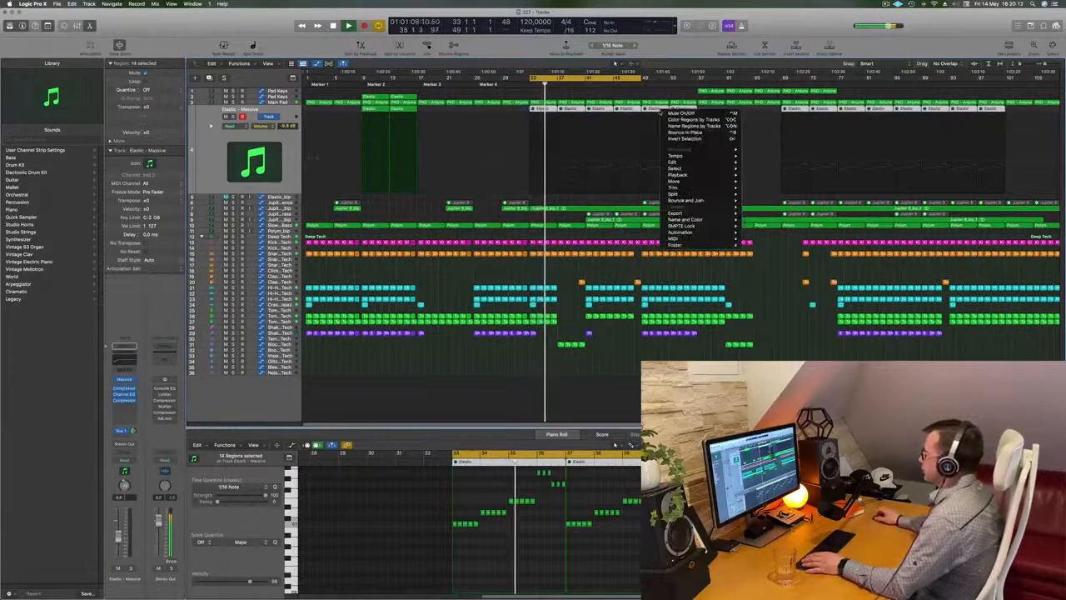
{"action": "left_click", "coordinate": [671, 115]}
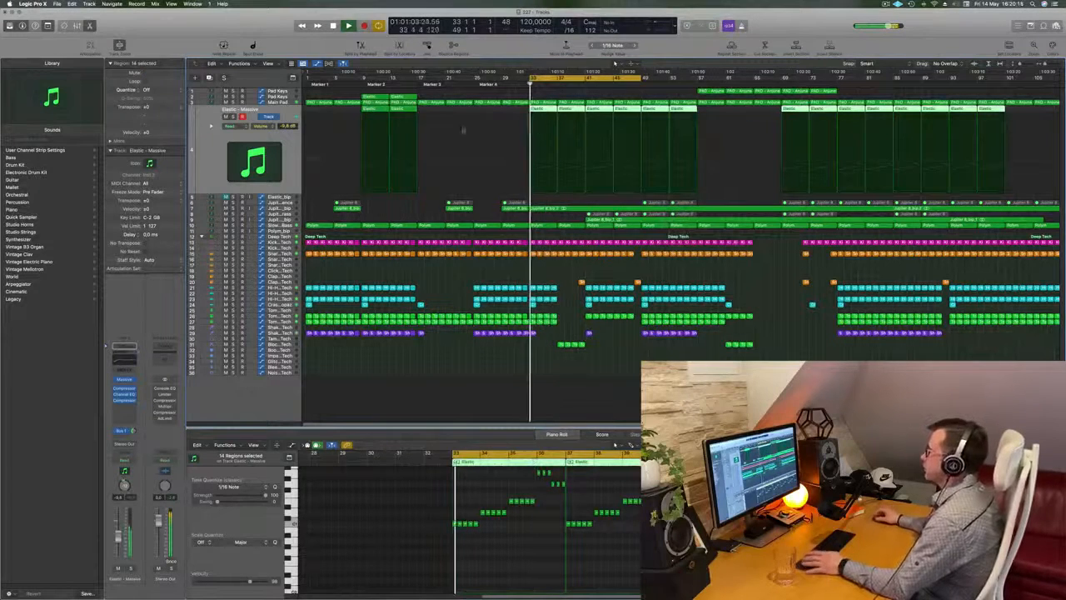
{"action": "left_click", "coordinate": [290, 145]}
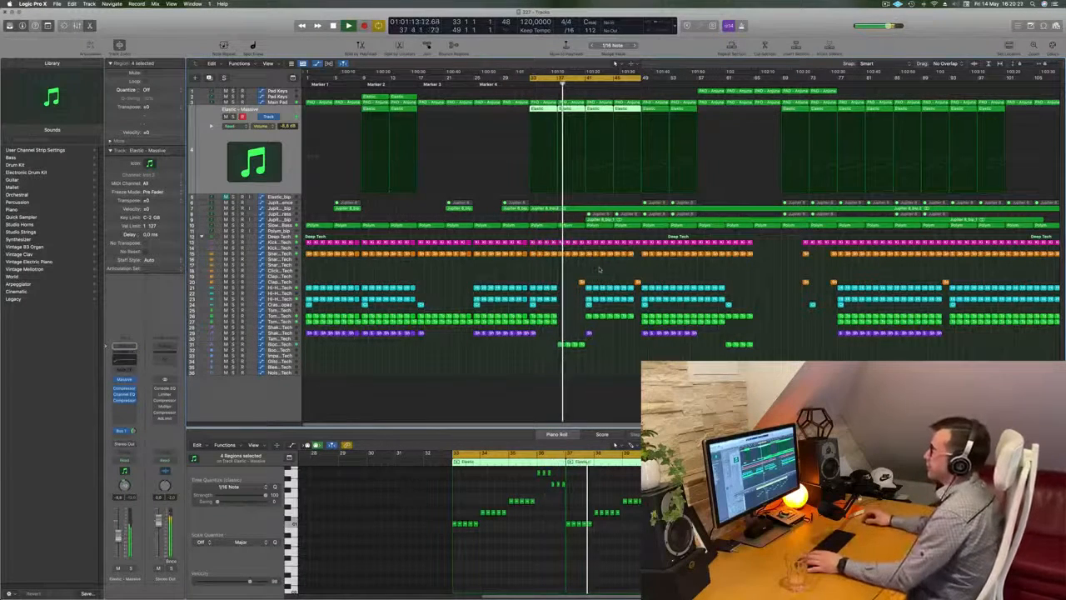
{"action": "key", "text": "space"}
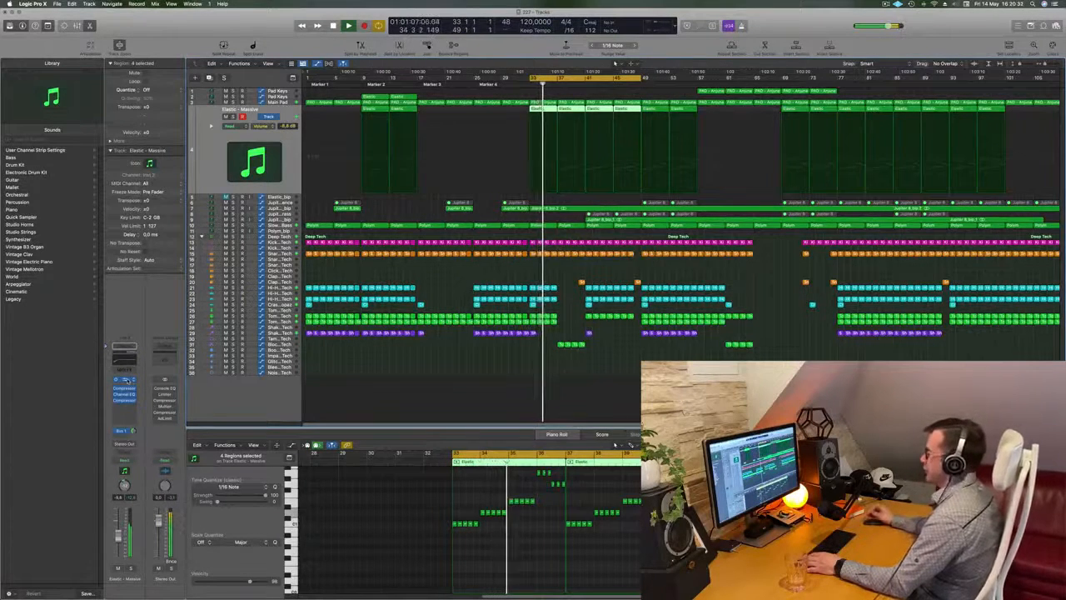
Step: Adjust the Filter 1 cutoff in Massive and bring the Elastic - Massive track volume to about -8.2 dB while replaying from bar 33
{"action": "left_click", "coordinate": [123, 381]}
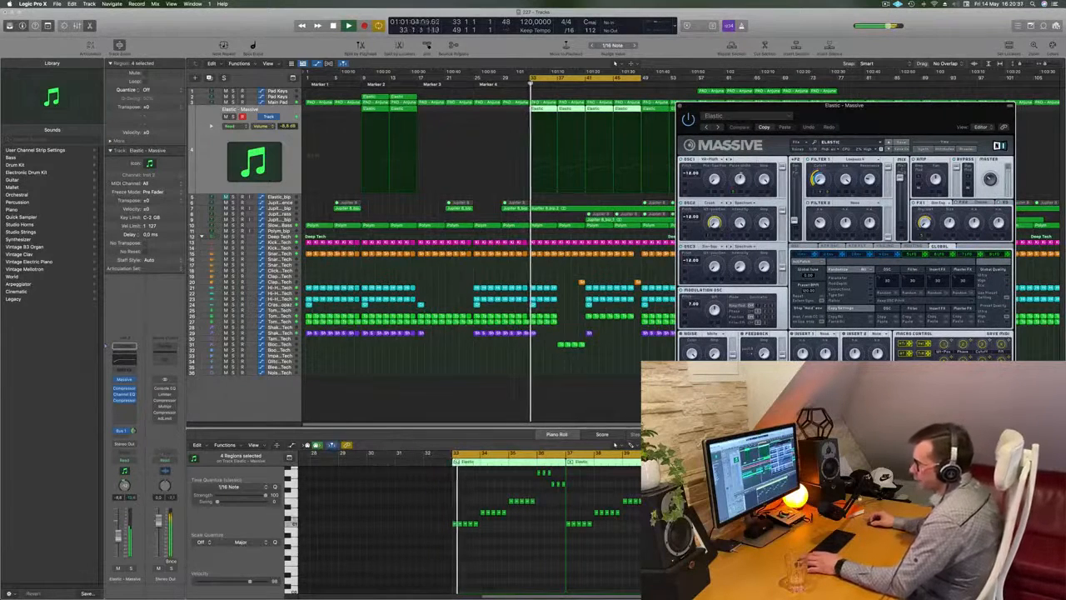
{"action": "left_click_drag", "start_coordinate": [117, 530], "coordinate": [118, 528]}
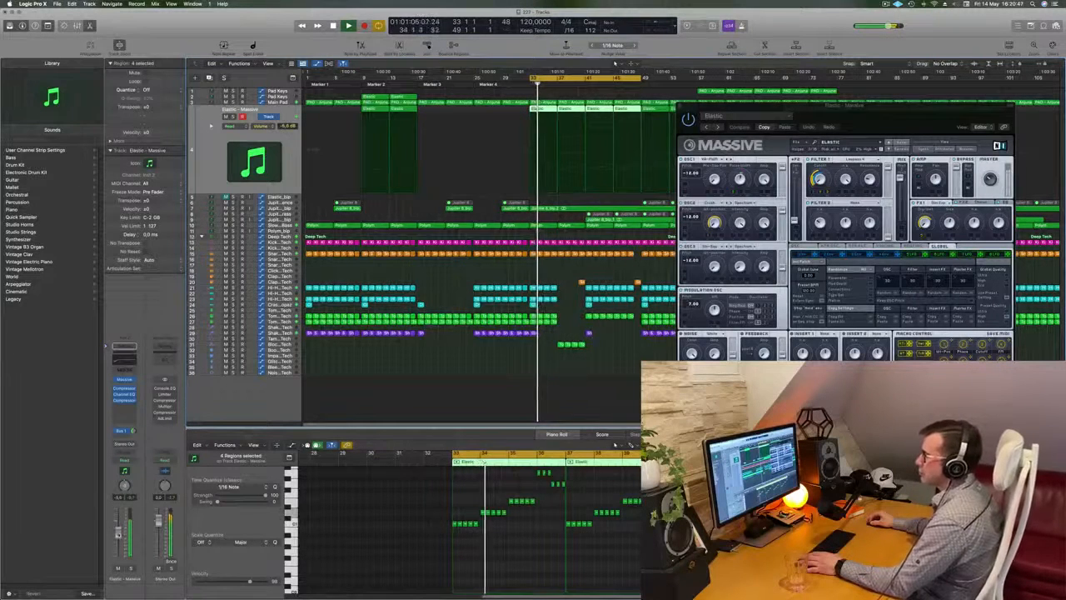
{"action": "key", "text": "Return"}
{"action": "left_click_drag", "start_coordinate": [820, 177], "coordinate": [825, 151]}
{"action": "left_click_drag", "start_coordinate": [905, 112], "coordinate": [839, 130]}
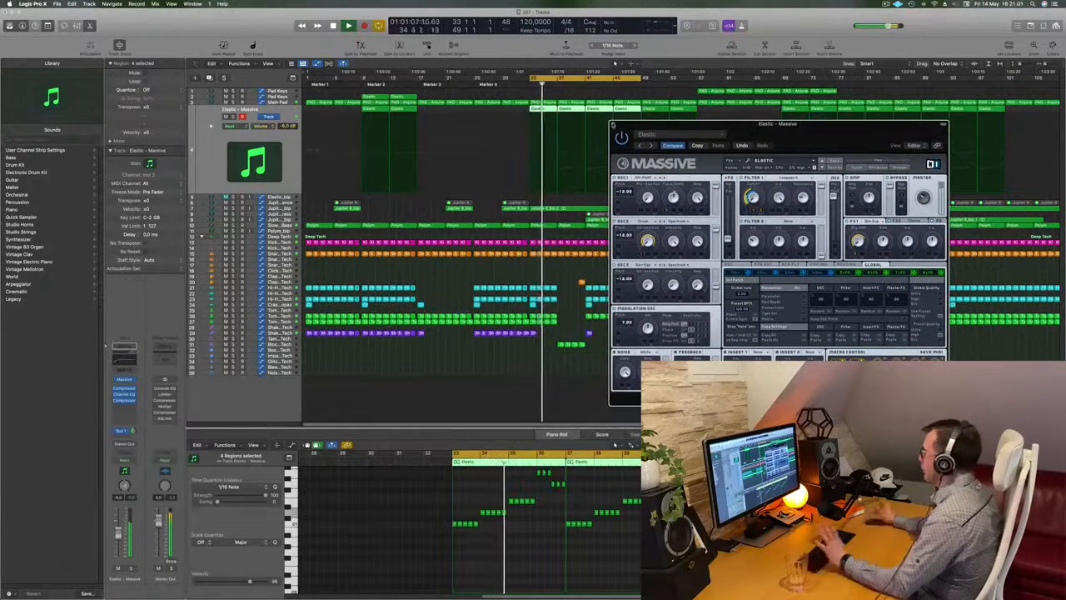
{"action": "left_click", "coordinate": [614, 125]}
{"action": "key", "text": "space"}
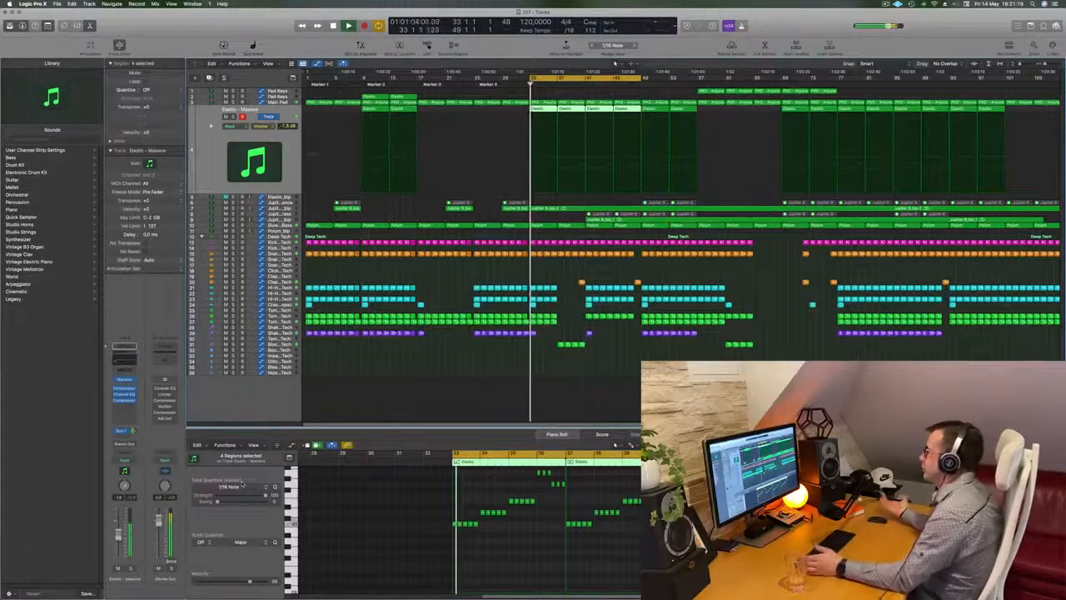
{"action": "left_click", "coordinate": [638, 398]}
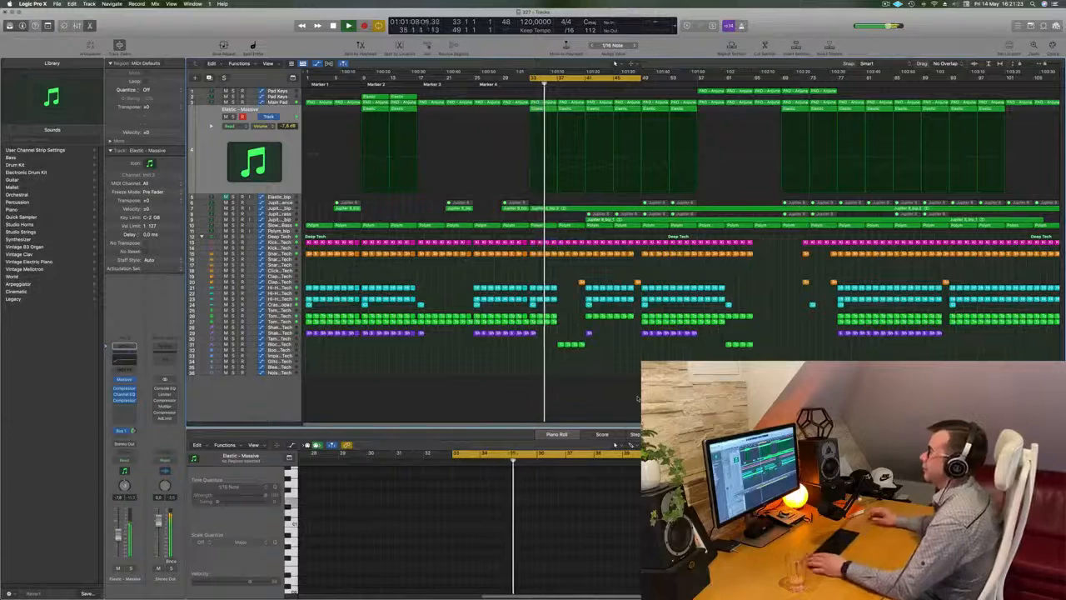
{"action": "key", "text": "space"}
{"action": "key", "text": "space"}
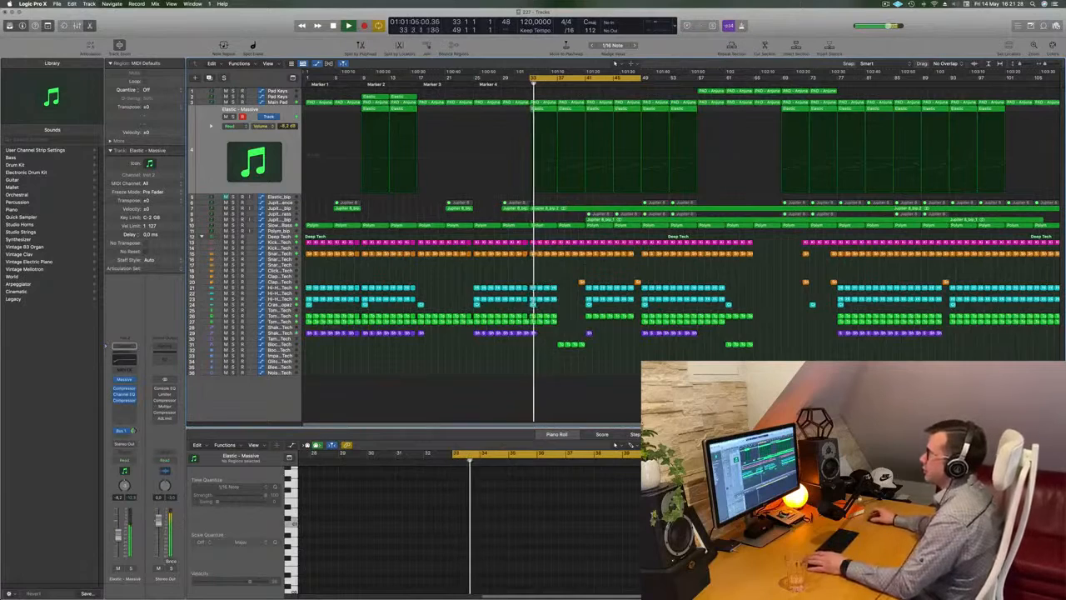
Step: Reshape the Main Pad cutoff automation so it stays nearly level from bar 33 to 37, then falls toward bar 41
{"action": "key", "text": "Up"}
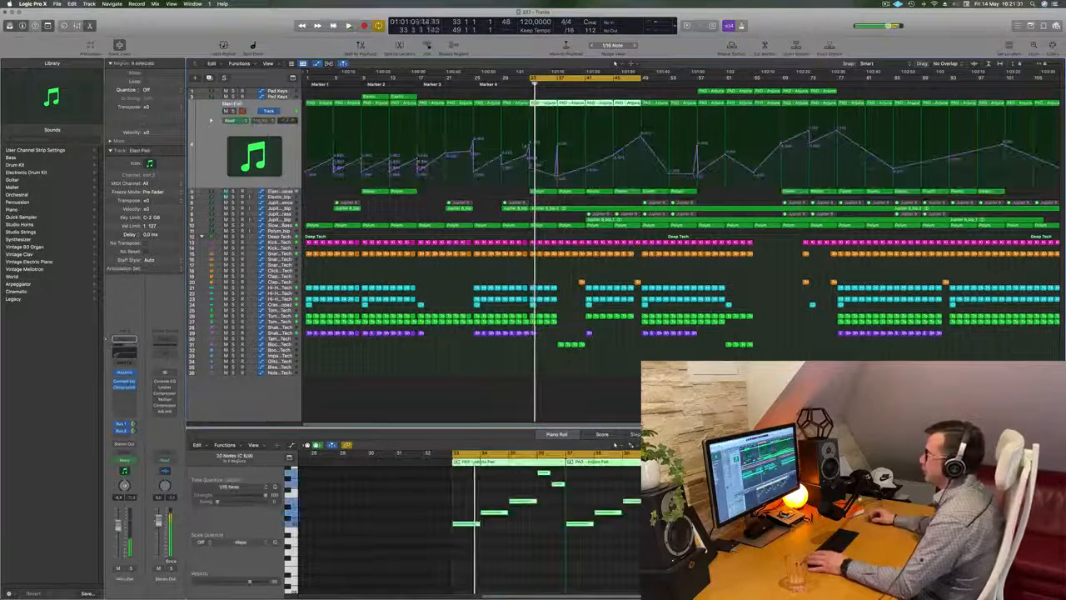
{"action": "left_click", "coordinate": [534, 180]}
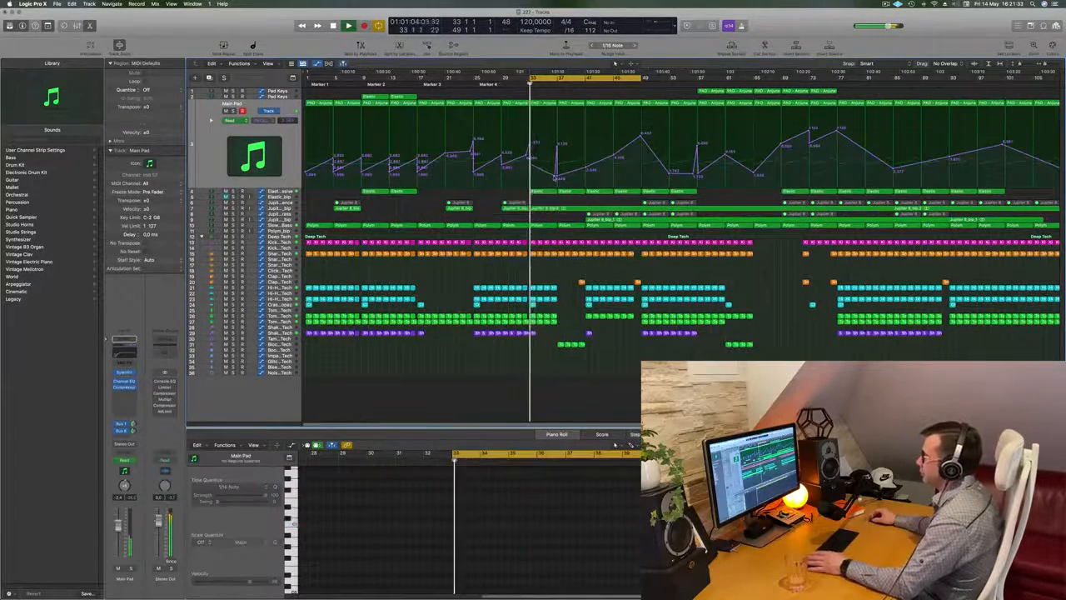
{"action": "left_click_drag", "start_coordinate": [558, 161], "coordinate": [536, 166]}
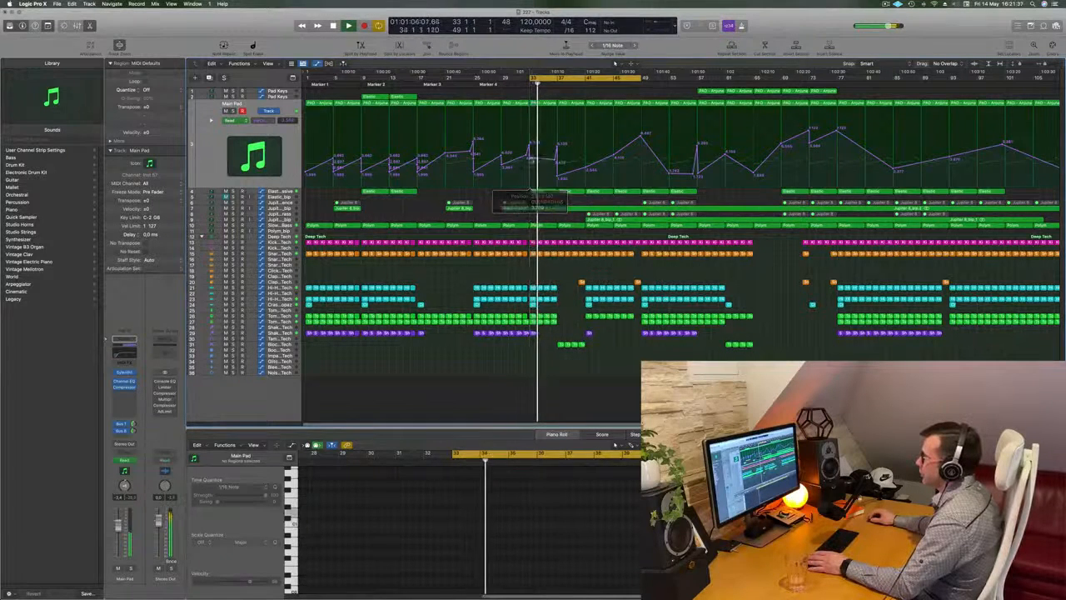
{"action": "key", "text": "space"}
{"action": "key", "text": "space"}
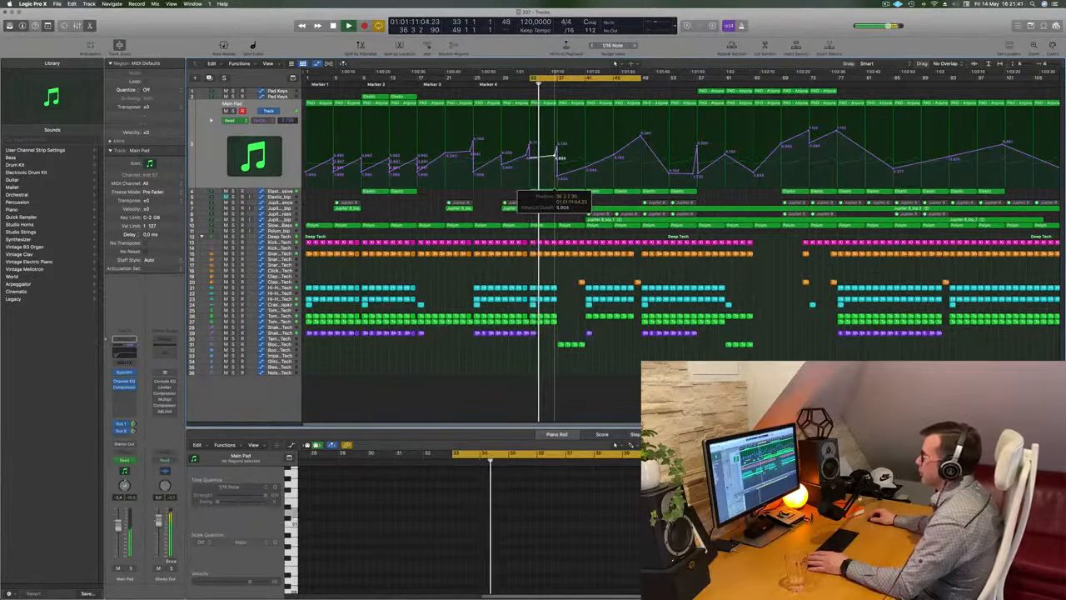
{"action": "left_click_drag", "start_coordinate": [554, 155], "coordinate": [557, 155]}
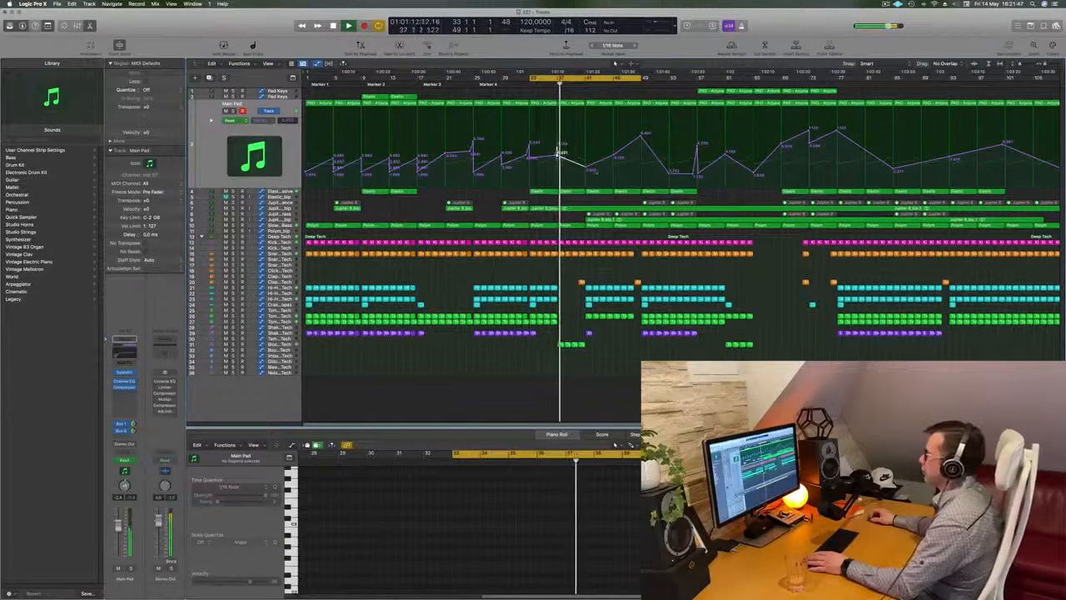
{"action": "scroll", "coordinate": [579, 245], "scroll_direction": "up", "scroll_amount": 4}
{"action": "scroll", "coordinate": [578, 244], "scroll_direction": "down", "scroll_amount": 5}
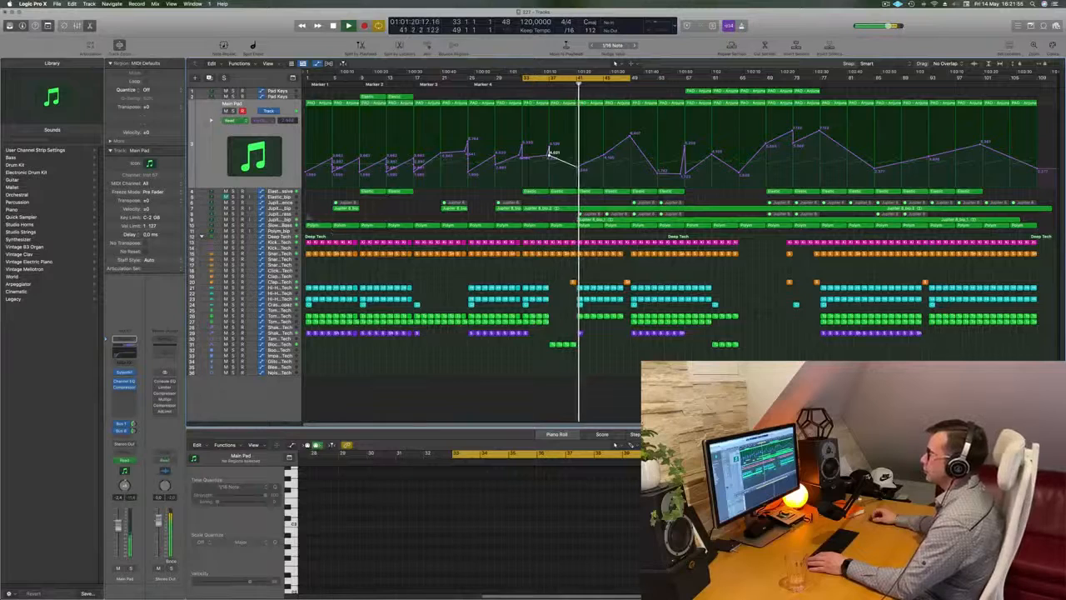
Step: Delete the bounced Jupiter 8_bip audio region that starts at bar 41
{"action": "left_click", "coordinate": [284, 219]}
{"action": "key", "text": "Return"}
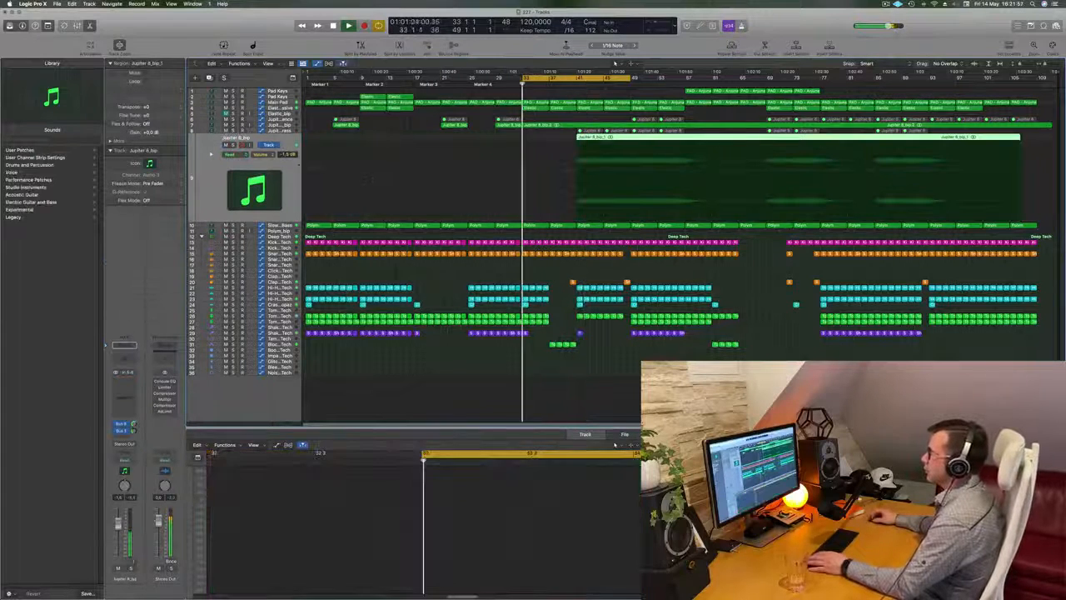
{"action": "key", "text": "Delete"}
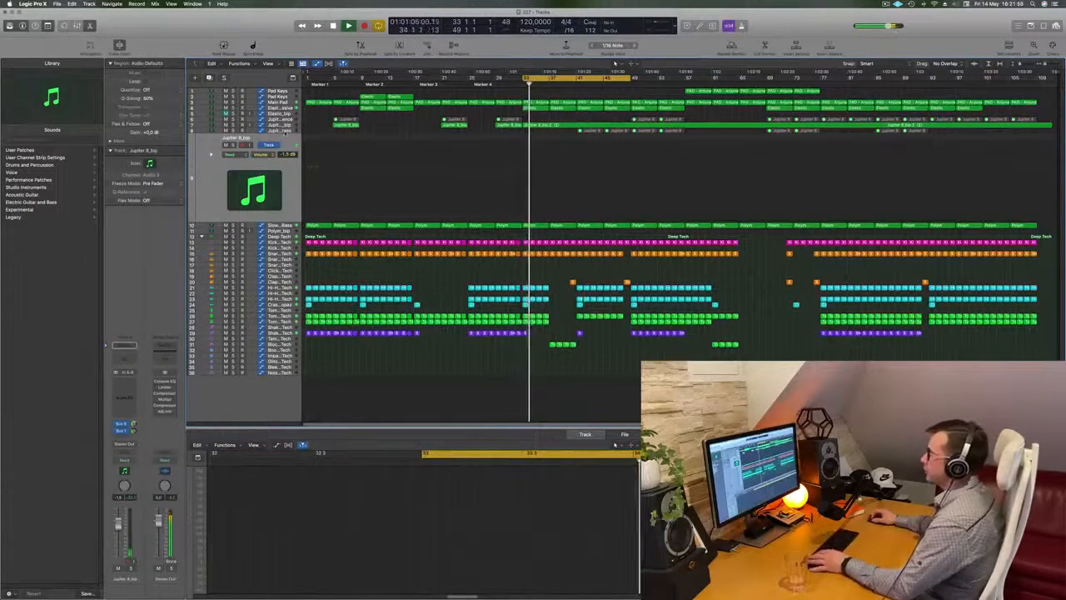
Step: Unmute the eight Jupiter 8 regions from bar 41 onward on the Jupiter 8 Top Brass track
{"action": "left_click", "coordinate": [285, 132]}
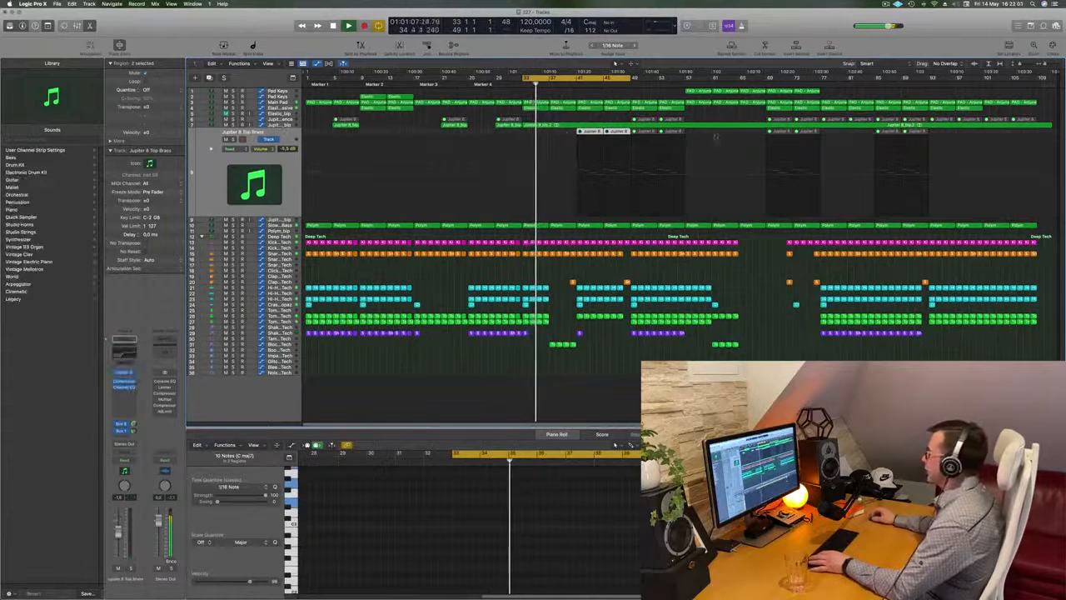
{"action": "left_click_drag", "start_coordinate": [569, 126], "coordinate": [925, 140]}
{"action": "right_click", "coordinate": [923, 131]}
{"action": "left_click", "coordinate": [937, 134]}
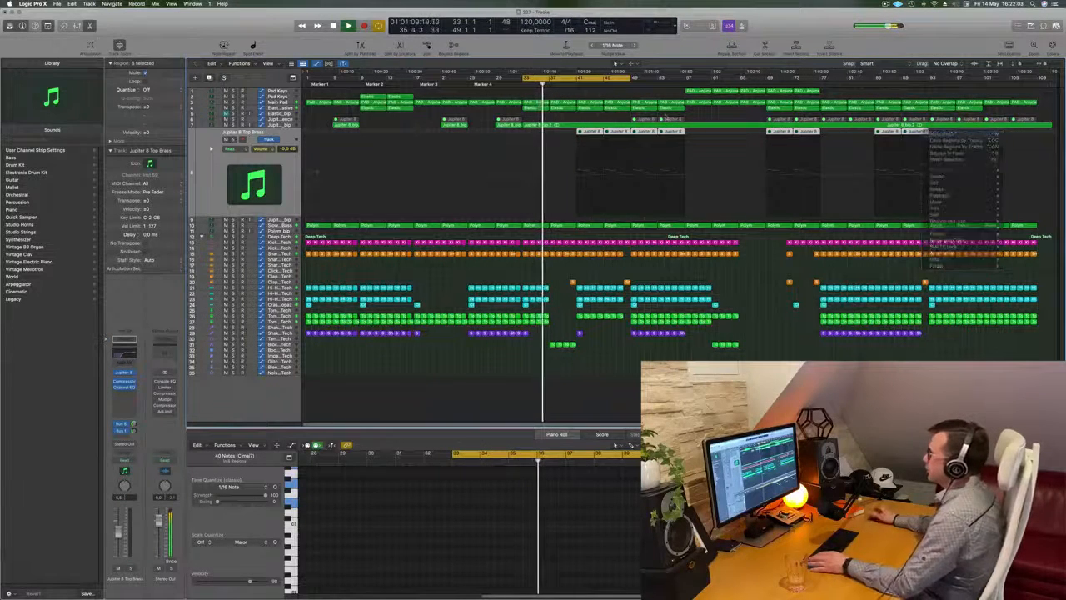
Step: Replay the arrangement from bar 33 and return to the Main Pad track to check its automation
{"action": "left_click", "coordinate": [223, 195]}
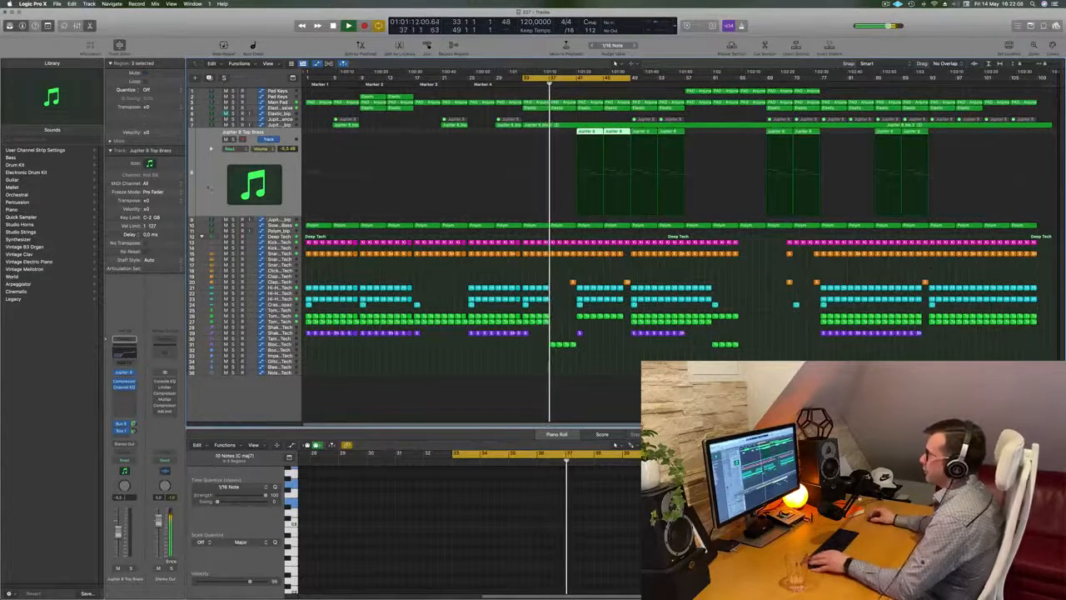
{"action": "key", "text": "super+Right"}
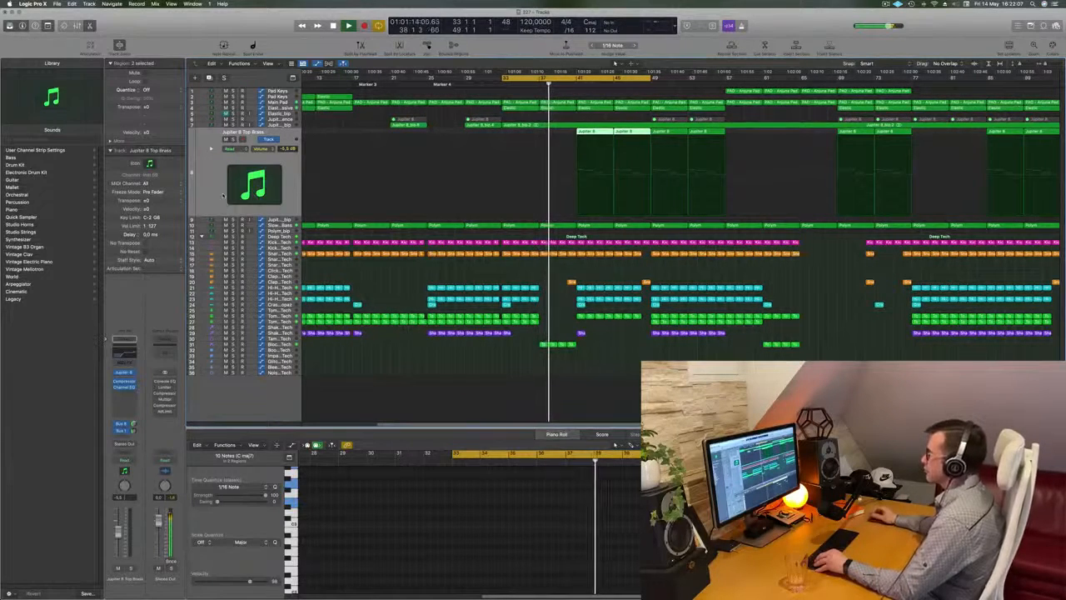
{"action": "key", "text": "super+Right"}
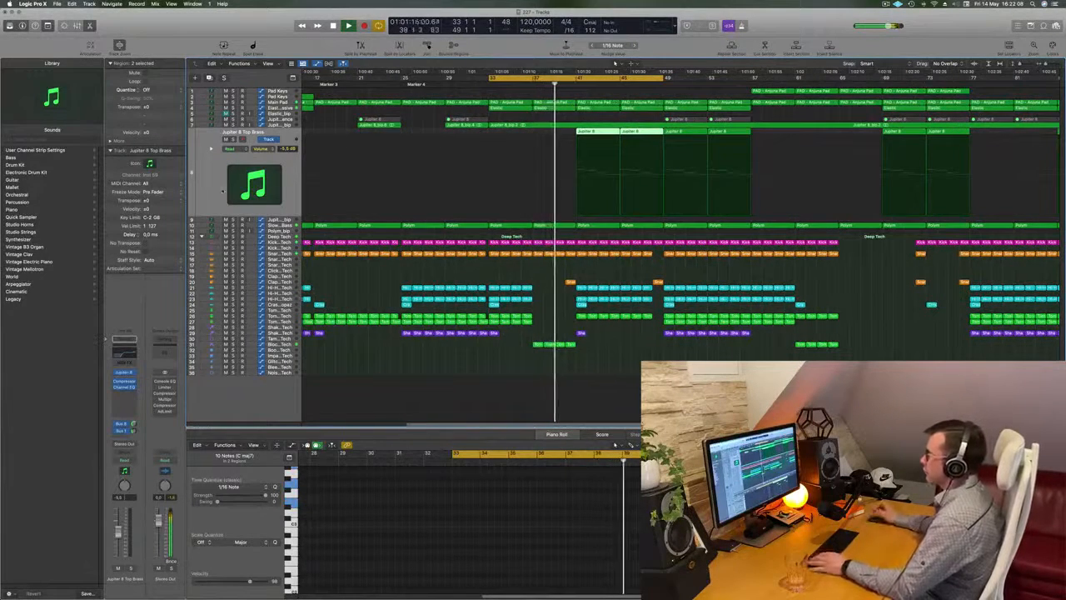
{"action": "key", "text": "space"}
{"action": "key", "text": "space"}
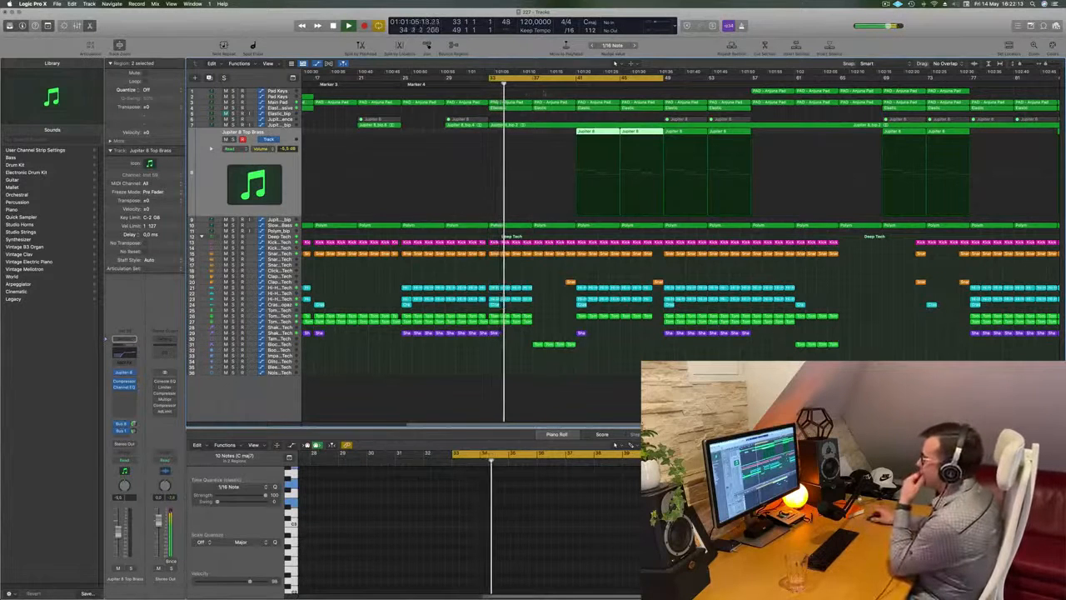
{"action": "left_click", "coordinate": [280, 102]}
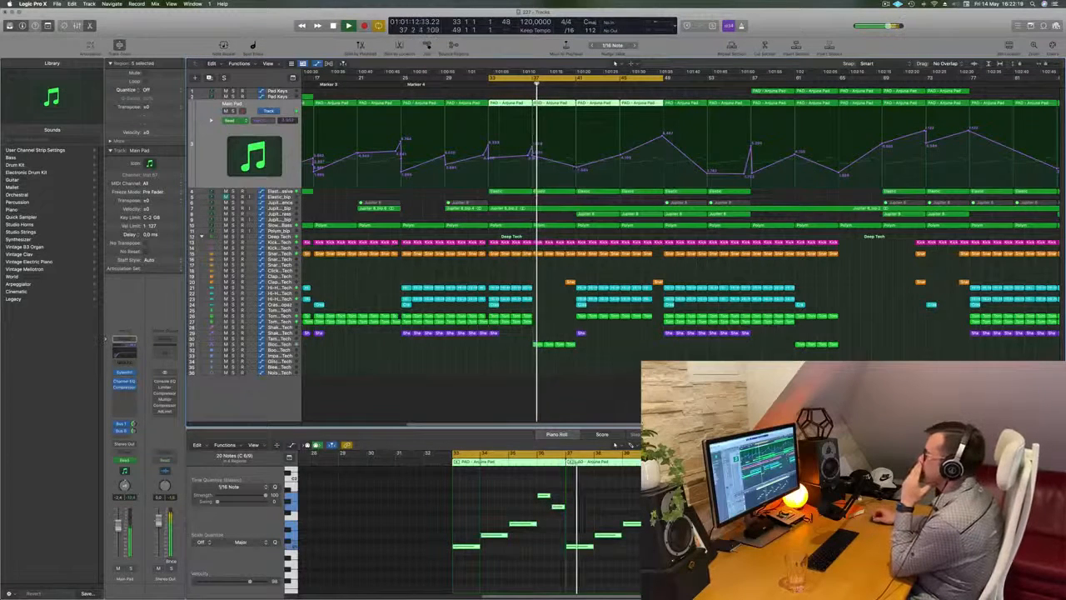
Step: Delete the Slow Brassy Bass region between bars 37 and 41, leaving a gap in the bass line
{"action": "left_click", "coordinate": [281, 225]}
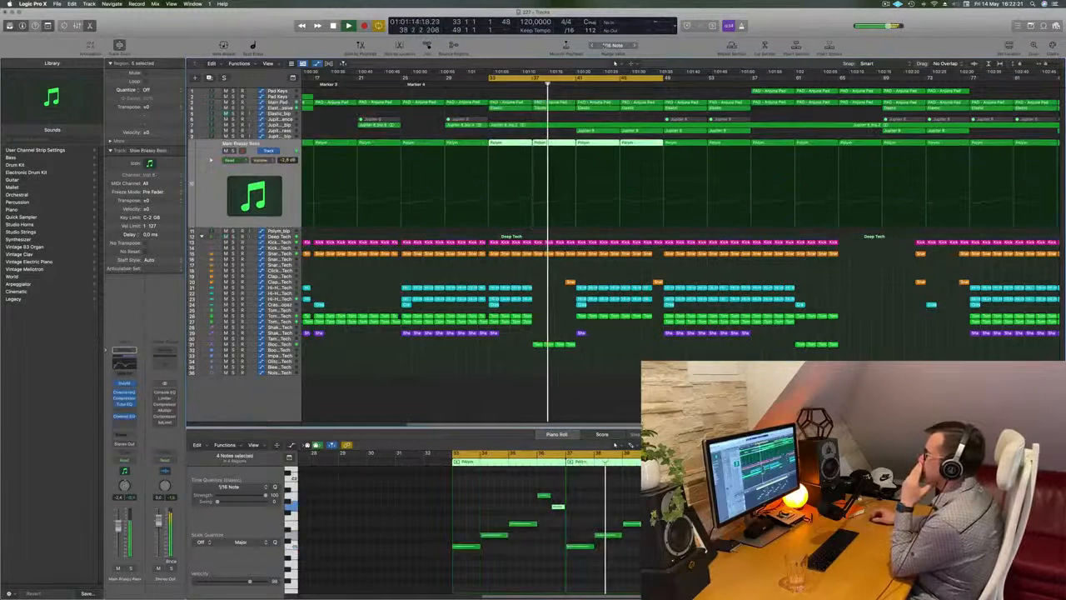
{"action": "key", "text": "Delete"}
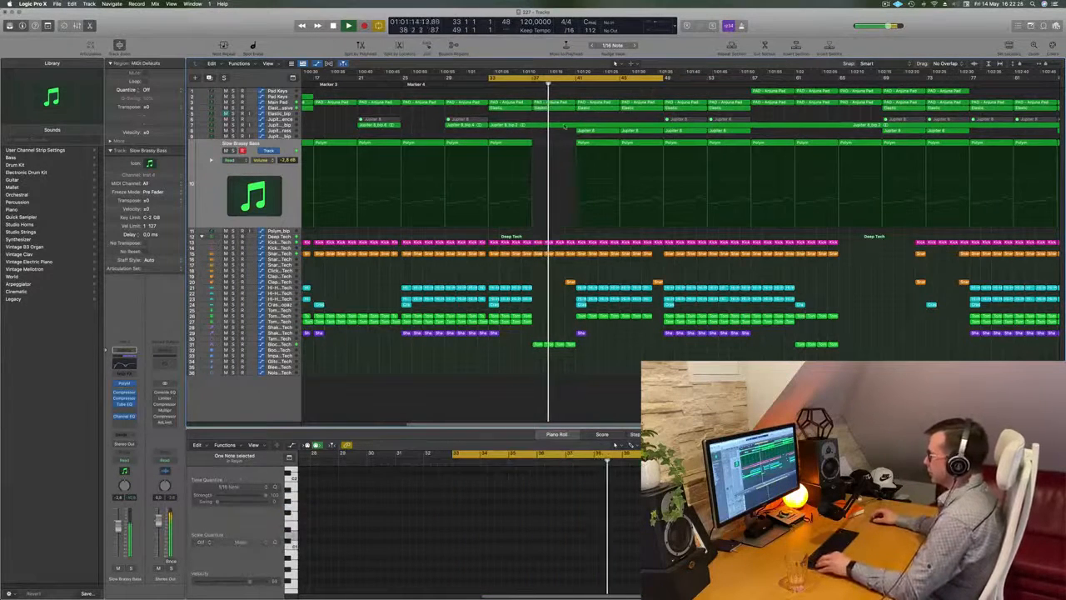
{"action": "key", "text": "super+Left"}
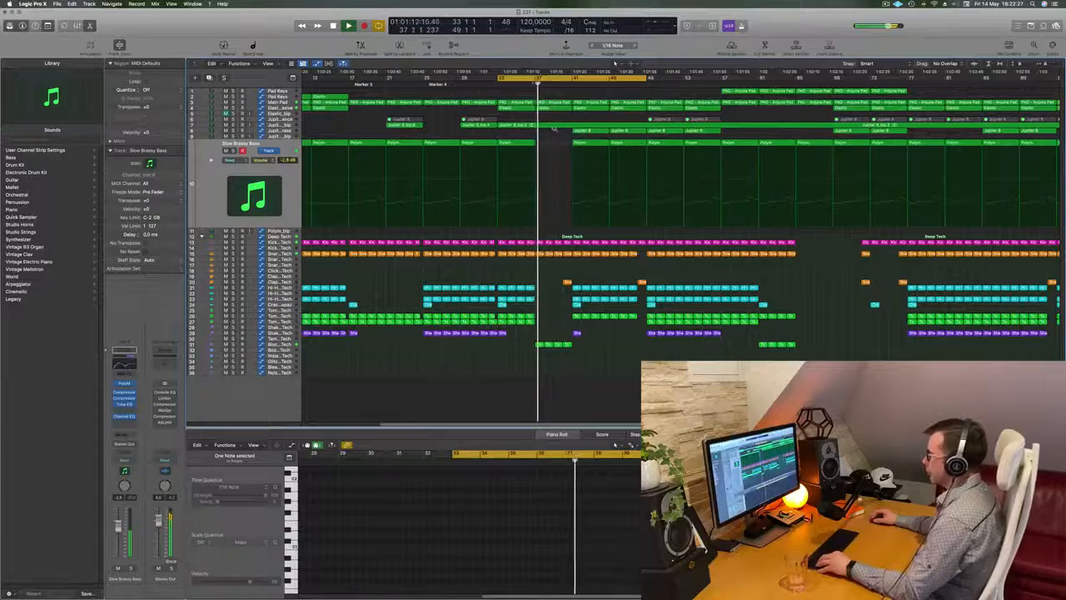
{"action": "key", "text": "super+Up"}
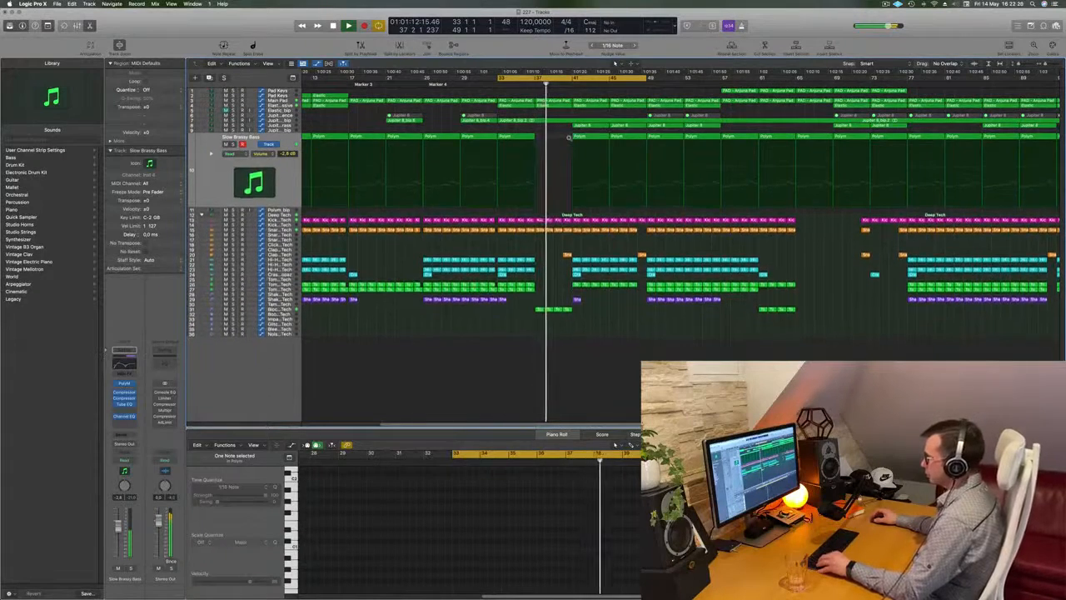
{"action": "key", "text": "super+Down"}
{"action": "key", "text": "super+Down"}
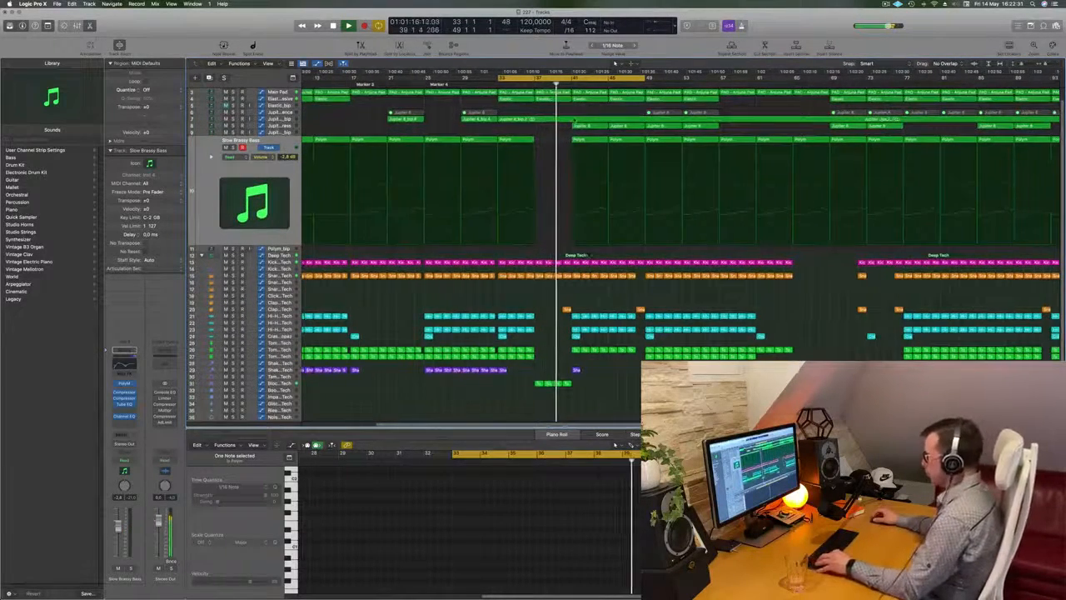
{"action": "key", "text": "super+Left"}
{"action": "key", "text": "super+Left"}
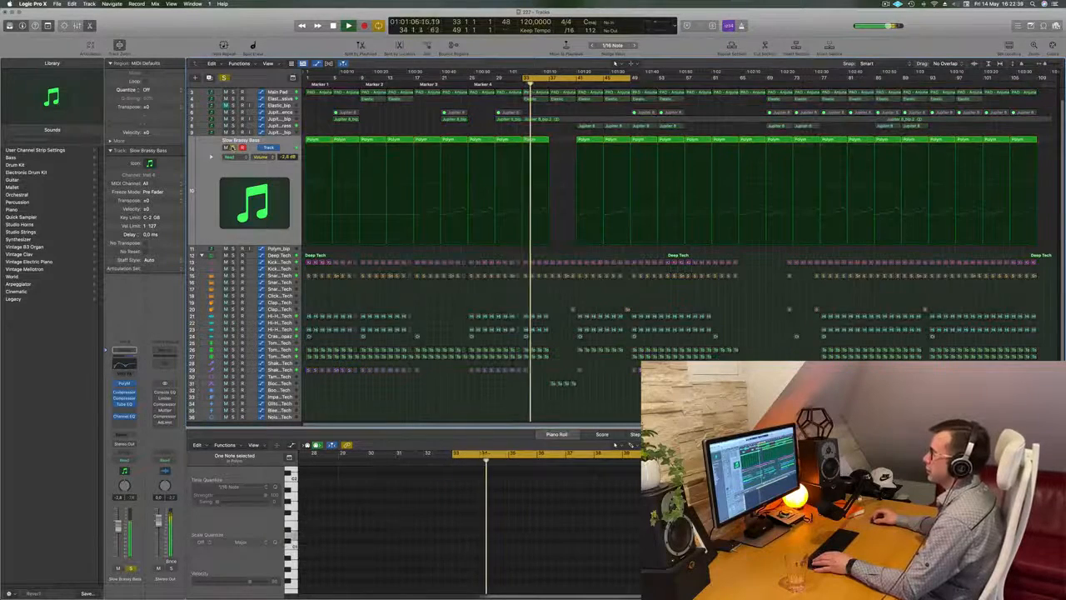
Step: Repeat the two shaker regions around bar 33 until the shaker part runs up to bar 41
{"action": "left_click", "coordinate": [547, 139]}
{"action": "key", "text": "super+Right"}
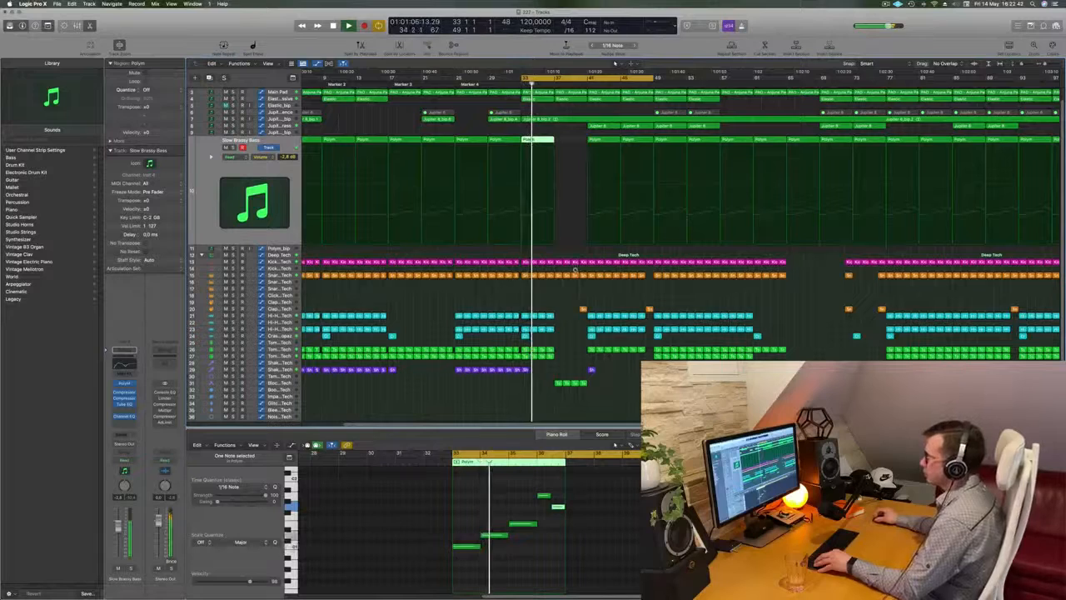
{"action": "key", "text": "super+Right"}
{"action": "left_click", "coordinate": [518, 370]}
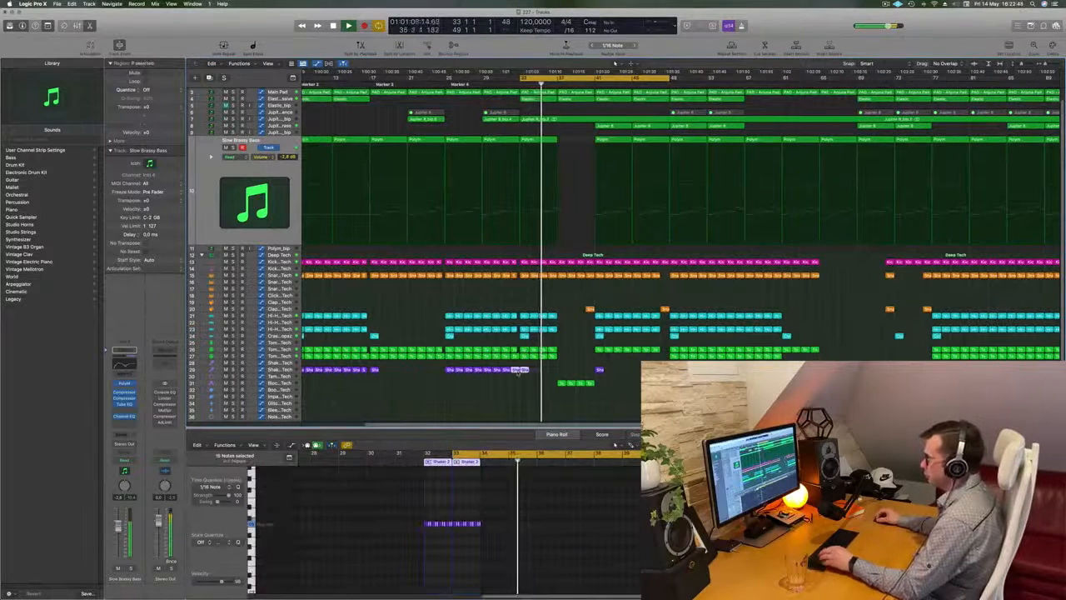
{"action": "key", "text": "super+r"}
{"action": "key", "text": "super+r"}
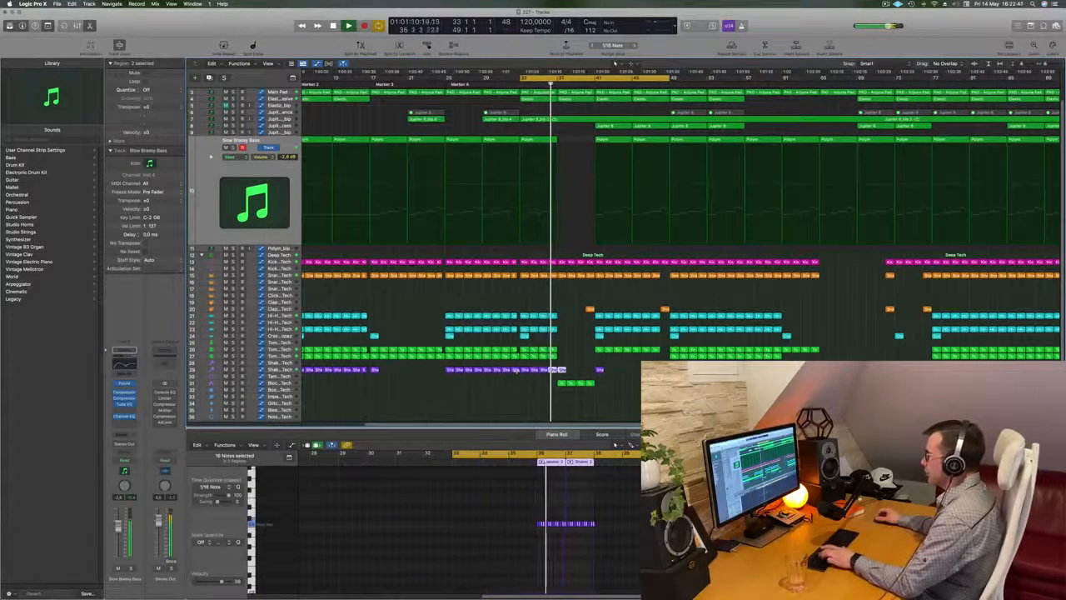
{"action": "left_click", "coordinate": [614, 376]}
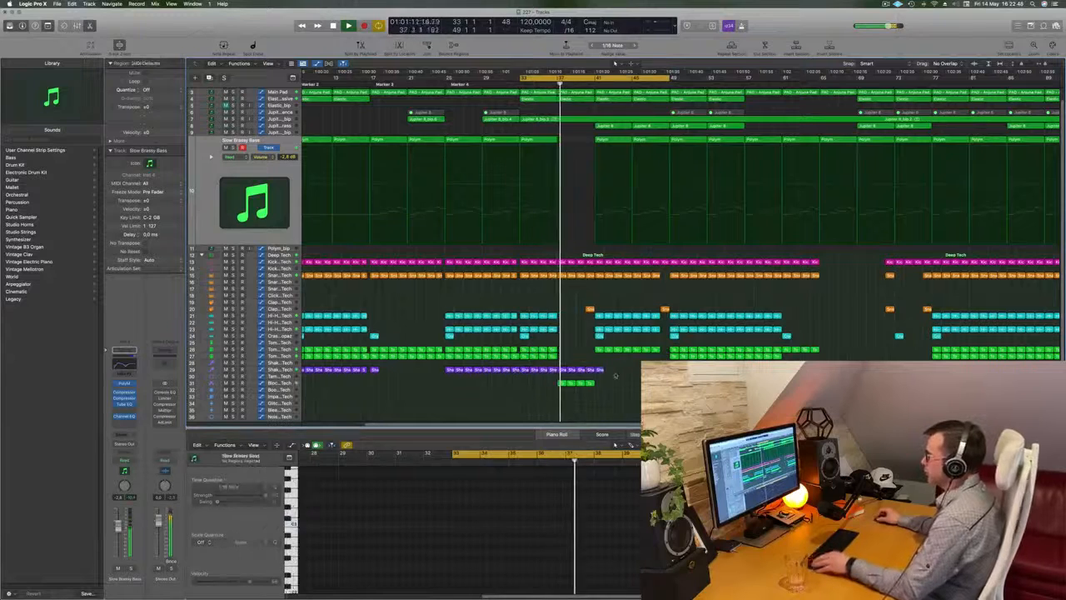
Step: Delete the four shaker regions in bars 37 to 40
{"action": "key", "text": "super+Right"}
{"action": "left_click_drag", "start_coordinate": [561, 377], "coordinate": [595, 374]}
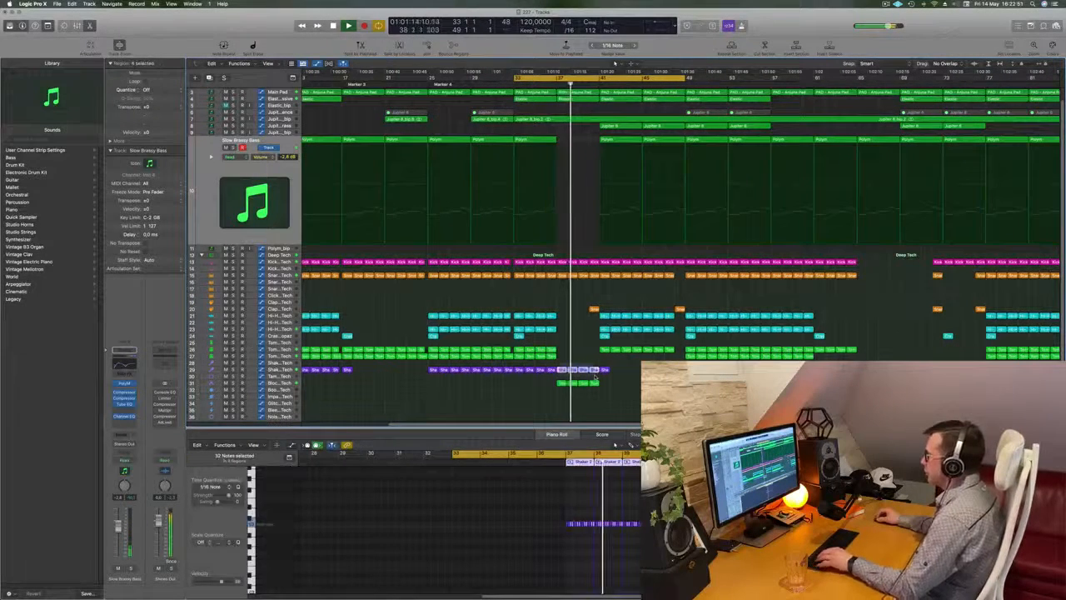
{"action": "key", "text": "Delete"}
{"action": "key", "text": "super+Left"}
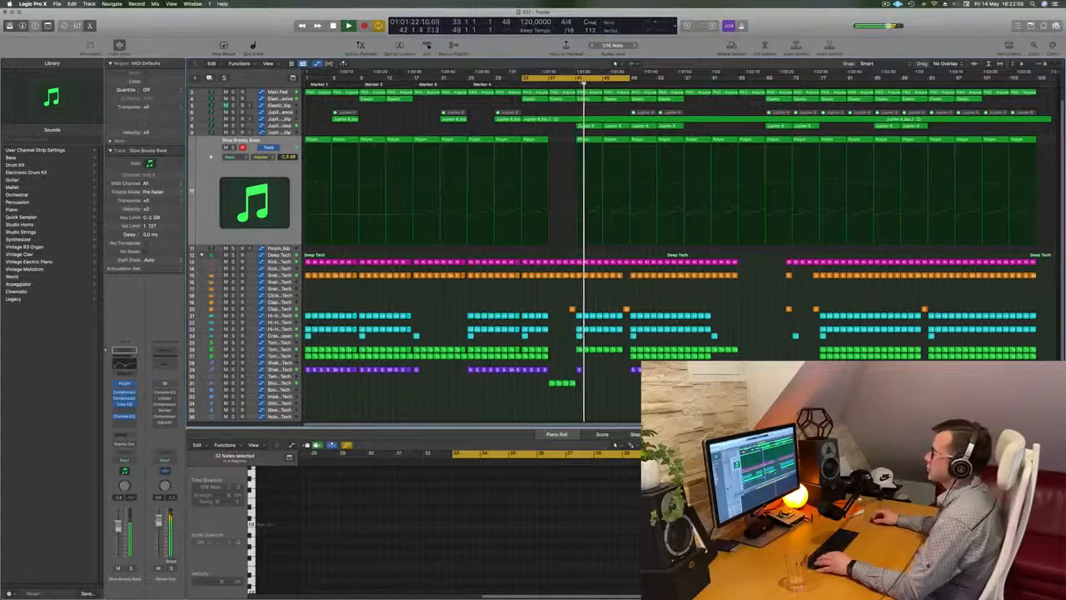
Step: Compare the looped section with the Jupiter 8 Top Brass track muted, soloed and playing in the mix
{"action": "key", "text": "Up"}
{"action": "key", "text": "Up"}
{"action": "left_click", "coordinate": [226, 134]}
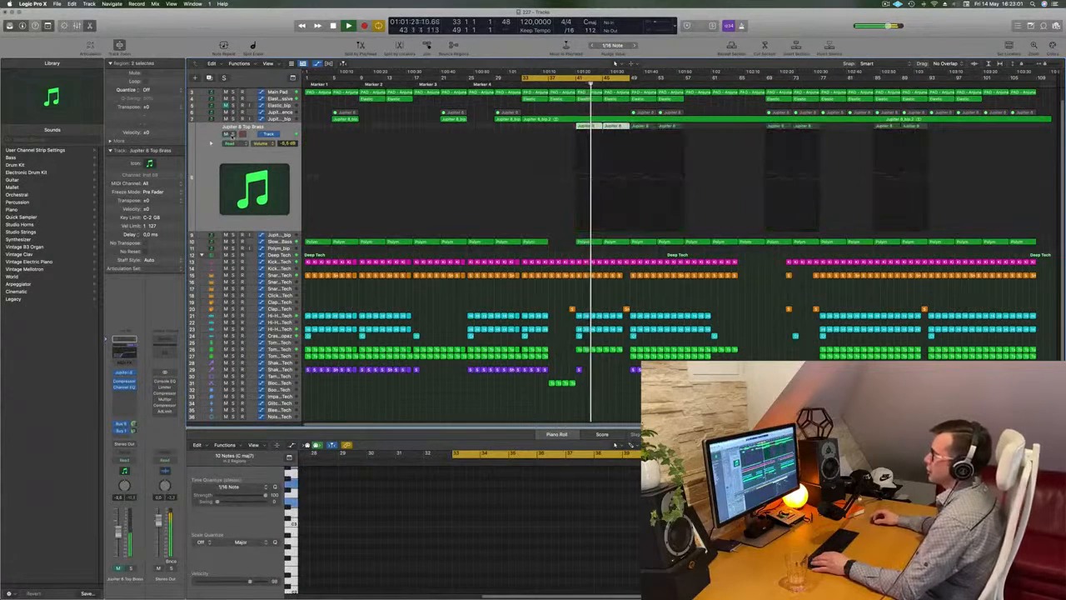
{"action": "left_click", "coordinate": [233, 134]}
{"action": "left_click", "coordinate": [226, 134]}
{"action": "left_click", "coordinate": [232, 134]}
{"action": "left_click", "coordinate": [226, 134]}
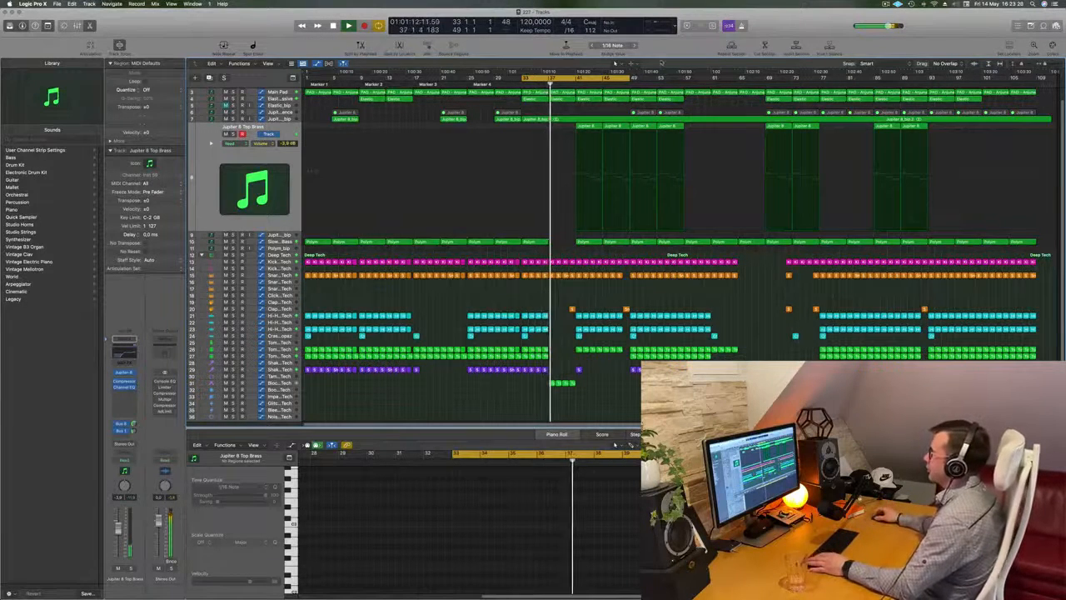
Step: Move the cycle range to bars 49 to 65 and play the transition into it with the Main Pad automation shown
{"action": "left_click_drag", "start_coordinate": [543, 78], "coordinate": [650, 78]}
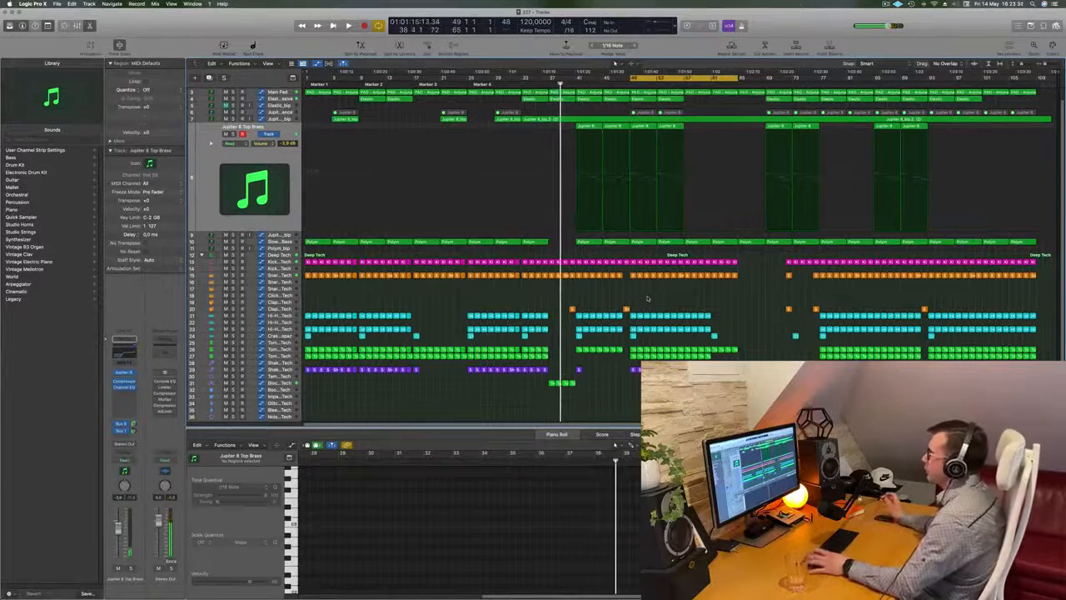
{"action": "key", "text": "space"}
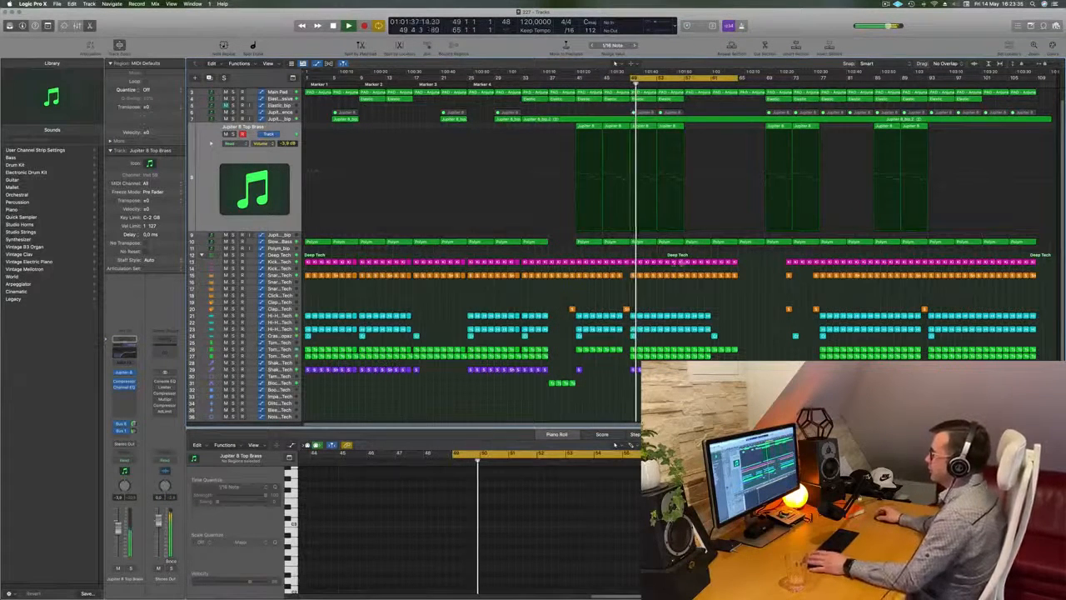
{"action": "key", "text": "space"}
{"action": "left_click", "coordinate": [278, 91]}
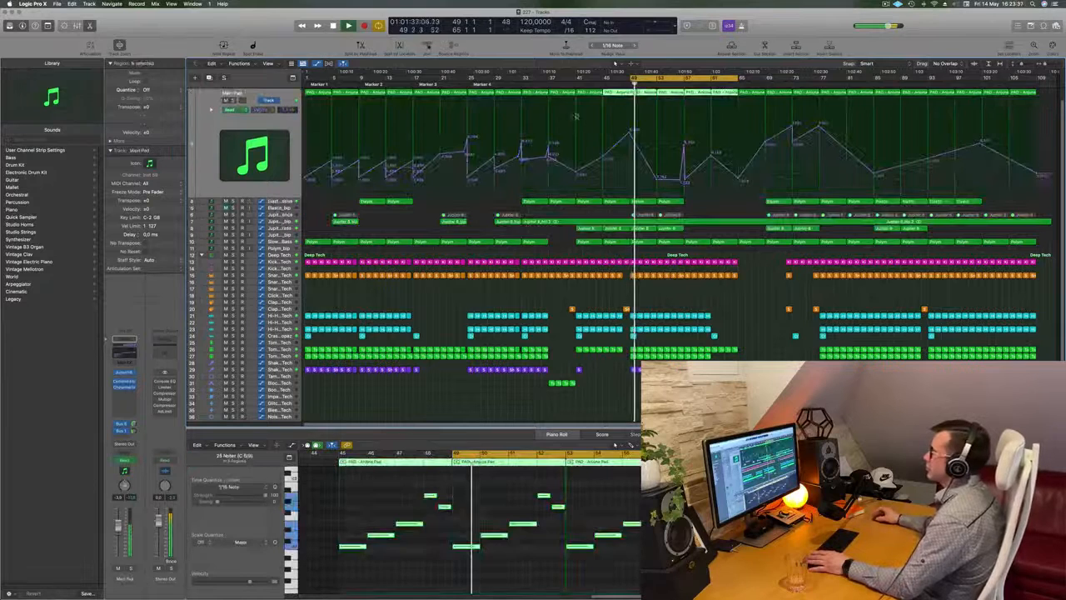
{"action": "key", "text": "space"}
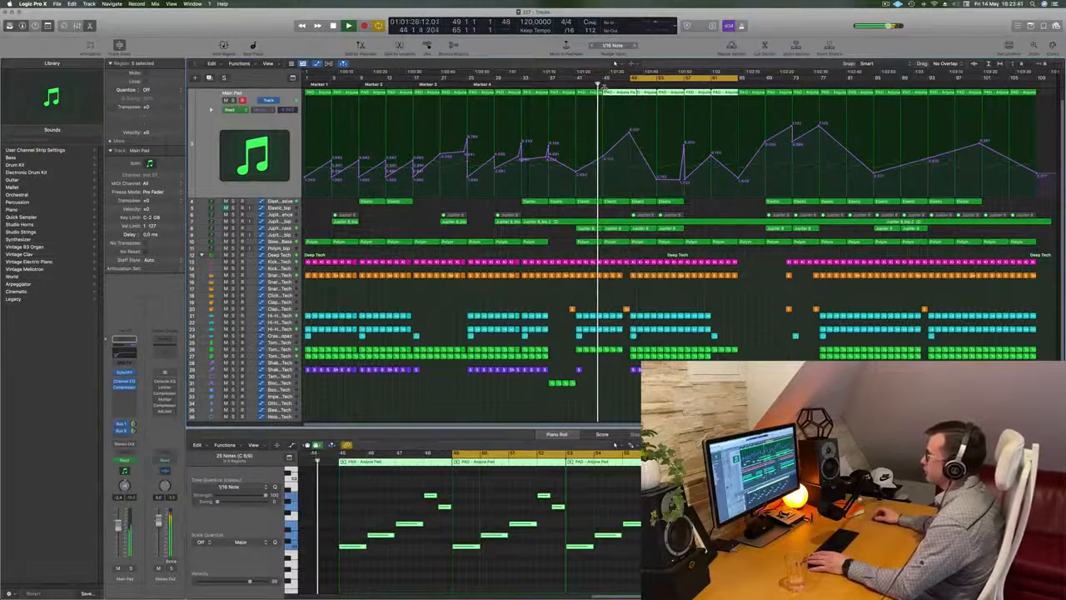
{"action": "left_click", "coordinate": [589, 296]}
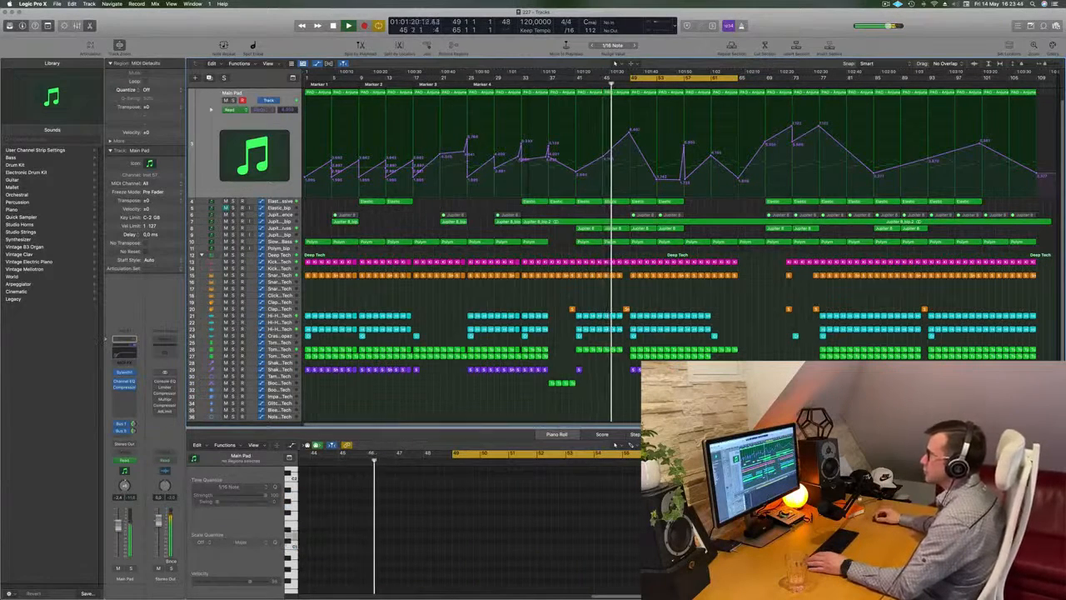
Step: Review the Jupiter 8 Top Brass, Elastic - Massive and Slow Brassy Bass tracks while the section from bar 49 plays
{"action": "left_click", "coordinate": [283, 230]}
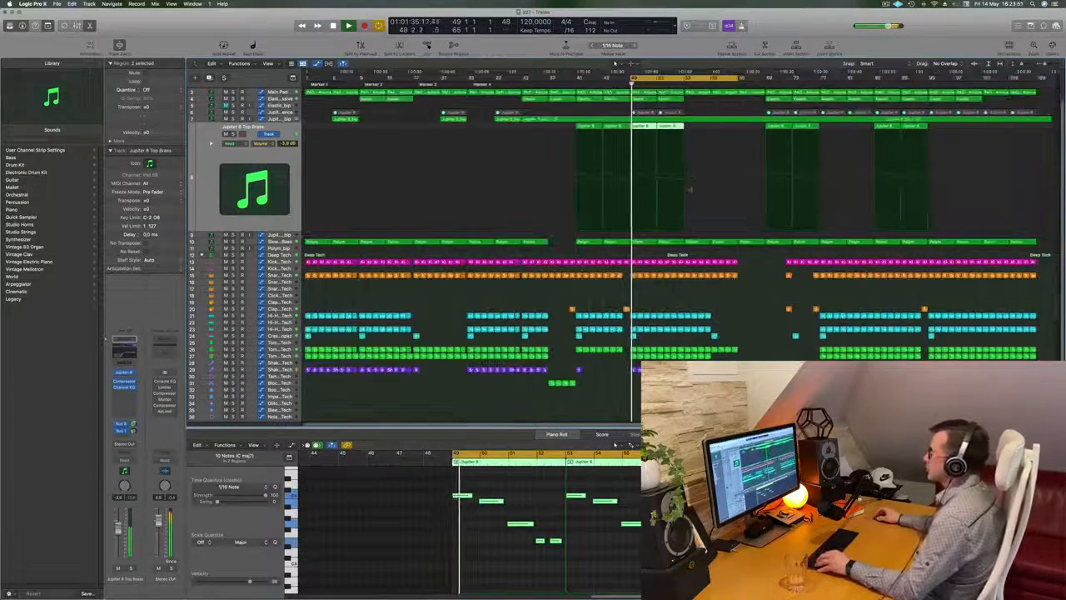
{"action": "key", "text": "super+Right"}
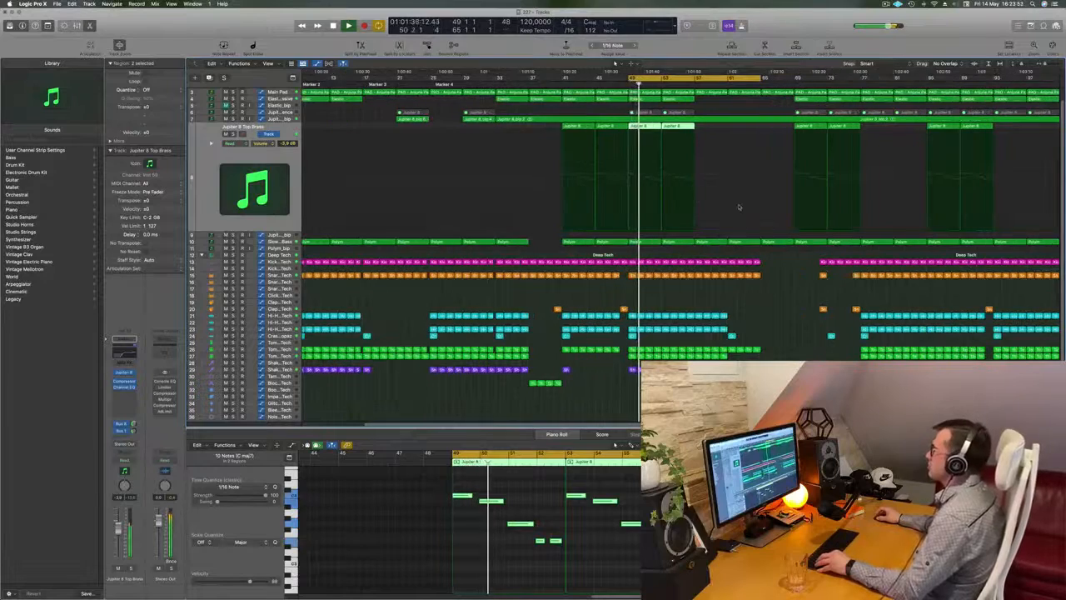
{"action": "key", "text": "super+Left"}
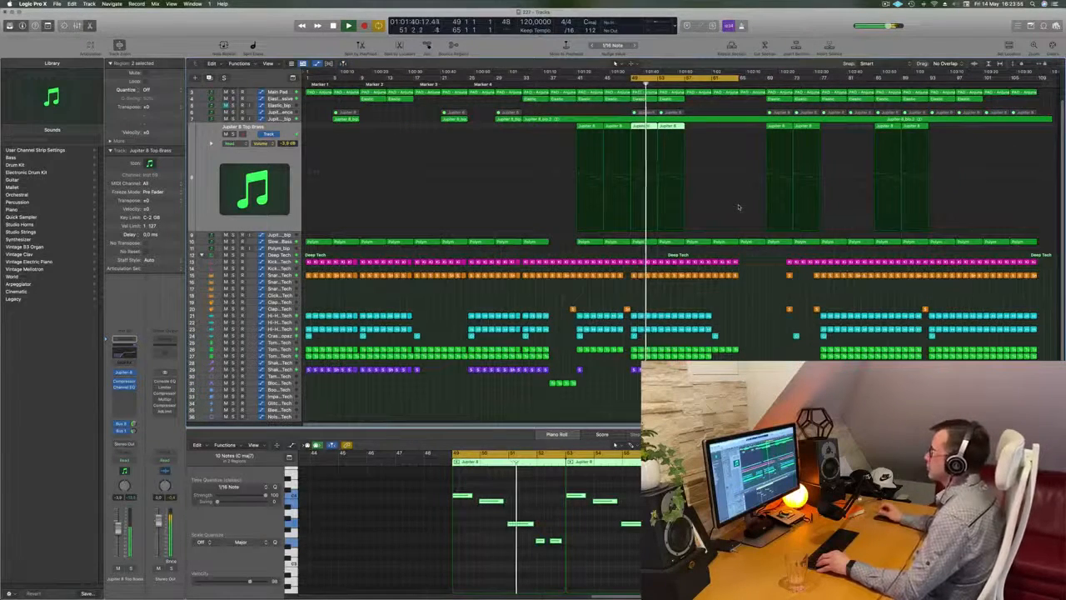
{"action": "key", "text": "super+Right"}
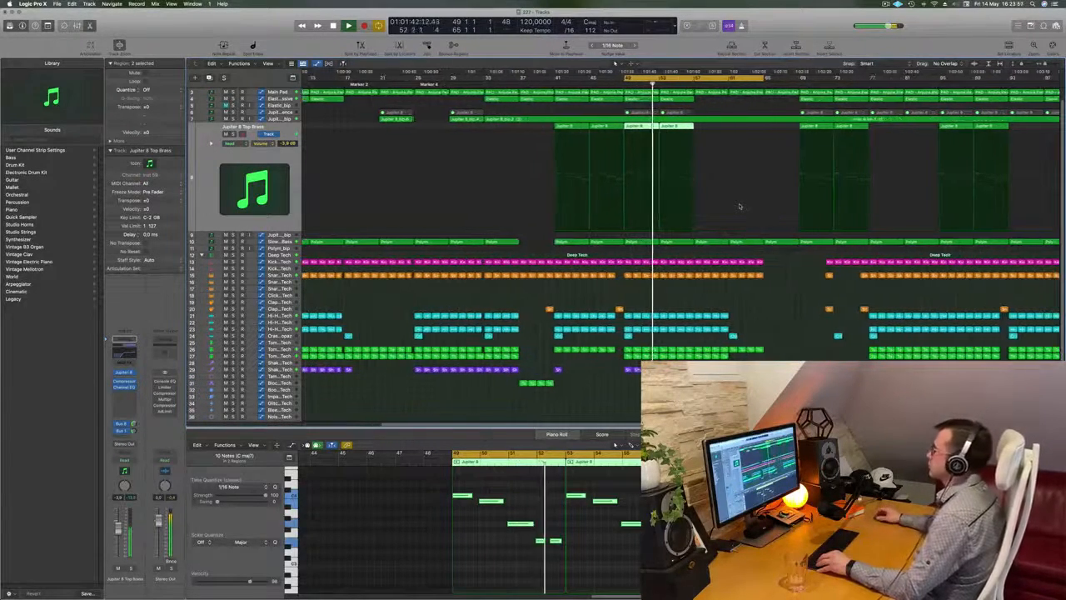
{"action": "key", "text": "super+Left"}
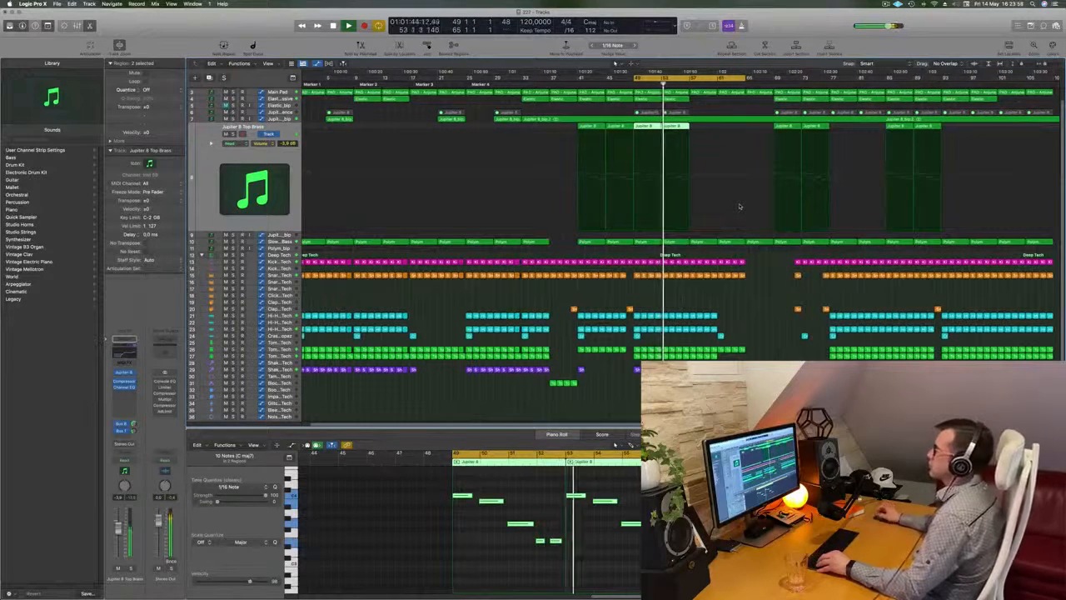
{"action": "left_click", "coordinate": [234, 100]}
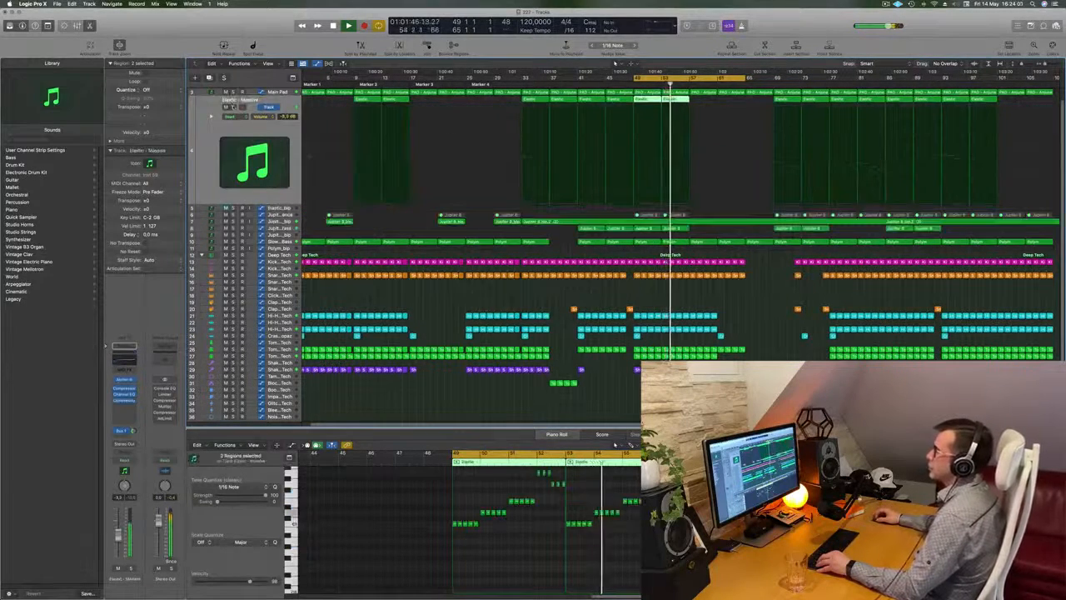
{"action": "scroll", "coordinate": [770, 251], "scroll_direction": "up", "scroll_amount": 5}
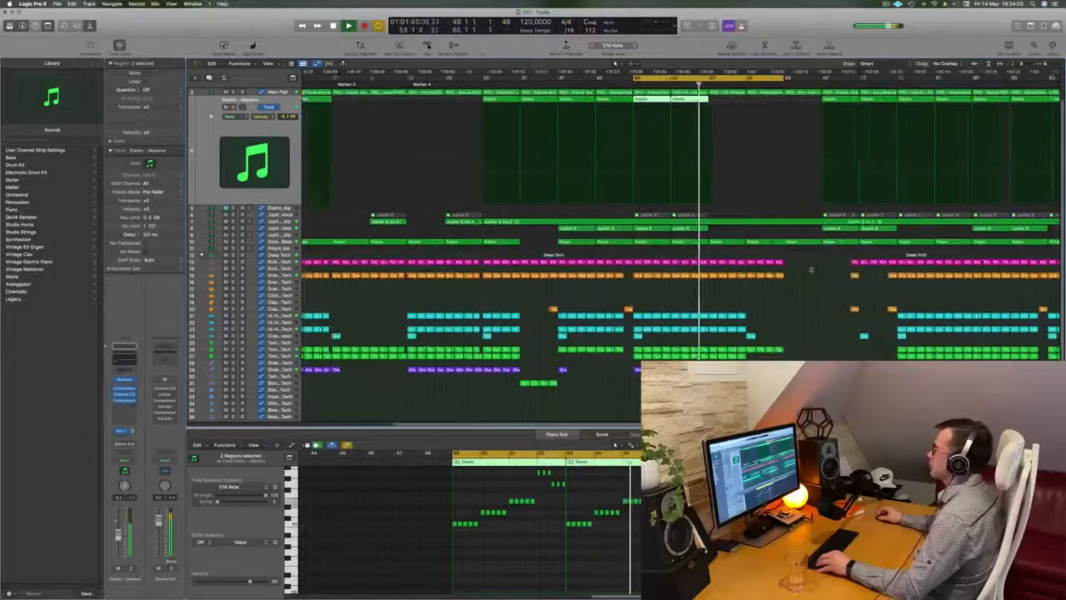
{"action": "scroll", "coordinate": [819, 264], "scroll_direction": "down", "scroll_amount": 5}
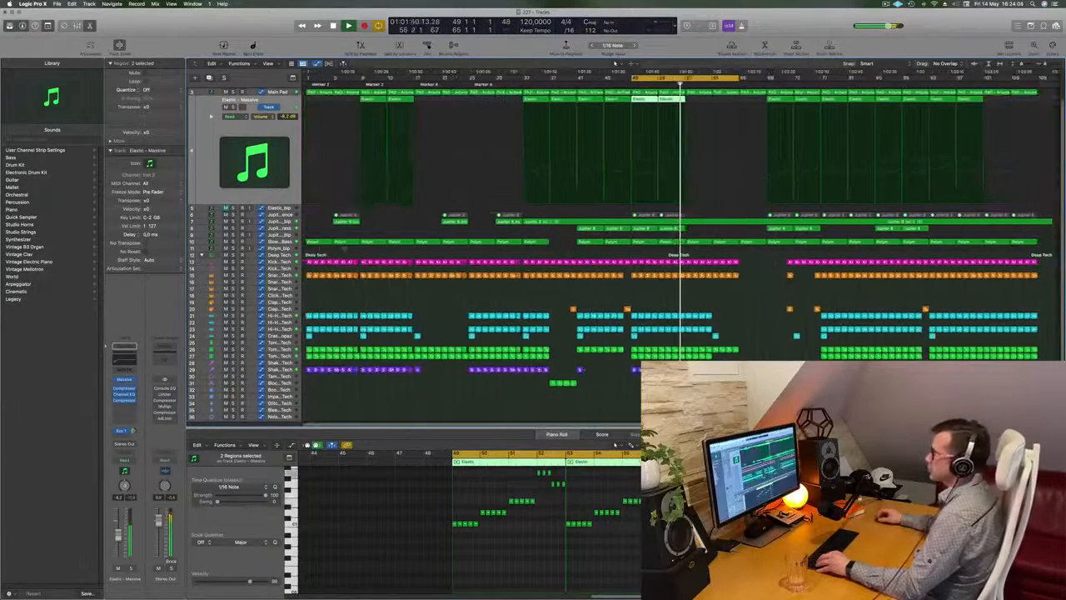
{"action": "left_click", "coordinate": [289, 242]}
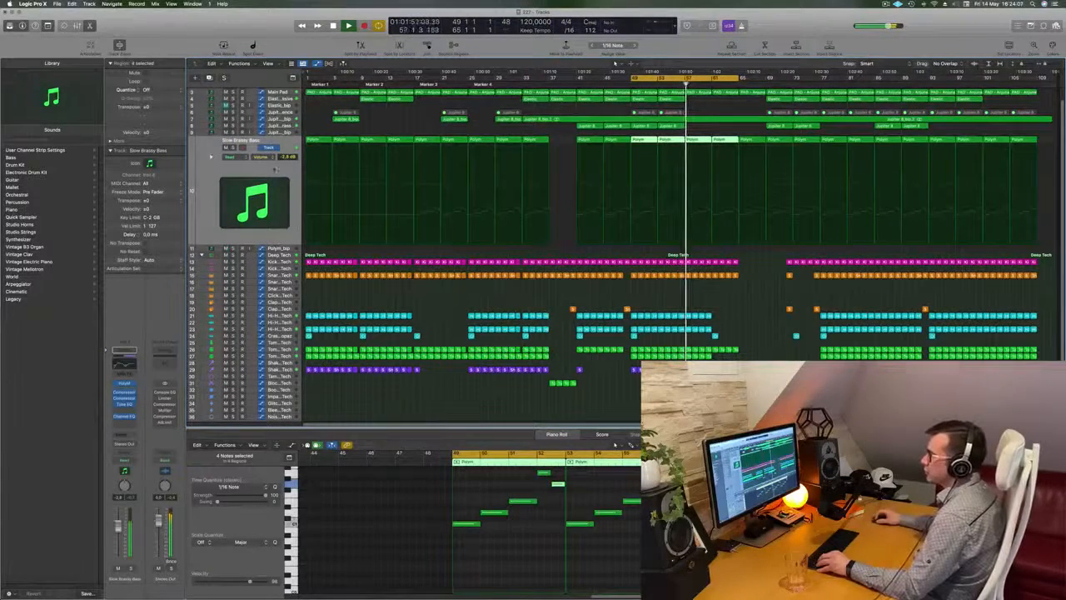
{"action": "left_click", "coordinate": [261, 157]}
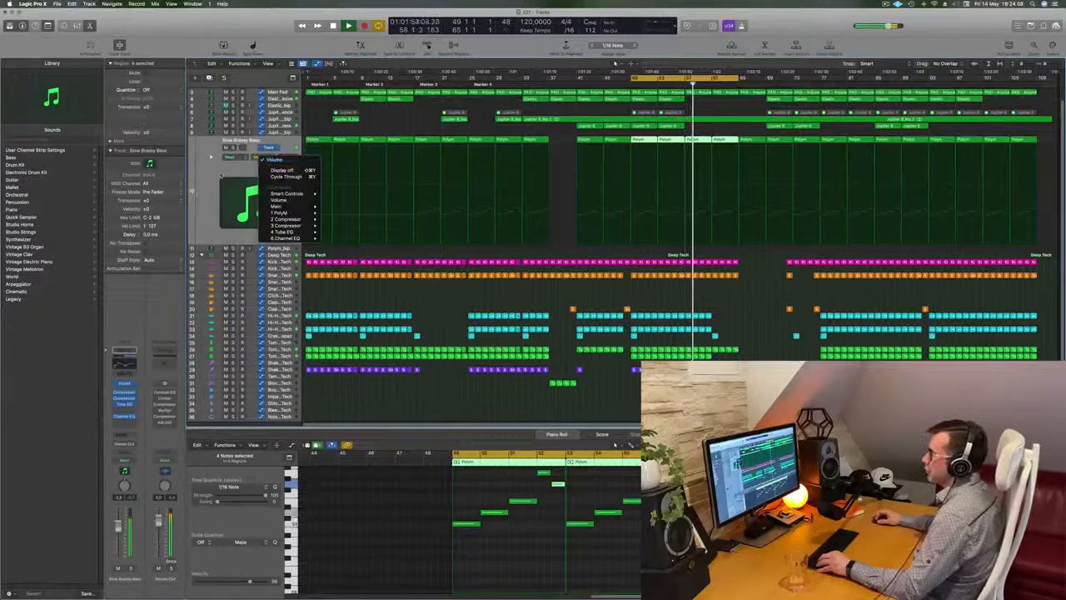
{"action": "left_click", "coordinate": [221, 176]}
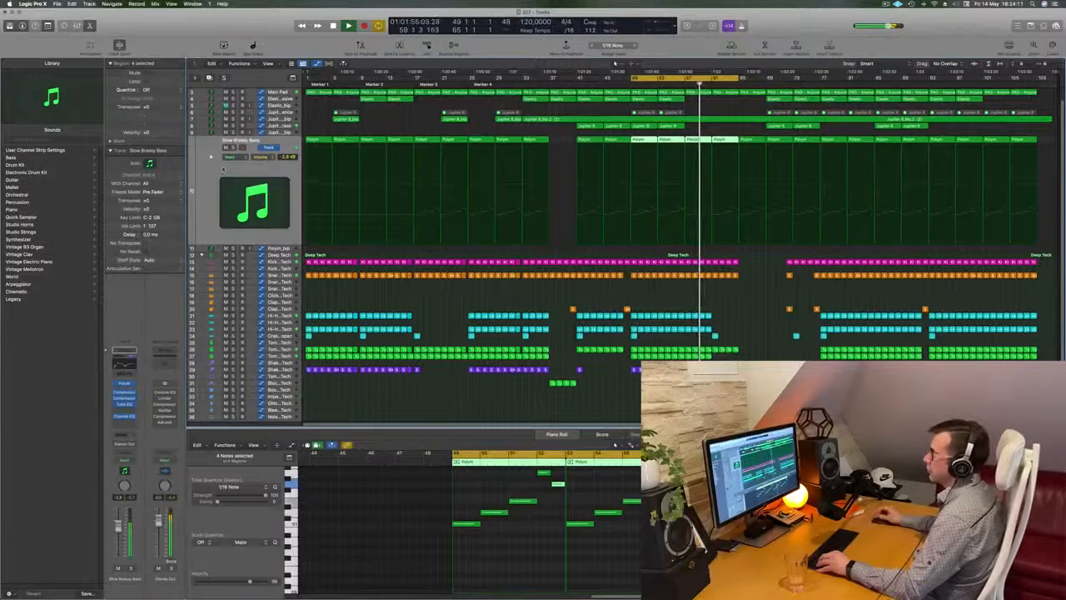
{"action": "scroll", "coordinate": [762, 119], "scroll_direction": "up", "scroll_amount": 2}
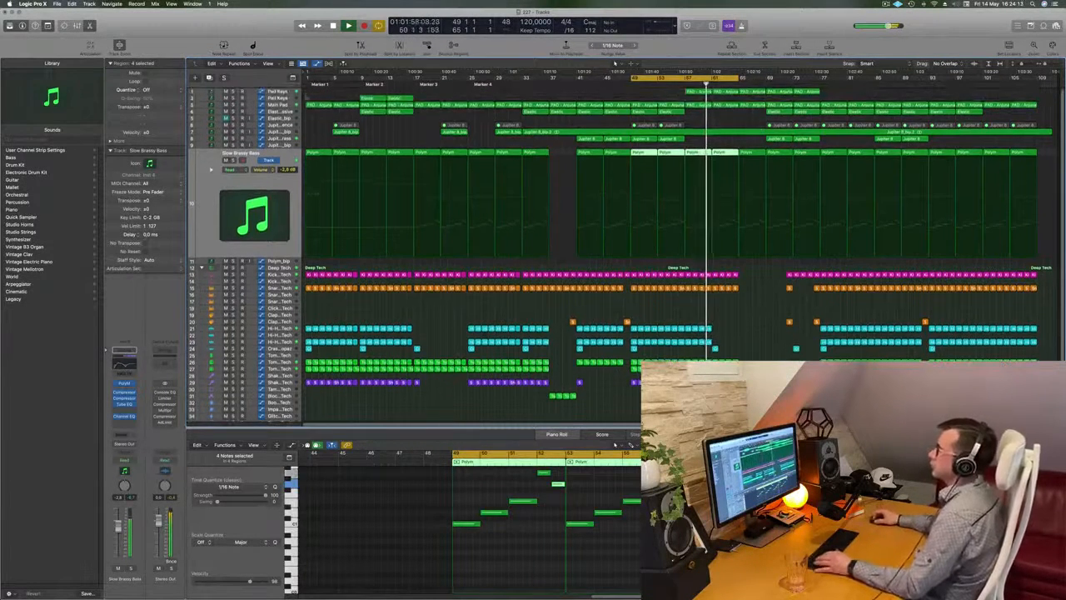
Step: Select the Pad Keys track and move the playback cycle range to bars 57 to 73
{"action": "left_click", "coordinate": [279, 93]}
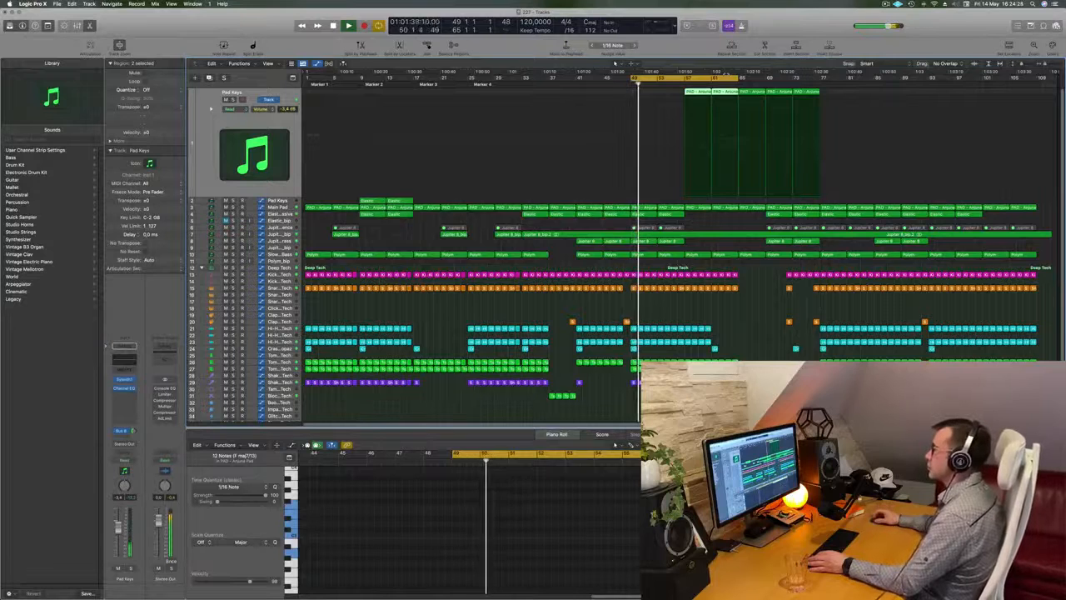
{"action": "key", "text": "space"}
{"action": "key", "text": "space"}
{"action": "left_click_drag", "start_coordinate": [702, 78], "coordinate": [754, 78]}
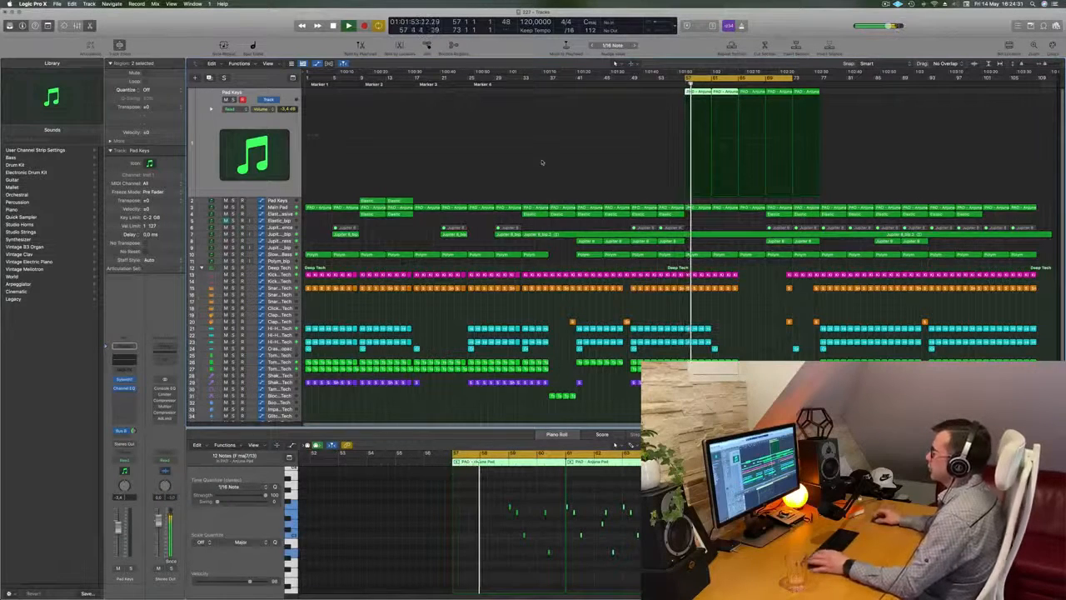
Step: Open the Pad Keys track's Sylenth1 synth, decline its update, view its settings and hide the plug-in window
{"action": "scroll", "coordinate": [723, 229], "scroll_direction": "up", "scroll_amount": 4}
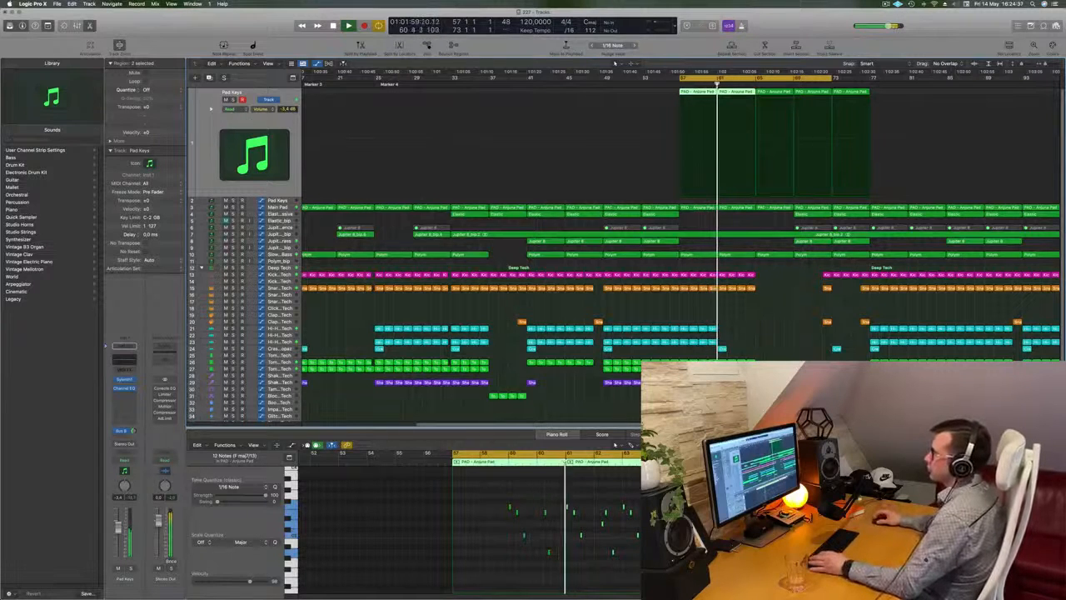
{"action": "left_click", "coordinate": [123, 380]}
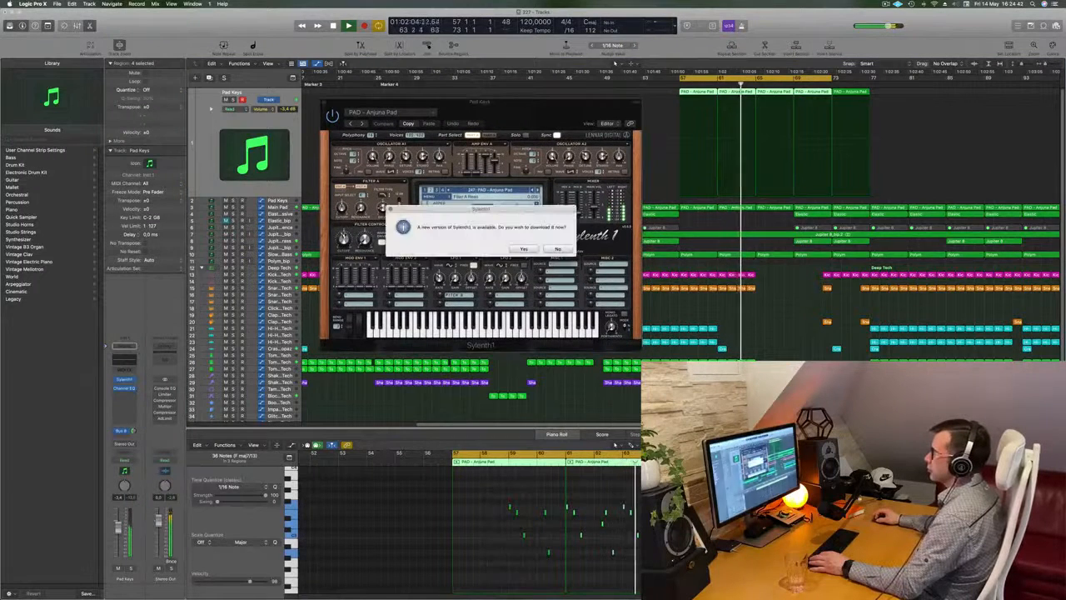
{"action": "left_click", "coordinate": [558, 249]}
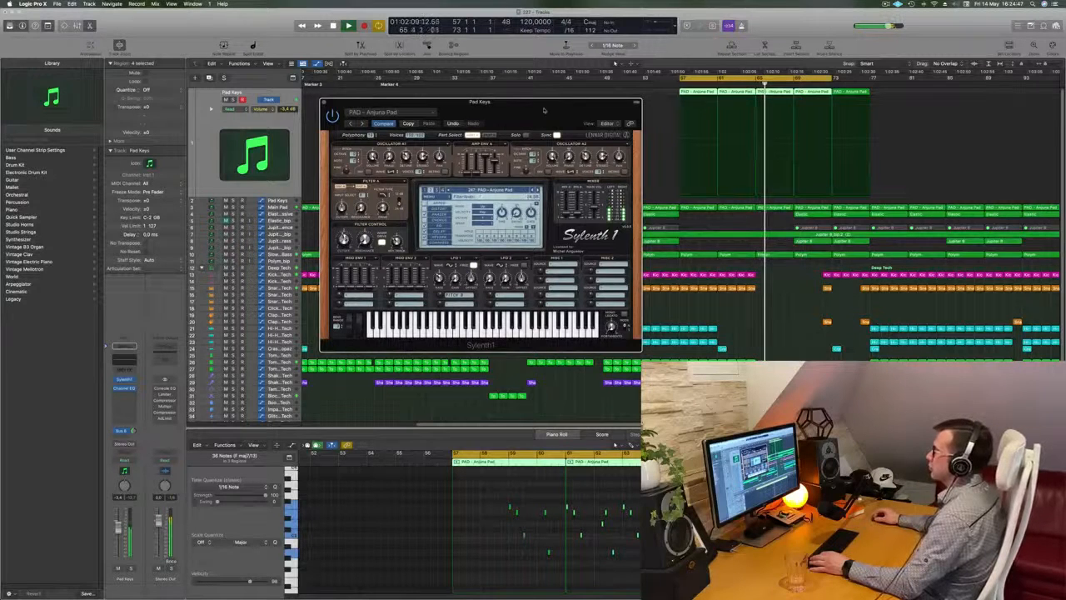
{"action": "left_click_drag", "start_coordinate": [544, 110], "coordinate": [523, 227]}
{"action": "left_click_drag", "start_coordinate": [315, 221], "coordinate": [352, 222]}
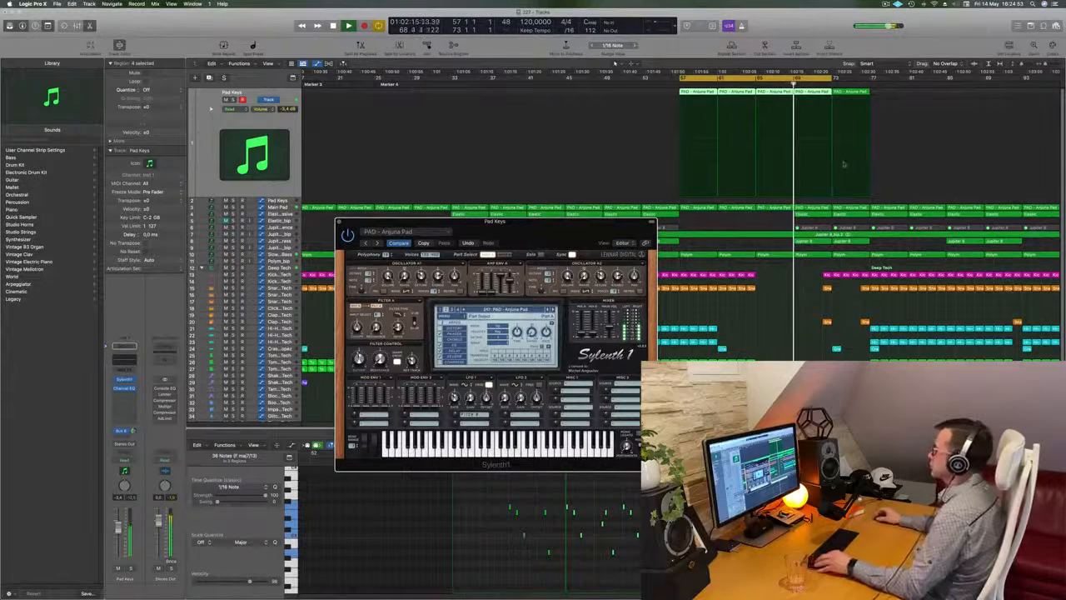
{"action": "key", "text": "super+Left"}
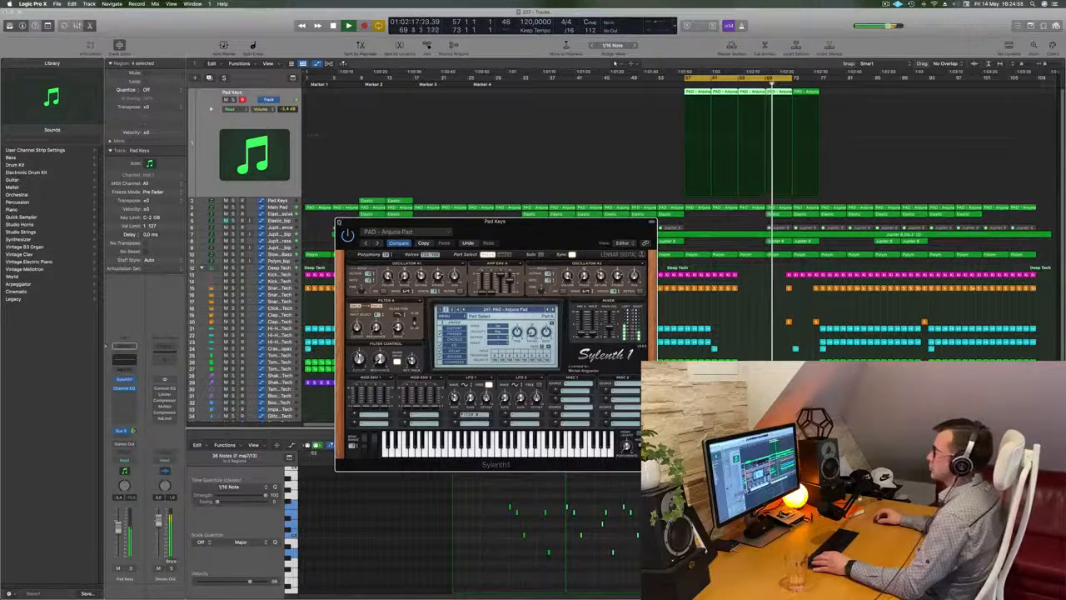
{"action": "key", "text": "v"}
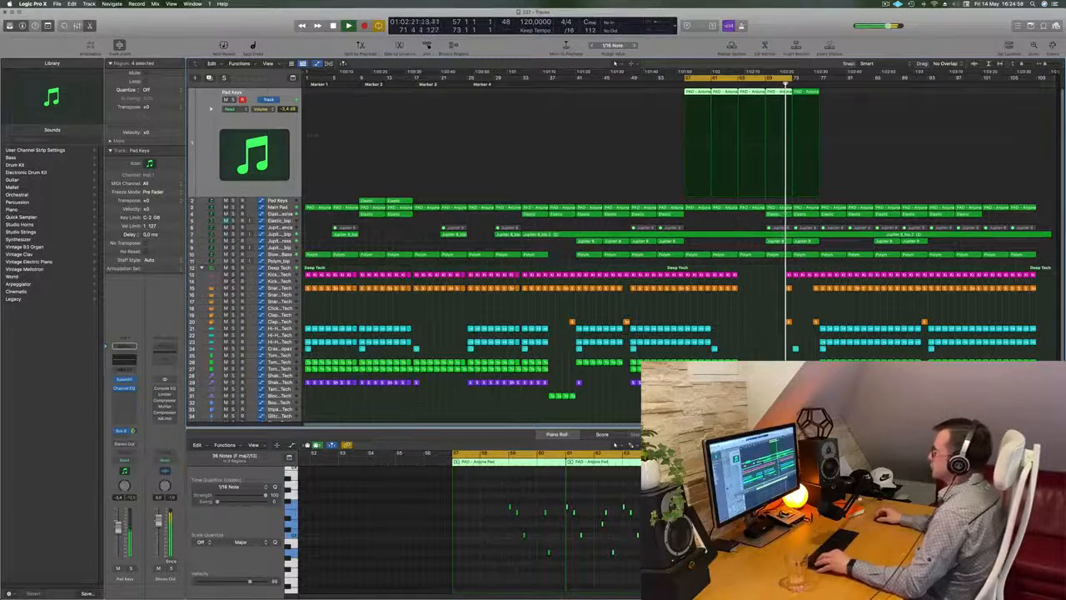
Step: Extend the playback cycle range to bar 77 and play the section from bar 69
{"action": "key", "text": "super+Right"}
{"action": "key", "text": "super+Right"}
{"action": "key", "text": "super+Left"}
{"action": "key", "text": "super+Left"}
{"action": "key", "text": "super+Right"}
{"action": "key", "text": "super+Left"}
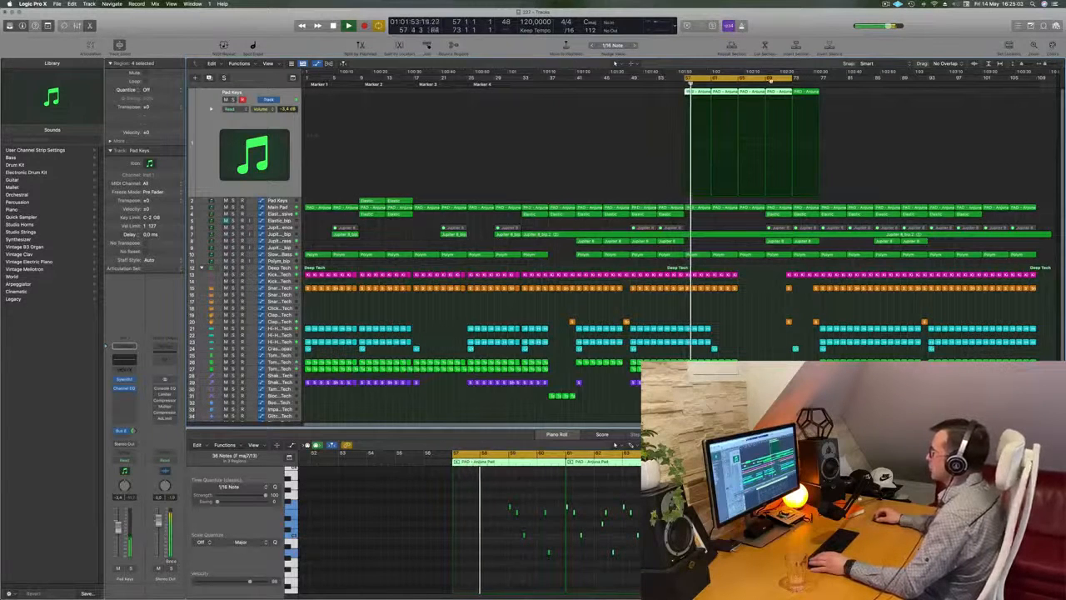
{"action": "left_click_drag", "start_coordinate": [796, 81], "coordinate": [820, 80]}
{"action": "left_click", "coordinate": [764, 84]}
{"action": "key", "text": "super+Right"}
{"action": "key", "text": "super+Left"}
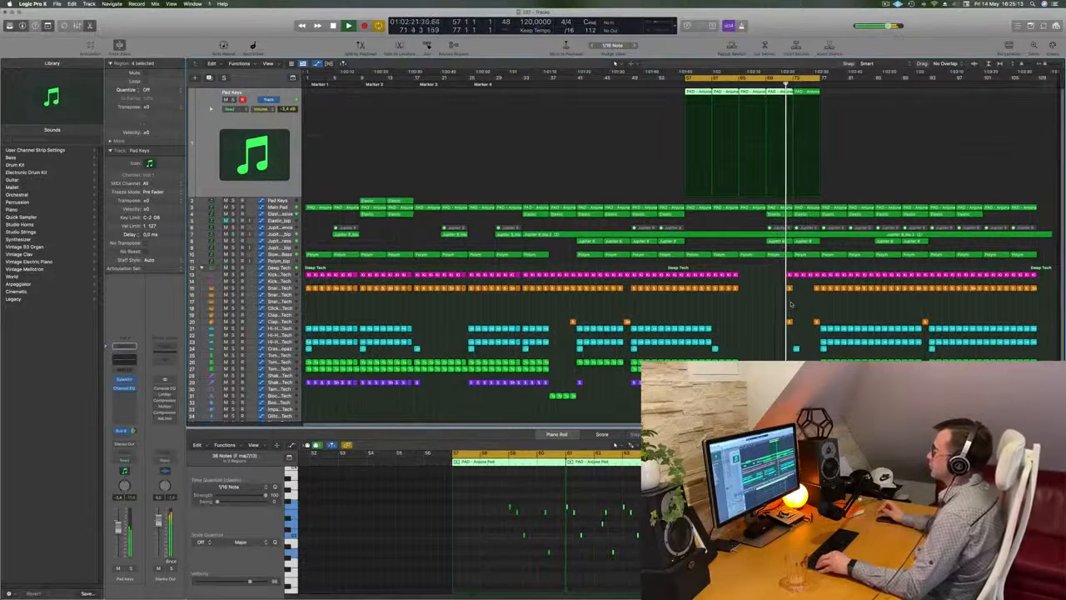
Step: Repeat the last Pad Keys region at bar 77 and extend the cycle range to bar 81
{"action": "key", "text": "super+Right"}
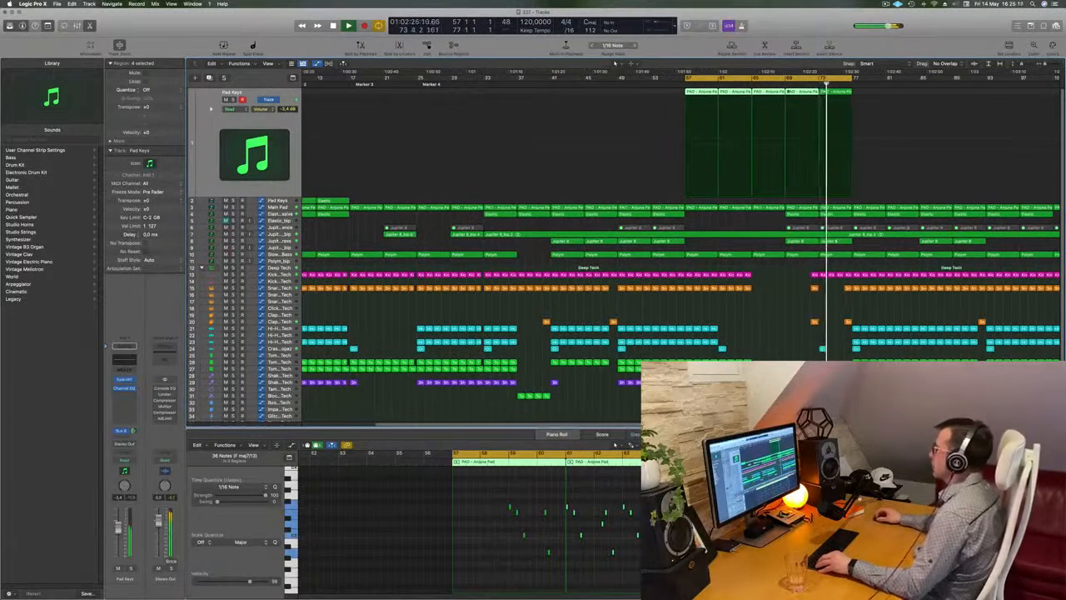
{"action": "left_click", "coordinate": [844, 92]}
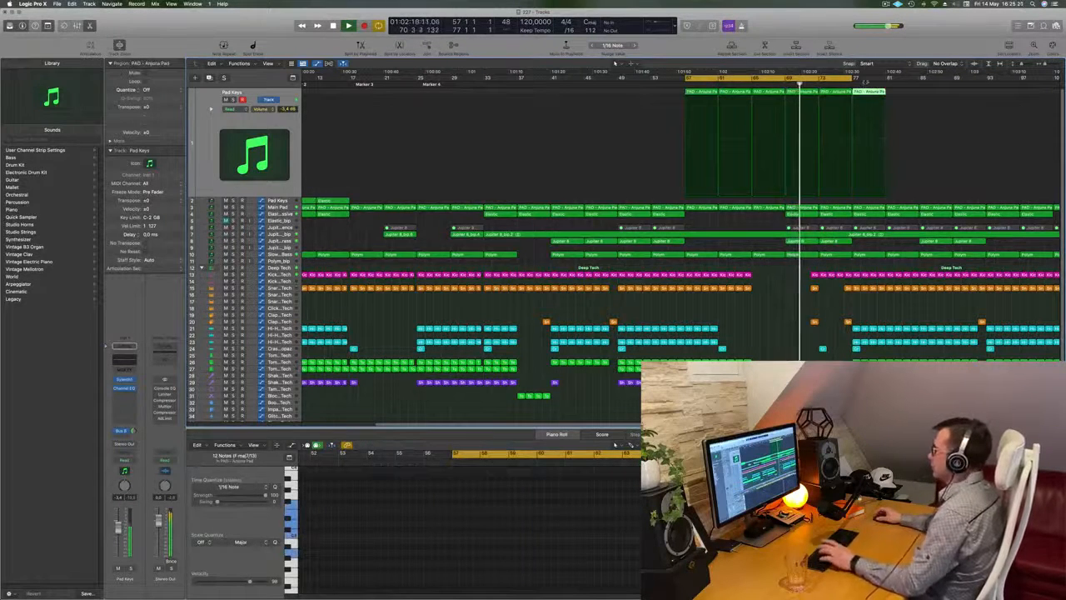
{"action": "left_click_drag", "start_coordinate": [851, 78], "coordinate": [886, 78]}
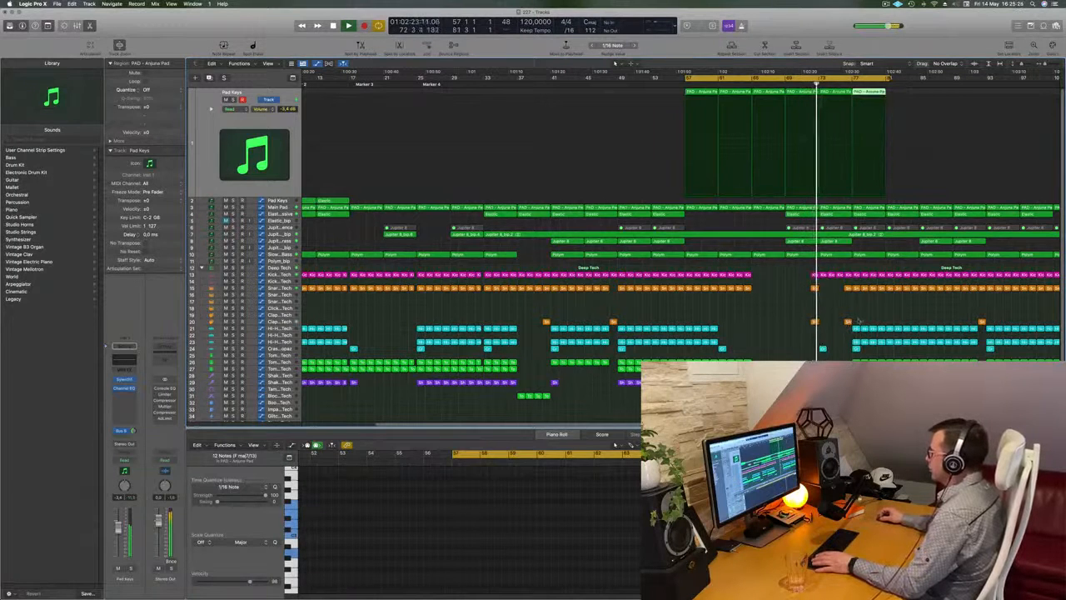
Step: Thin the drums in bars 77 to 81 by deleting the hi-hat regions, and place a crash at bar 77
{"action": "left_click_drag", "start_coordinate": [858, 320], "coordinate": [882, 343]}
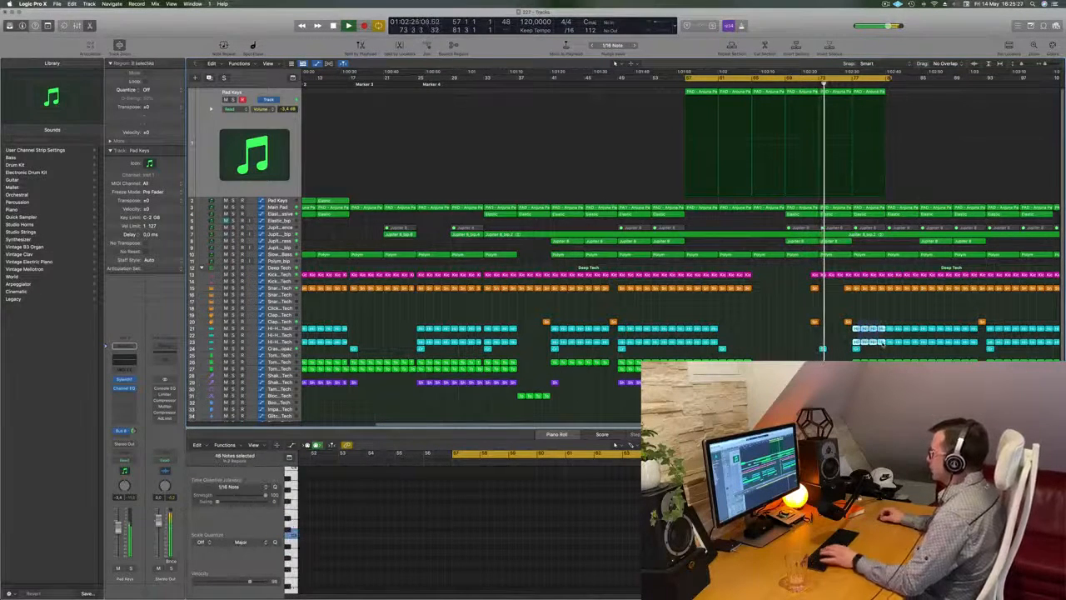
{"action": "key", "text": "Delete"}
{"action": "key", "text": "Return"}
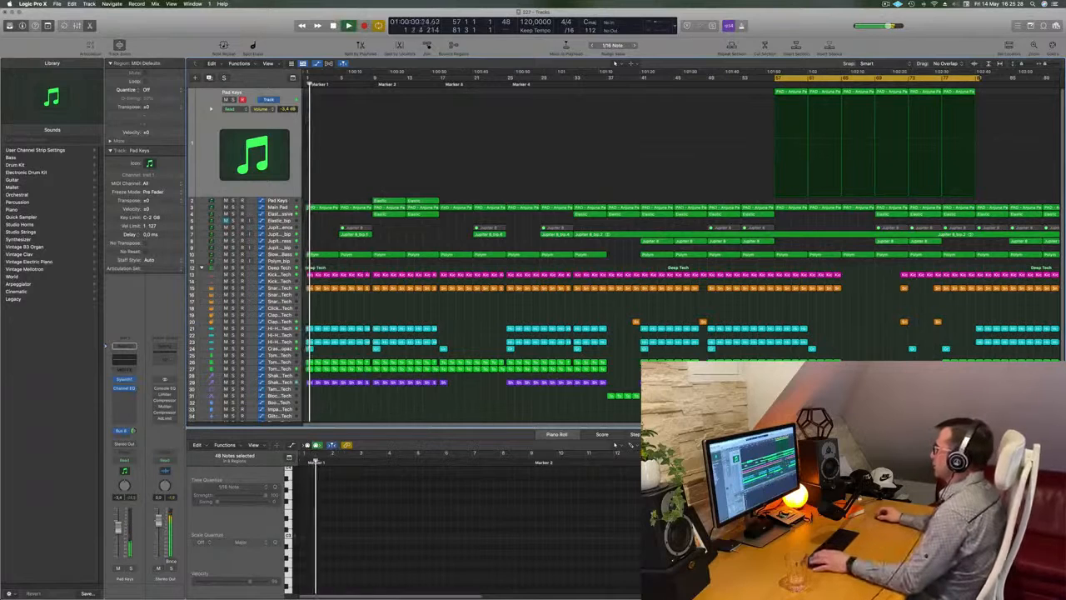
{"action": "key", "text": "space"}
{"action": "key", "text": "space"}
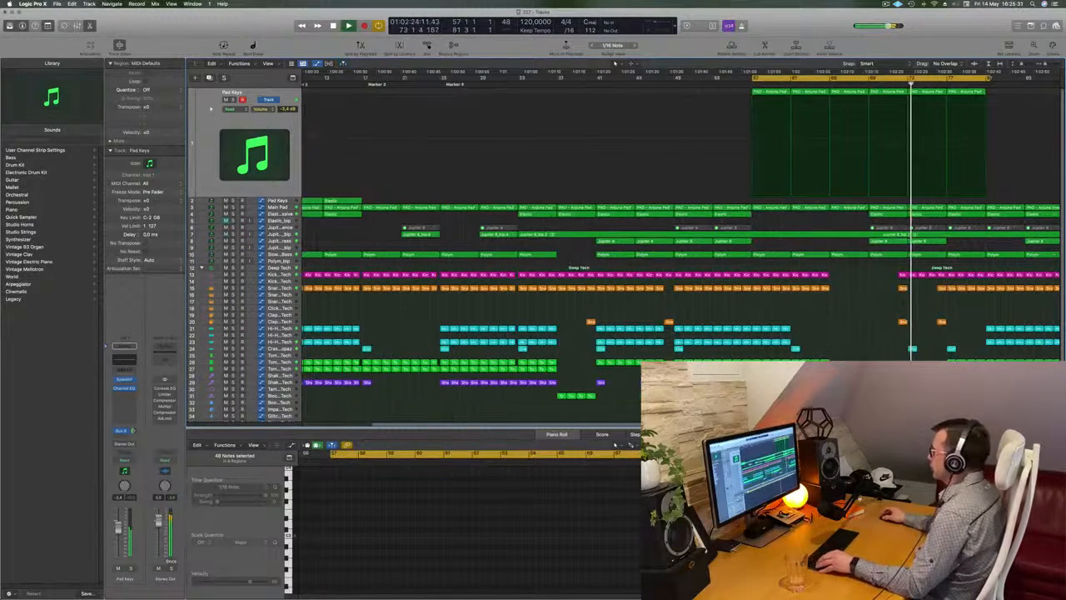
{"action": "scroll", "coordinate": [680, 242], "scroll_direction": "up", "scroll_amount": 1}
{"action": "scroll", "coordinate": [680, 241], "scroll_direction": "right", "scroll_amount": 4}
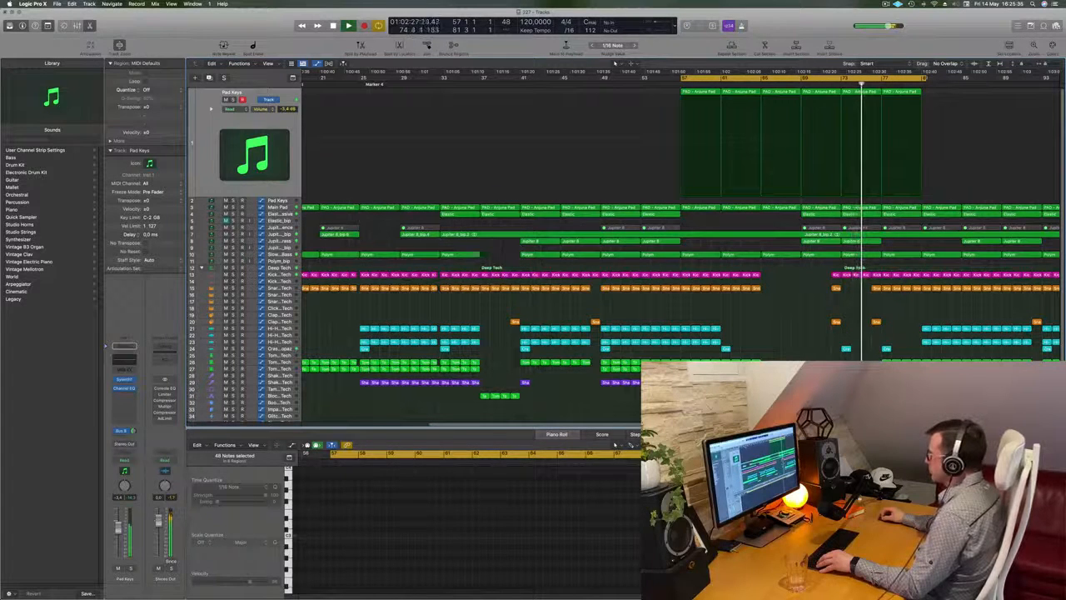
{"action": "key", "text": "super+z"}
{"action": "left_click", "coordinate": [843, 315]}
{"action": "scroll", "coordinate": [839, 321], "scroll_direction": "down", "scroll_amount": 4}
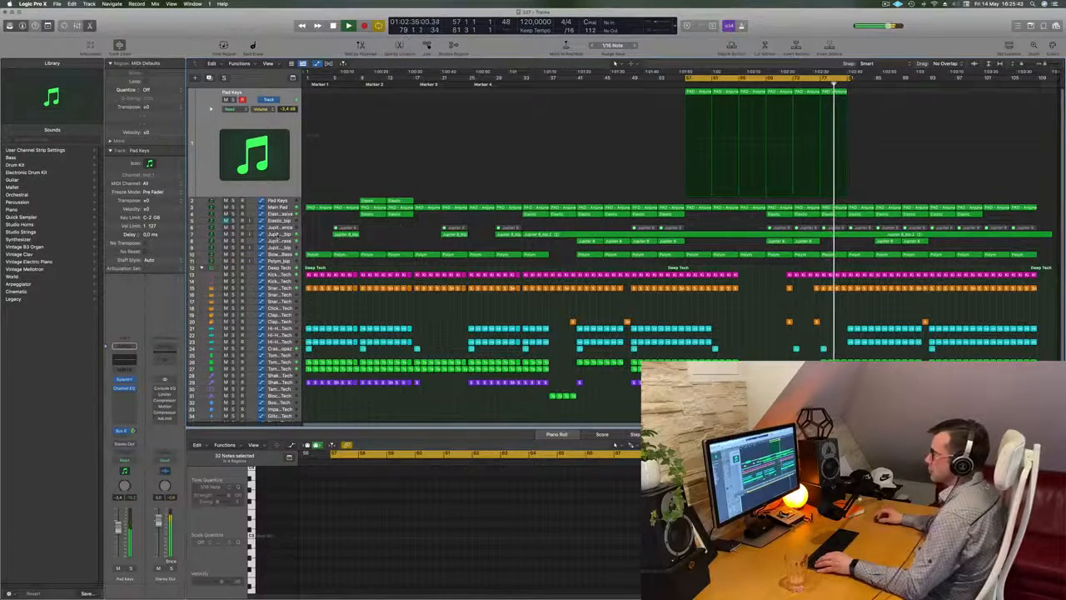
Step: Select the bounced Jupiter 8_bip track and play its audio from bar 69
{"action": "left_click", "coordinate": [280, 235]}
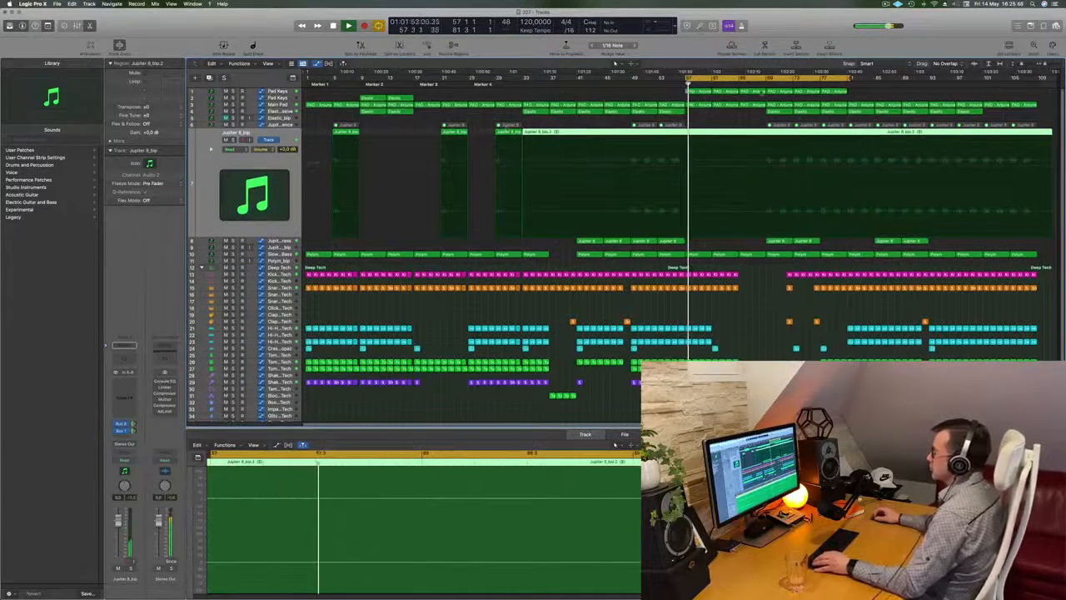
{"action": "left_click", "coordinate": [765, 81]}
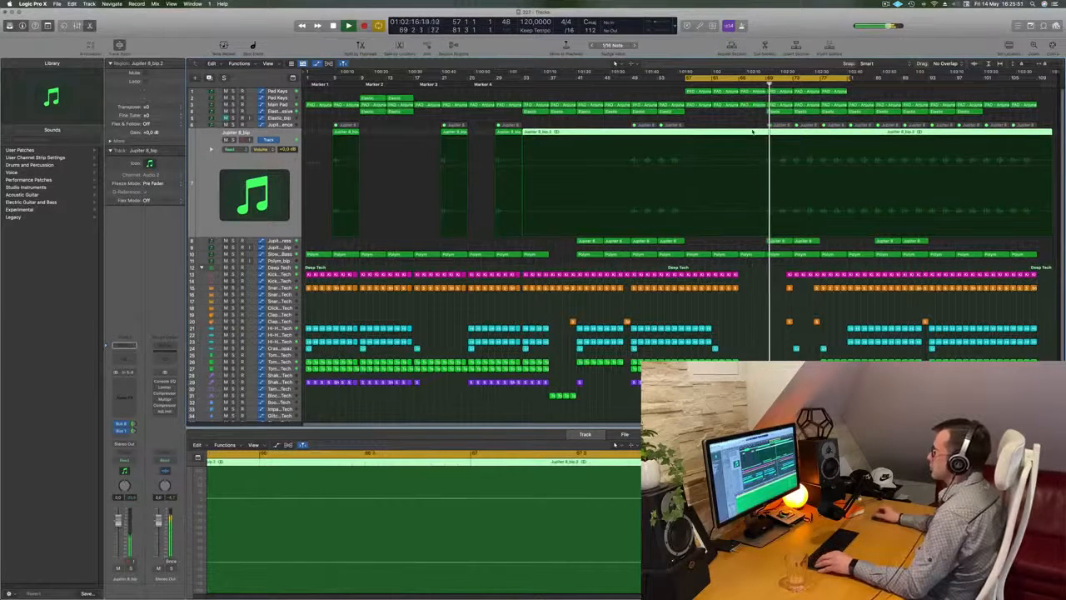
{"action": "key", "text": "super+Right"}
{"action": "key", "text": "super+Right"}
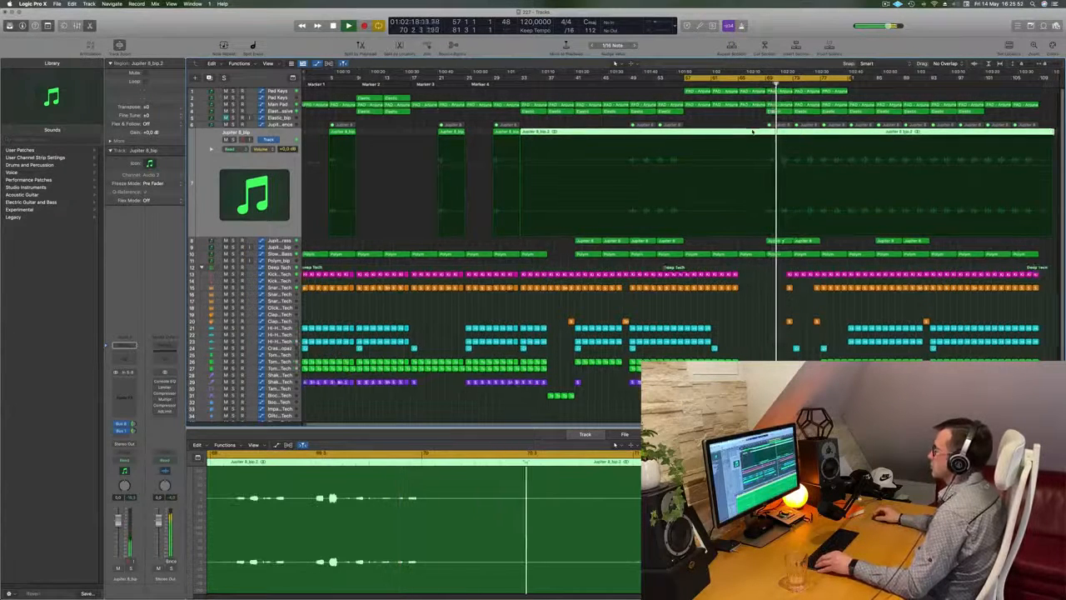
{"action": "key", "text": "super+Left"}
{"action": "key", "text": "super+Left"}
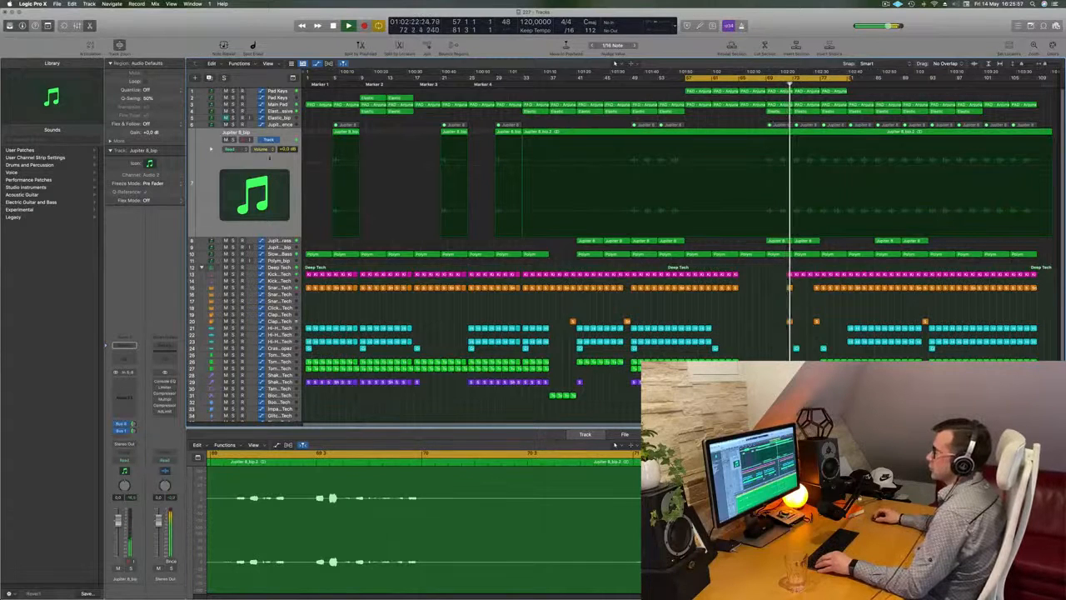
Step: Stop playback and delete the bounced Jupiter 8_bip track together with its audio regions
{"action": "left_click", "coordinate": [249, 161]}
{"action": "key", "text": "space"}
{"action": "left_click", "coordinate": [225, 139]}
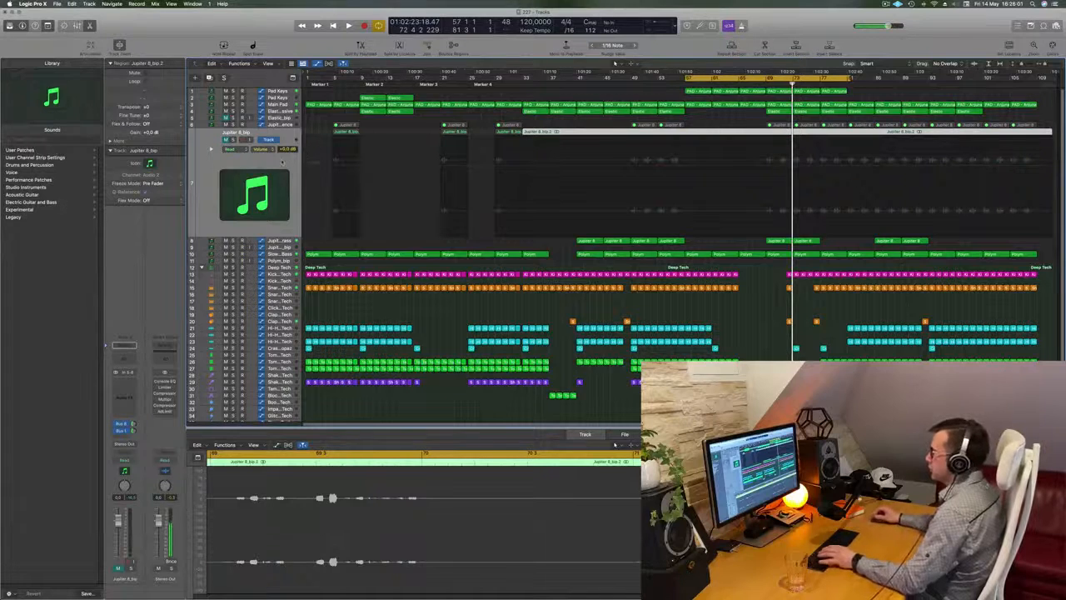
{"action": "key", "text": "Delete"}
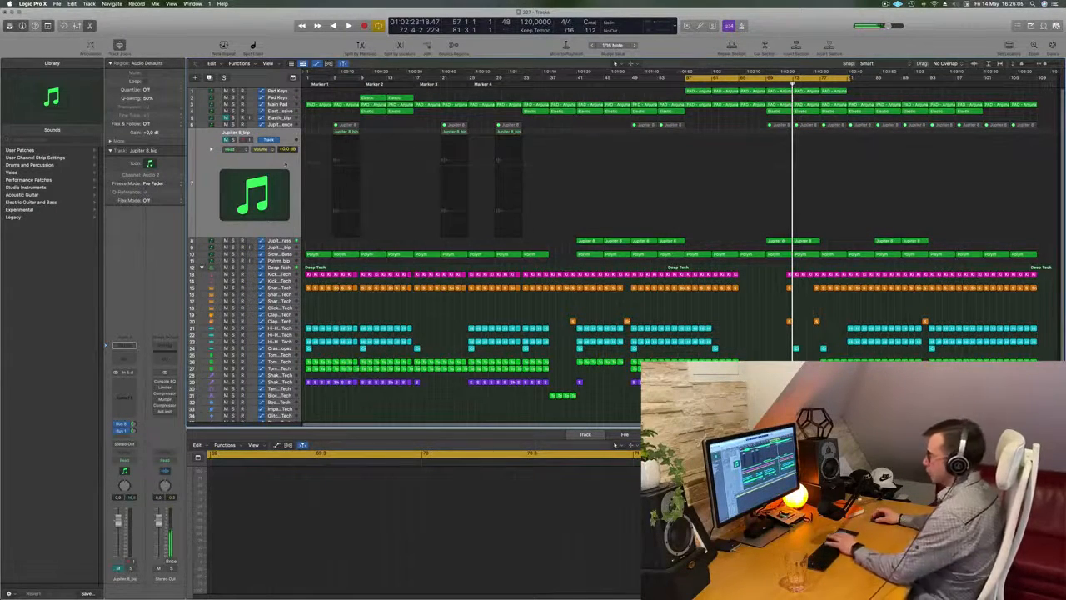
{"action": "key", "text": "super+BackSpace"}
{"action": "key", "text": "Return"}
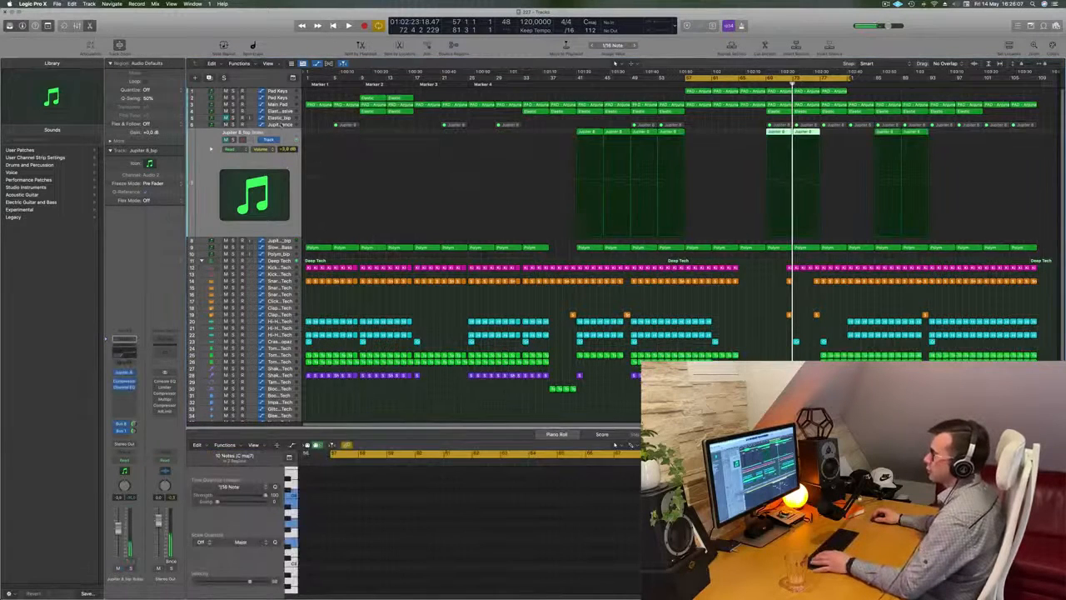
Step: Unmute all the MIDI regions on the Jupiter 8 Sequence track and play the cycle range
{"action": "left_click_drag", "start_coordinate": [324, 125], "coordinate": [1040, 130]}
{"action": "right_click", "coordinate": [1029, 127]}
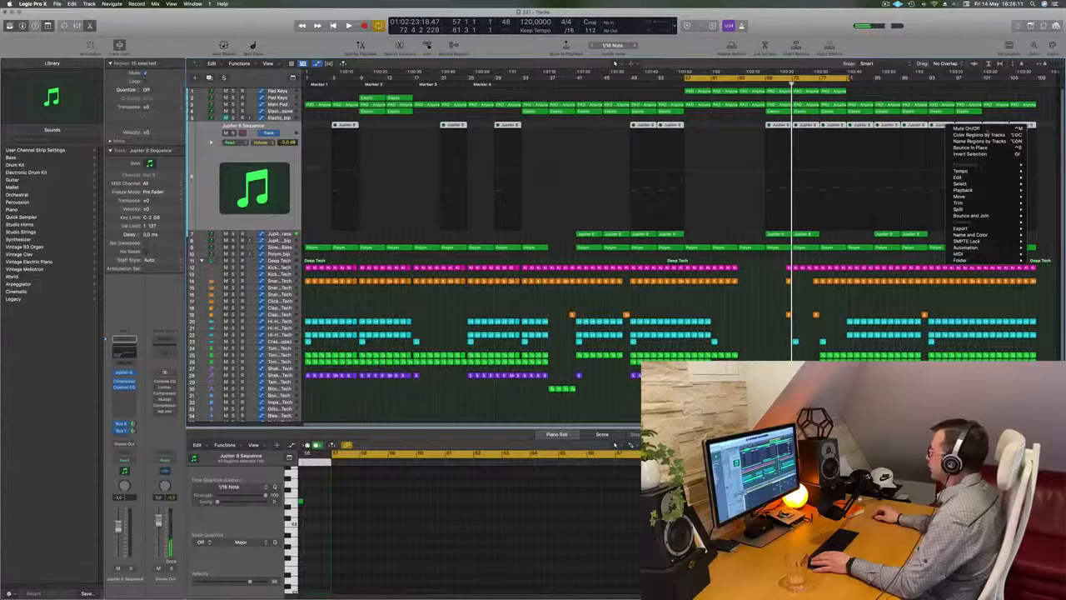
{"action": "left_click", "coordinate": [966, 128]}
{"action": "key", "text": "space"}
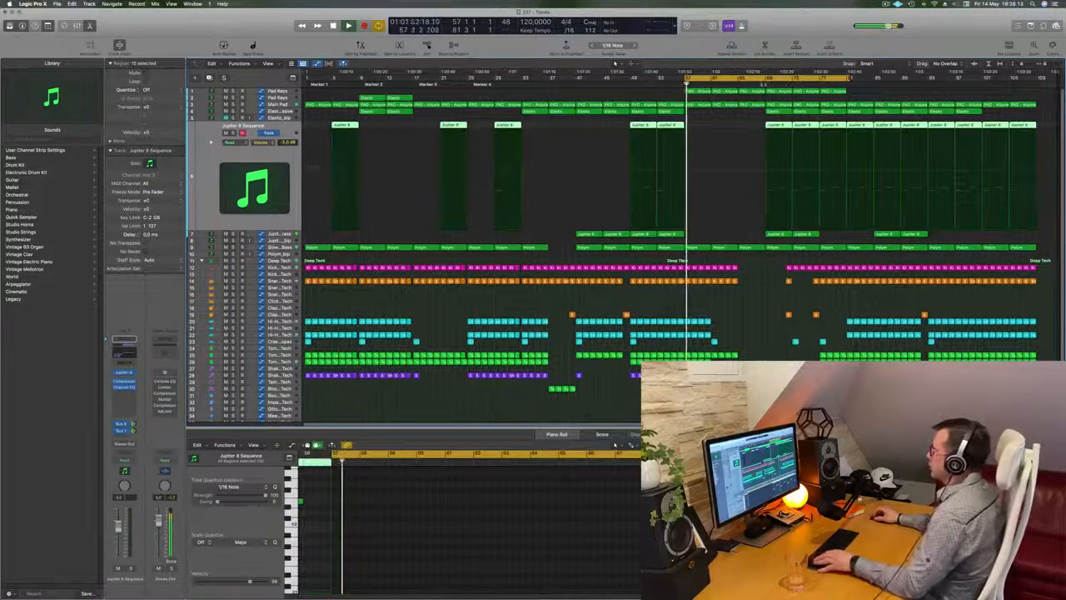
Step: Delete the three Jupiter 8 Sequence regions between bars 69 and 81
{"action": "left_click_drag", "start_coordinate": [766, 125], "coordinate": [836, 127]}
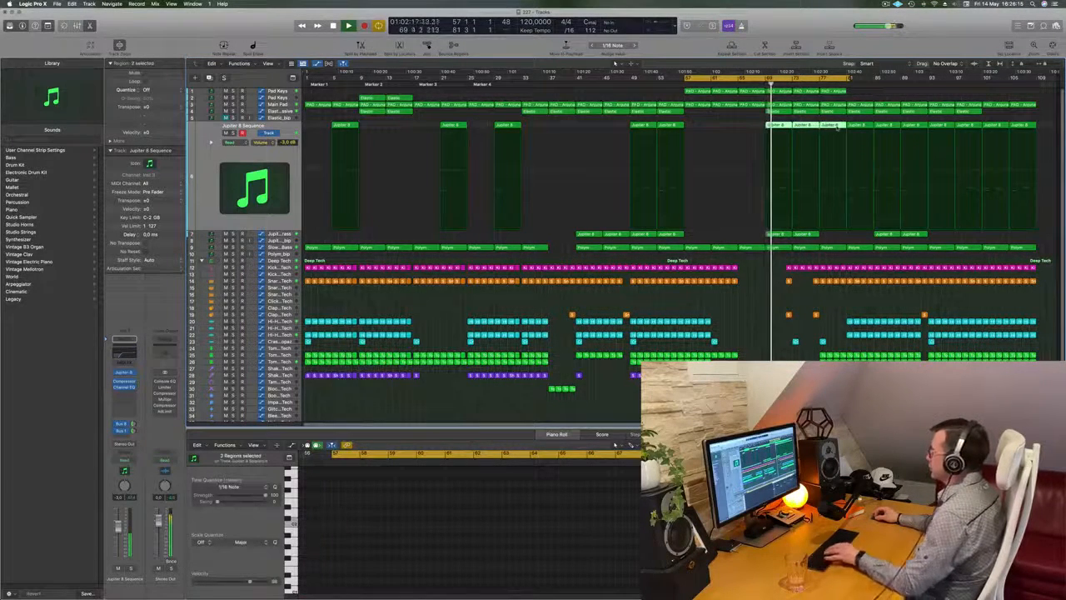
{"action": "key", "text": "Delete"}
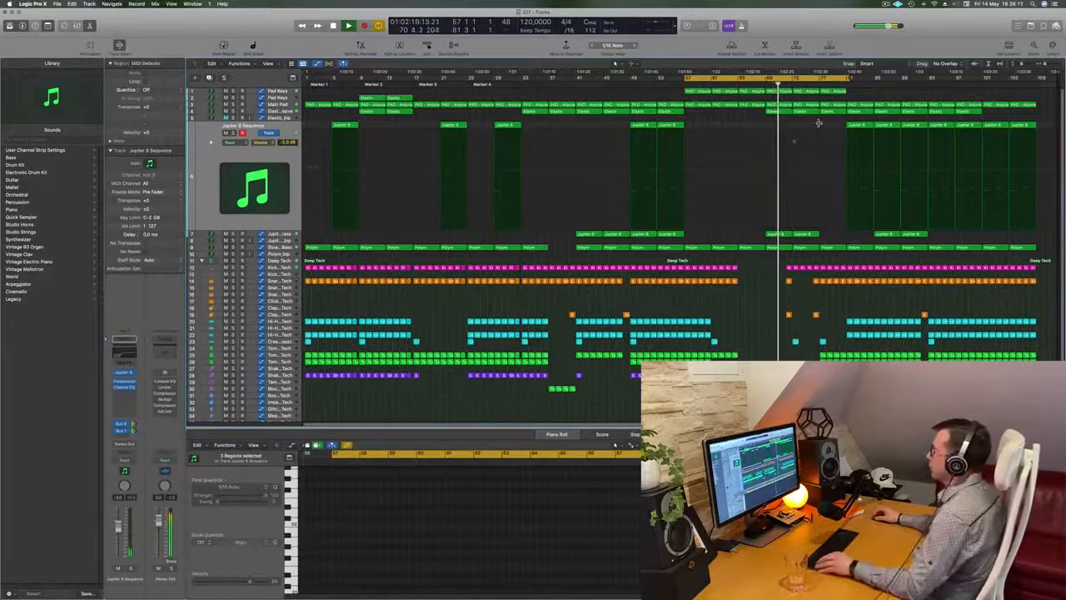
{"action": "key", "text": "super+Right"}
{"action": "key", "text": "super+Left"}
{"action": "key", "text": "super+Right"}
Step: Remove the snare and clap regions just before bar 77
{"action": "scroll", "coordinate": [828, 291], "scroll_direction": "up", "scroll_amount": 2}
{"action": "scroll", "coordinate": [816, 241], "scroll_direction": "down", "scroll_amount": 4}
{"action": "scroll", "coordinate": [808, 184], "scroll_direction": "up", "scroll_amount": 4}
{"action": "scroll", "coordinate": [825, 200], "scroll_direction": "down", "scroll_amount": 2}
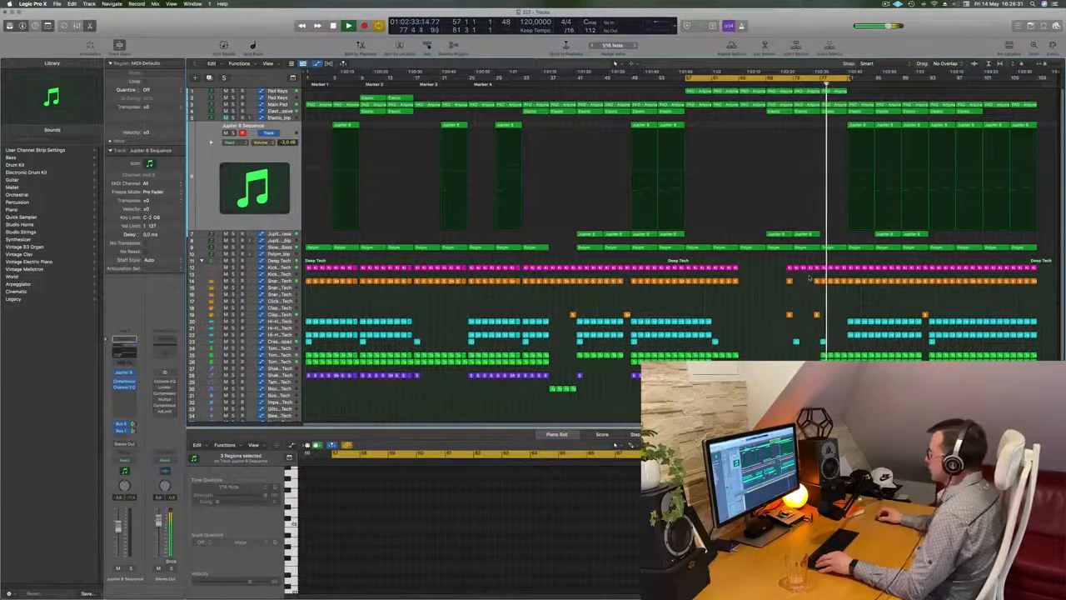
{"action": "key", "text": "Delete"}
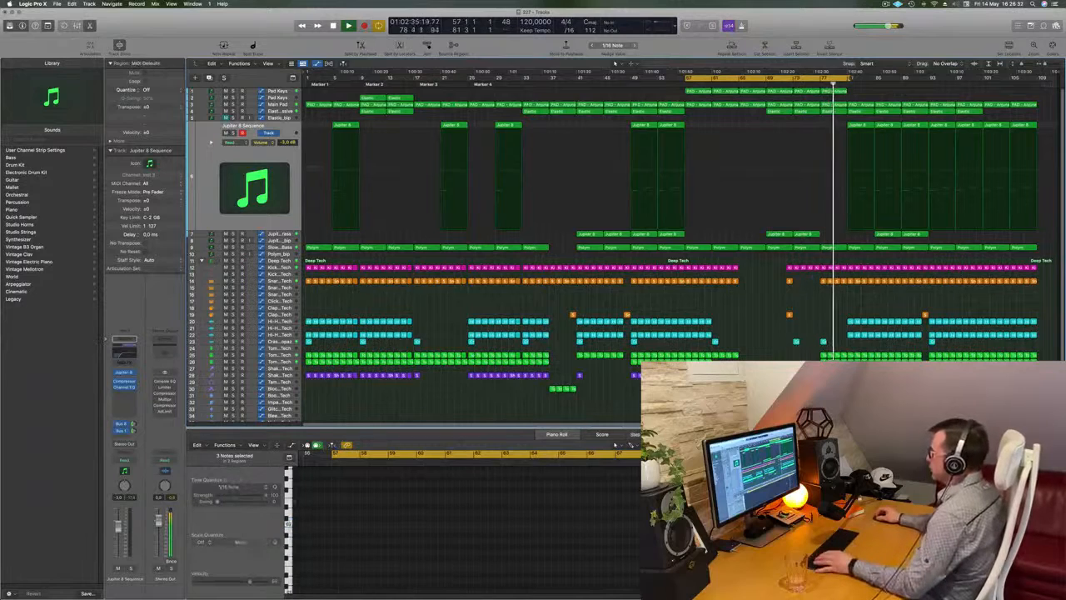
Step: Replace the kick region in bar 76 with a copy of the bar 75 kick region and play the result
{"action": "scroll", "coordinate": [833, 305], "scroll_direction": "up", "scroll_amount": 5}
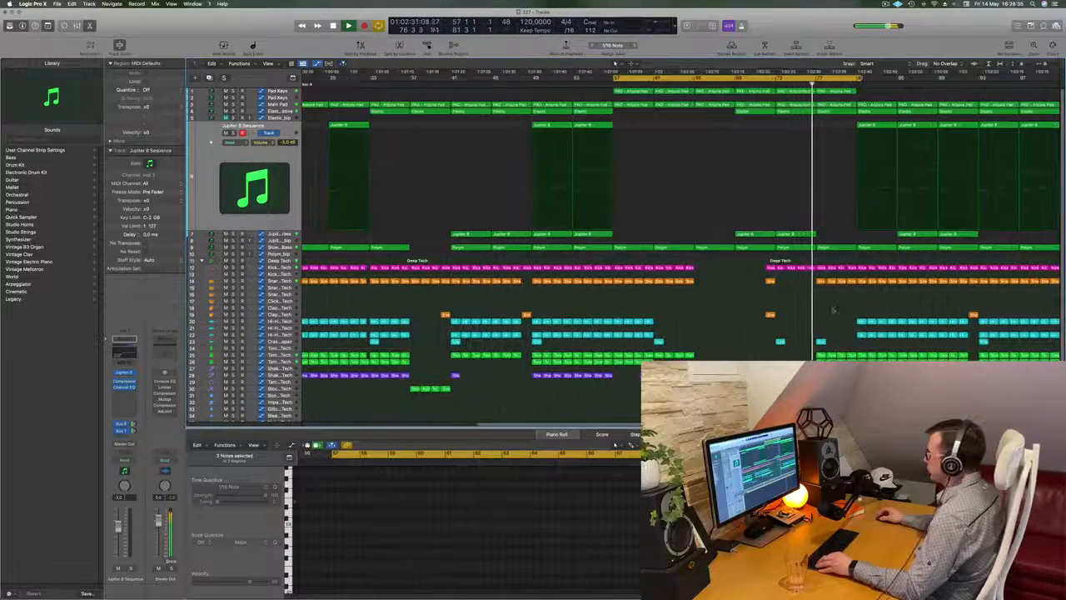
{"action": "left_click", "coordinate": [812, 268]}
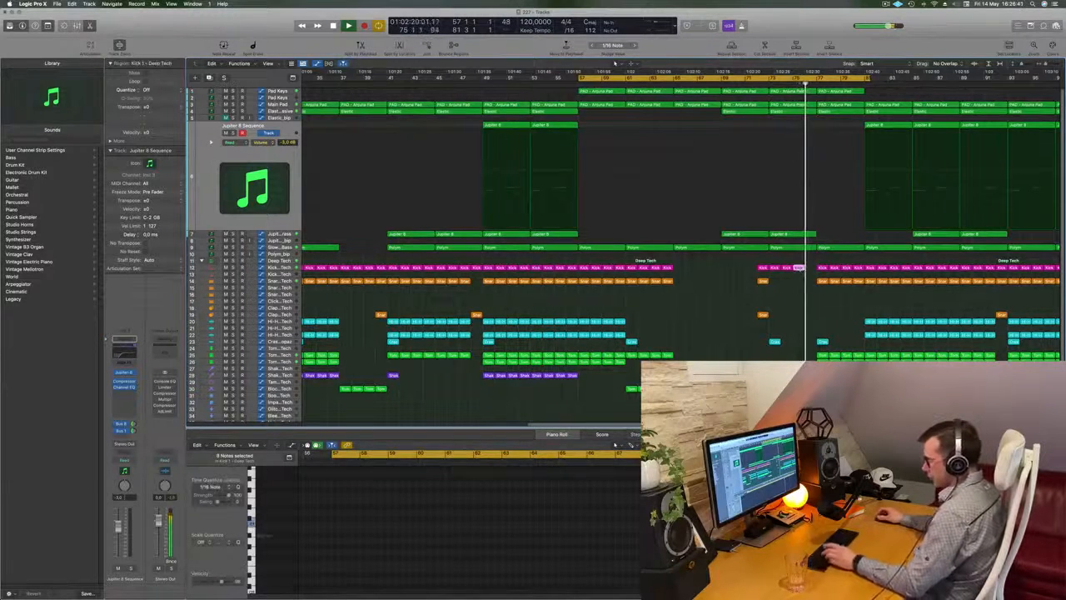
{"action": "scroll", "coordinate": [799, 287], "scroll_direction": "down", "scroll_amount": 5}
{"action": "scroll", "coordinate": [824, 300], "scroll_direction": "up", "scroll_amount": 4}
{"action": "scroll", "coordinate": [847, 309], "scroll_direction": "down", "scroll_amount": 3}
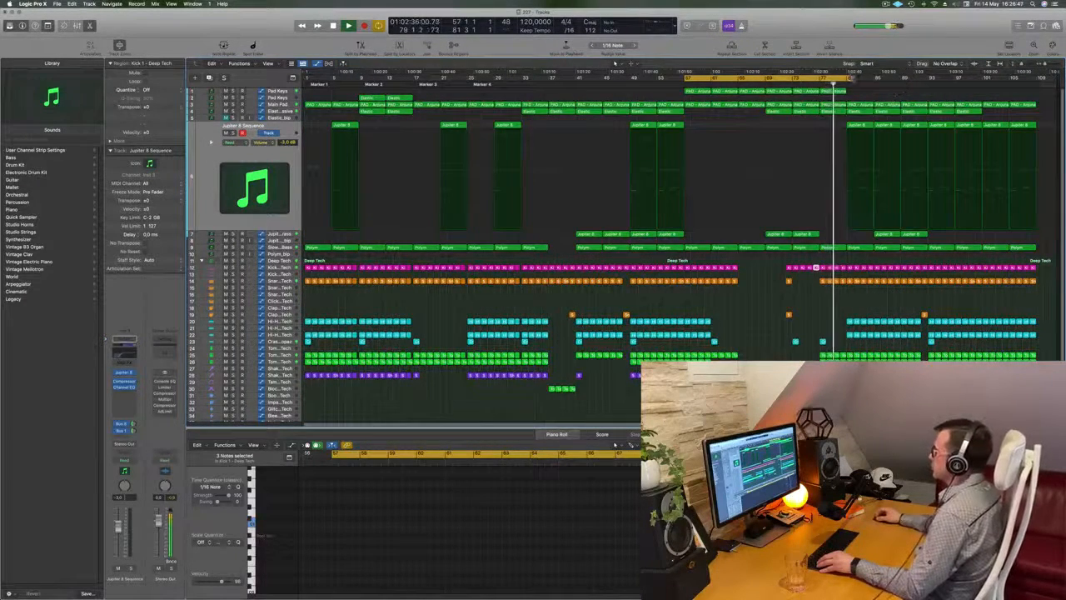
{"action": "scroll", "coordinate": [813, 117], "scroll_direction": "up", "scroll_amount": 3}
{"action": "scroll", "coordinate": [813, 118], "scroll_direction": "down", "scroll_amount": 4}
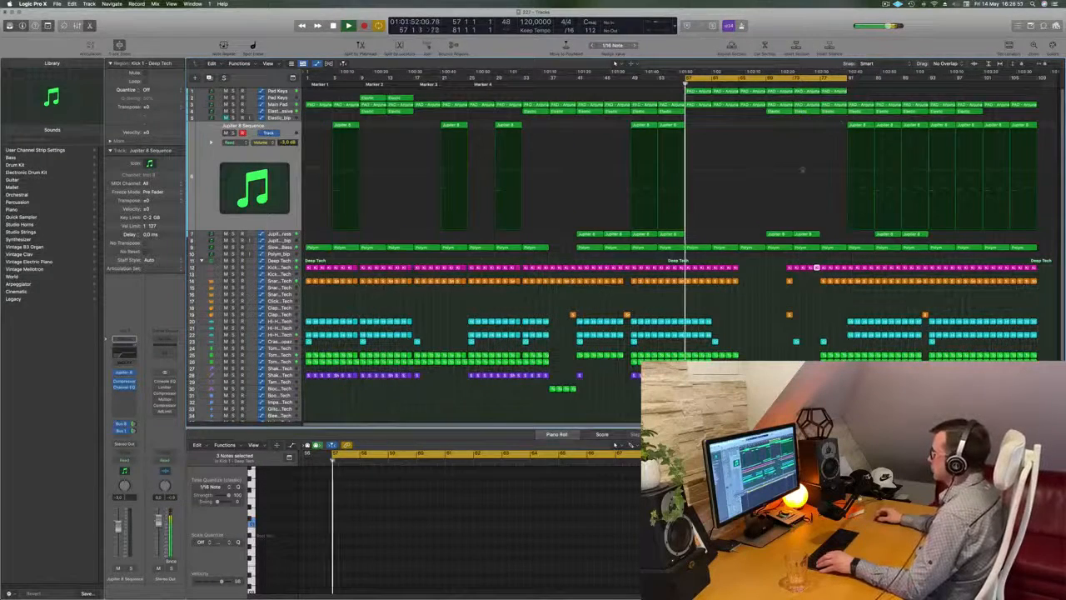
Step: Delete the kick, snare and tom regions in bar 80 to leave a break before bar 81
{"action": "key", "text": "shift+space"}
{"action": "scroll", "coordinate": [865, 321], "scroll_direction": "up", "scroll_amount": 1}
{"action": "scroll", "coordinate": [865, 321], "scroll_direction": "up", "scroll_amount": 3}
{"action": "left_click_drag", "start_coordinate": [889, 264], "coordinate": [892, 362]}
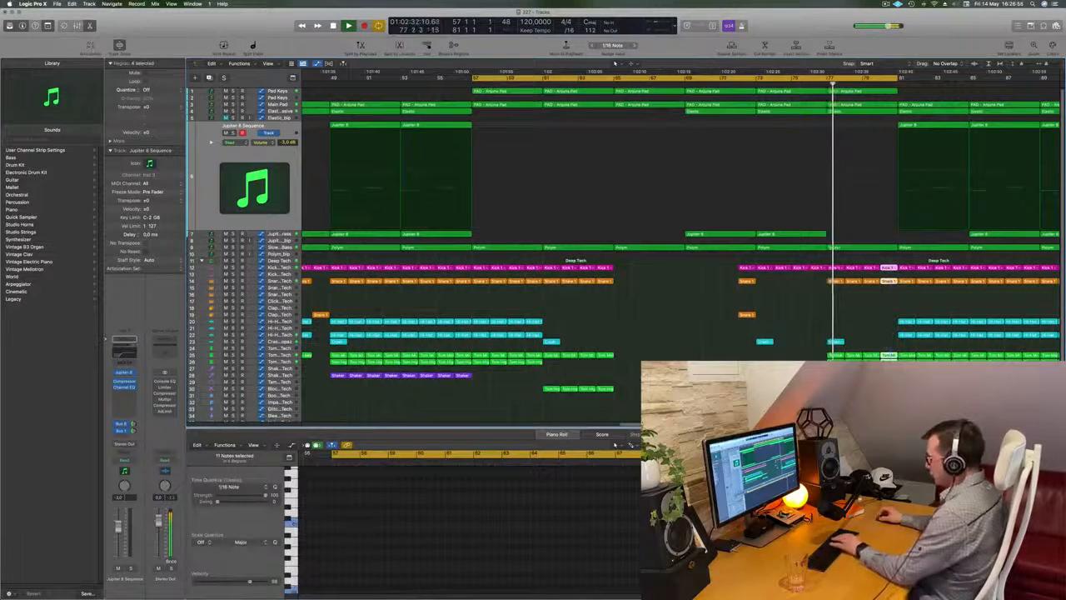
{"action": "key", "text": "Delete"}
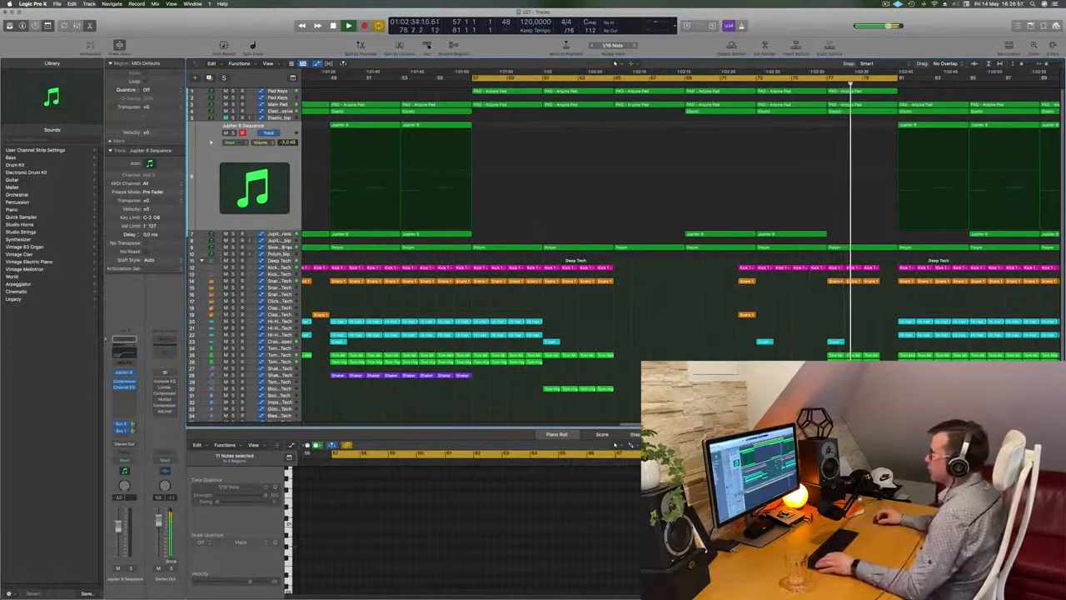
Step: Split the Polym region on the slow bass track at bar 80, splitting crossing notes, and delete its final bar before bar 81
{"action": "mouse_move", "coordinate": [883, 245]}
{"action": "left_mouse_down"}
{"action": "mouse_move", "coordinate": [898, 248]}
{"action": "mouse_move", "coordinate": [879, 253]}
{"action": "left_mouse_up"}
{"action": "key", "text": "Delete"}
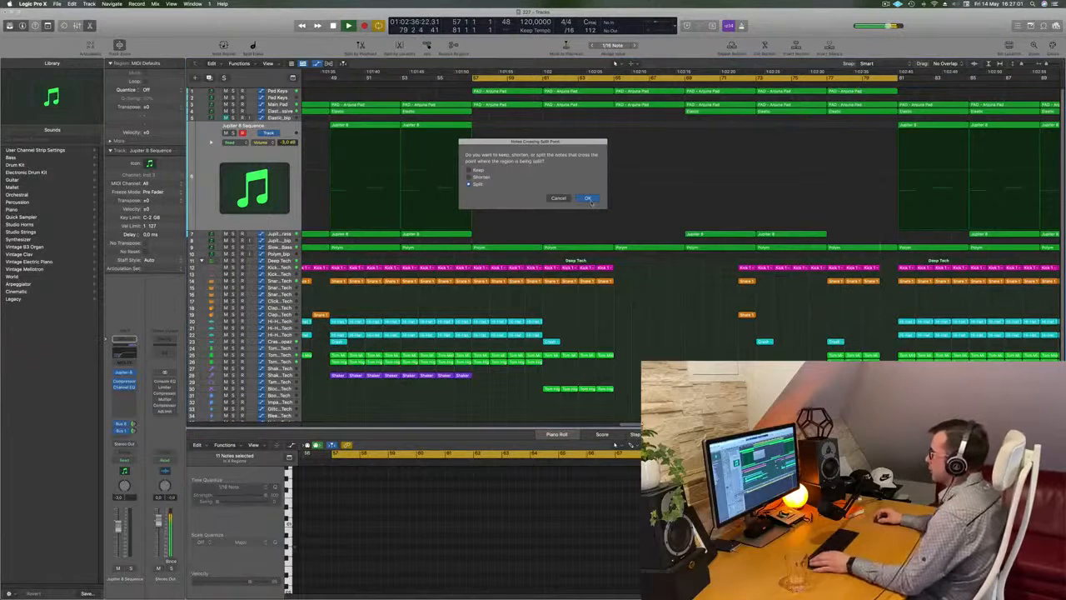
{"action": "key", "text": "Return"}
{"action": "key", "text": "space"}
{"action": "key", "text": "space"}
{"action": "key", "text": "super+Left"}
{"action": "key", "text": "super+Left"}
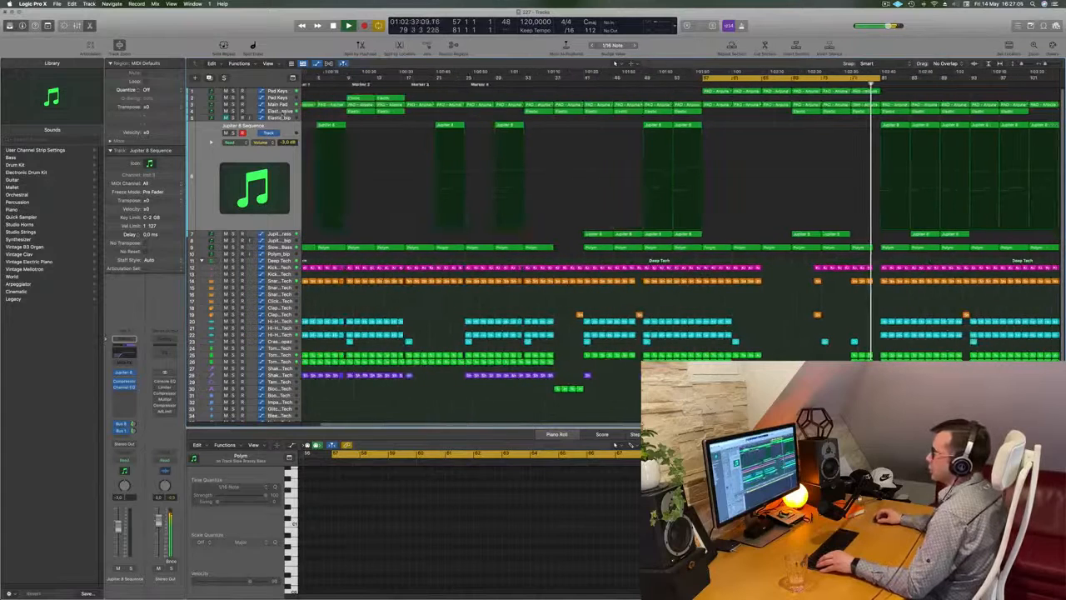
Step: Split the last Elastic region on the Elastic - Massive track at bar 80 and delete the part before bar 81
{"action": "left_click", "coordinate": [287, 112]}
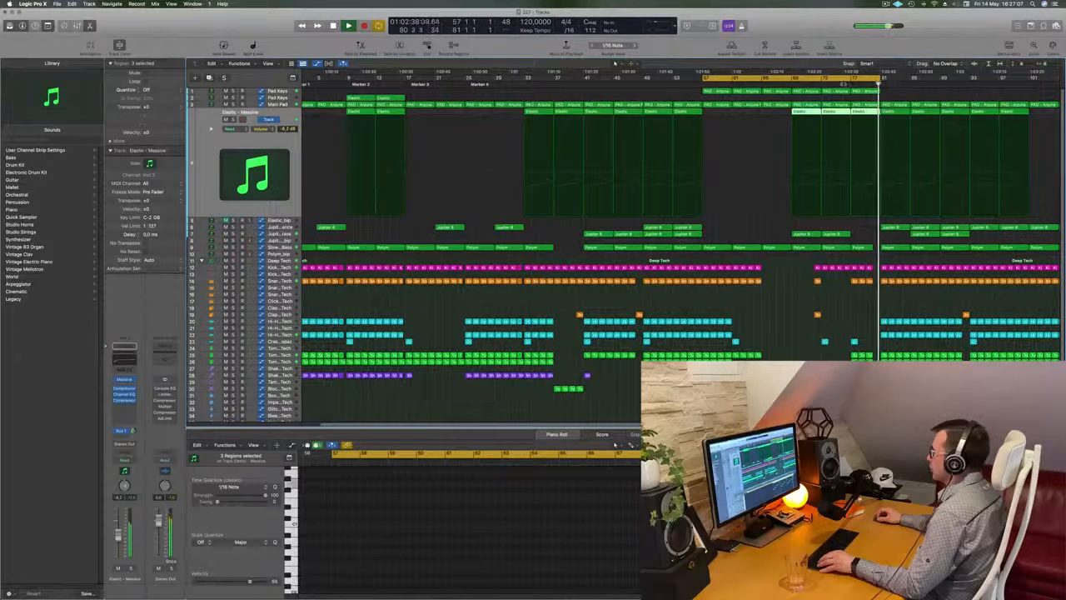
{"action": "left_click", "coordinate": [844, 84]}
{"action": "key", "text": "super+Right"}
{"action": "key", "text": "super+Right"}
{"action": "key", "text": "super+Right"}
{"action": "key", "text": "super+Right"}
{"action": "key", "text": "super+Right"}
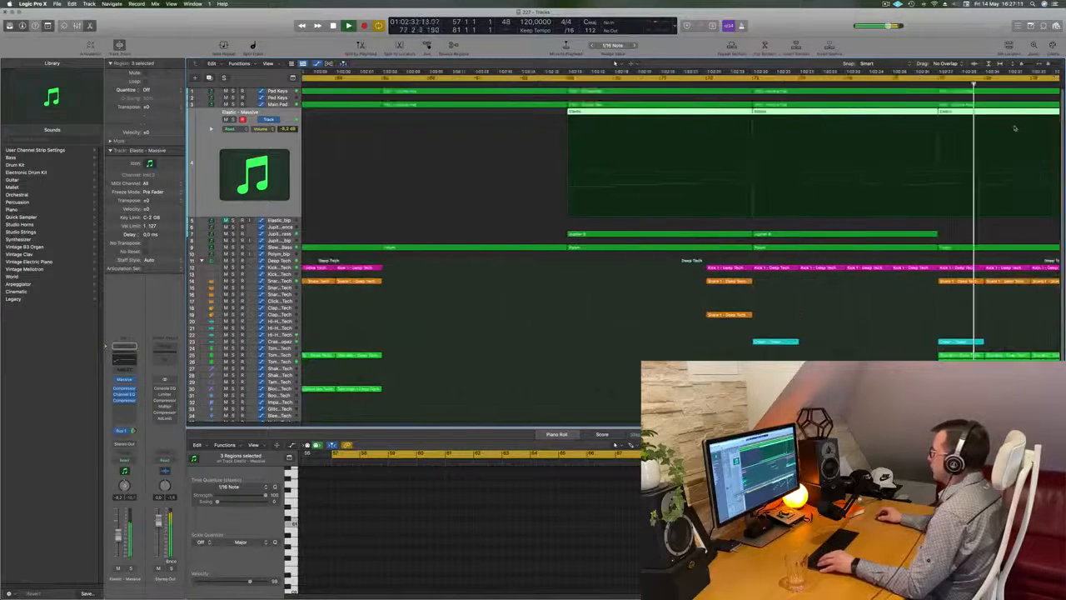
{"action": "scroll", "coordinate": [1014, 128], "scroll_direction": "right", "scroll_amount": 5}
{"action": "key", "text": "space"}
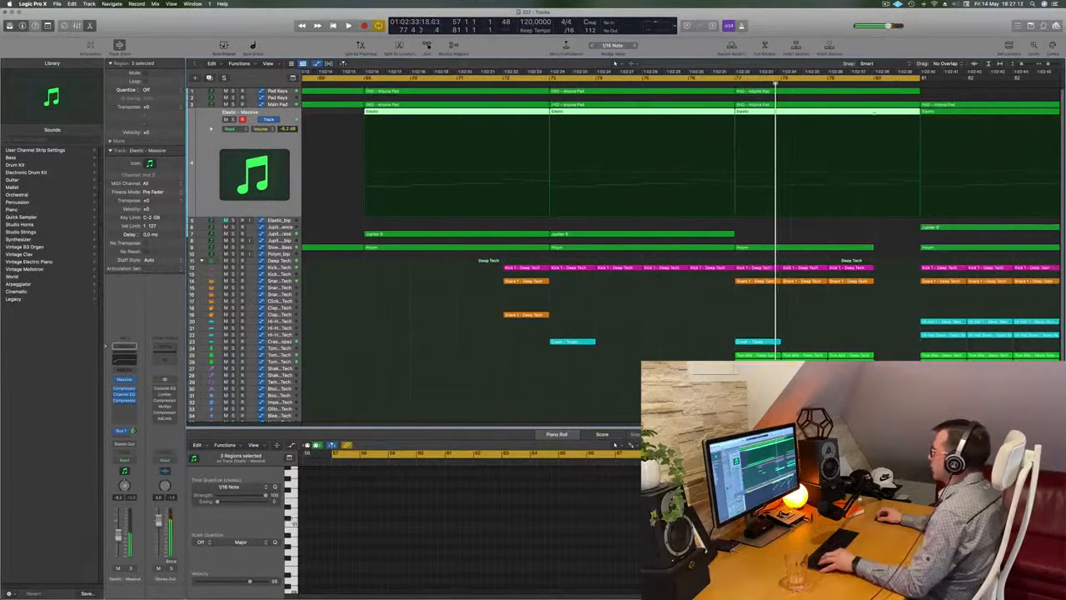
{"action": "double_click", "coordinate": [874, 113], "text": "super"}
{"action": "key", "text": "Delete"}
{"action": "key", "text": "super+Left"}
{"action": "key", "text": "super+Left"}
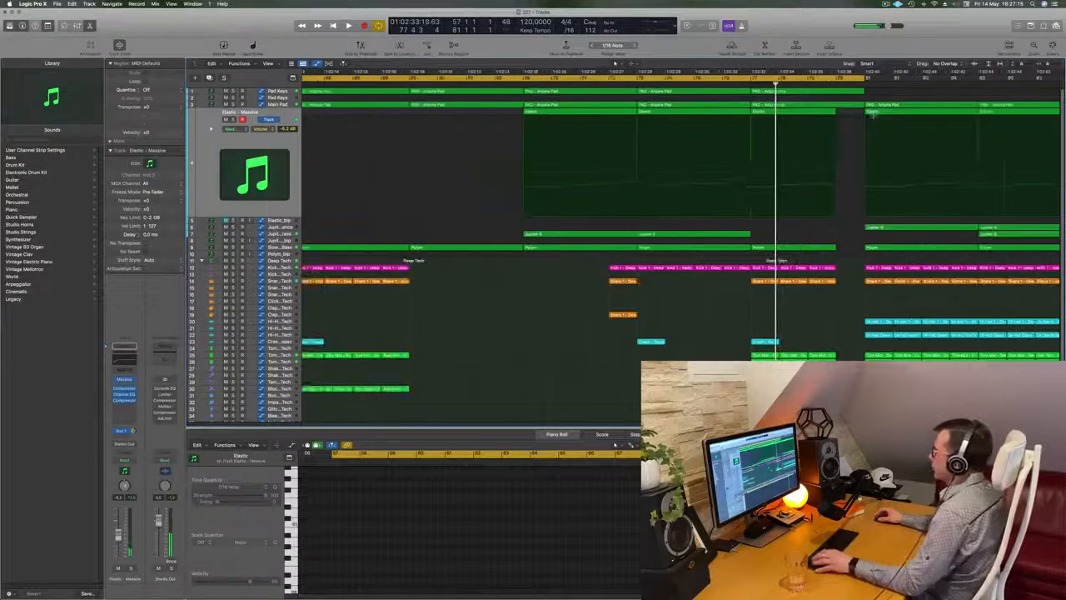
Step: Play the transition into bar 81, soloing the Main Pad track briefly and checking the Pad Keys track
{"action": "key", "text": "super+Left"}
{"action": "key", "text": "super+Left"}
{"action": "key", "text": "space"}
{"action": "left_click", "coordinate": [738, 84]}
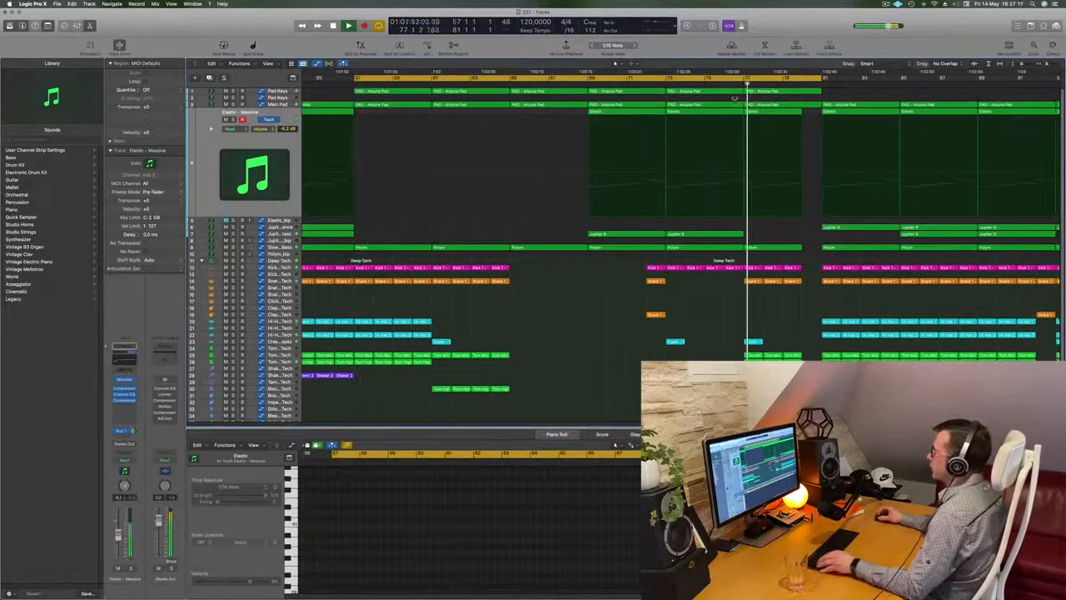
{"action": "key", "text": "Up"}
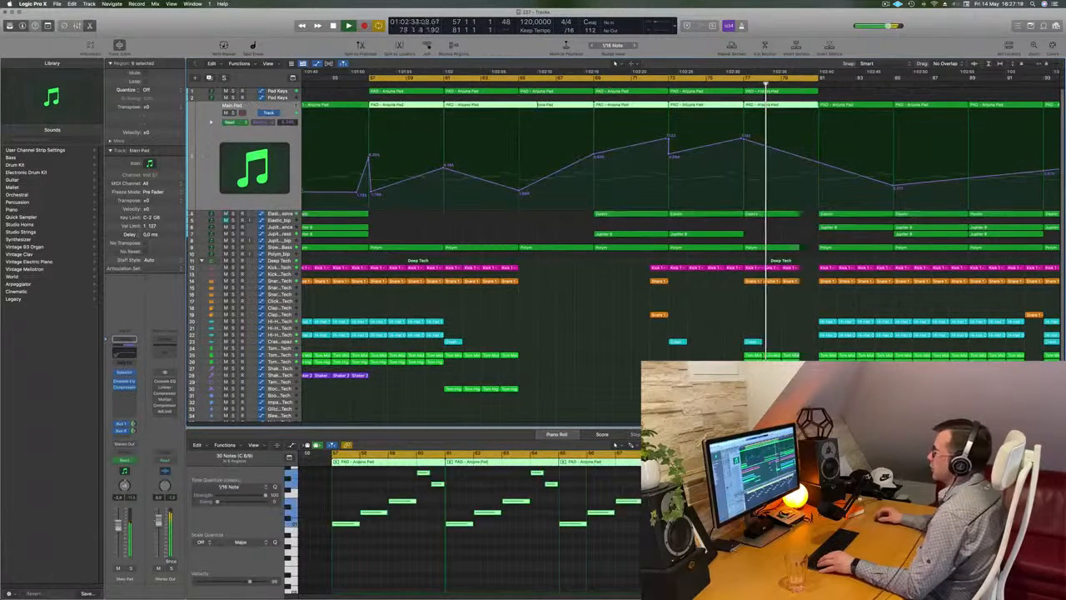
{"action": "key", "text": "s"}
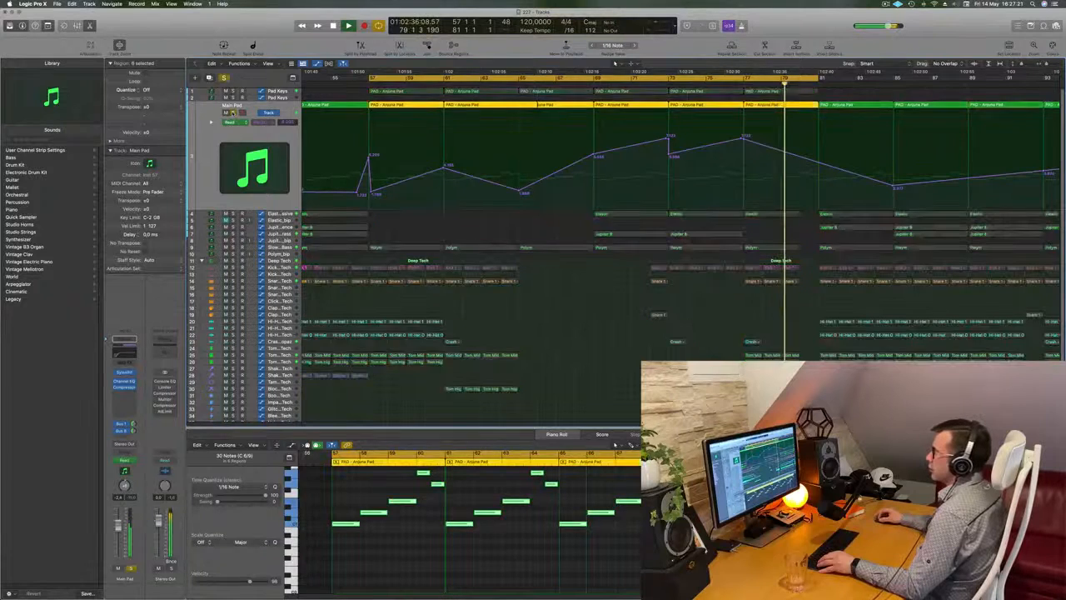
{"action": "key", "text": "s"}
{"action": "key", "text": "Up"}
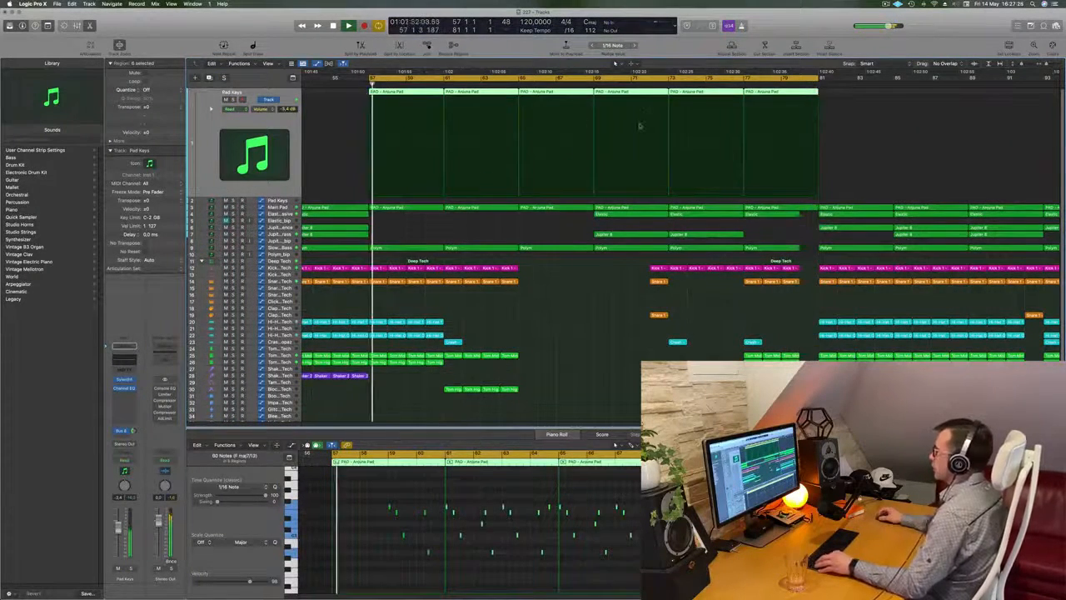
{"action": "key", "text": "super+Left"}
{"action": "key", "text": "super+Left"}
{"action": "key", "text": "super+Left"}
{"action": "key", "text": "super+Left"}
{"action": "key", "text": "super+Left"}
{"action": "left_click", "coordinate": [798, 85]}
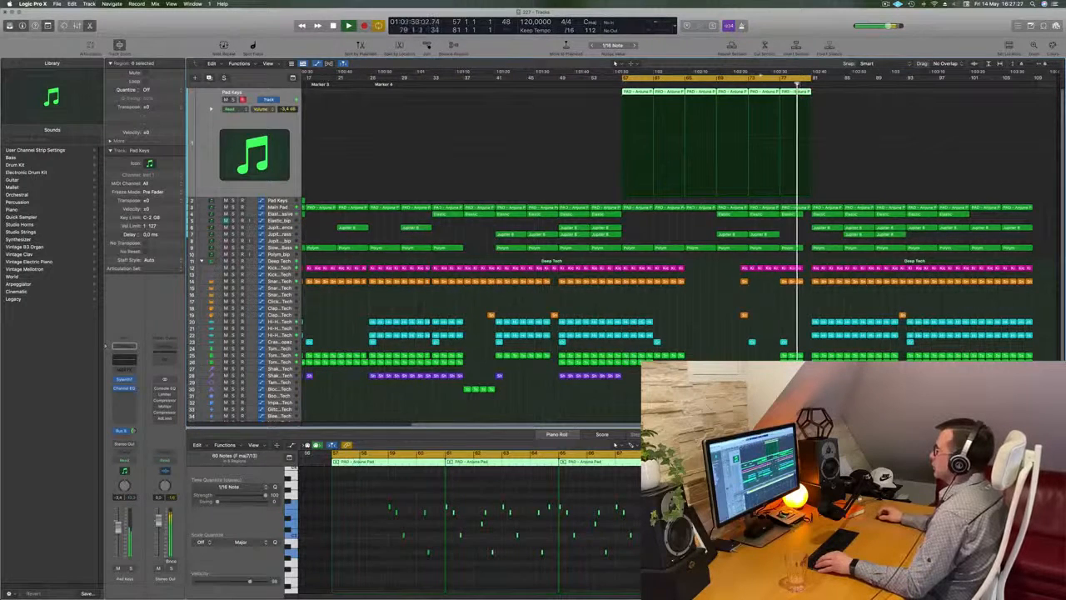
Step: Move the cycle range so that it starts at bar 81 and ends at bar 105, with playback running
{"action": "left_click_drag", "start_coordinate": [757, 77], "coordinate": [948, 80]}
{"action": "key", "text": "super+Right"}
{"action": "key", "text": "super+Right"}
{"action": "key", "text": "super+Right"}
{"action": "key", "text": "super+Left"}
{"action": "key", "text": "super+Left"}
{"action": "key", "text": "super+Left"}
{"action": "key", "text": "super+Left"}
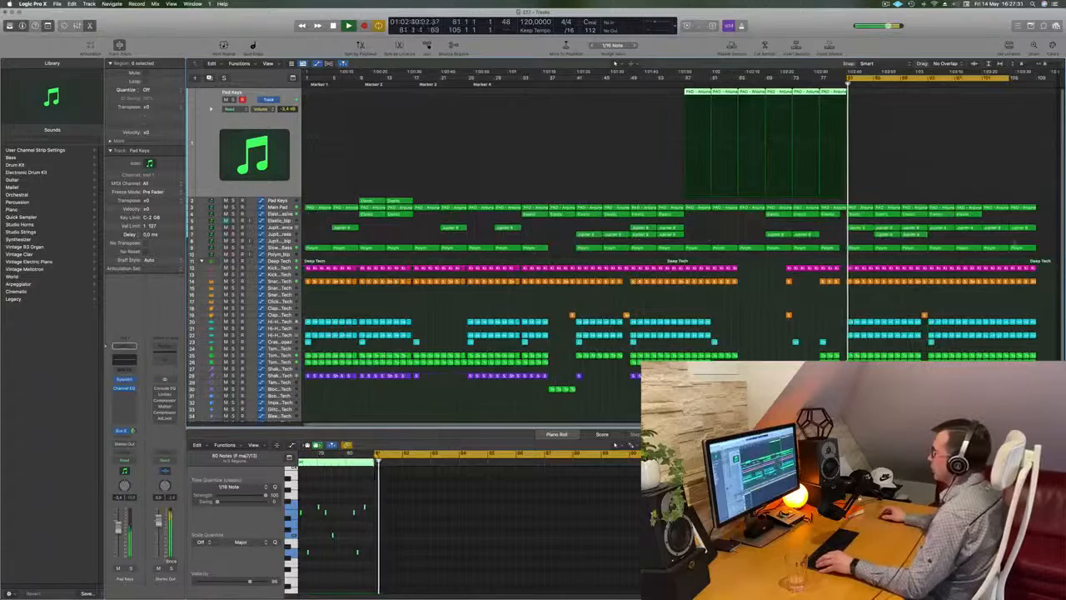
Step: Examine the arrangement from bar 81 onward while it plays and compare it with the earlier sections
{"action": "key", "text": "super+Right"}
{"action": "key", "text": "super+Right"}
{"action": "key", "text": "super+Right"}
{"action": "key", "text": "super+Right"}
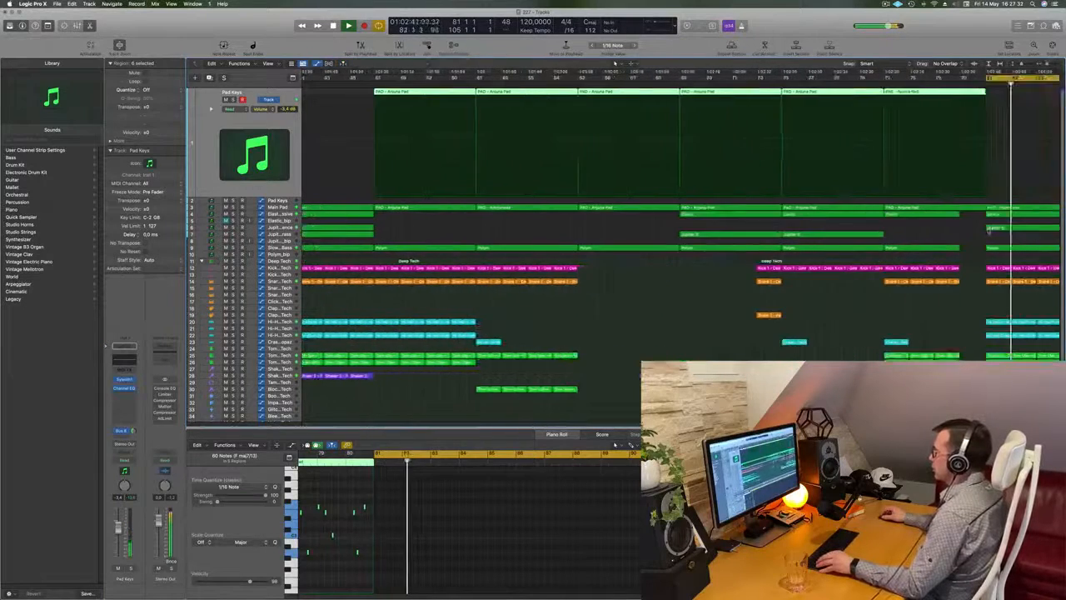
{"action": "key", "text": "super+Left"}
{"action": "key", "text": "super+Left"}
{"action": "key", "text": "super+Left"}
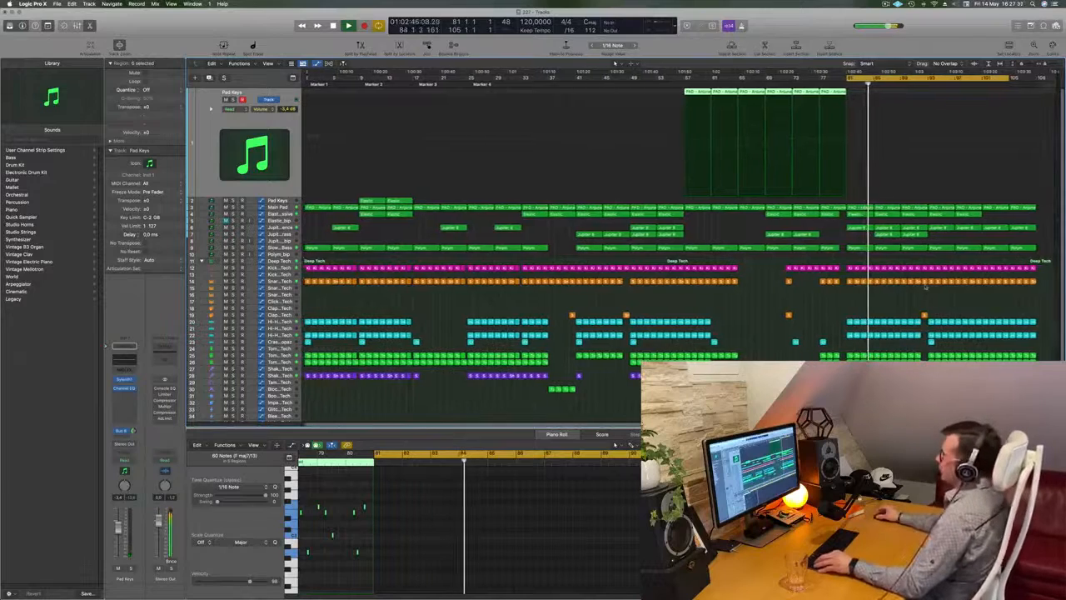
{"action": "key", "text": "super+Right"}
{"action": "key", "text": "super+Left"}
{"action": "key", "text": "super+Left"}
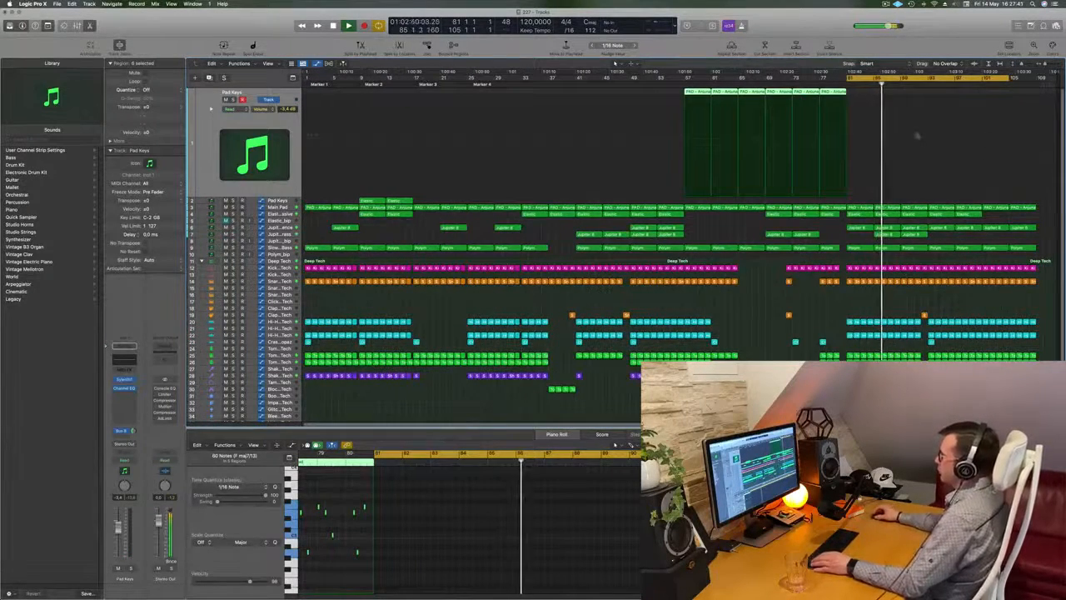
Step: Shorten the cycle range to bars 81 to 85 and repeat that section across all tracks
{"action": "key", "text": "space"}
{"action": "left_click_drag", "start_coordinate": [1010, 79], "coordinate": [872, 101]}
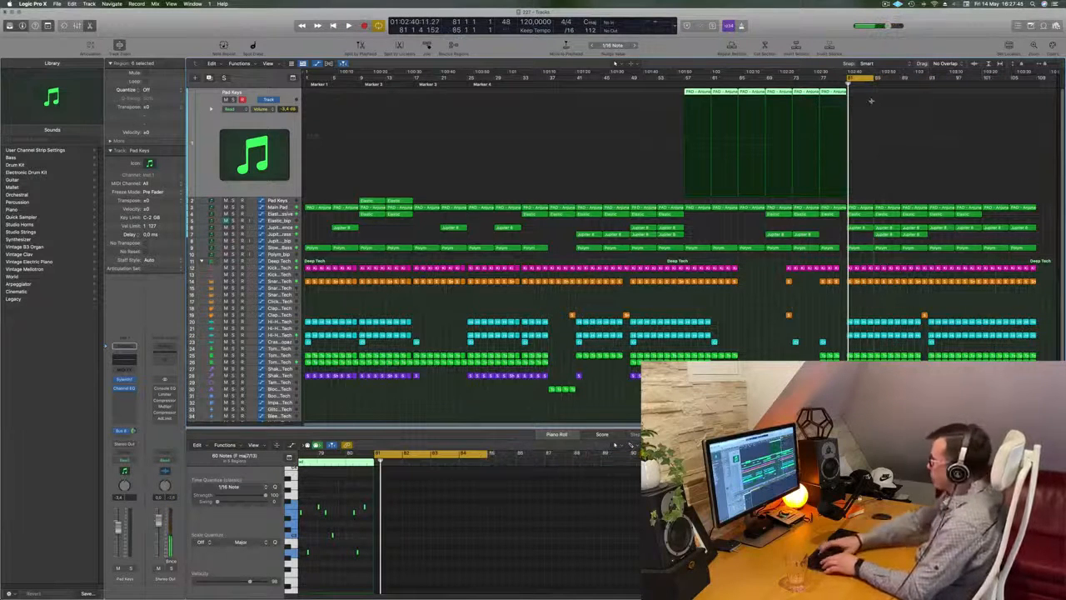
{"action": "key", "text": "ctrl+super+r"}
{"action": "key", "text": "space"}
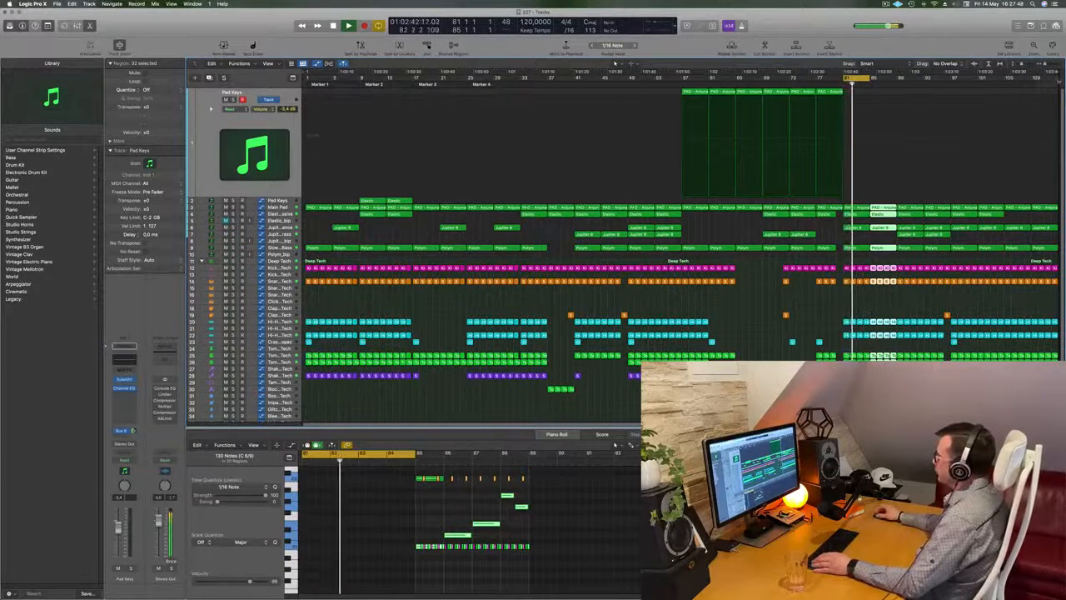
Step: Deselect the repeated regions and play the cycled section from bar 81
{"action": "left_click_drag", "start_coordinate": [1059, 75], "coordinate": [1063, 82]}
{"action": "key", "text": "super+Right"}
{"action": "left_click", "coordinate": [690, 305]}
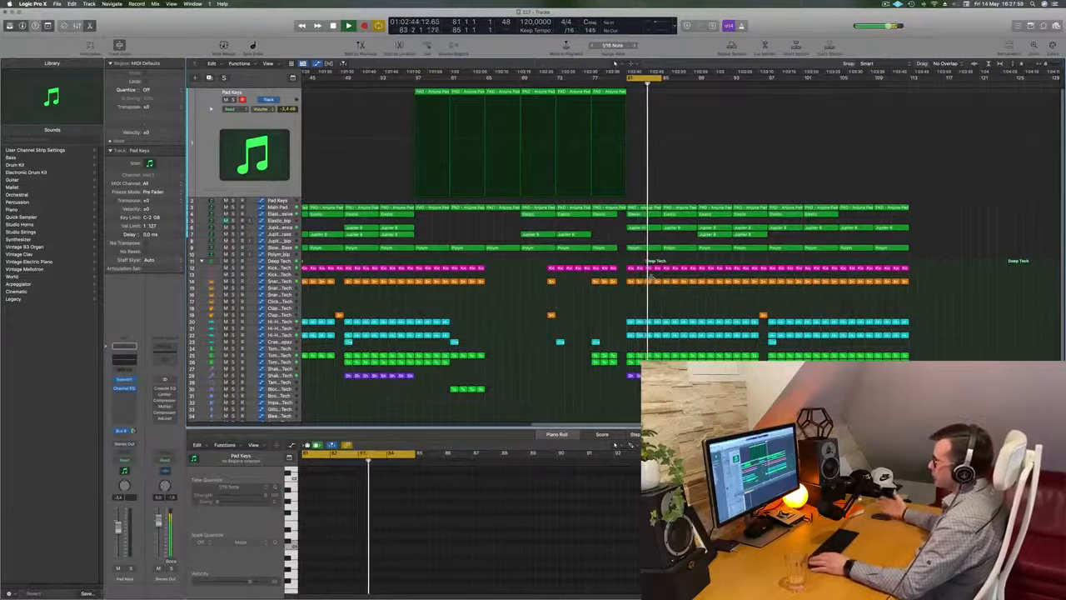
{"action": "key", "text": "space"}
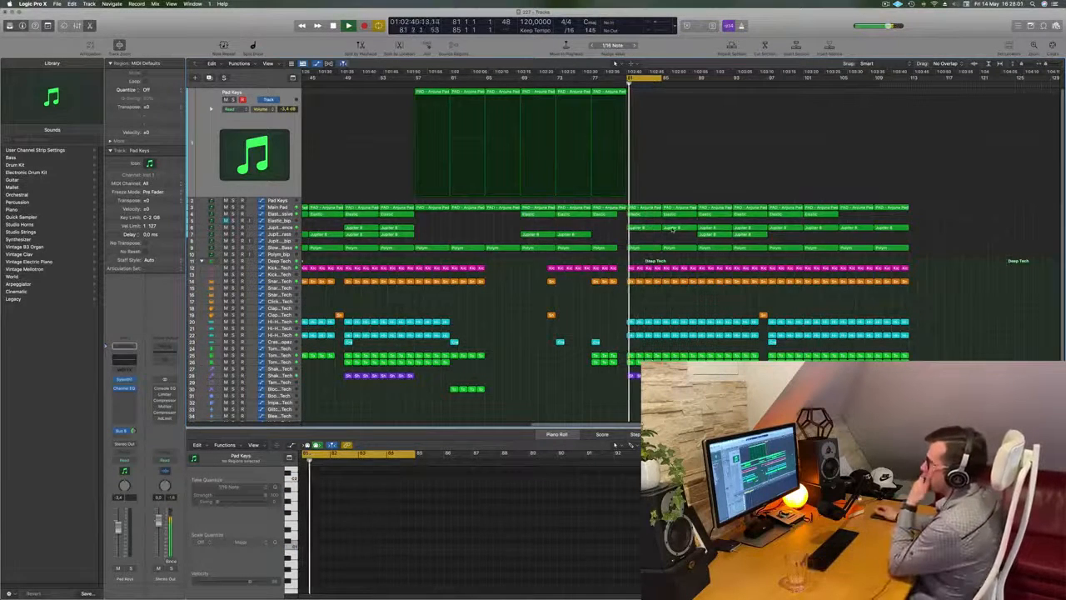
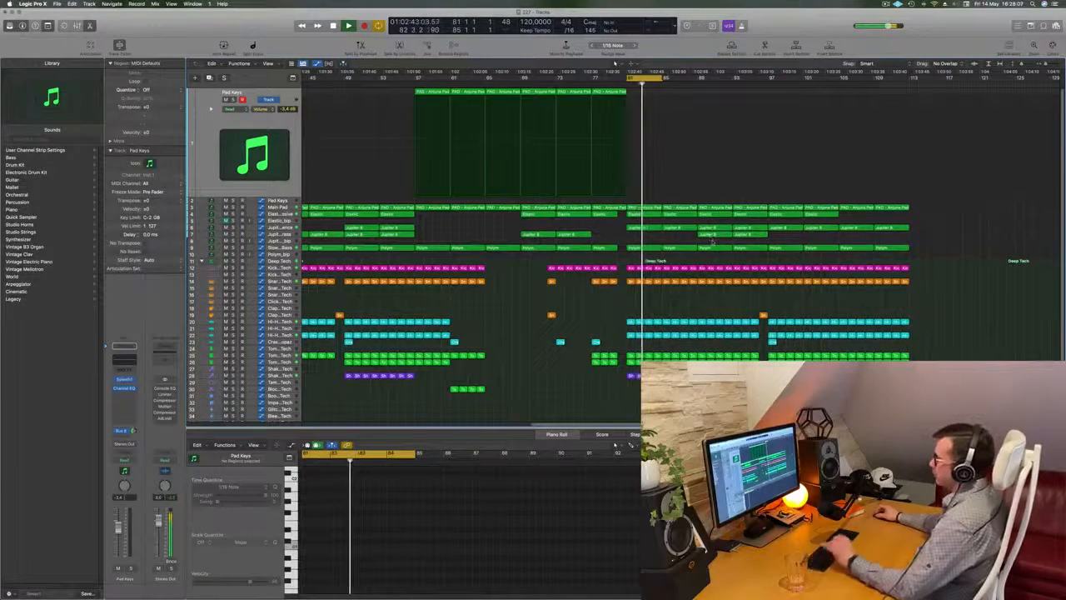
Step: Move the two lower-row Jupiter 8 regions from bar 89 so that they start at bar 97
{"action": "left_click_drag", "start_coordinate": [713, 242], "coordinate": [786, 240]}
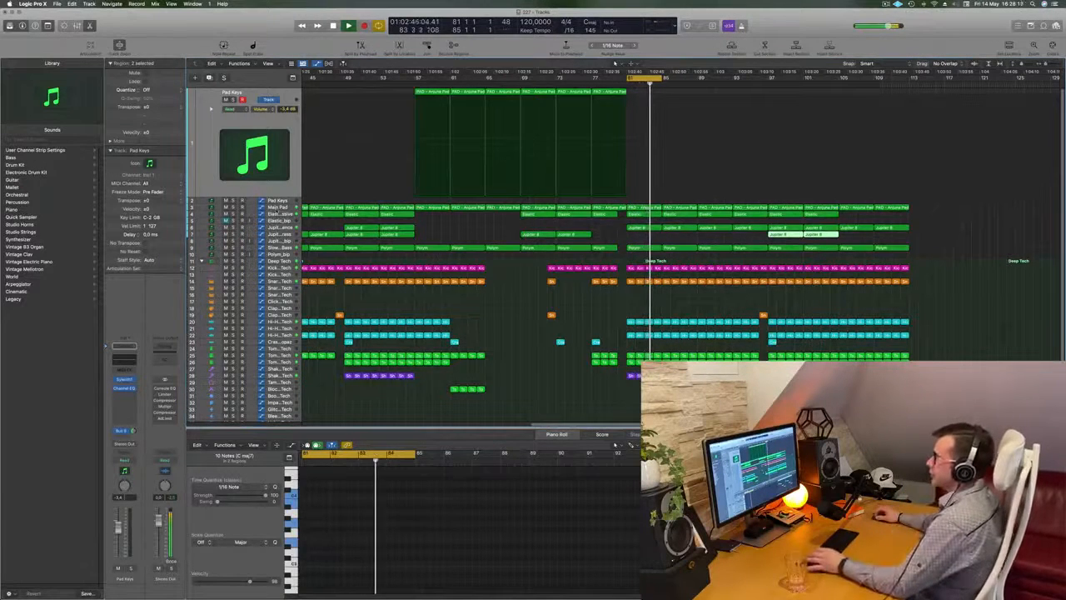
Step: Duplicate the Elastic - Massive track and replace the new track's instrument with CS-80V2 in stereo
{"action": "left_click", "coordinate": [279, 208]}
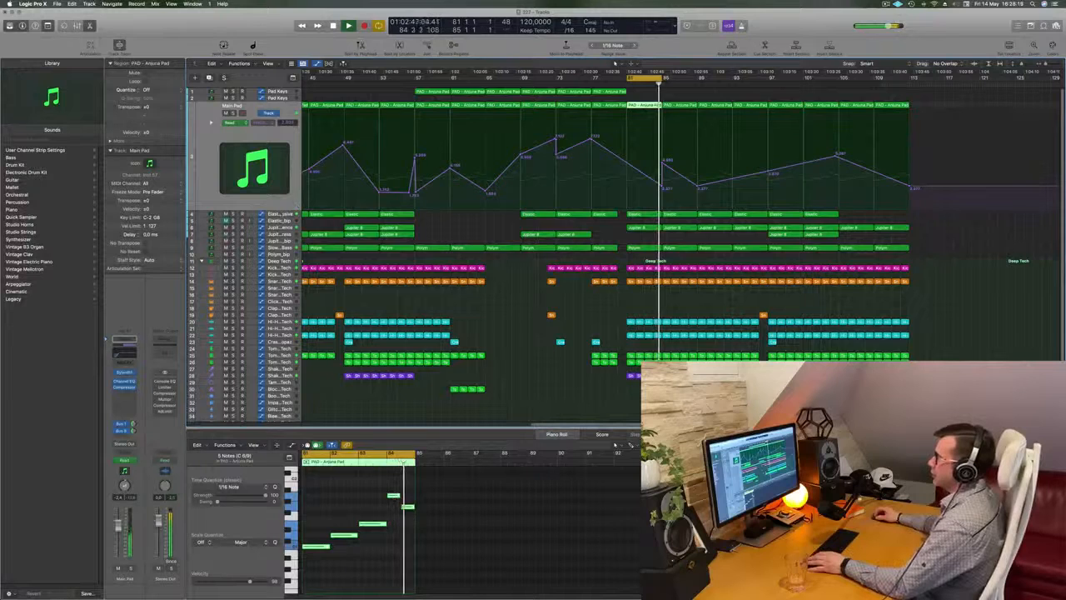
{"action": "key", "text": "Down"}
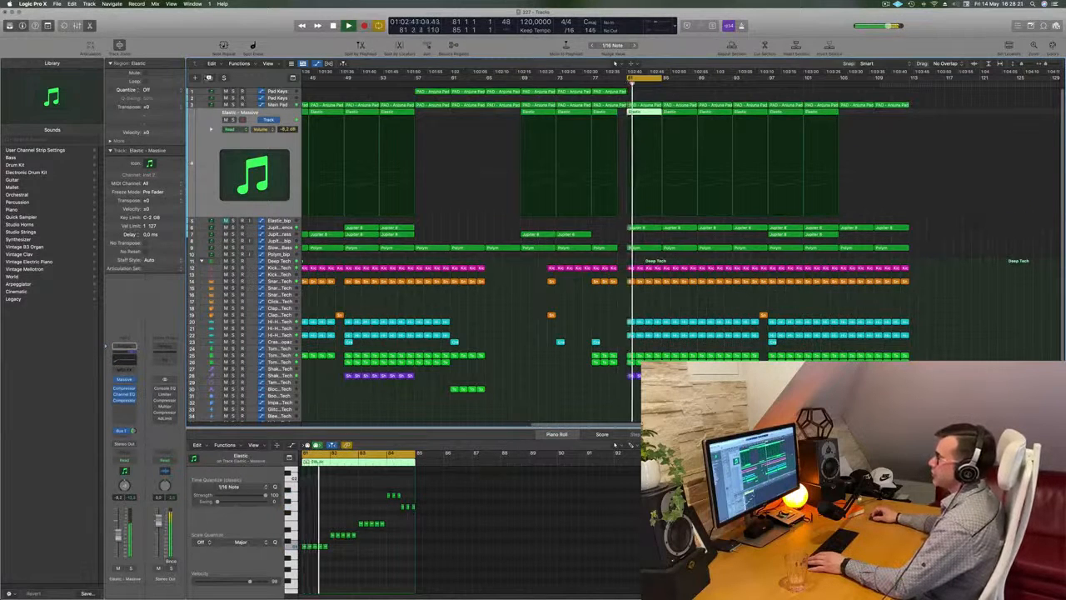
{"action": "key", "text": "Down"}
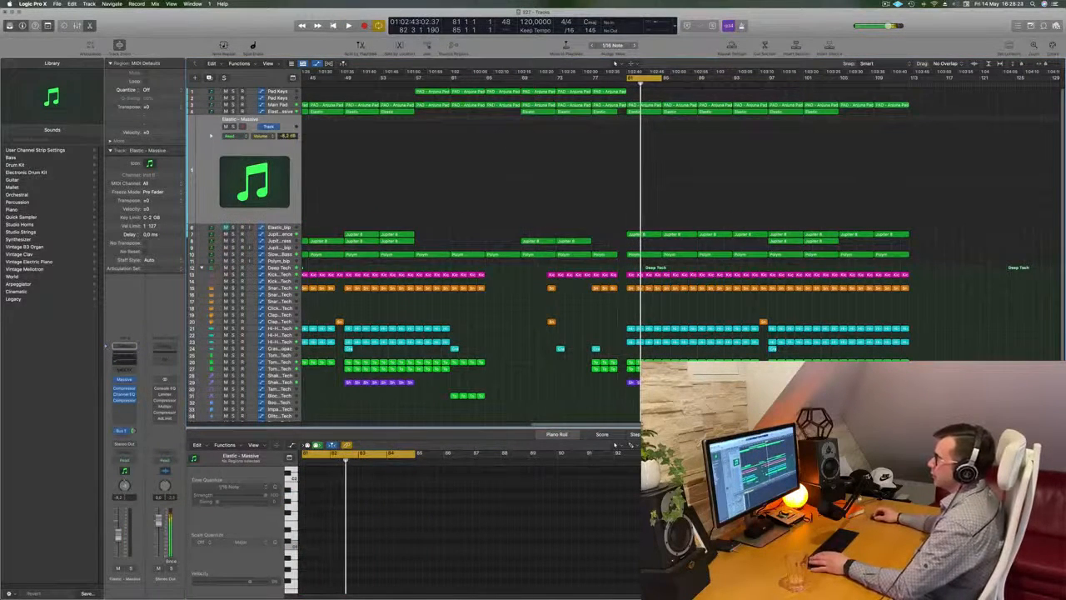
{"action": "left_click", "coordinate": [126, 380]}
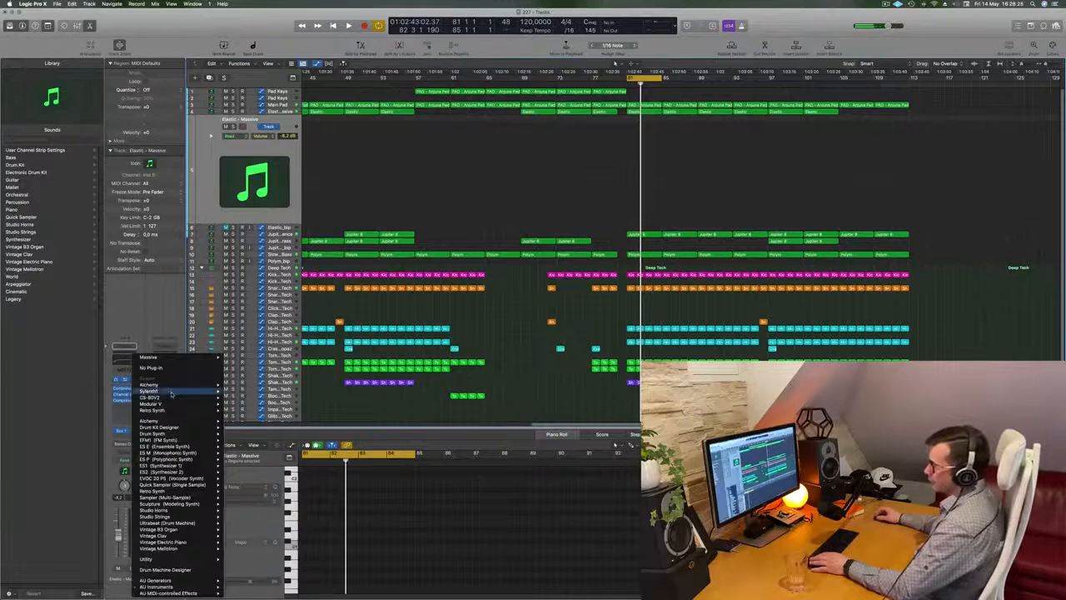
{"action": "mouse_move", "coordinate": [170, 400]}
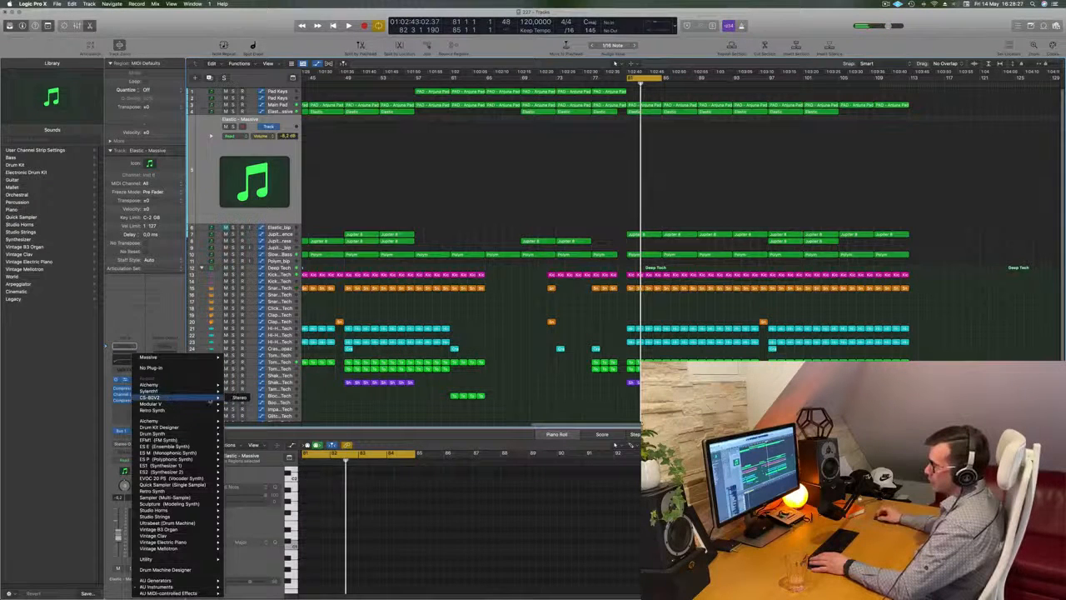
{"action": "left_click", "coordinate": [239, 398]}
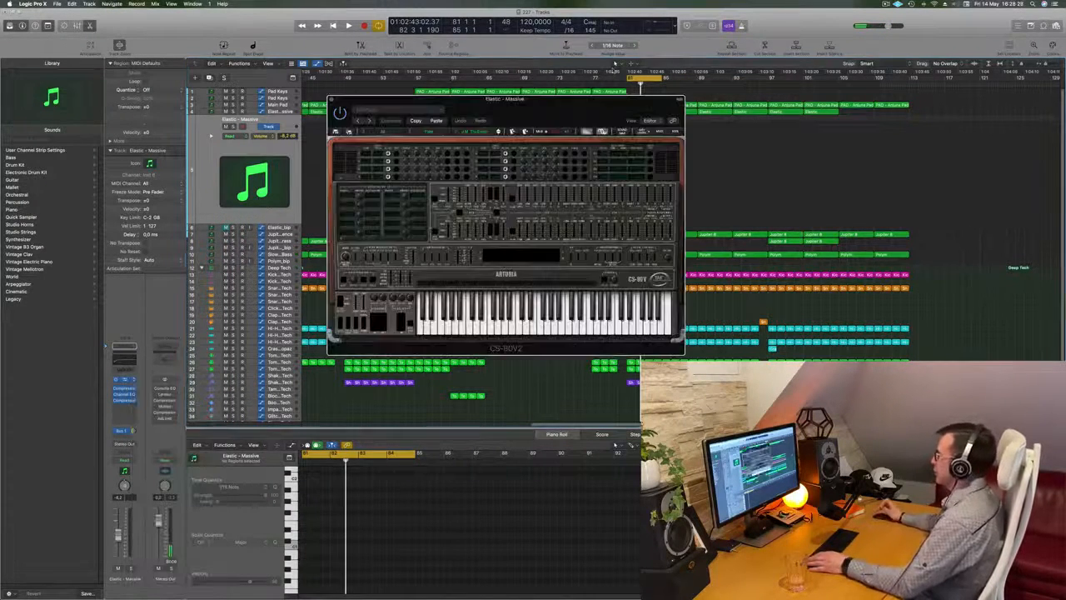
Step: Copy the Elastic region at bar 81 onto the new CS-80V2 track and play the cycled section
{"action": "left_click_drag", "start_coordinate": [546, 105], "coordinate": [980, 191]}
{"action": "left_click", "coordinate": [644, 112]}
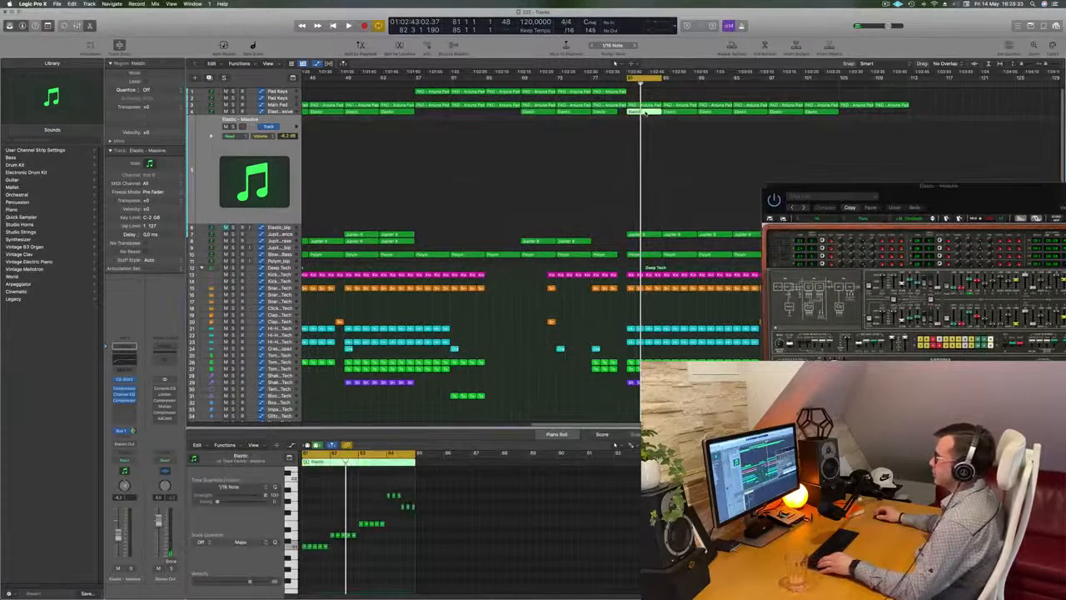
{"action": "left_click_drag", "start_coordinate": [644, 112], "coordinate": [643, 223]}
{"action": "left_click_drag", "start_coordinate": [921, 197], "coordinate": [502, 201]}
{"action": "key", "text": "space"}
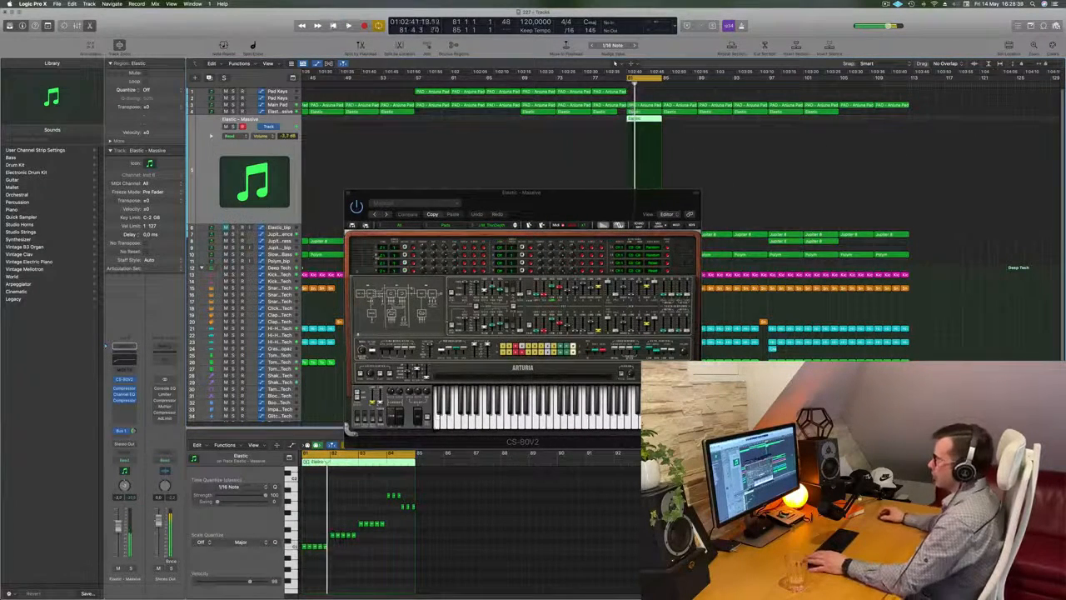
Step: Transpose all notes in the copied Elastic region up by octaves and play the cycle again
{"action": "key", "text": "space"}
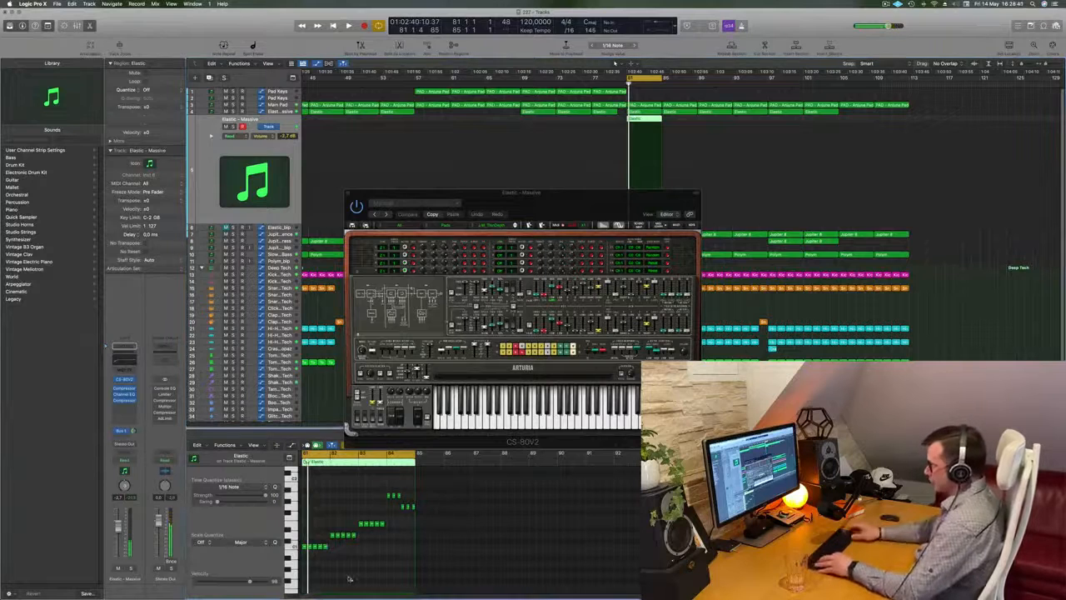
{"action": "key", "text": "super+a"}
{"action": "key", "text": "alt+shift+Up"}
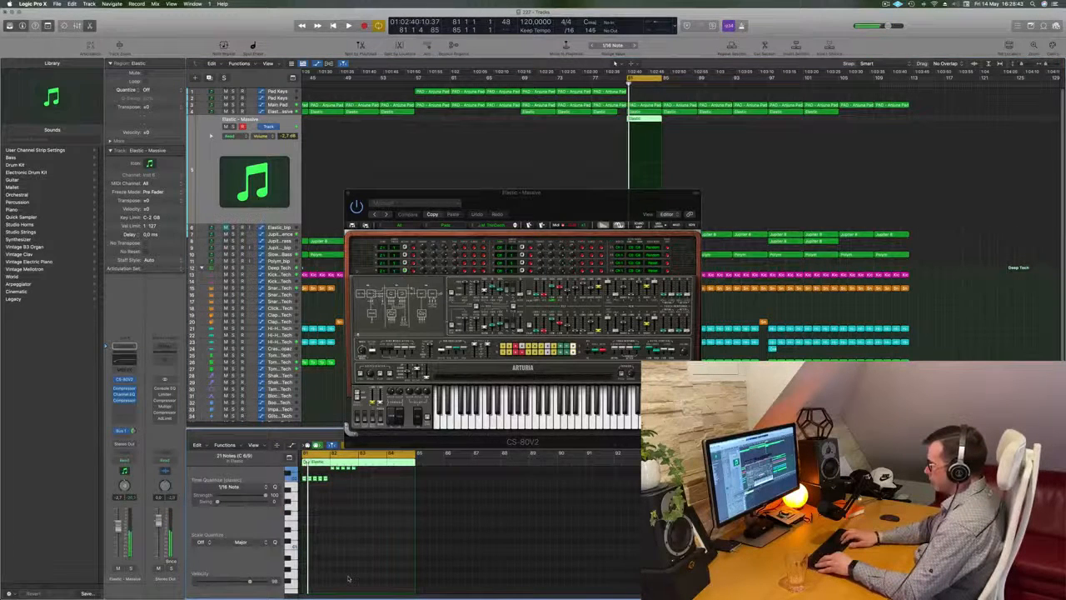
{"action": "key", "text": "space"}
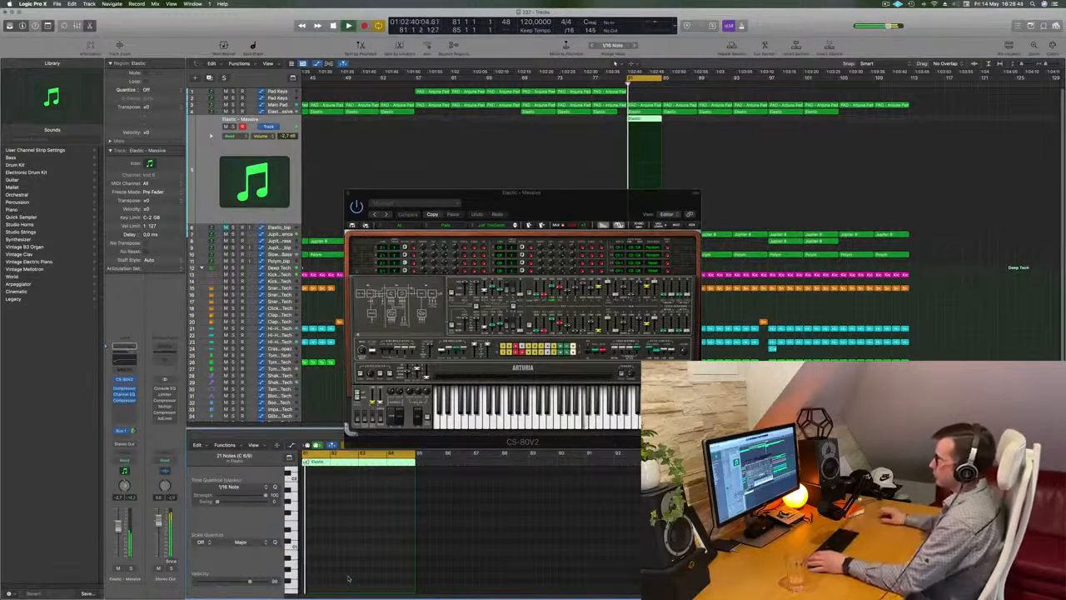
Step: Lower the CS-80V2 track's volume to -11.6 dB, then step forward through the synth's presets during playback, with the piano roll closed
{"action": "left_click_drag", "start_coordinate": [518, 192], "coordinate": [757, 154]}
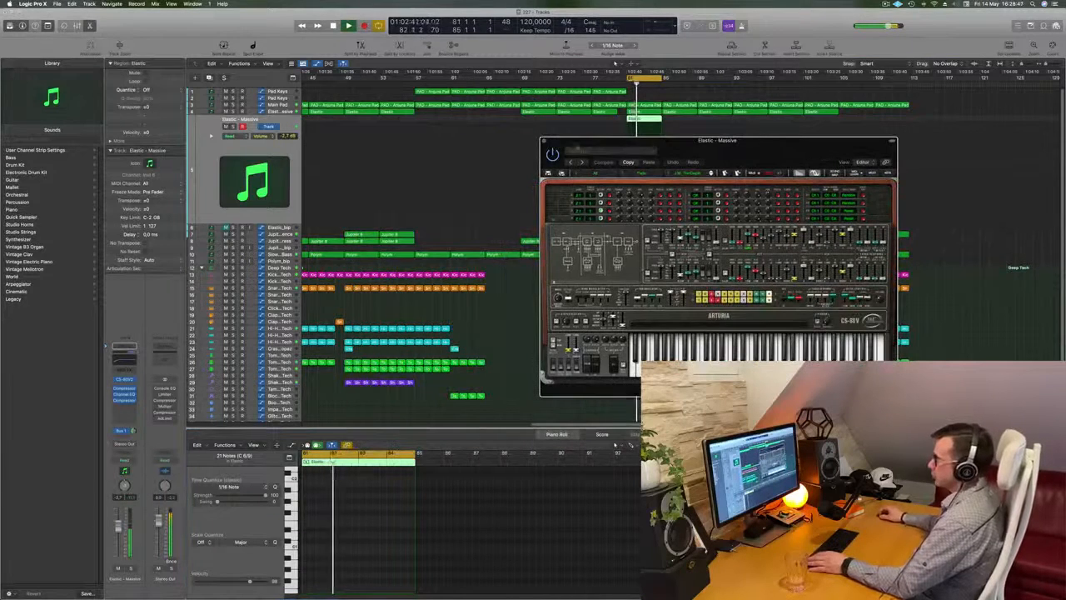
{"action": "left_click_drag", "start_coordinate": [118, 543], "coordinate": [117, 546]}
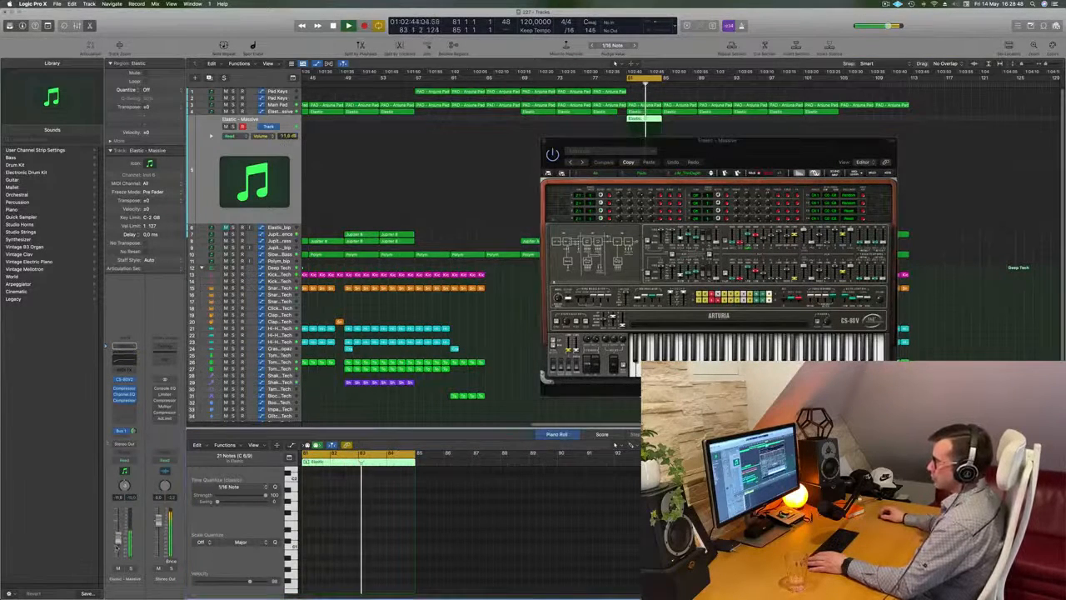
{"action": "key", "text": "space"}
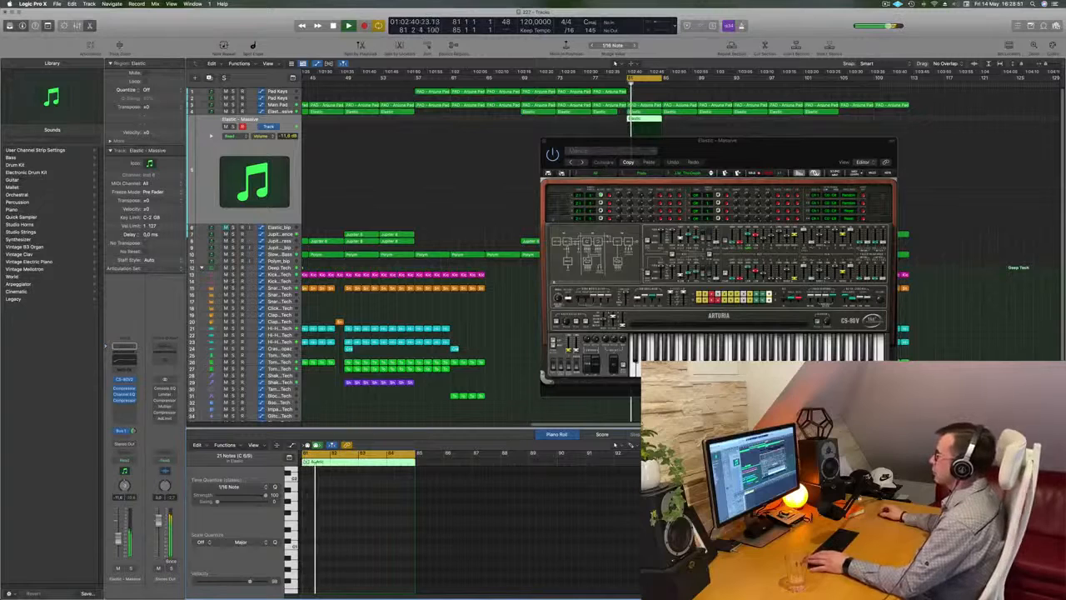
{"action": "left_click", "coordinate": [712, 173]}
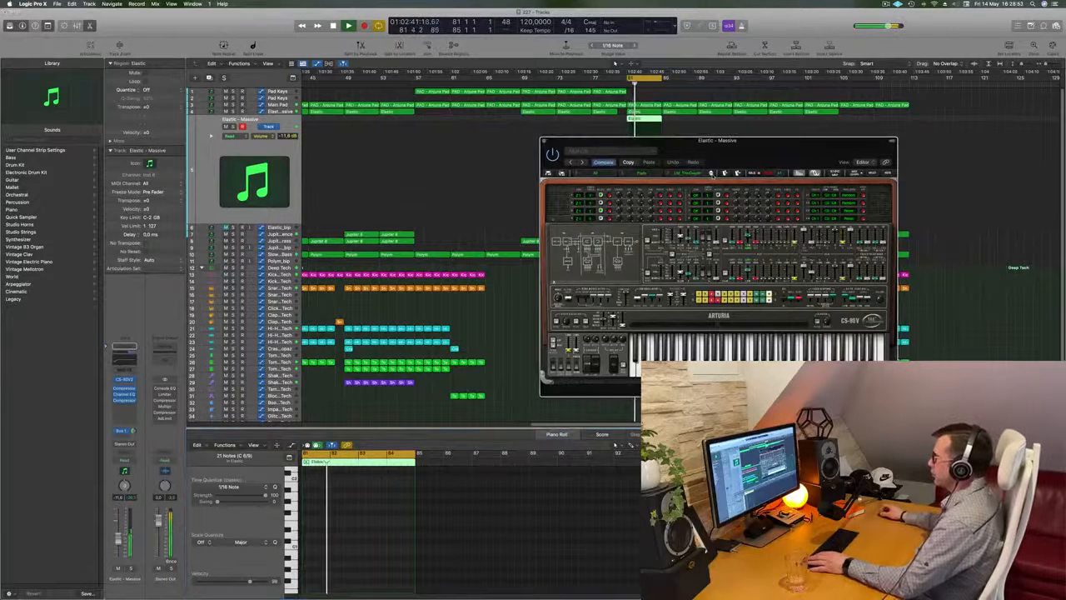
{"action": "left_click", "coordinate": [712, 173]}
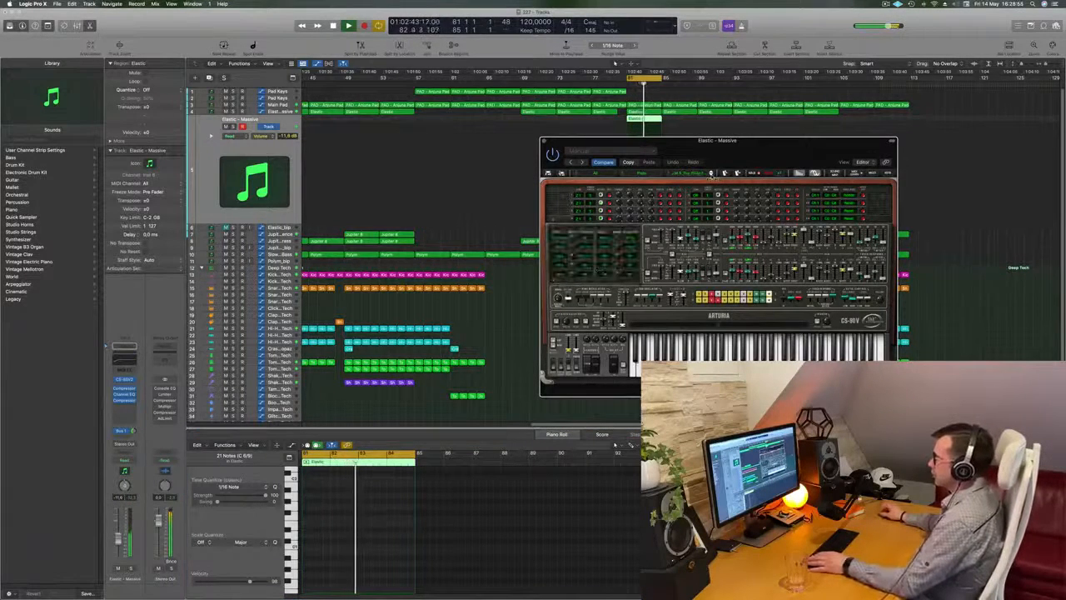
{"action": "left_click_drag", "start_coordinate": [775, 146], "coordinate": [588, 219]}
{"action": "key", "text": "space"}
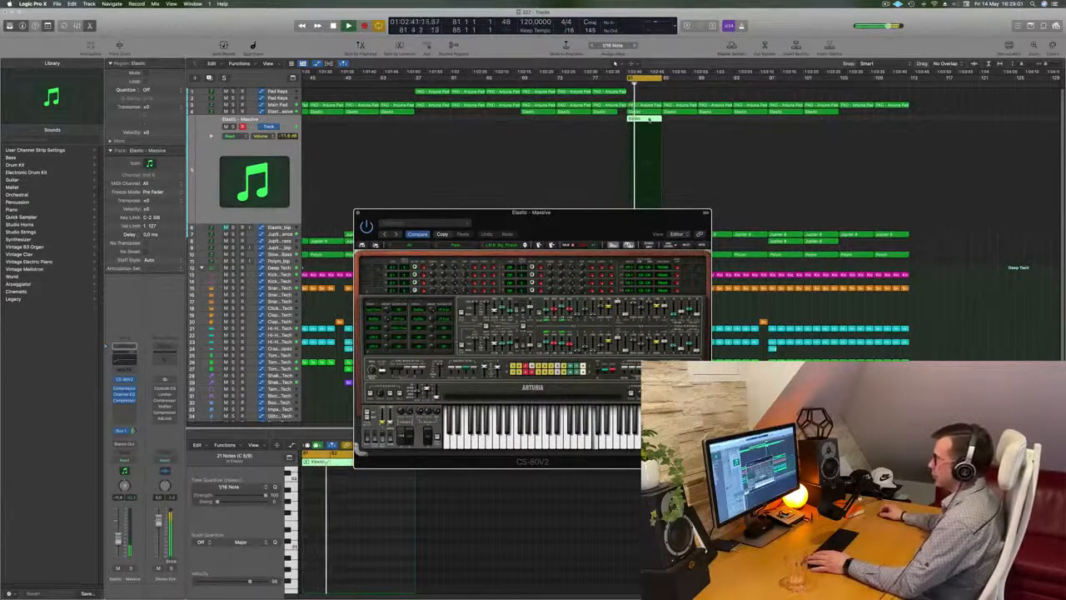
{"action": "double_click", "coordinate": [653, 118]}
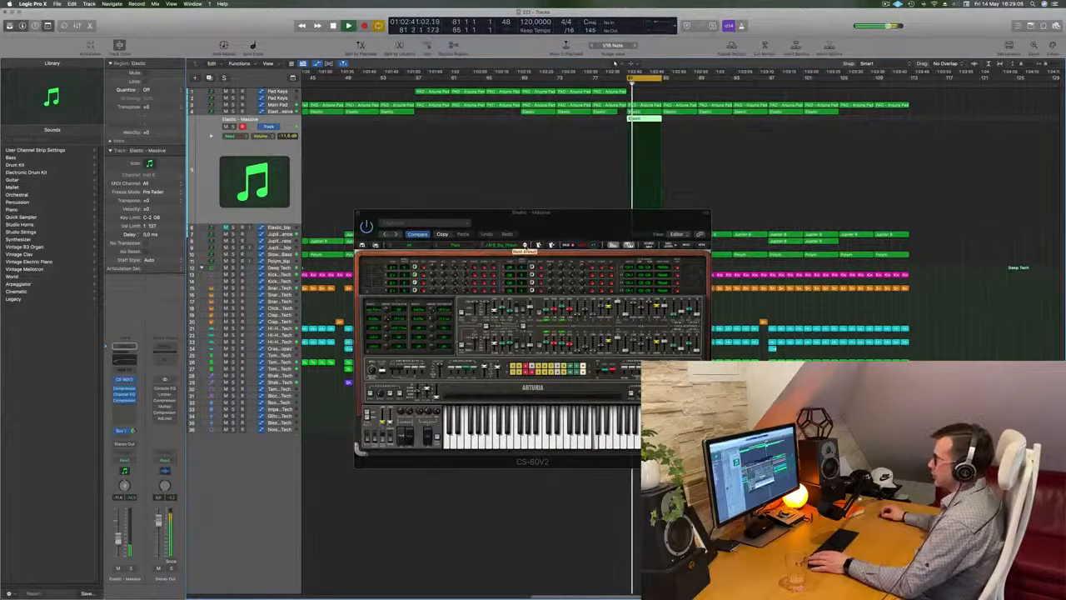
{"action": "left_click", "coordinate": [525, 246]}
{"action": "left_click_drag", "start_coordinate": [552, 222], "coordinate": [736, 212]}
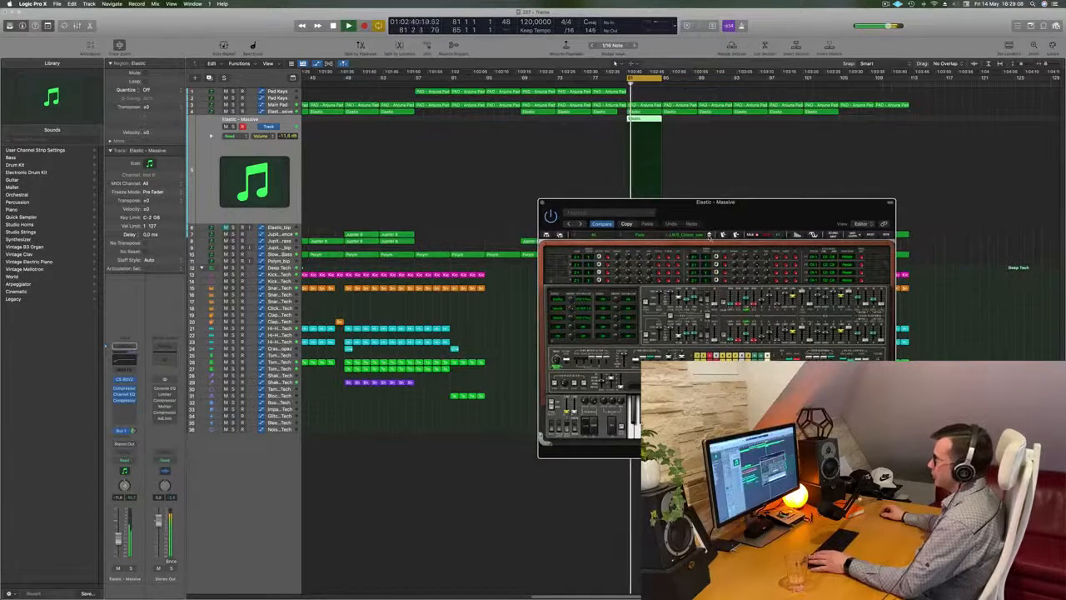
Step: Lower the CS-80V2 track's volume to -15.3 dB and audition the following presets one by one
{"action": "left_click_drag", "start_coordinate": [117, 539], "coordinate": [117, 544]}
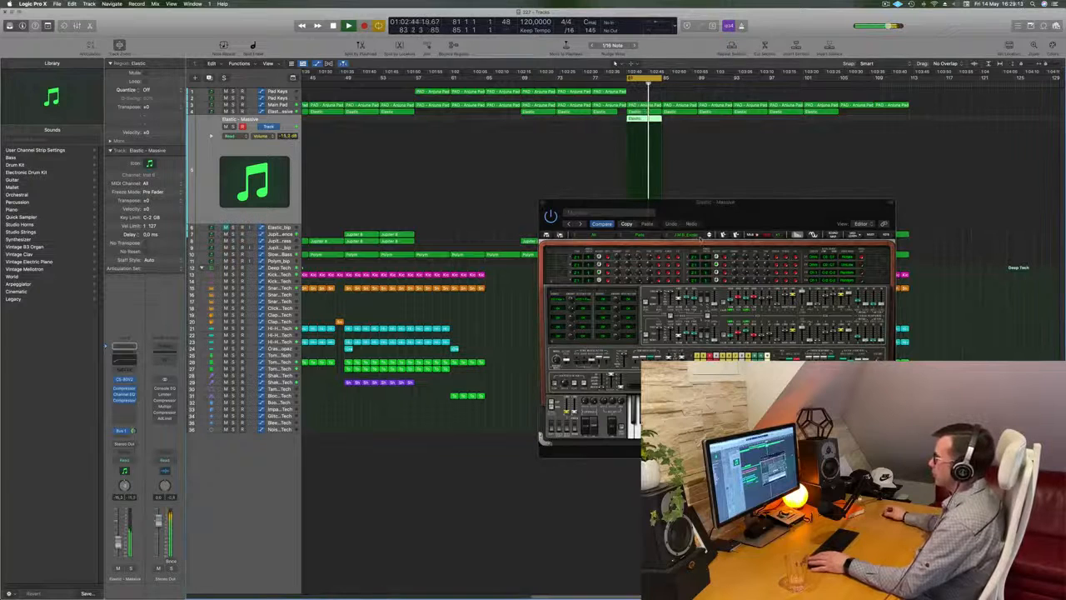
{"action": "left_click", "coordinate": [708, 235]}
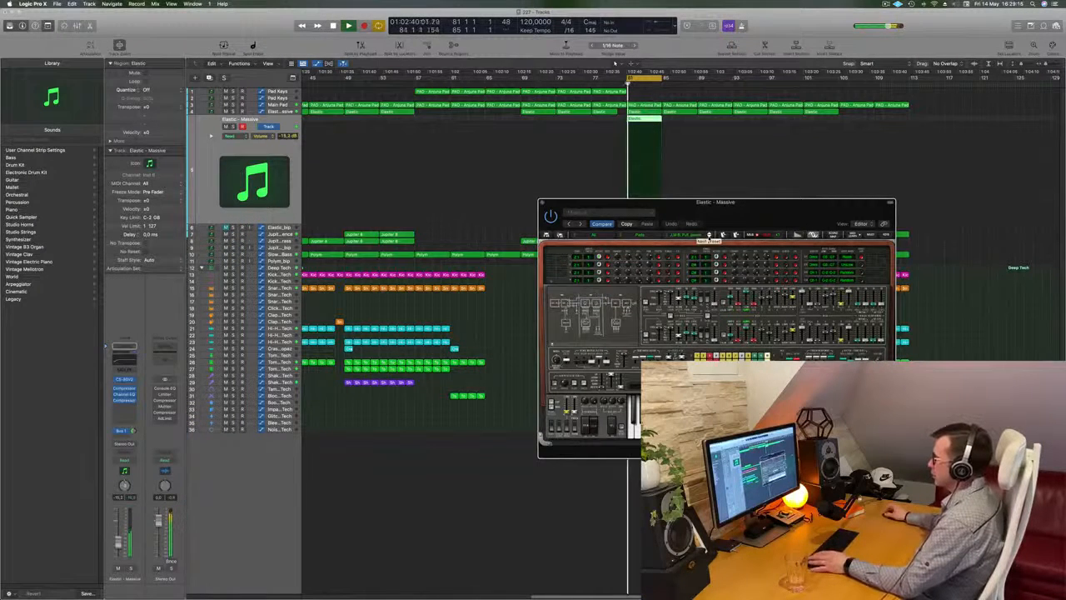
{"action": "left_click", "coordinate": [708, 235]}
{"action": "left_click", "coordinate": [708, 235]}
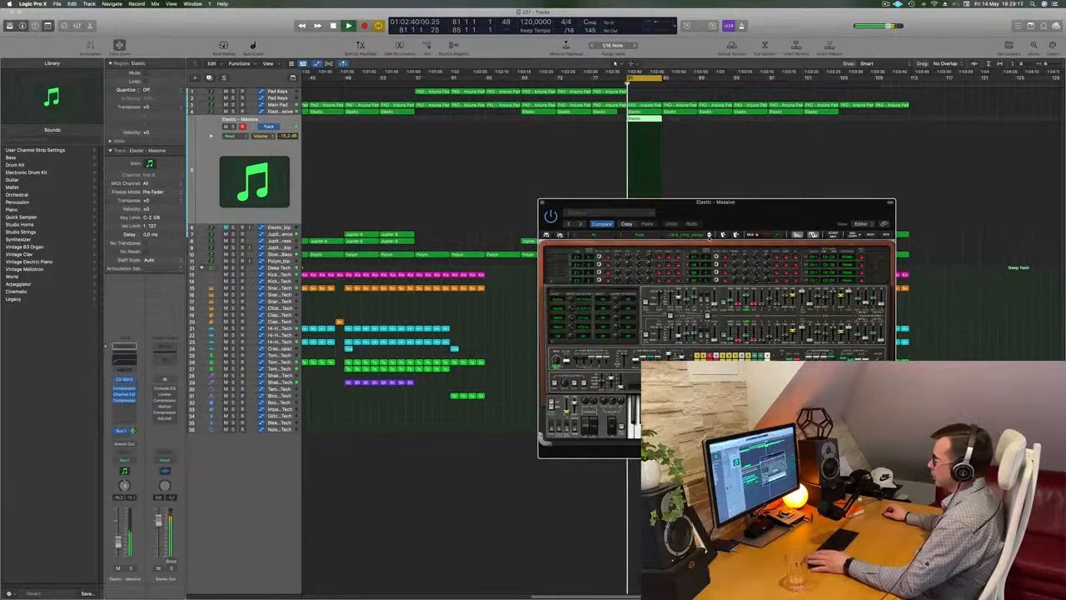
{"action": "left_click", "coordinate": [709, 235]}
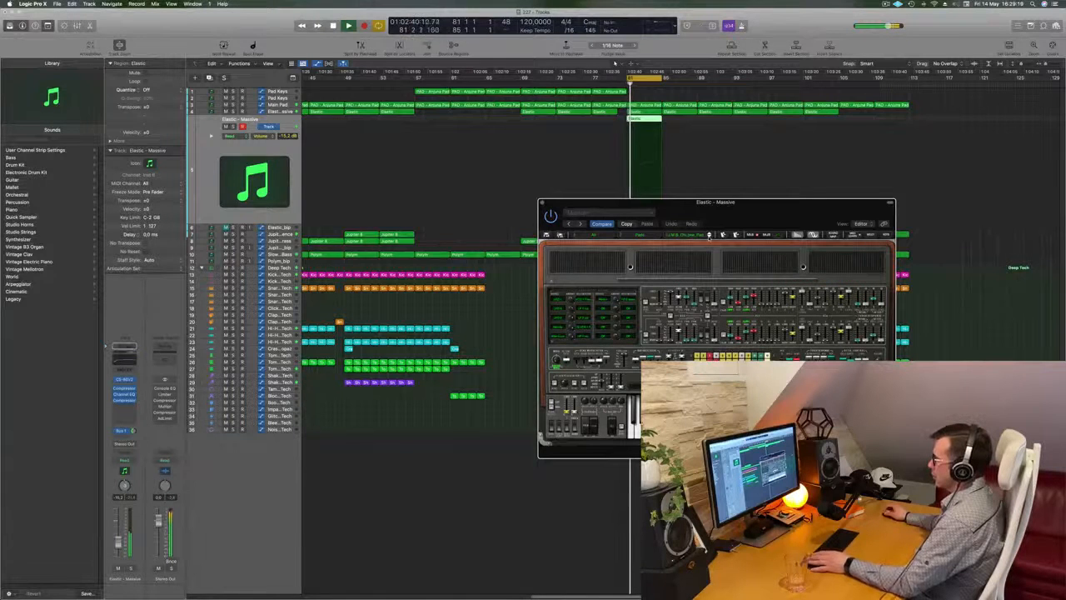
{"action": "left_click", "coordinate": [709, 235]}
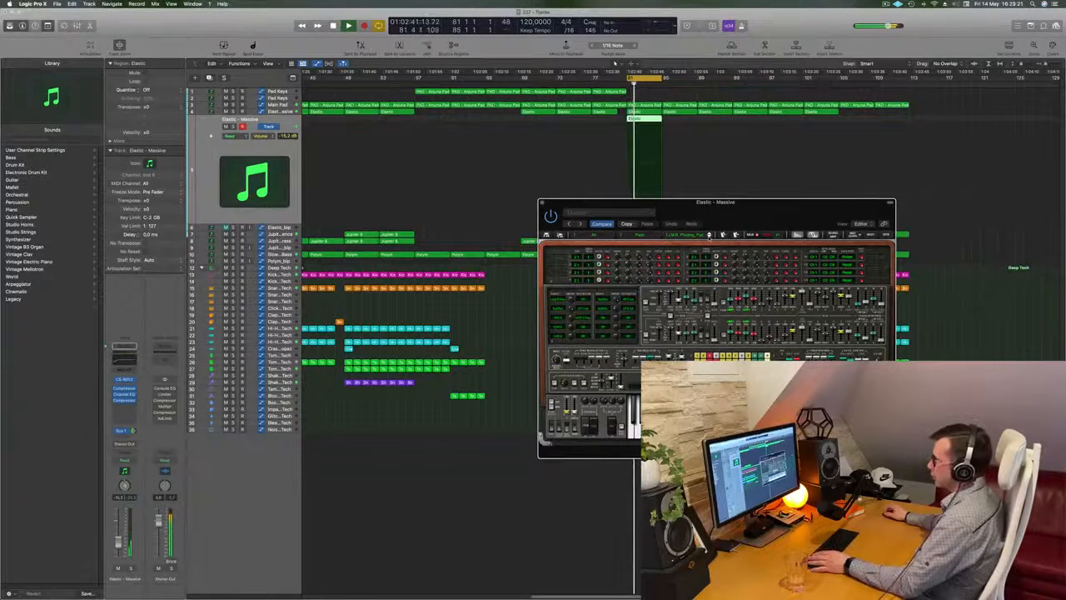
Step: Raise the CS-80V2 track's volume to about -2 dB and audition the next two presets, restarting the cycle between them
{"action": "left_click_drag", "start_coordinate": [118, 542], "coordinate": [118, 524]}
{"action": "key", "text": "space"}
{"action": "key", "text": "space"}
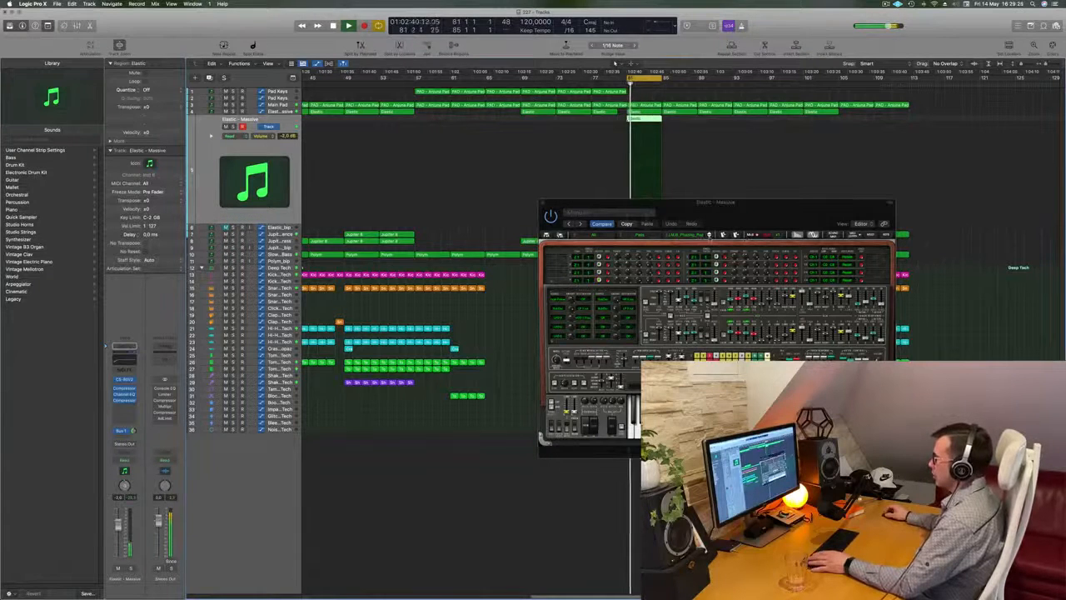
{"action": "left_click", "coordinate": [709, 234]}
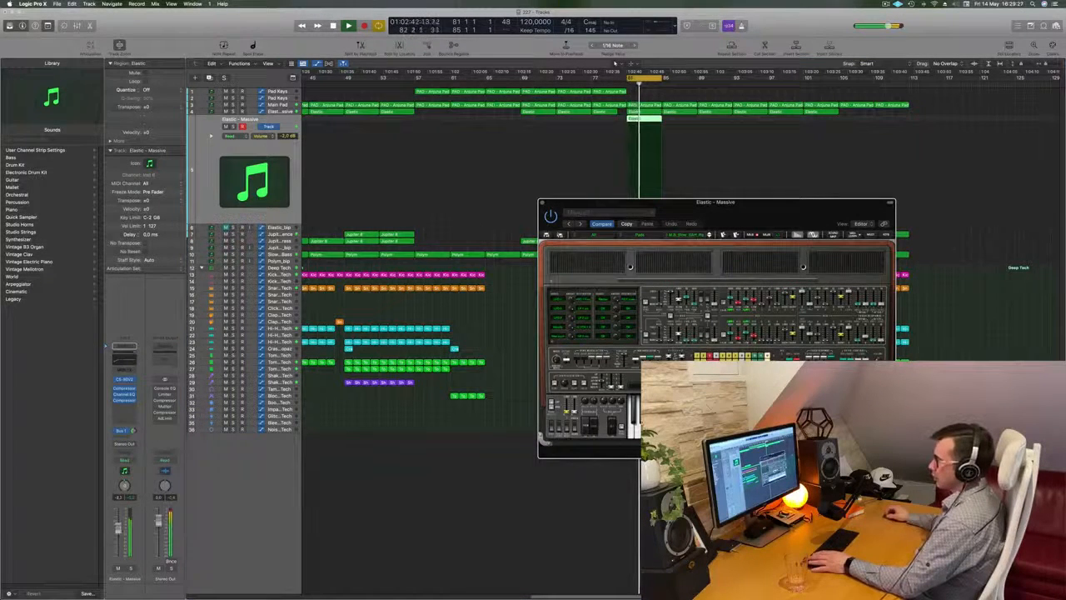
{"action": "left_click", "coordinate": [641, 173]}
{"action": "key", "text": "space"}
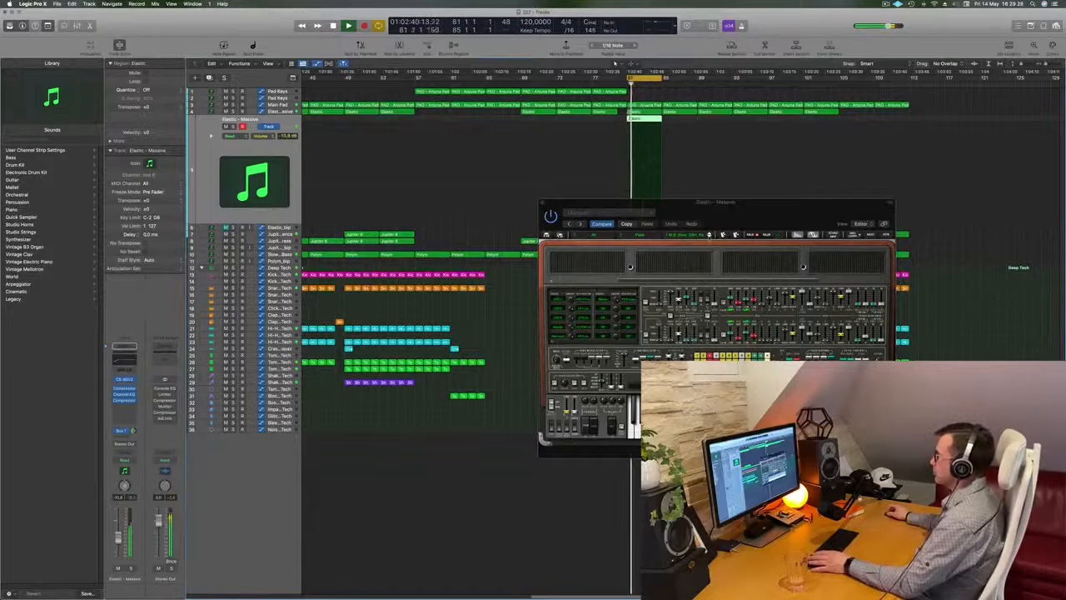
{"action": "left_click", "coordinate": [709, 235]}
{"action": "key", "text": "space"}
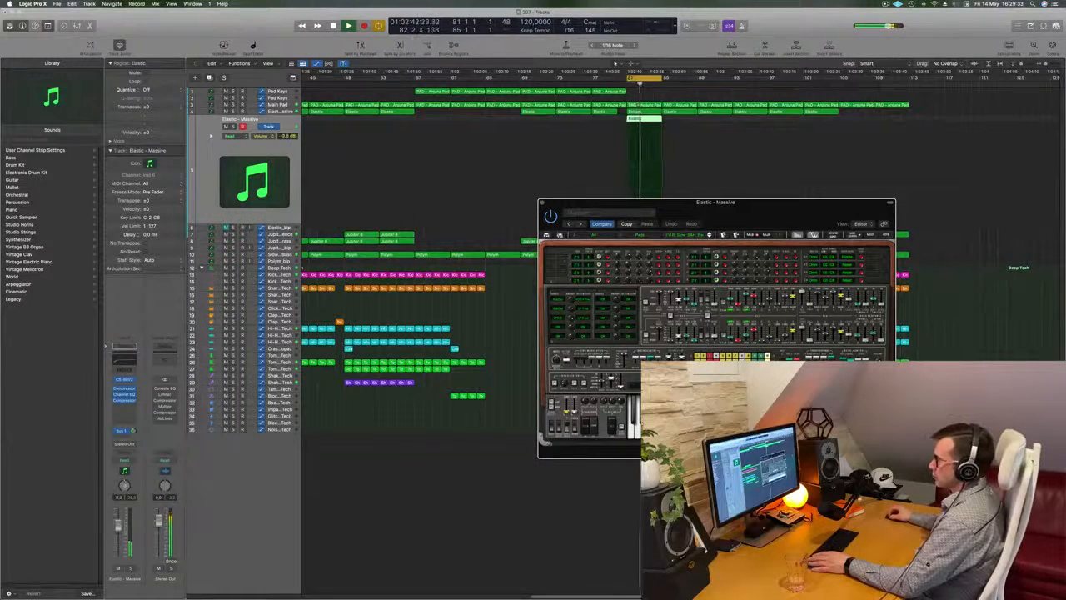
Step: Set the CS-80V2 track's volume to -2.1 dB and advance through the presets to a softer pad sound
{"action": "left_click", "coordinate": [118, 524]}
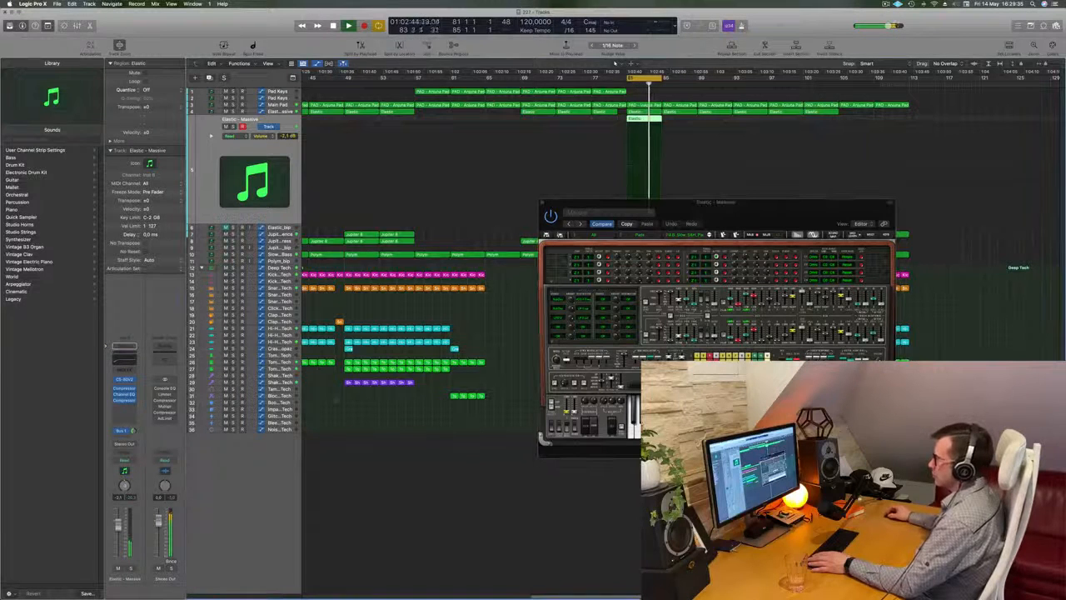
{"action": "left_click", "coordinate": [708, 236]}
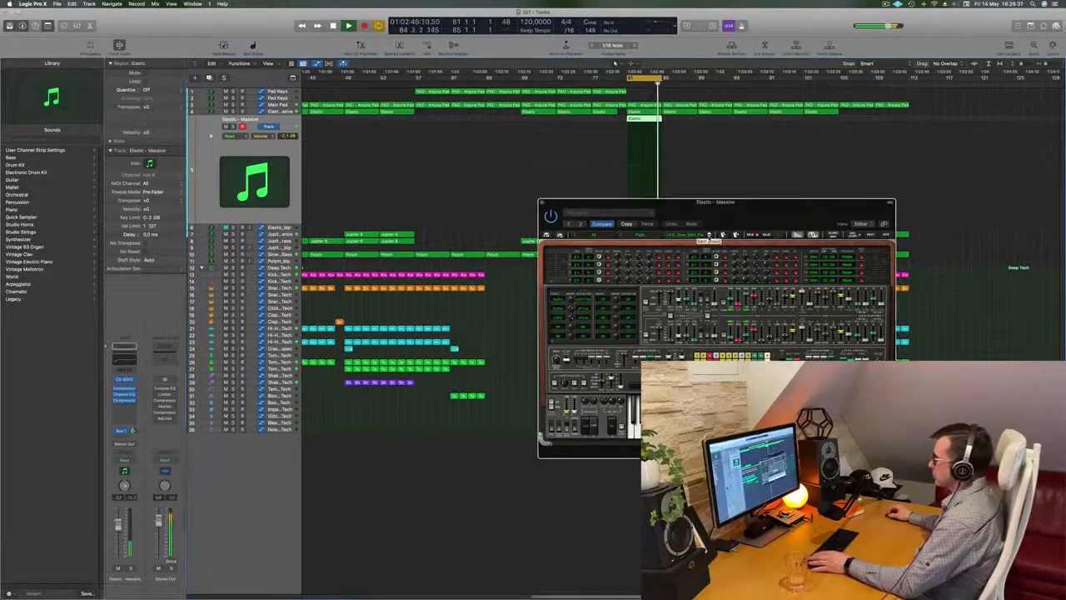
{"action": "left_click", "coordinate": [709, 235]}
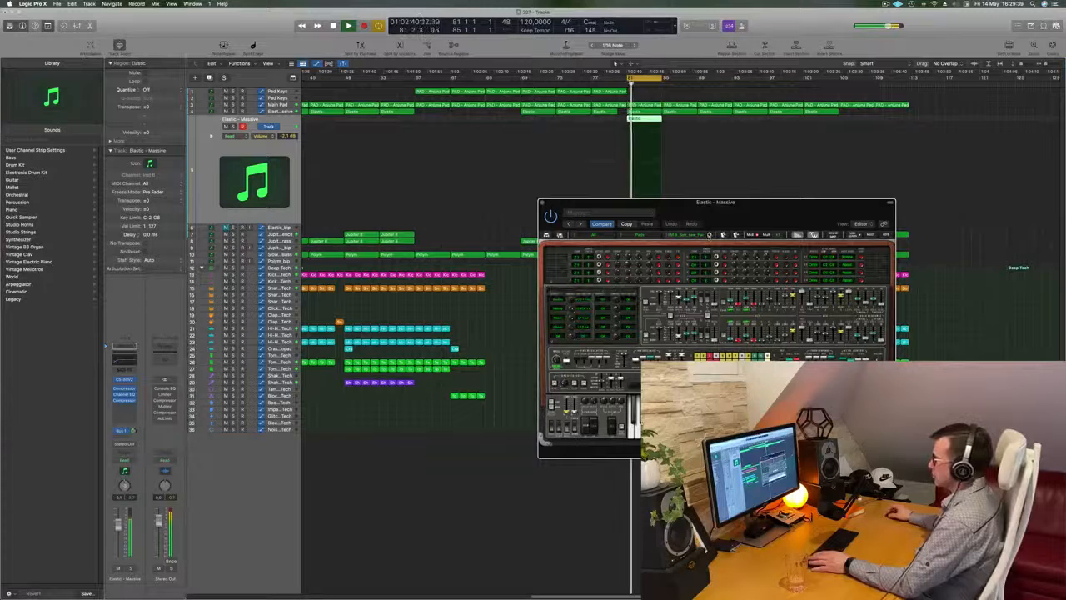
{"action": "left_click", "coordinate": [709, 235]}
Step: Restart the cycle from bar 81 and lower the CS-80V2 track's volume to -11.4 dB
{"action": "key", "text": "space"}
{"action": "key", "text": "space"}
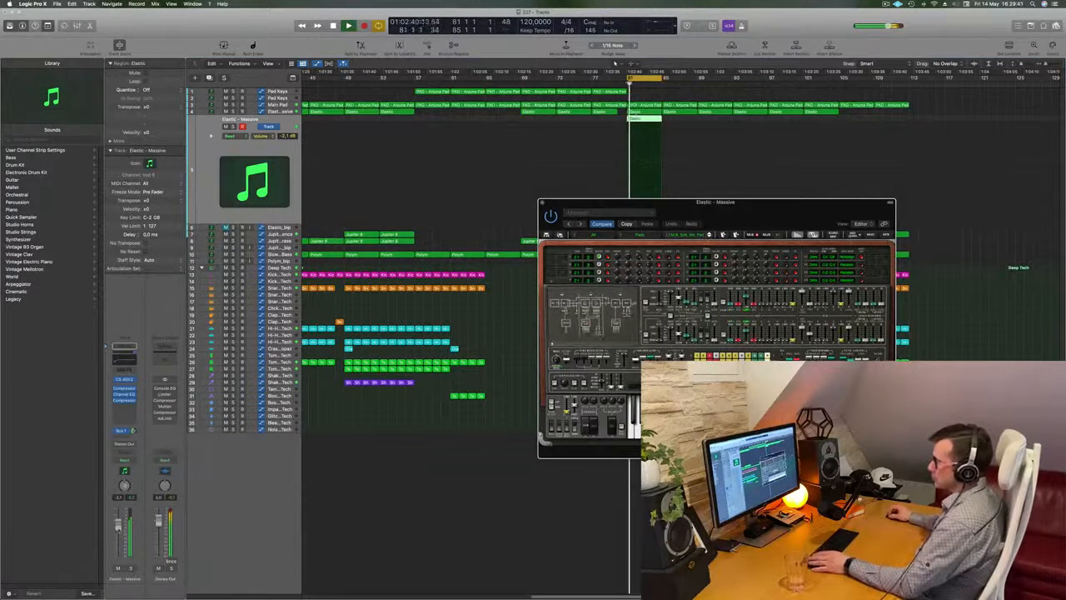
{"action": "left_click_drag", "start_coordinate": [118, 535], "coordinate": [118, 541]}
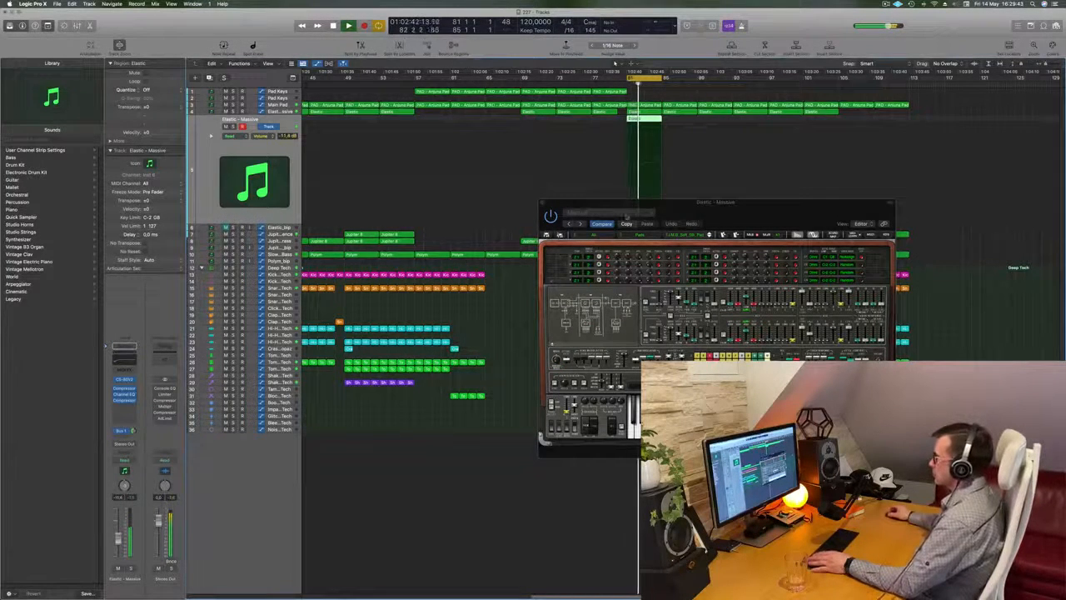
{"action": "left_click_drag", "start_coordinate": [725, 211], "coordinate": [688, 238]}
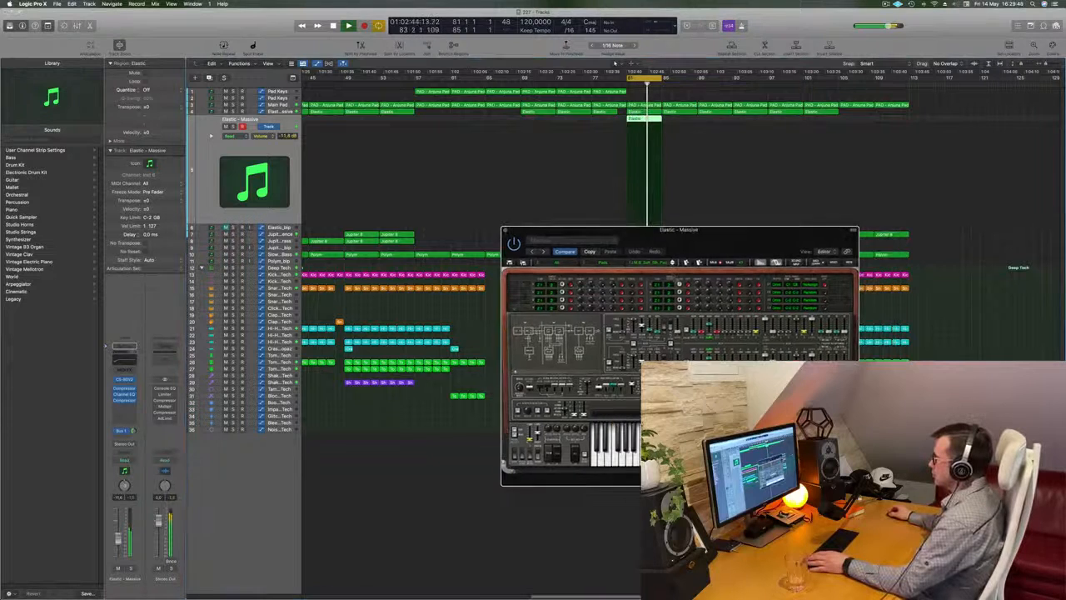
Step: Audition the next eight CS-80V2 pad presets one by one while the cycle plays
{"action": "left_click", "coordinate": [673, 264]}
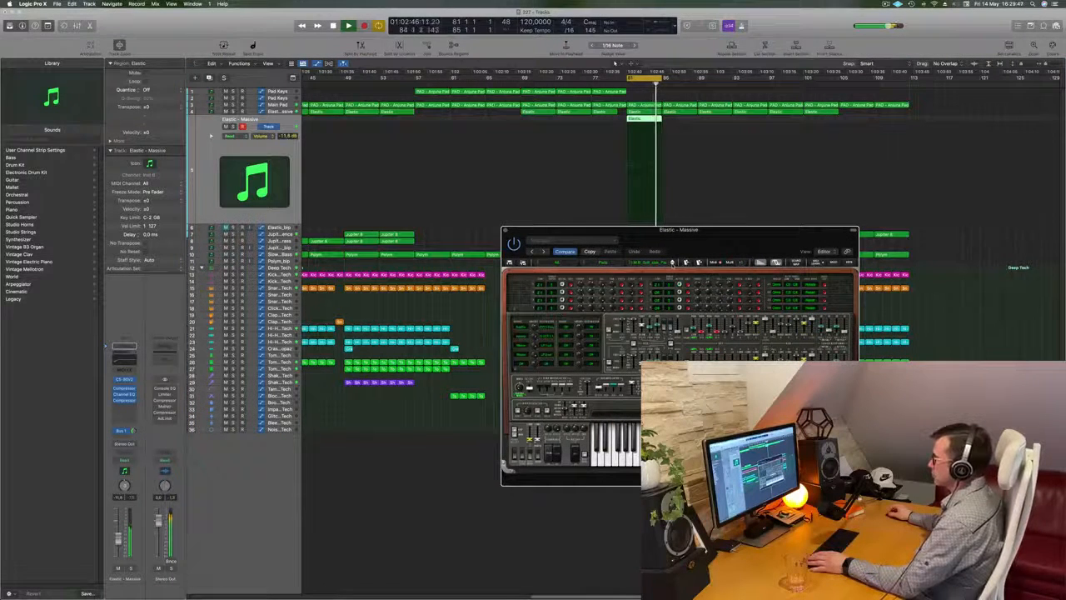
{"action": "left_click", "coordinate": [673, 264]}
{"action": "left_click", "coordinate": [673, 264]}
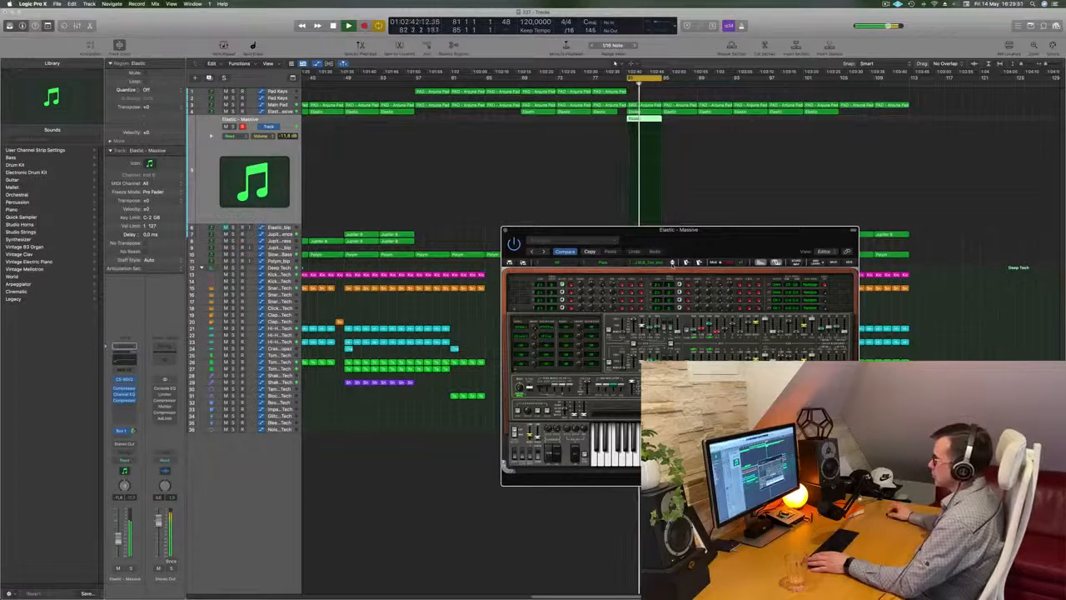
{"action": "left_click", "coordinate": [673, 263]}
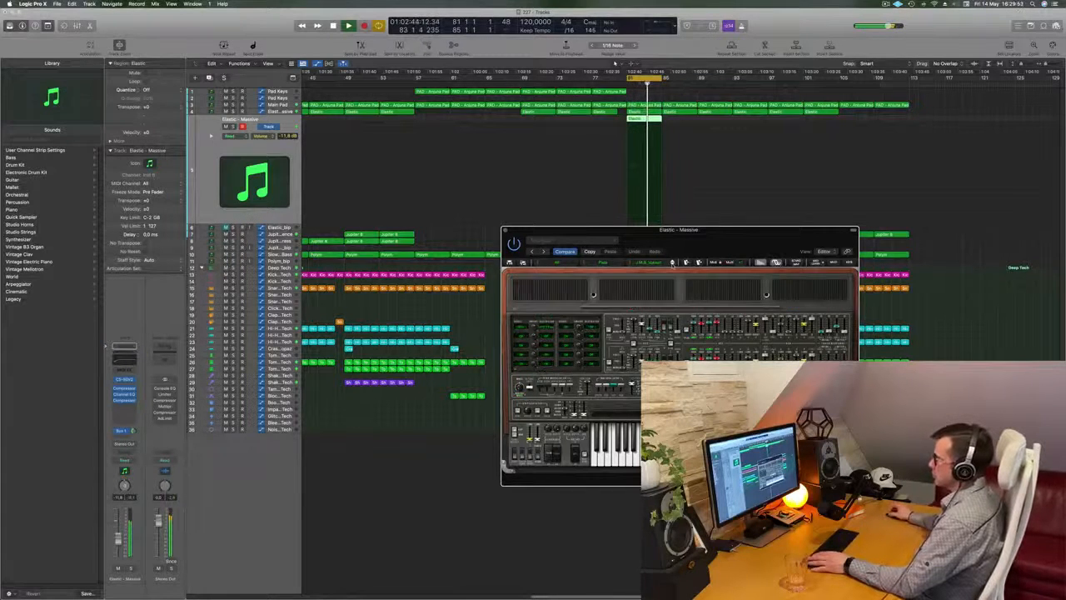
{"action": "left_click", "coordinate": [673, 263]}
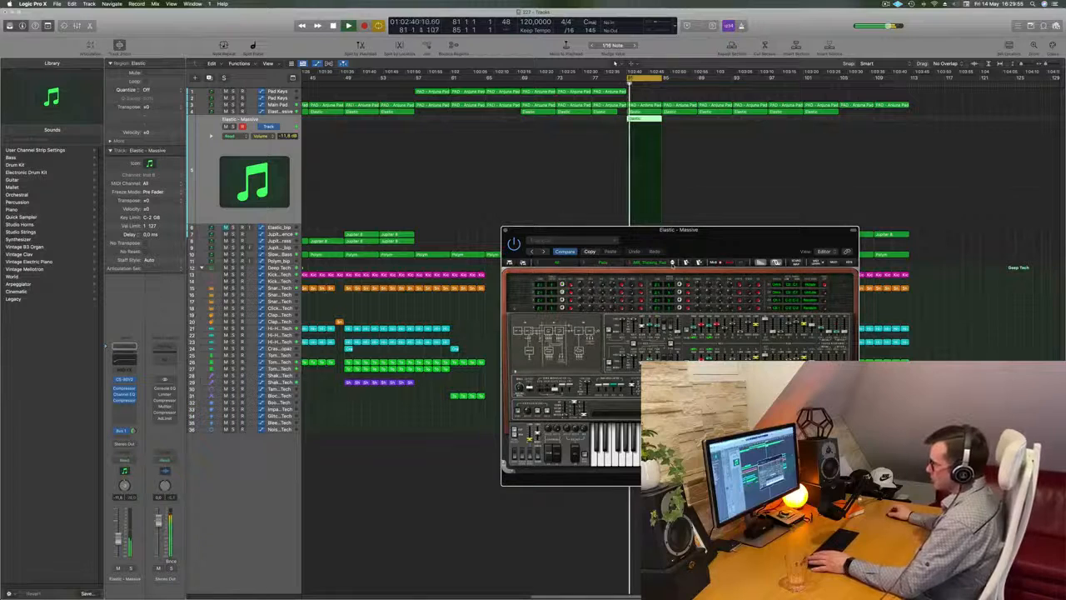
{"action": "left_click", "coordinate": [673, 264]}
{"action": "left_click", "coordinate": [673, 264]}
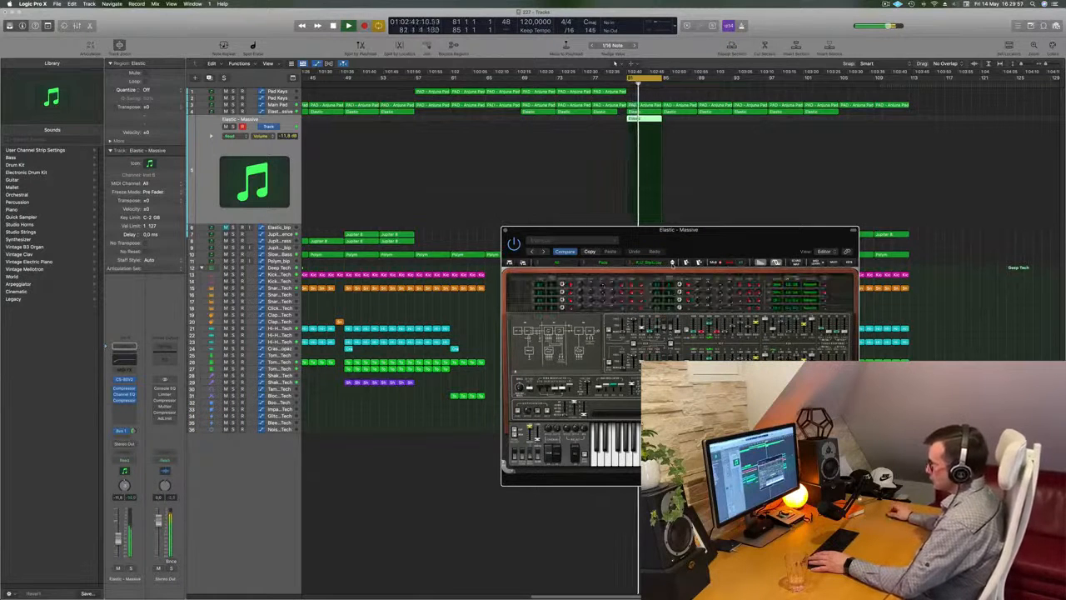
{"action": "left_click", "coordinate": [674, 264]}
Step: Restart the cycle from bar 81 and audition two further pad presets, then restart the cycle again
{"action": "key", "text": "space"}
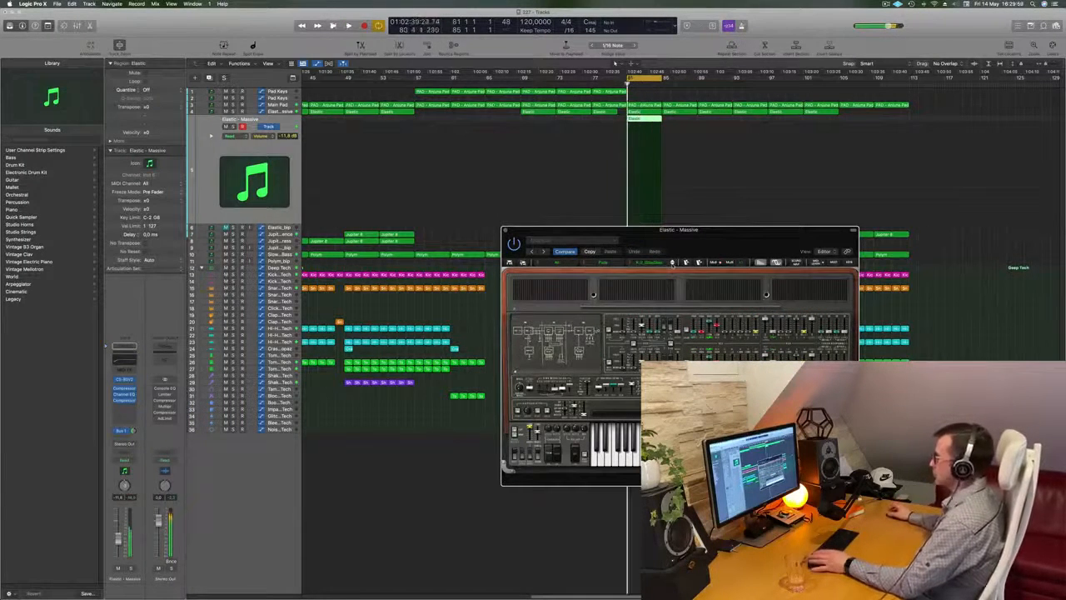
{"action": "key", "text": "space"}
{"action": "left_click", "coordinate": [673, 264]}
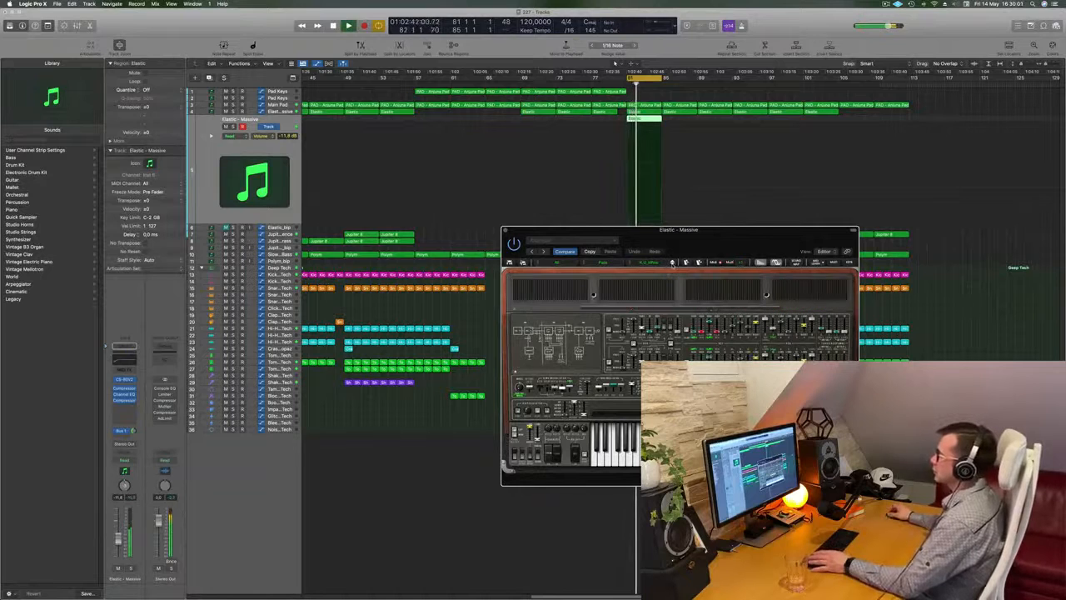
{"action": "left_click", "coordinate": [673, 264]}
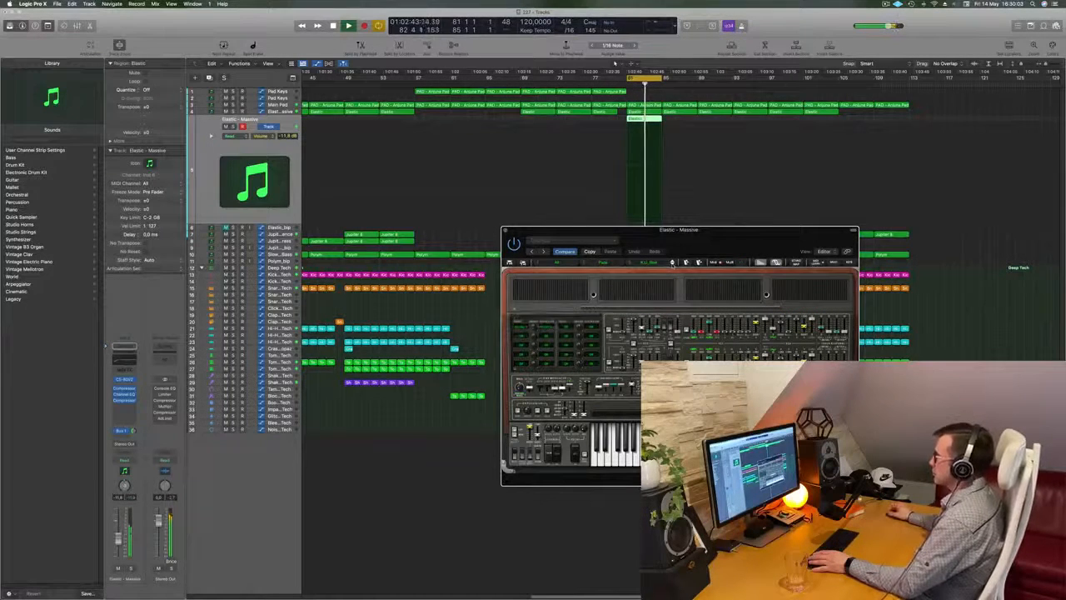
{"action": "key", "text": "space"}
{"action": "key", "text": "space"}
Step: Shift the CS-80V2 window slightly and audition three more pad presets
{"action": "mouse_move", "coordinate": [703, 250]}
{"action": "left_mouse_down"}
{"action": "mouse_move", "coordinate": [738, 224]}
{"action": "mouse_move", "coordinate": [499, 268]}
{"action": "mouse_move", "coordinate": [723, 251]}
{"action": "left_mouse_up"}
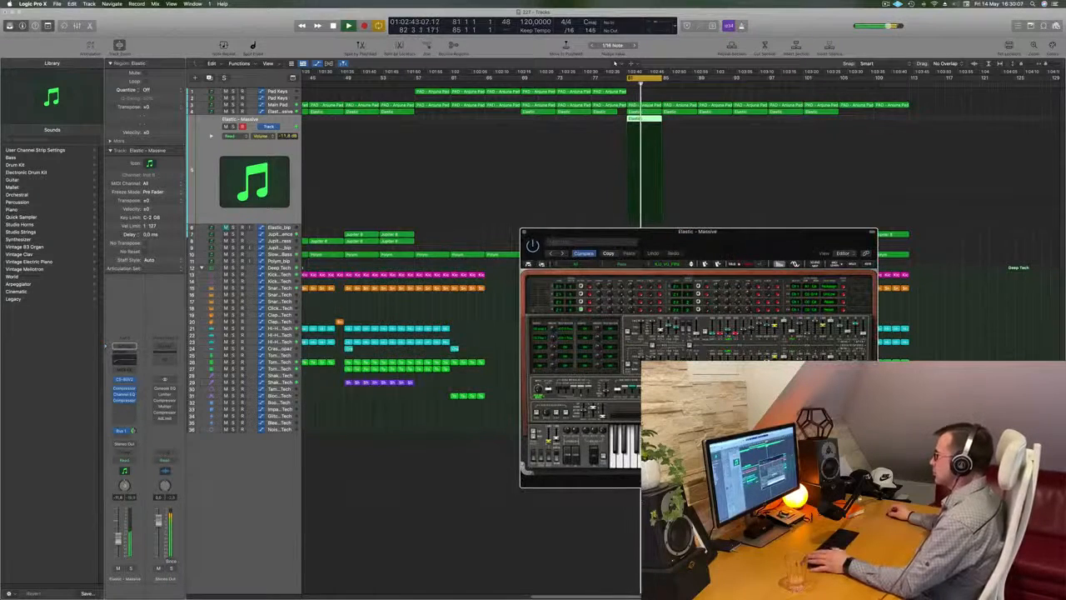
{"action": "left_click", "coordinate": [691, 264]}
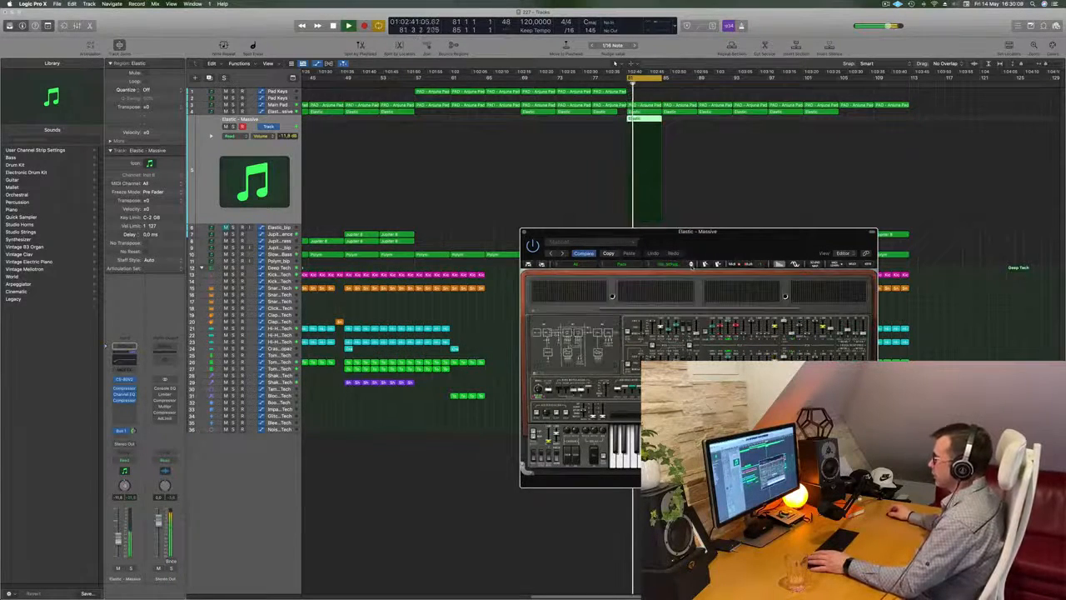
{"action": "left_click", "coordinate": [691, 264]}
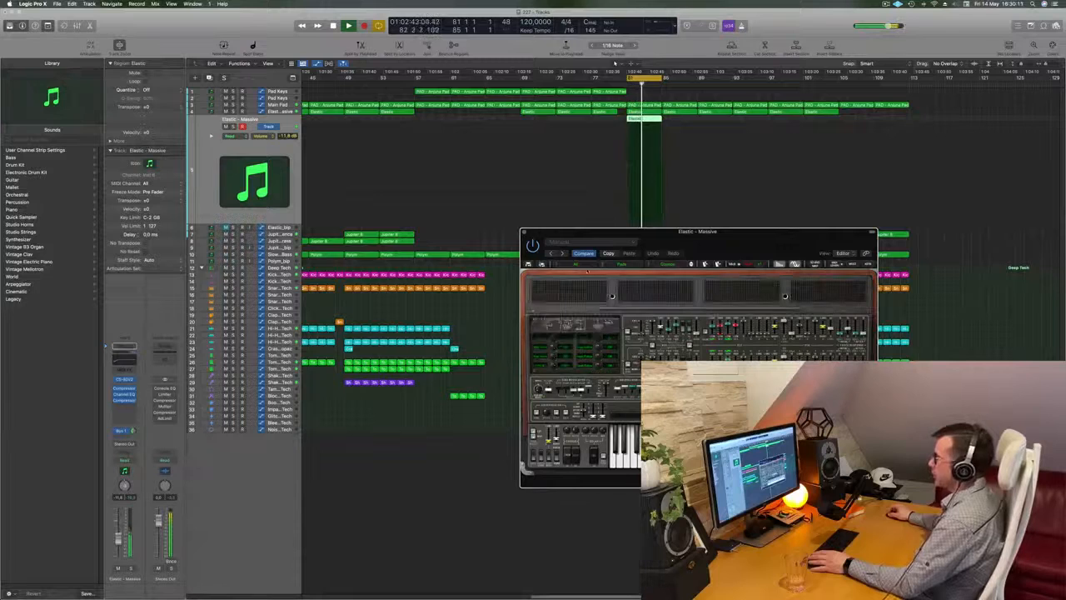
{"action": "left_click", "coordinate": [691, 264]}
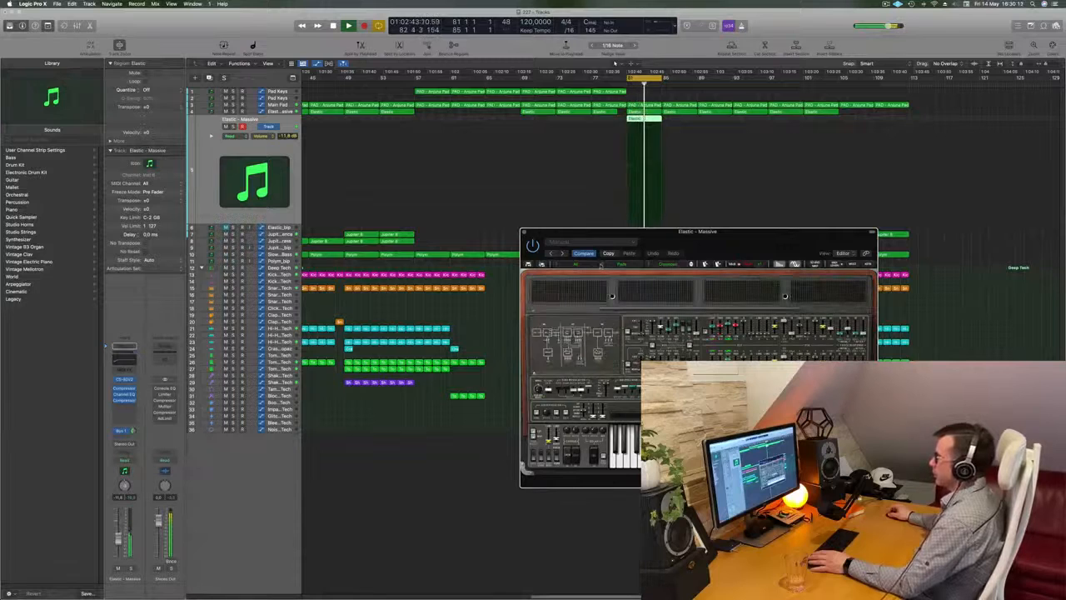
Step: Load a lead preset from the CS-80V2's All bank
{"action": "left_click", "coordinate": [557, 264]}
{"action": "mouse_move", "coordinate": [570, 402]}
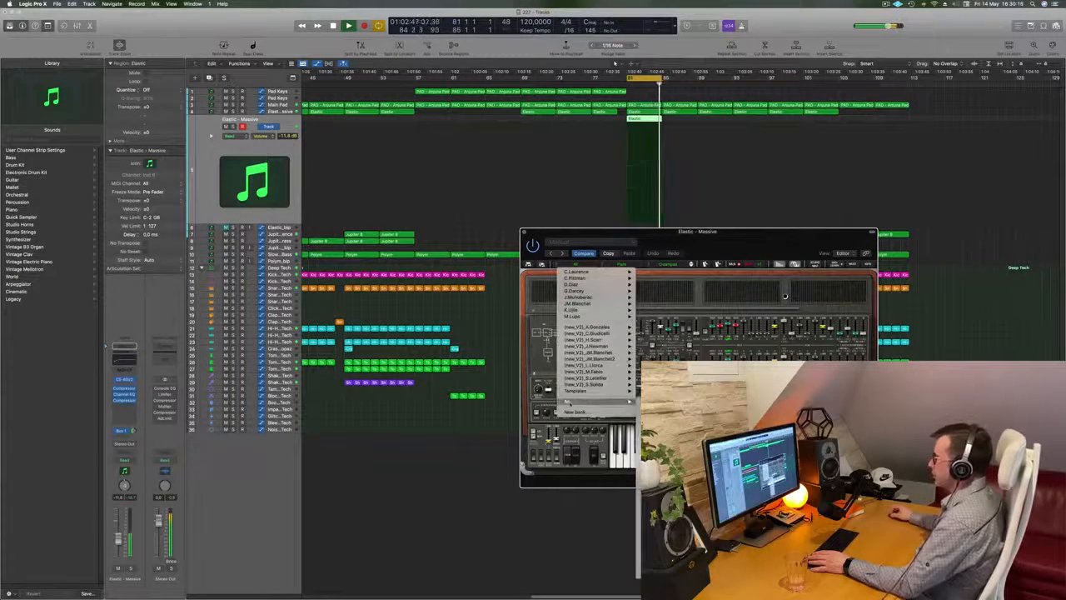
{"action": "mouse_move", "coordinate": [666, 408]}
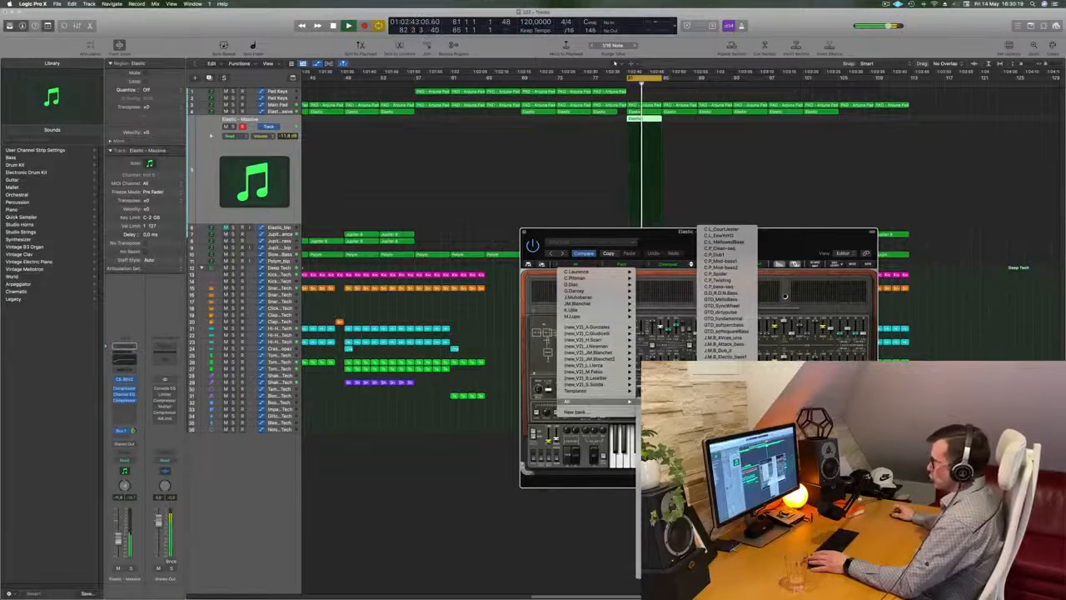
{"action": "mouse_move", "coordinate": [667, 428]}
{"action": "left_click", "coordinate": [712, 108]}
Step: Reposition the CS-80V2 window and advance through the next three lead presets
{"action": "left_click_drag", "start_coordinate": [620, 258], "coordinate": [670, 235]}
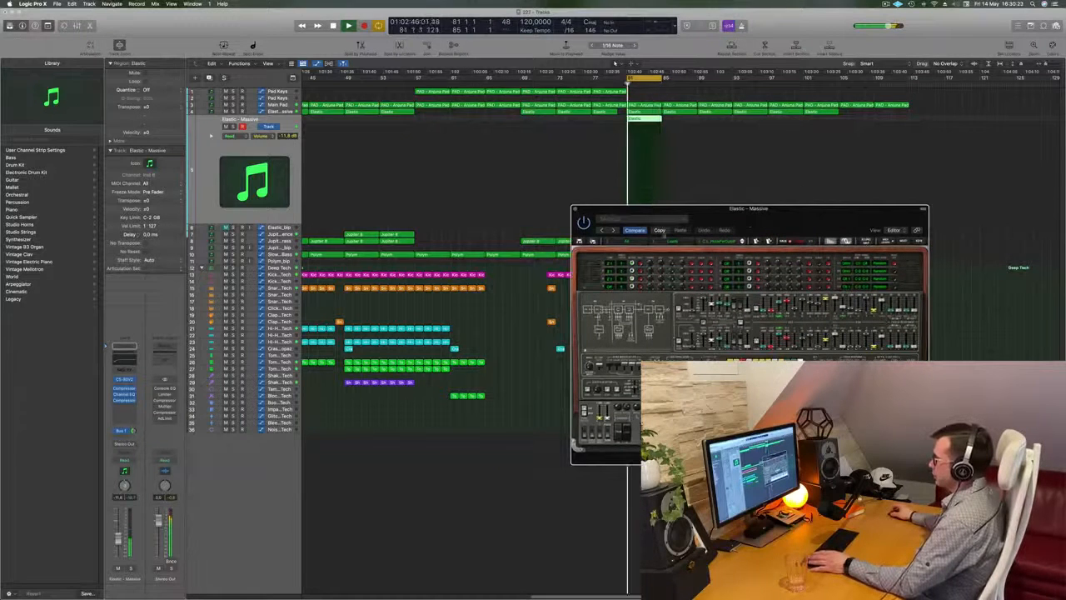
{"action": "left_click", "coordinate": [742, 241]}
{"action": "left_click", "coordinate": [742, 241]}
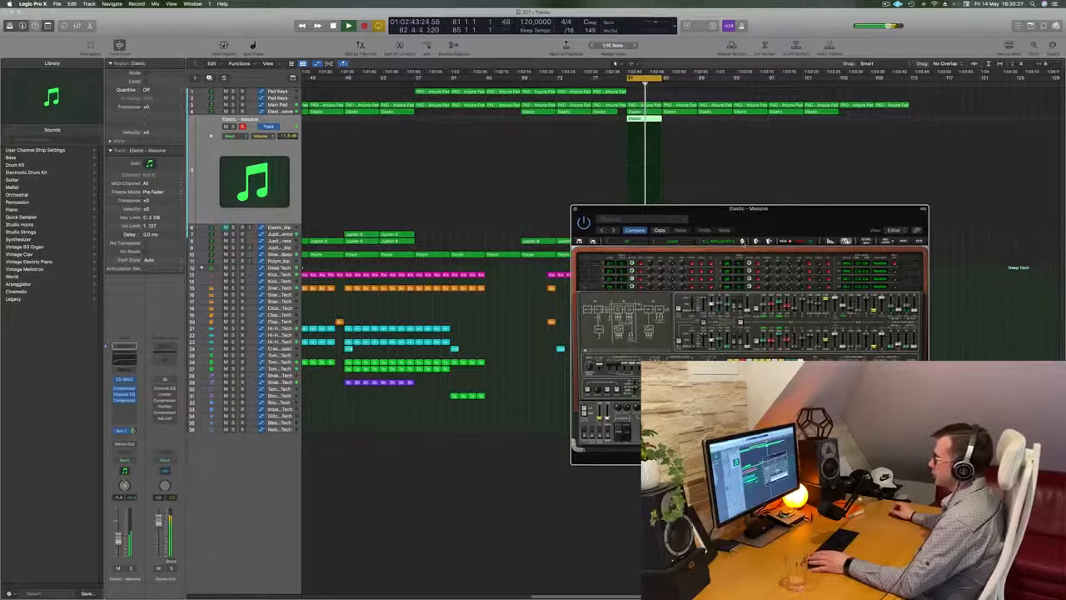
{"action": "left_click", "coordinate": [742, 242]}
Step: Move the CS-80V2 window back below the cycled region and step through the next twelve lead presets
{"action": "left_click_drag", "start_coordinate": [800, 213], "coordinate": [745, 236]}
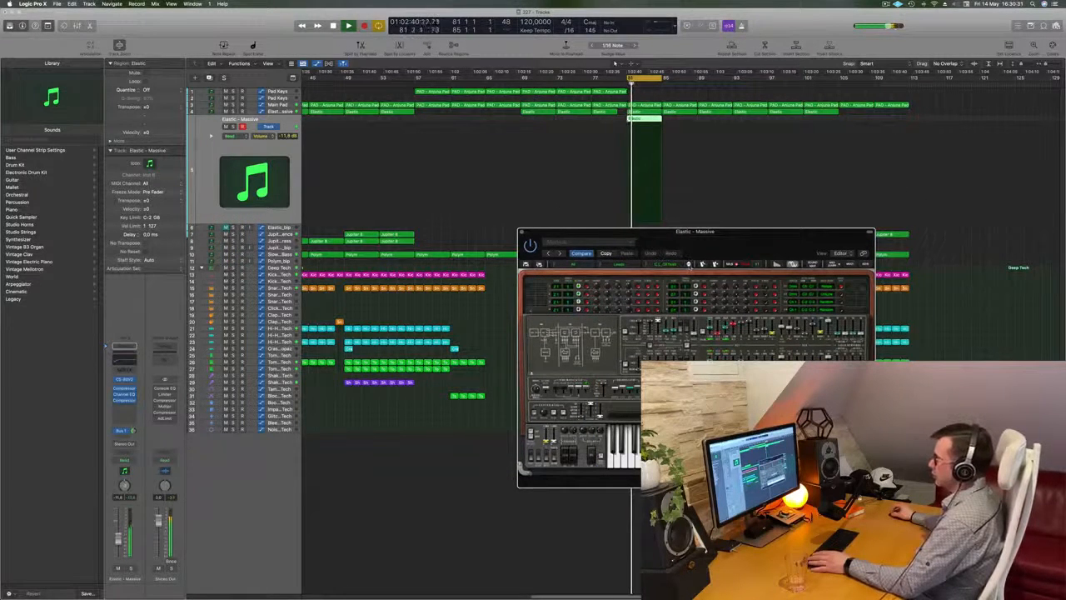
{"action": "left_click", "coordinate": [688, 263]}
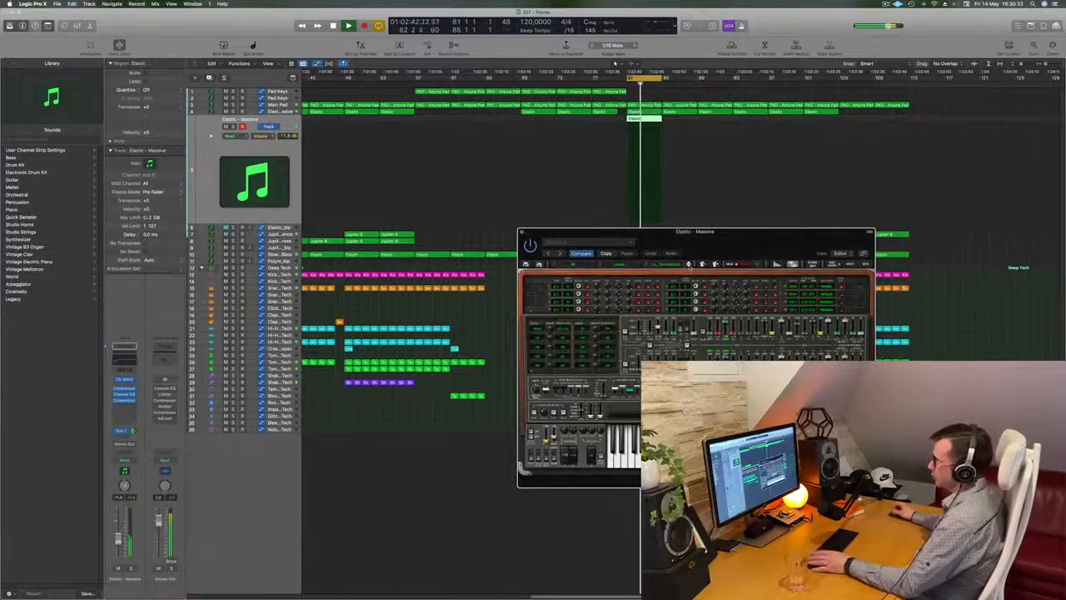
{"action": "left_click", "coordinate": [688, 263]}
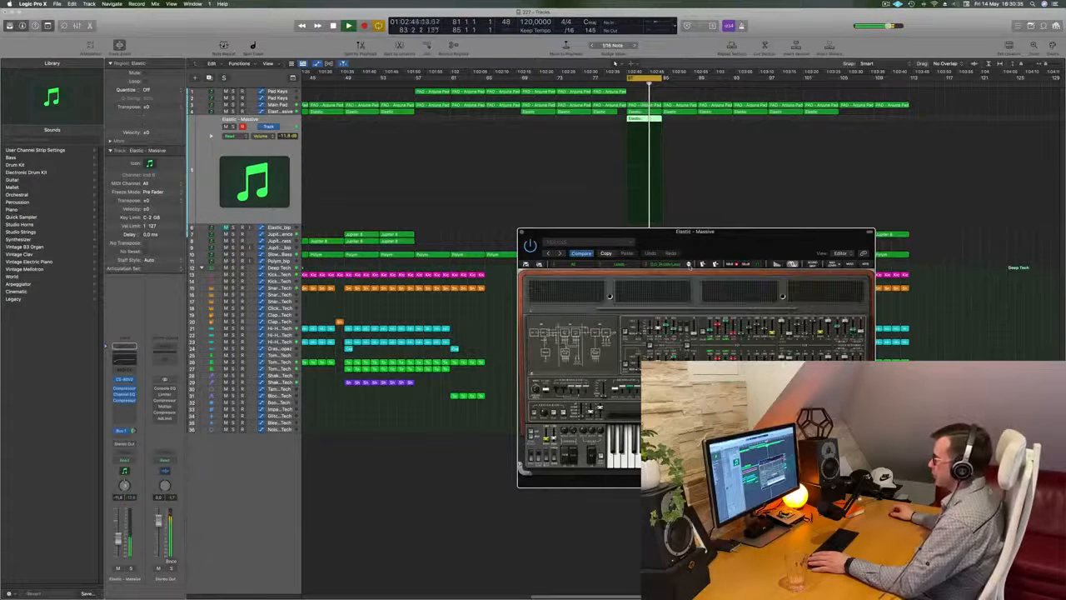
{"action": "left_click", "coordinate": [688, 263]}
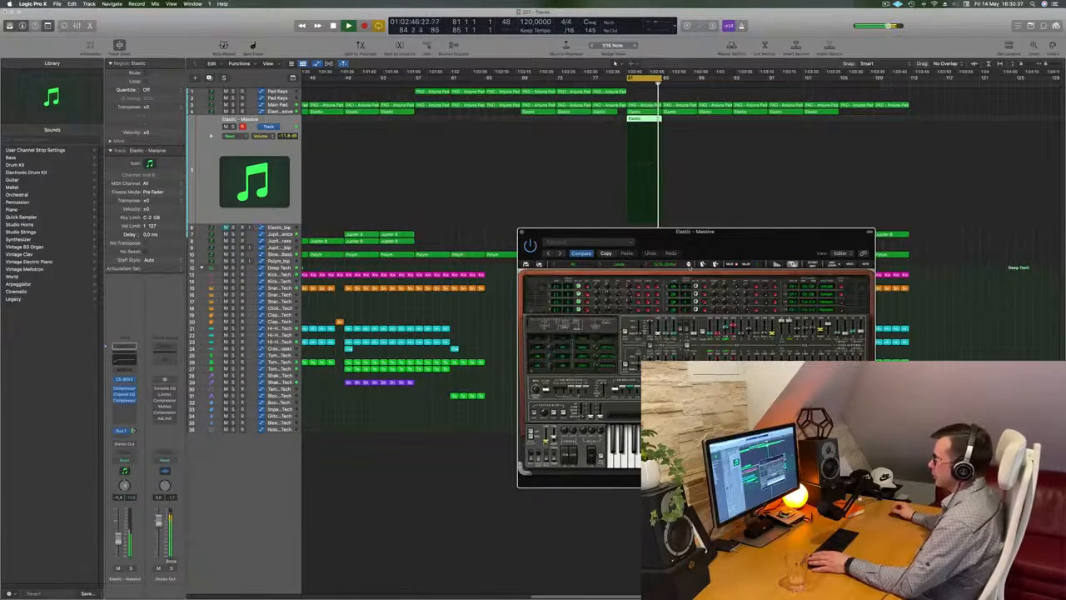
{"action": "left_click", "coordinate": [688, 263]}
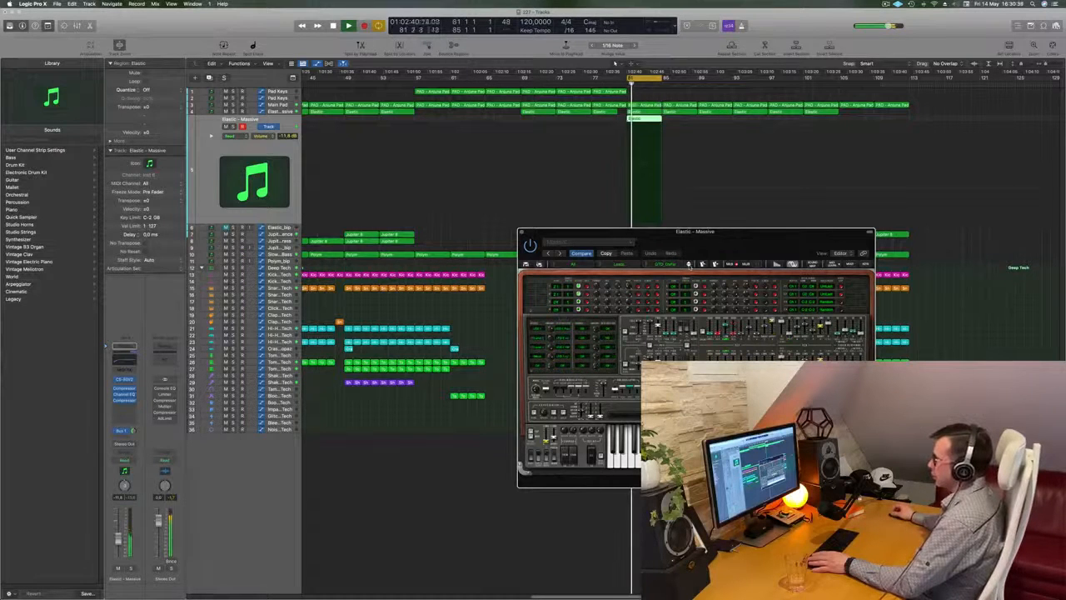
{"action": "left_click", "coordinate": [688, 263]}
{"action": "left_click", "coordinate": [688, 263]}
{"action": "left_click", "coordinate": [688, 263]}
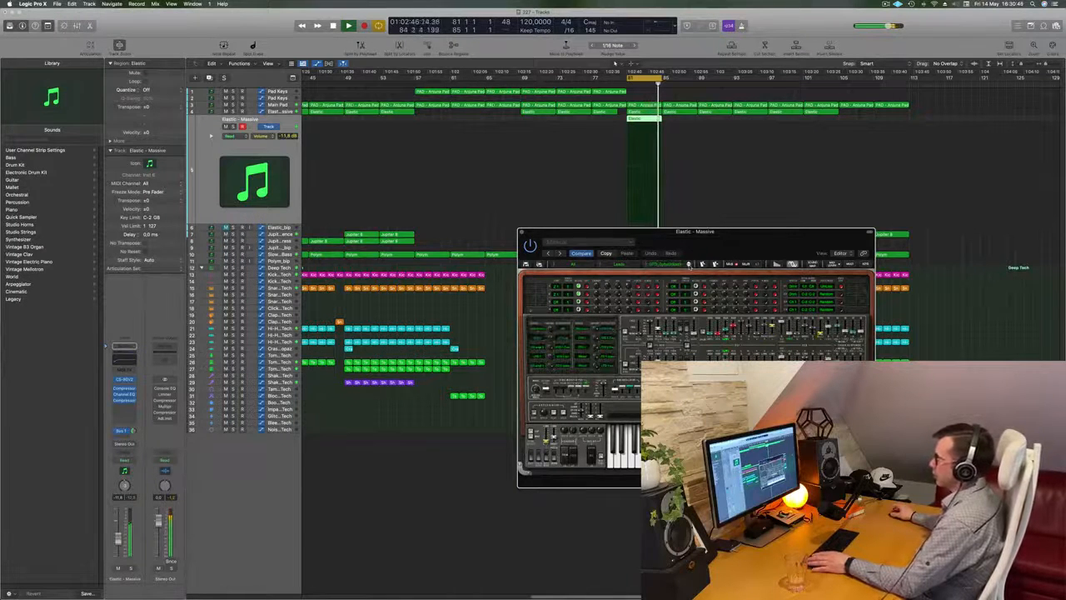
{"action": "left_click", "coordinate": [688, 263]}
{"action": "left_click", "coordinate": [688, 263]}
{"action": "left_click", "coordinate": [688, 263]}
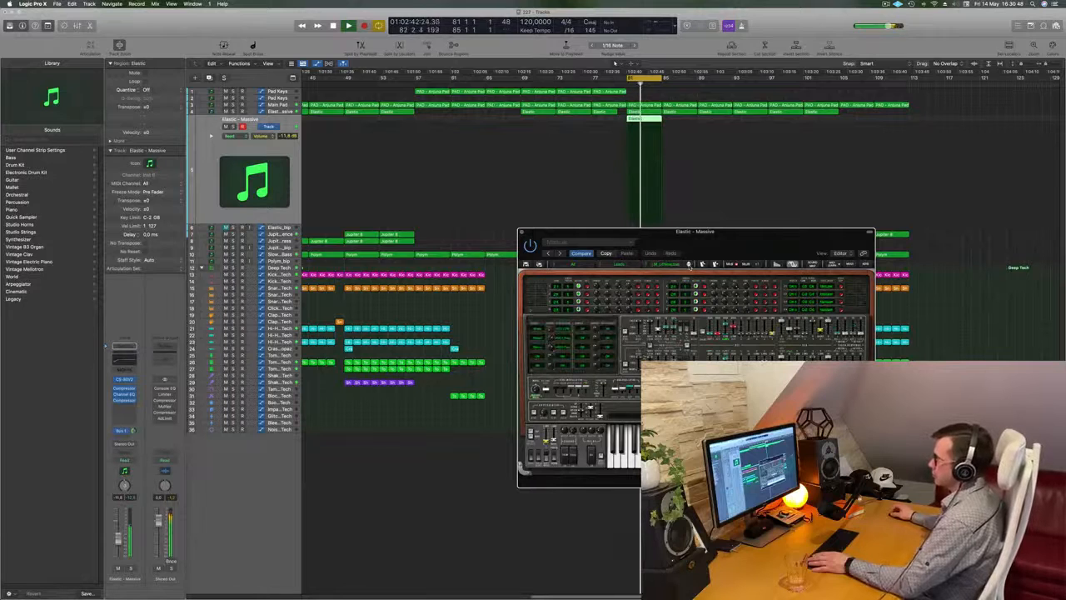
{"action": "left_click", "coordinate": [688, 263]}
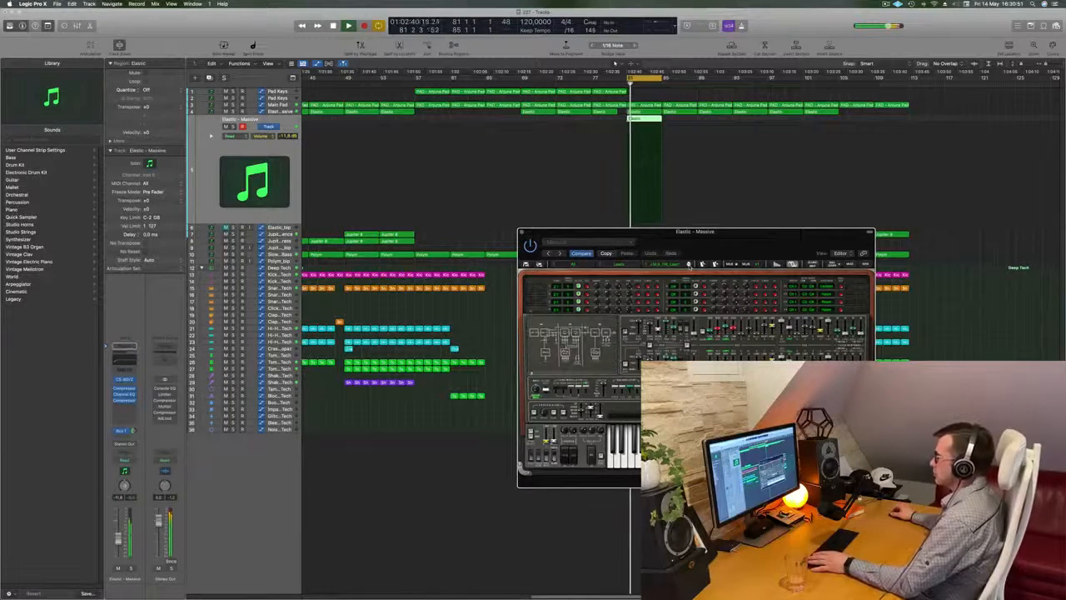
{"action": "left_click", "coordinate": [688, 263]}
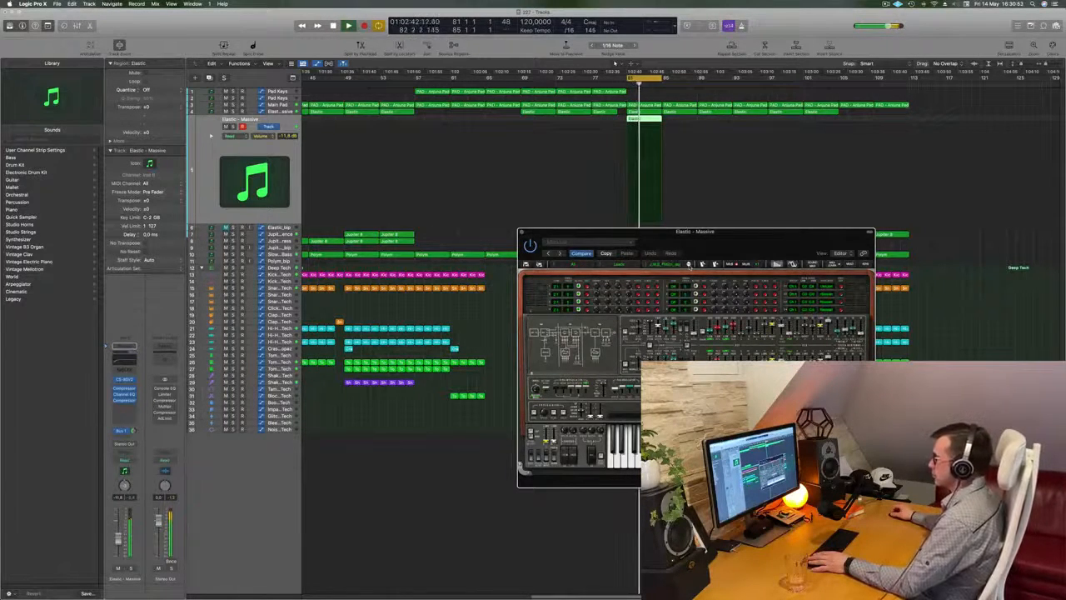
Step: Move the CS-80V2 window closer to the track list, lower its track's volume to -17.8 dB and stop playback
{"action": "left_click_drag", "start_coordinate": [744, 240], "coordinate": [692, 240]}
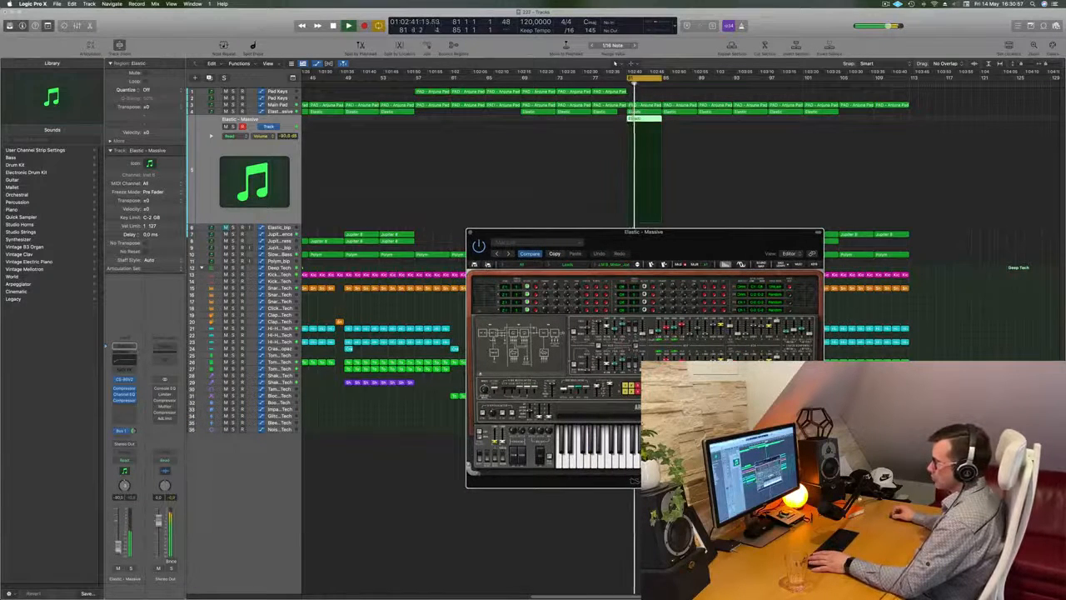
{"action": "left_click", "coordinate": [540, 223]}
{"action": "left_click_drag", "start_coordinate": [719, 236], "coordinate": [693, 237]}
{"action": "key", "text": "space"}
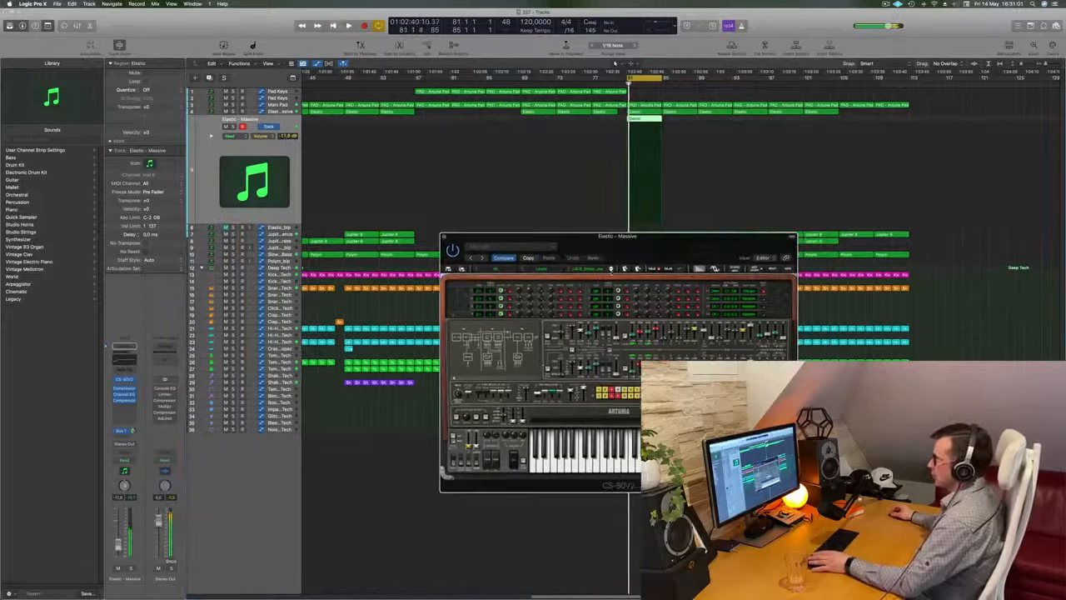
Step: Advance to the next lead preset and restart the cycle from bar 81 to hear it
{"action": "left_click", "coordinate": [611, 271]}
{"action": "key", "text": "space"}
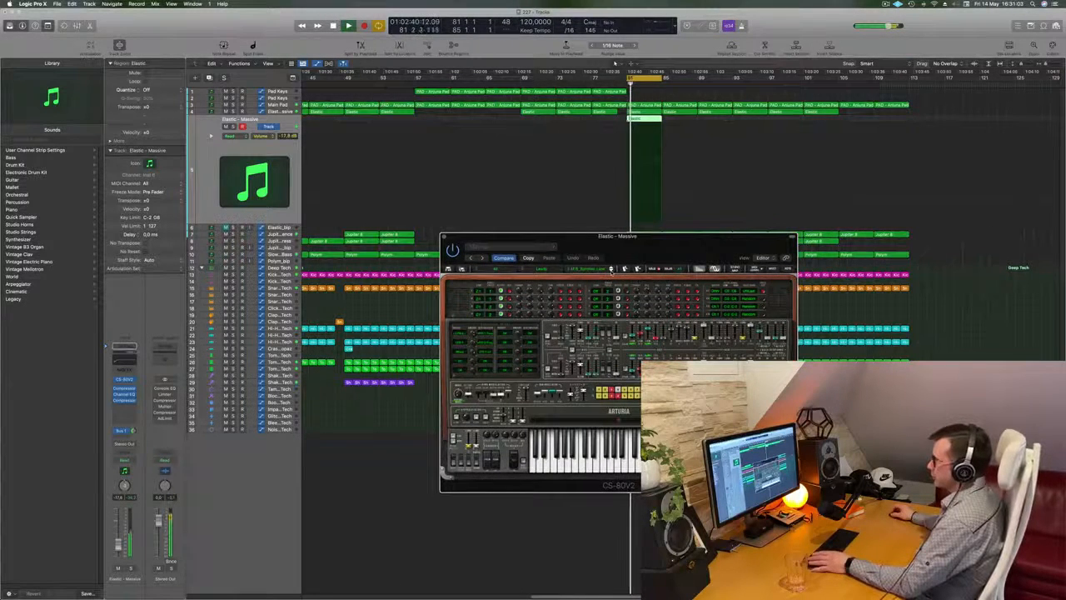
{"action": "key", "text": "space"}
{"action": "key", "text": "space"}
Step: Audition thirteen further CS-80V2 lead presets one after another while the cycle plays
{"action": "left_click", "coordinate": [610, 270]}
{"action": "left_click", "coordinate": [611, 271]}
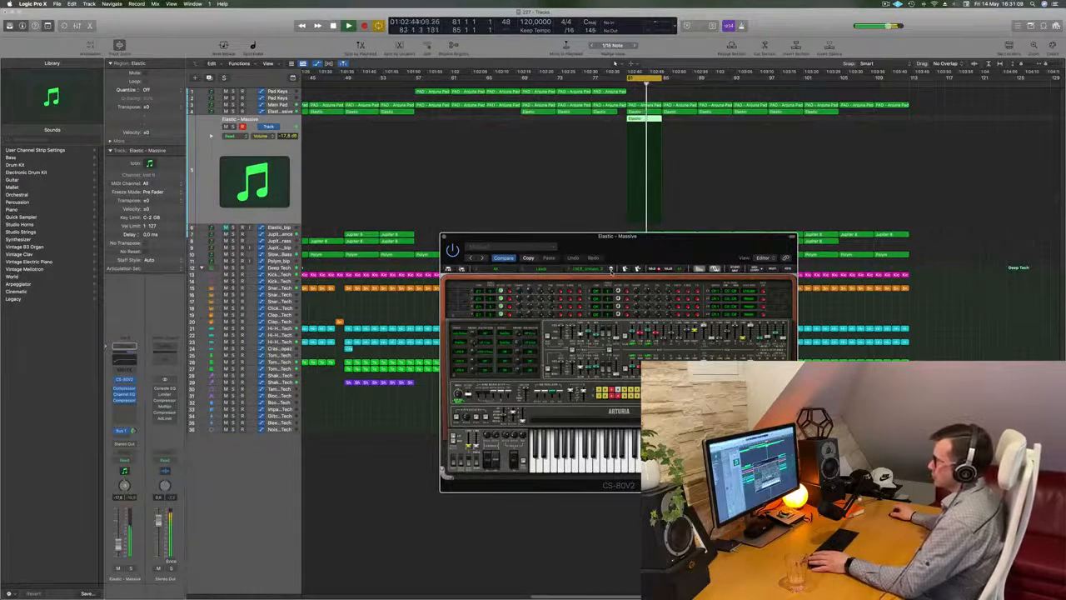
{"action": "left_click", "coordinate": [610, 271]}
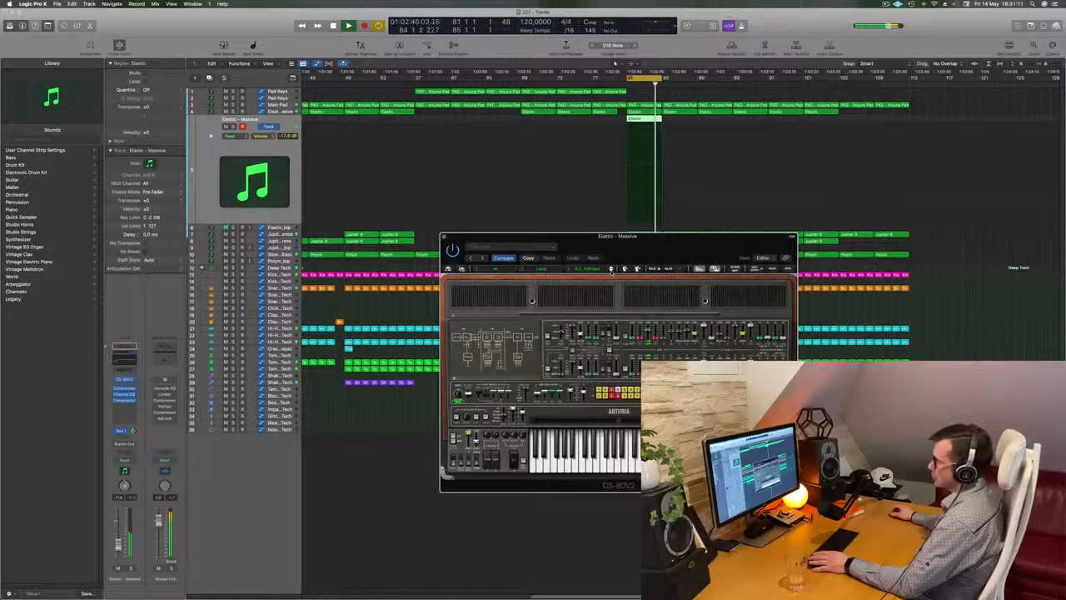
{"action": "left_click", "coordinate": [611, 270]}
{"action": "left_click", "coordinate": [610, 270]}
{"action": "left_click", "coordinate": [611, 271]}
{"action": "left_click", "coordinate": [611, 271]}
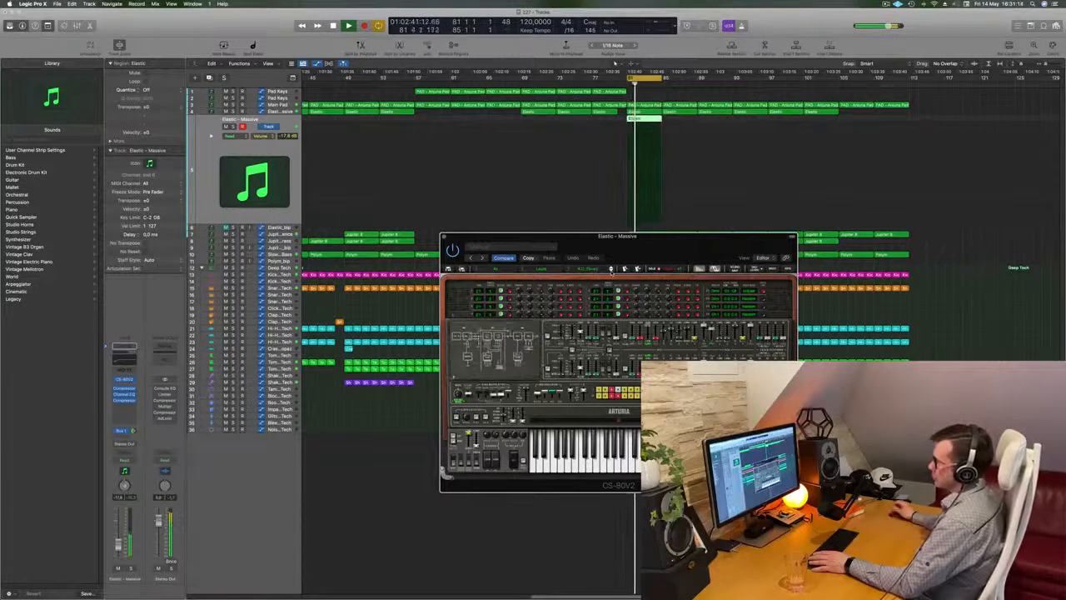
{"action": "left_click", "coordinate": [611, 270]}
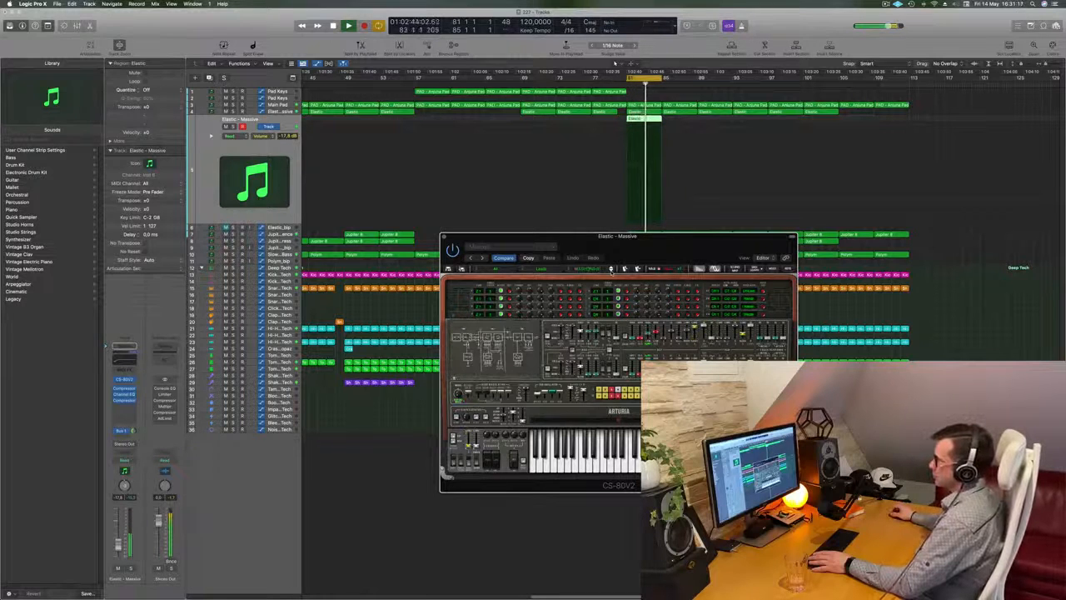
{"action": "left_click", "coordinate": [610, 270]}
{"action": "left_click", "coordinate": [611, 270]}
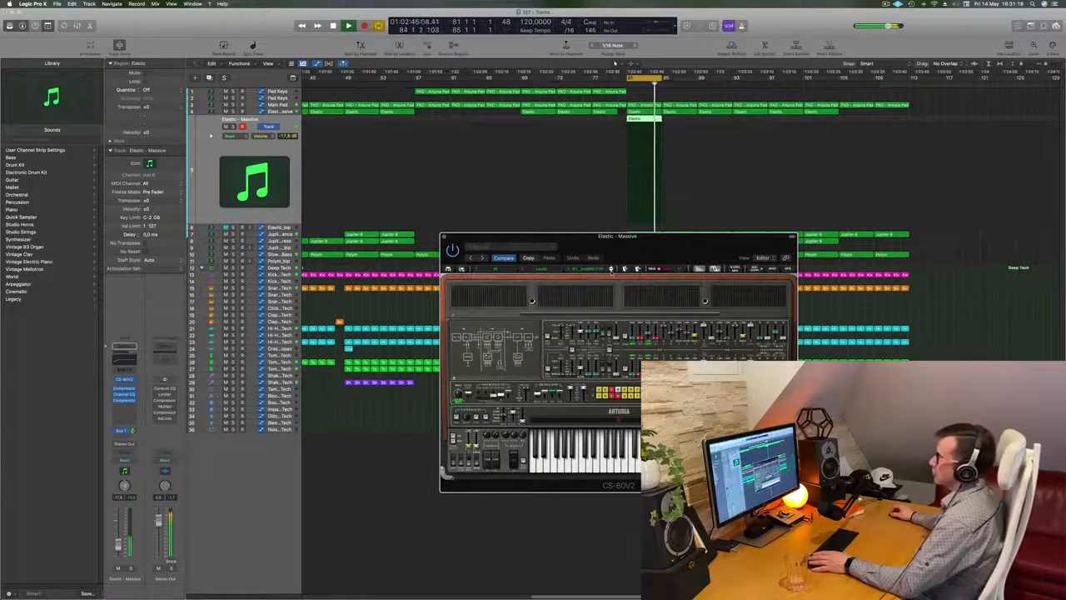
{"action": "left_click", "coordinate": [611, 270]}
{"action": "left_click", "coordinate": [610, 269]}
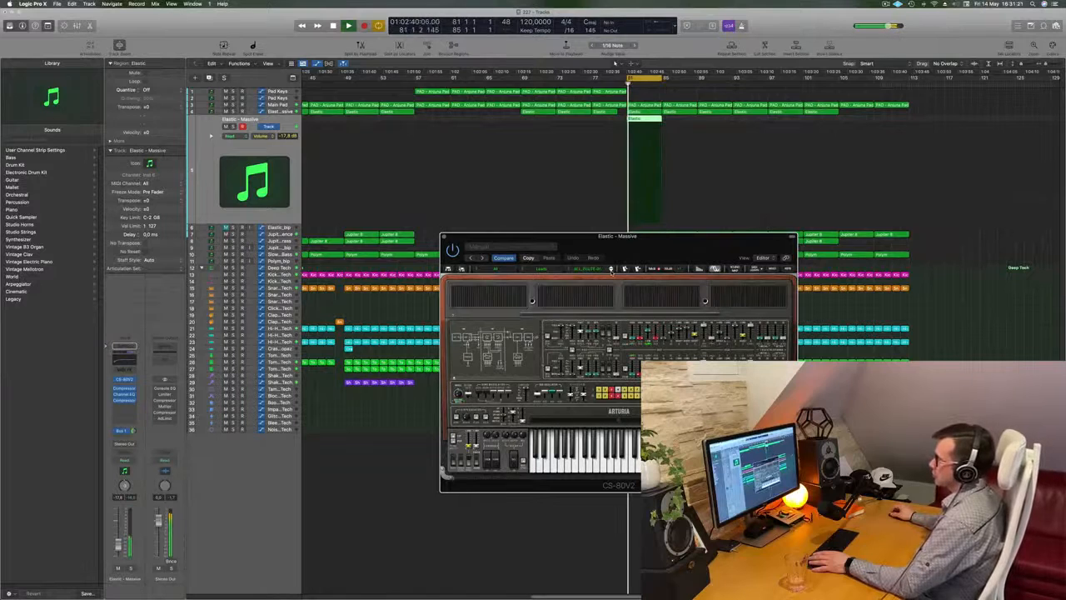
{"action": "left_click", "coordinate": [610, 270]}
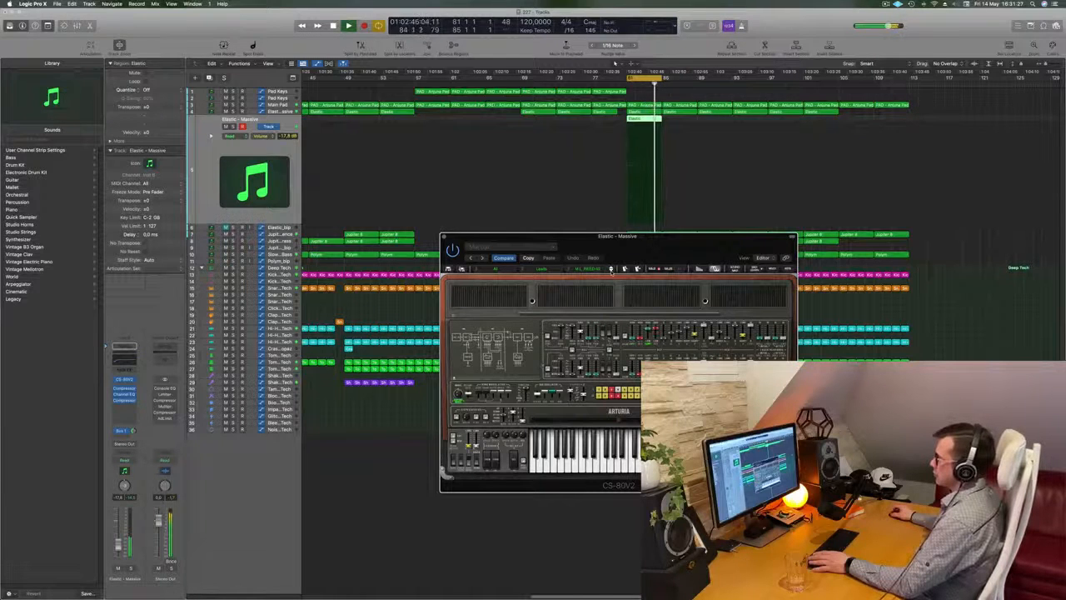
Step: Close the CS-80V2 window, replace the Elastic region at bar 81 on the Elastic - Massive track with a copy of the pad region, and play it
{"action": "left_click_drag", "start_coordinate": [696, 244], "coordinate": [676, 246]}
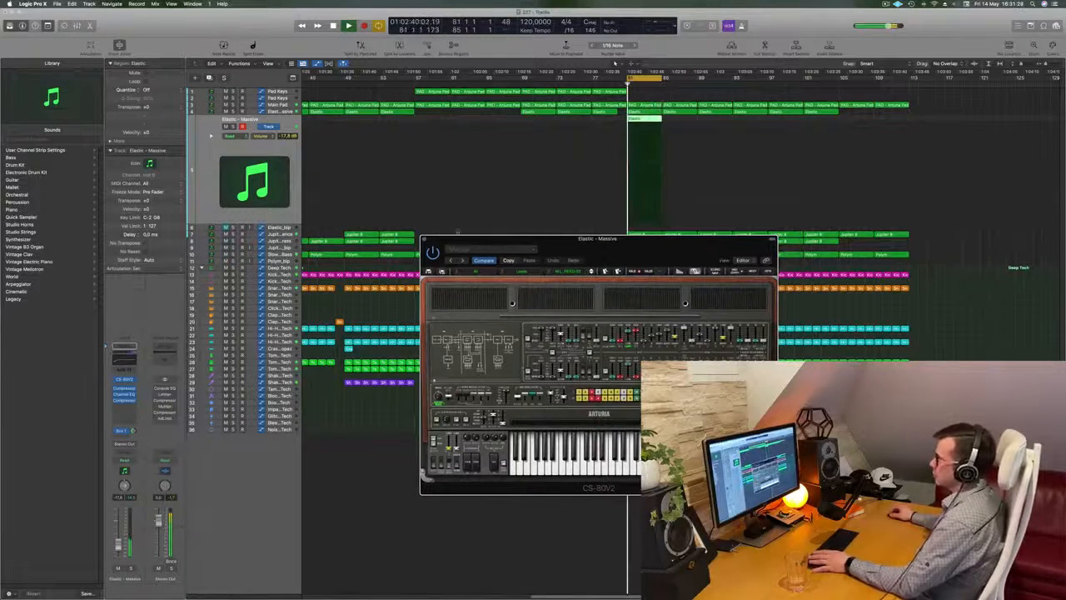
{"action": "left_click", "coordinate": [424, 240]}
{"action": "key", "text": "space"}
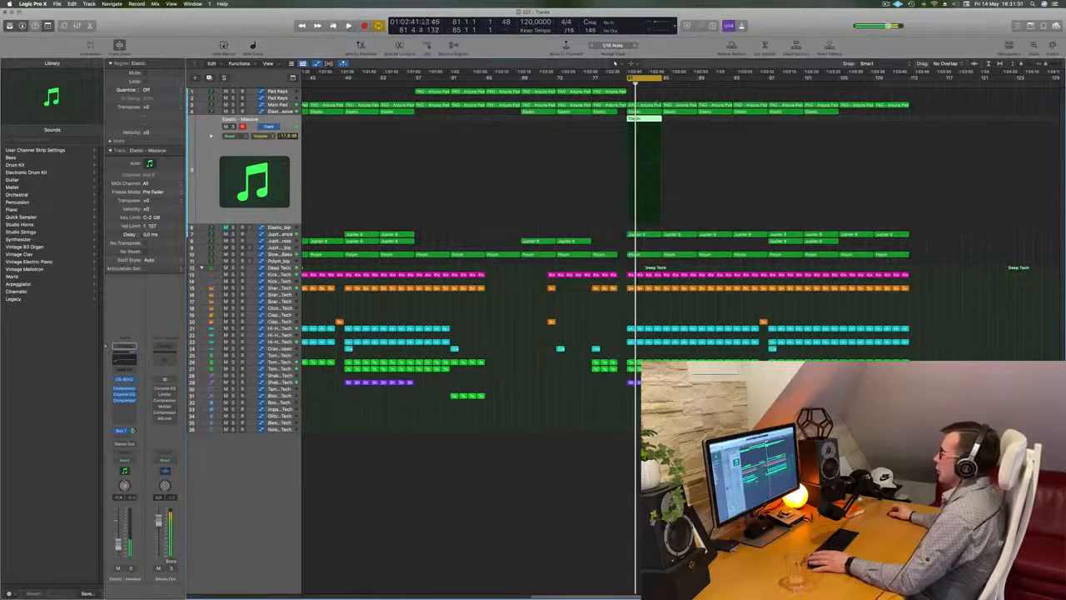
{"action": "left_click", "coordinate": [650, 122]}
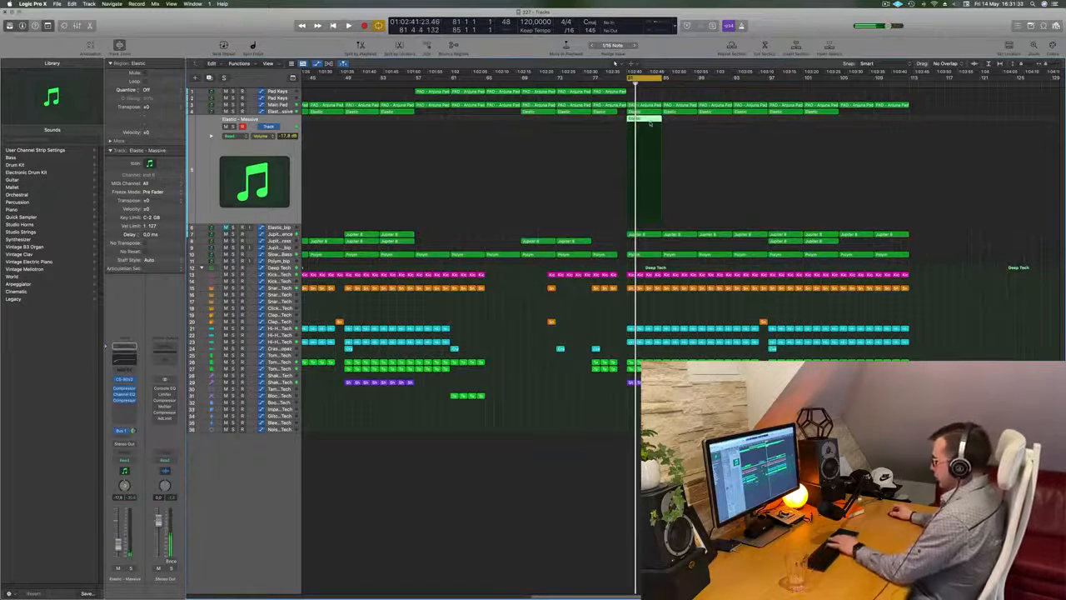
{"action": "left_click_drag", "start_coordinate": [646, 106], "coordinate": [645, 124]}
{"action": "key", "text": "space"}
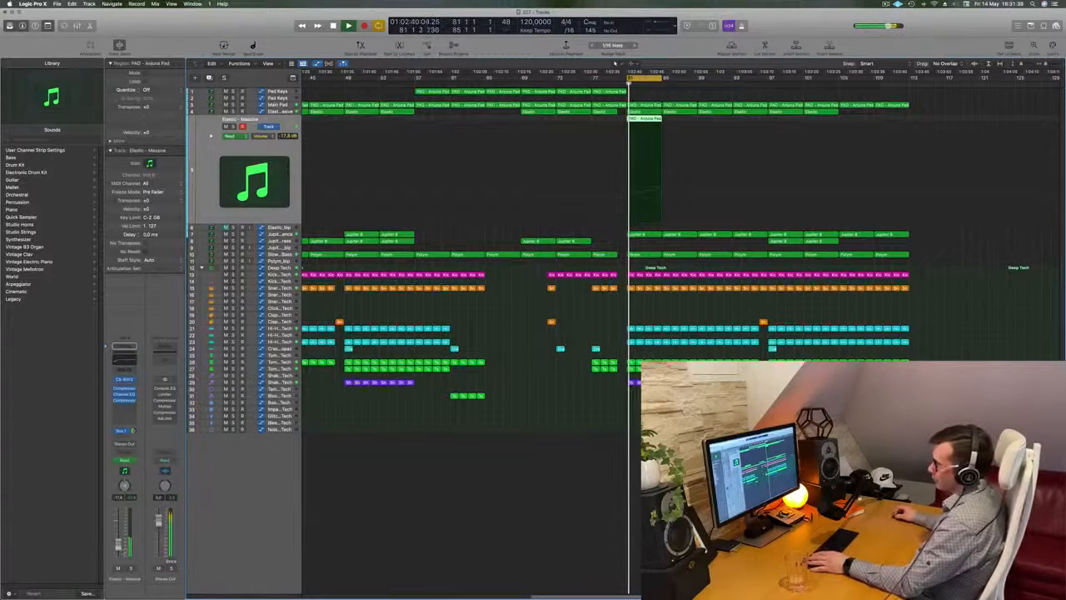
Step: Reopen the CS-80V2 on the Elastic - Massive track and restart the cycle from bar 81 to hear the pad part
{"action": "key", "text": "space"}
{"action": "key", "text": "space"}
{"action": "left_click", "coordinate": [124, 379]}
Step: Audition the next four CS-80V2 lead presets on the pad part, restarting the cycle from bar 81 for each one
{"action": "key", "text": "space"}
{"action": "key", "text": "space"}
{"action": "key", "text": "space"}
{"action": "left_click", "coordinate": [592, 272]}
{"action": "key", "text": "space"}
{"action": "key", "text": "space"}
{"action": "left_click", "coordinate": [592, 273]}
{"action": "key", "text": "space"}
{"action": "key", "text": "space"}
{"action": "left_click", "coordinate": [592, 272]}
{"action": "key", "text": "space"}
{"action": "key", "text": "space"}
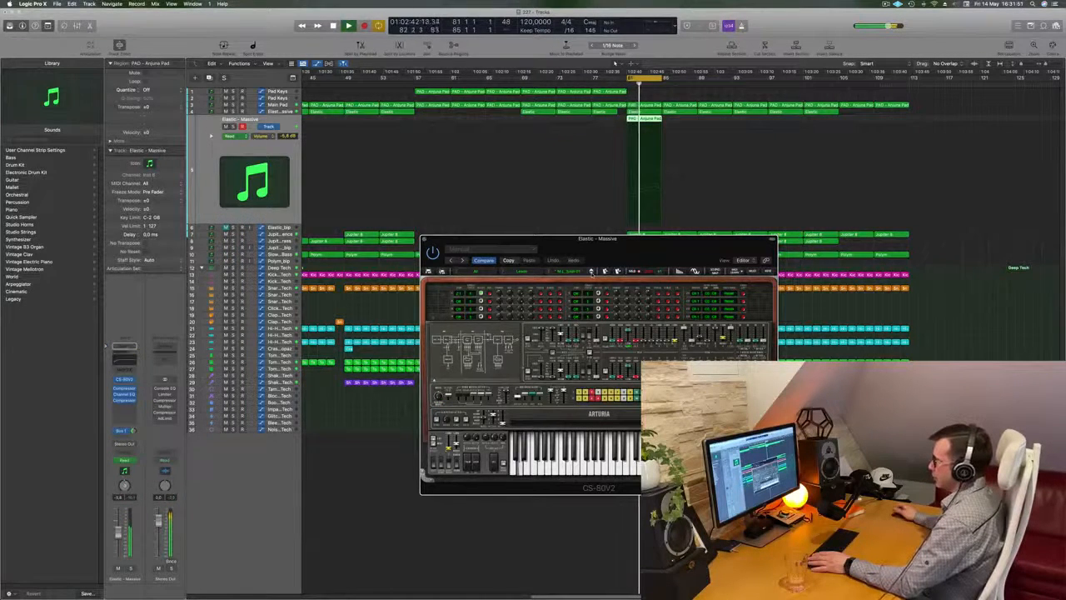
{"action": "left_click", "coordinate": [593, 272]}
{"action": "key", "text": "space"}
{"action": "key", "text": "space"}
Step: Move the CS-80V2 window further below the cycled region and briefly solo the Elastic - Massive track to hear it alone
{"action": "left_click_drag", "start_coordinate": [638, 249], "coordinate": [601, 277]}
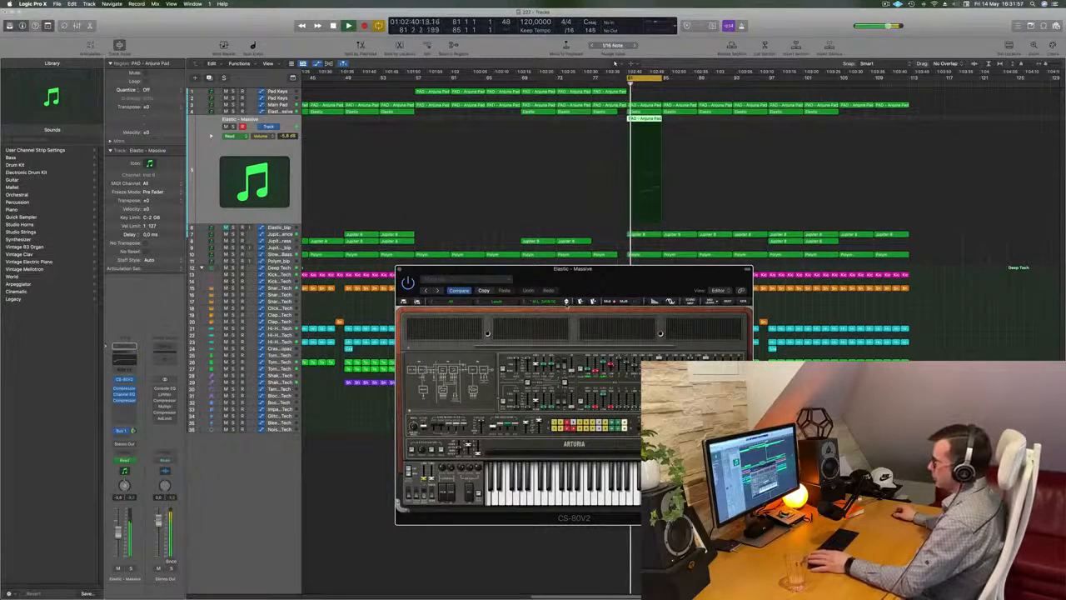
{"action": "left_click_drag", "start_coordinate": [597, 277], "coordinate": [553, 317]}
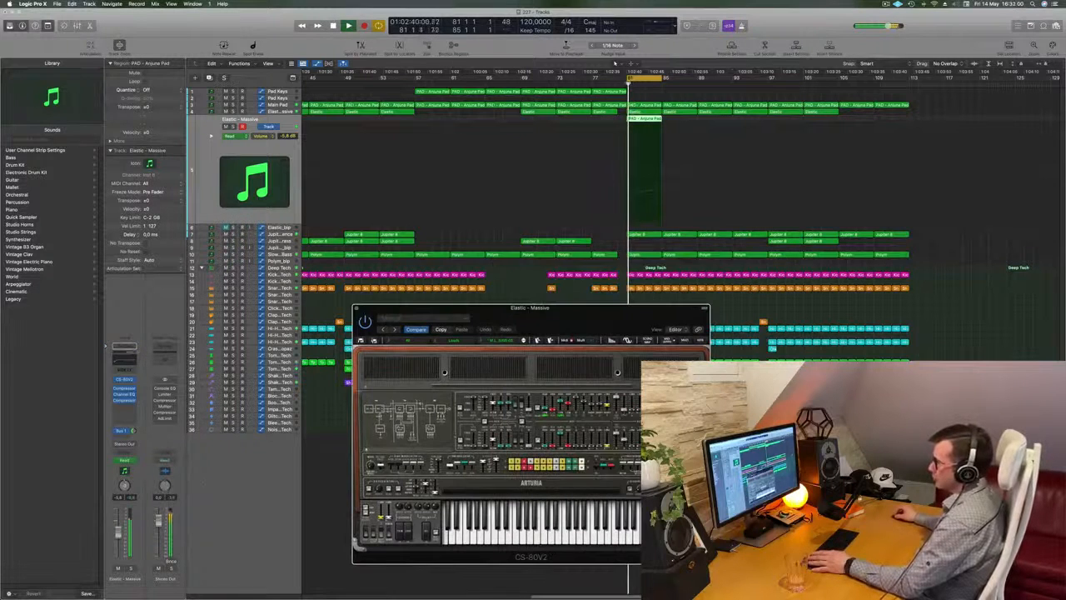
{"action": "left_click", "coordinate": [131, 569]}
{"action": "left_click", "coordinate": [130, 569]}
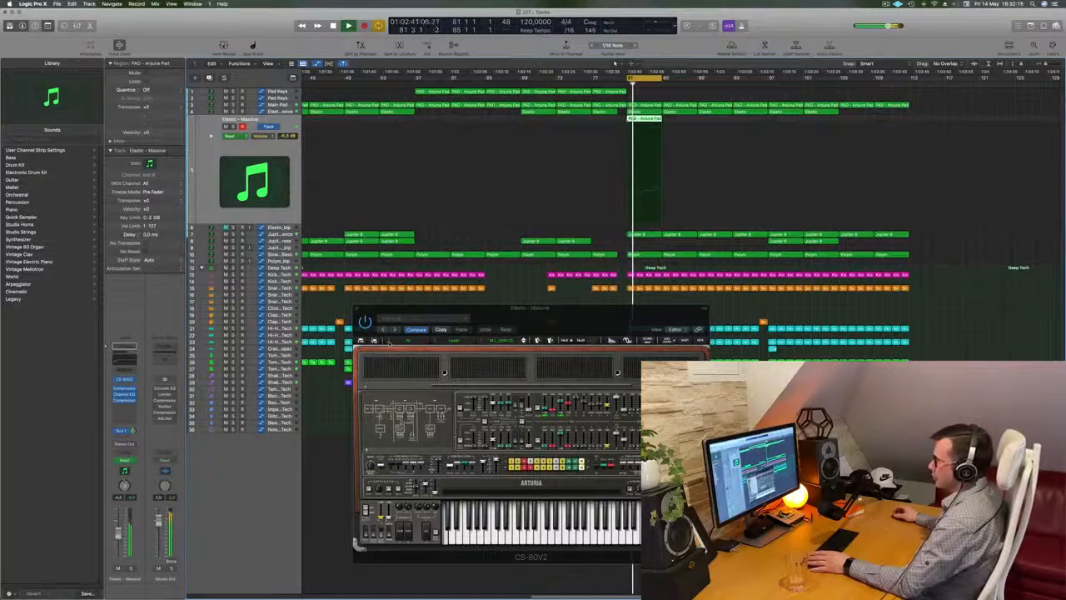
Step: Load the second Brass preset from the CS-80V2's All bank and move the synth window up towards the cycled region
{"action": "left_click", "coordinate": [385, 341]}
{"action": "mouse_move", "coordinate": [408, 478]}
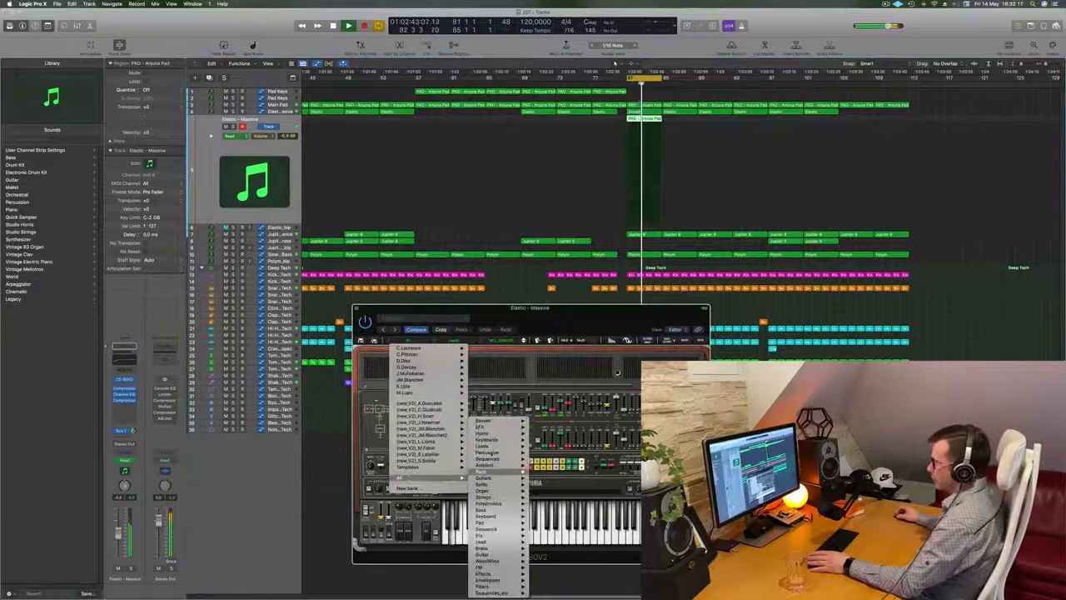
{"action": "mouse_move", "coordinate": [491, 427]}
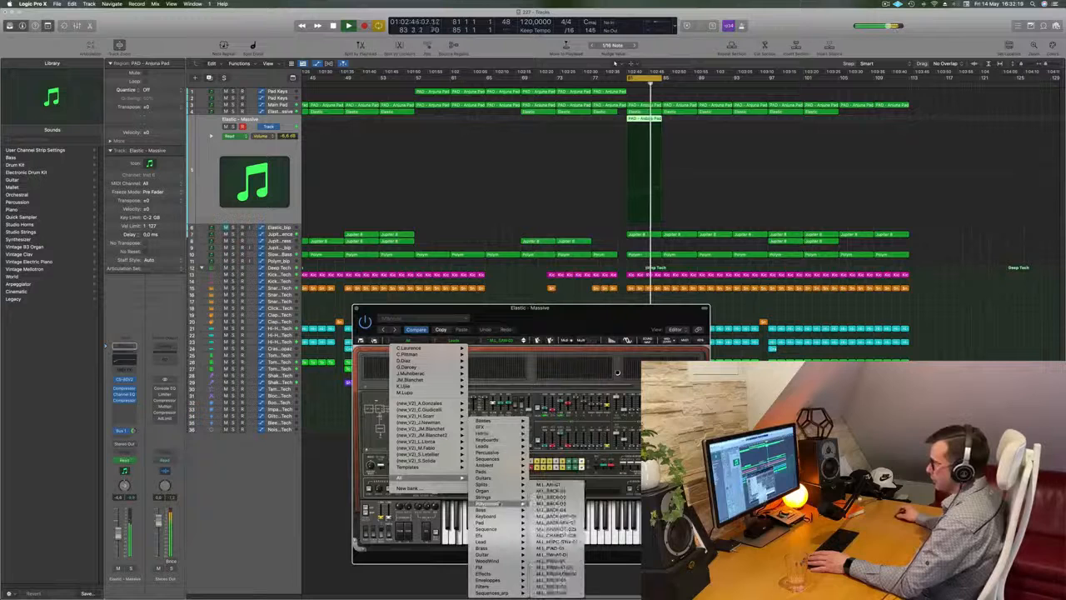
{"action": "mouse_move", "coordinate": [502, 494]}
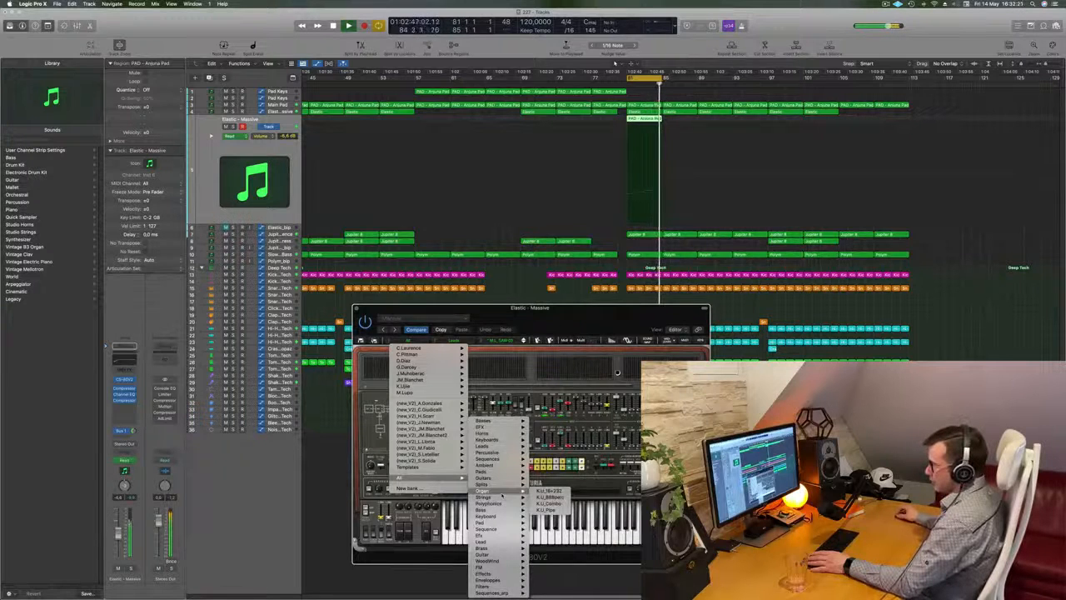
{"action": "mouse_move", "coordinate": [497, 548]}
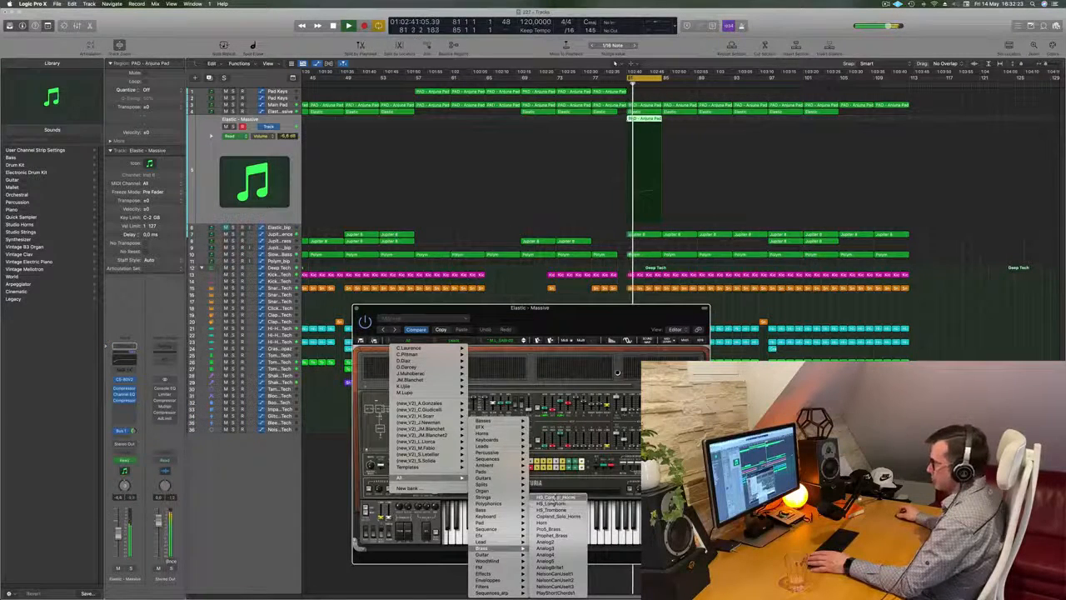
{"action": "left_click", "coordinate": [557, 503]}
{"action": "left_click_drag", "start_coordinate": [592, 322], "coordinate": [539, 223]}
Step: Load the Top Pad plug-in setting and step through the next two CS-80V2 pad presets
{"action": "left_click", "coordinate": [338, 240]}
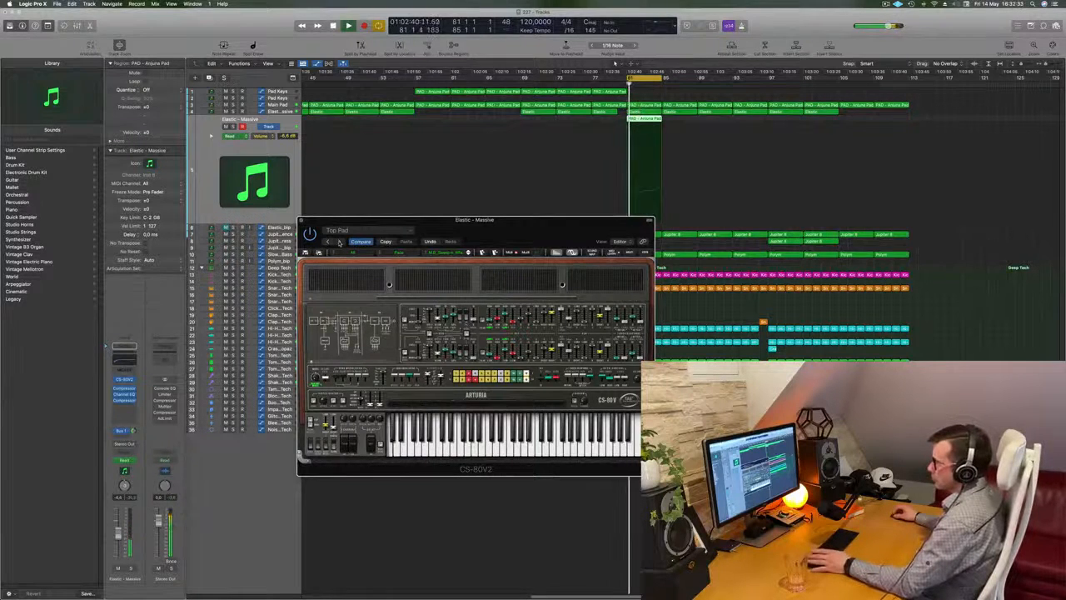
{"action": "left_click", "coordinate": [469, 253]}
{"action": "left_click", "coordinate": [469, 254]}
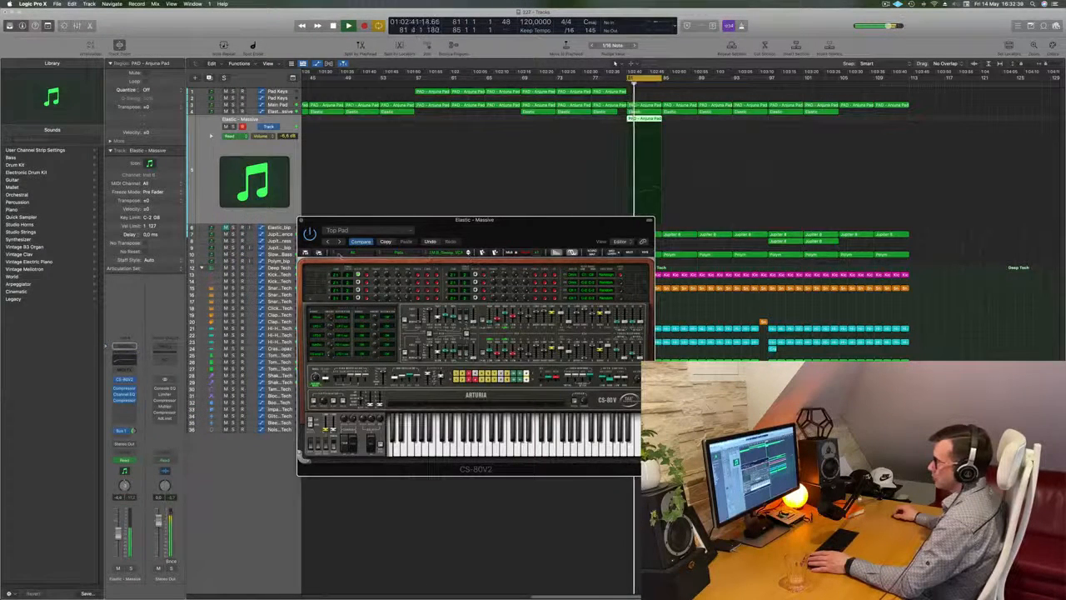
Step: Load the HS_Control_Horns preset from the All bank's Brass category and shift the CS-80V2 window slightly
{"action": "left_click", "coordinate": [335, 254]}
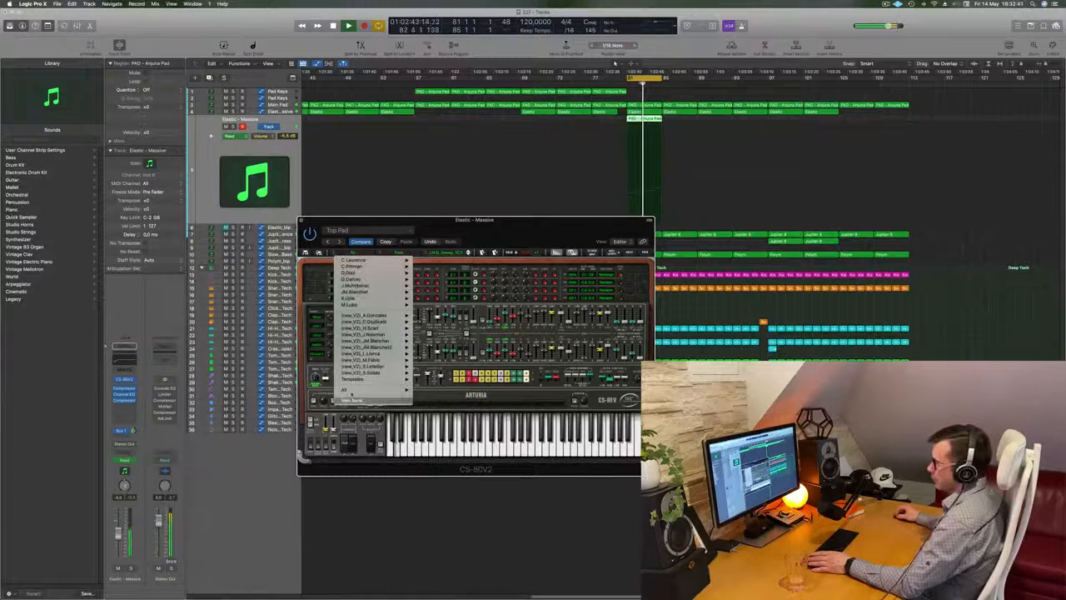
{"action": "mouse_move", "coordinate": [350, 391]}
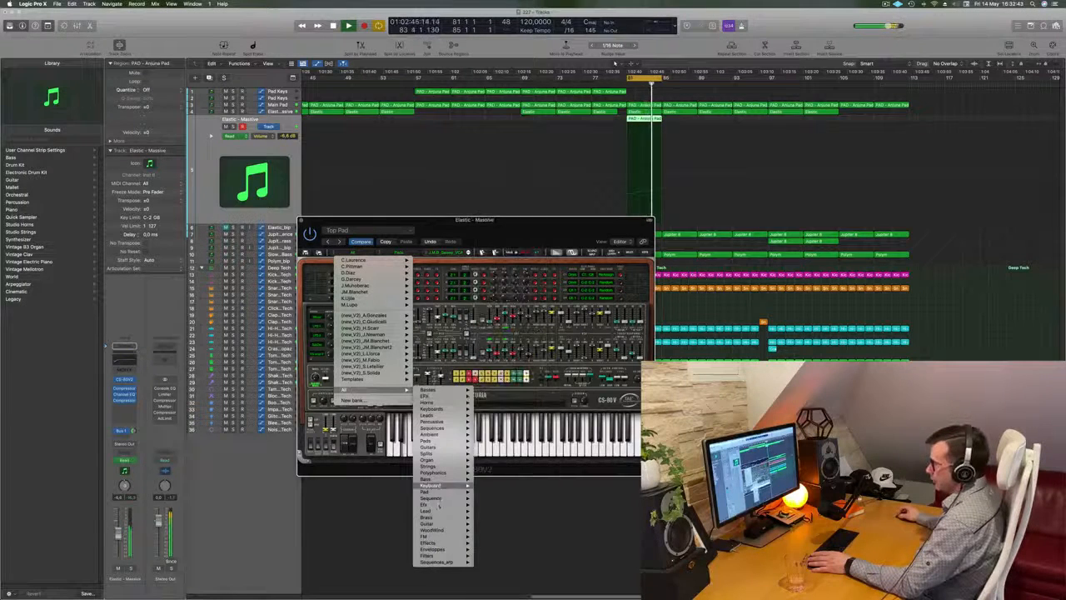
{"action": "mouse_move", "coordinate": [450, 485]}
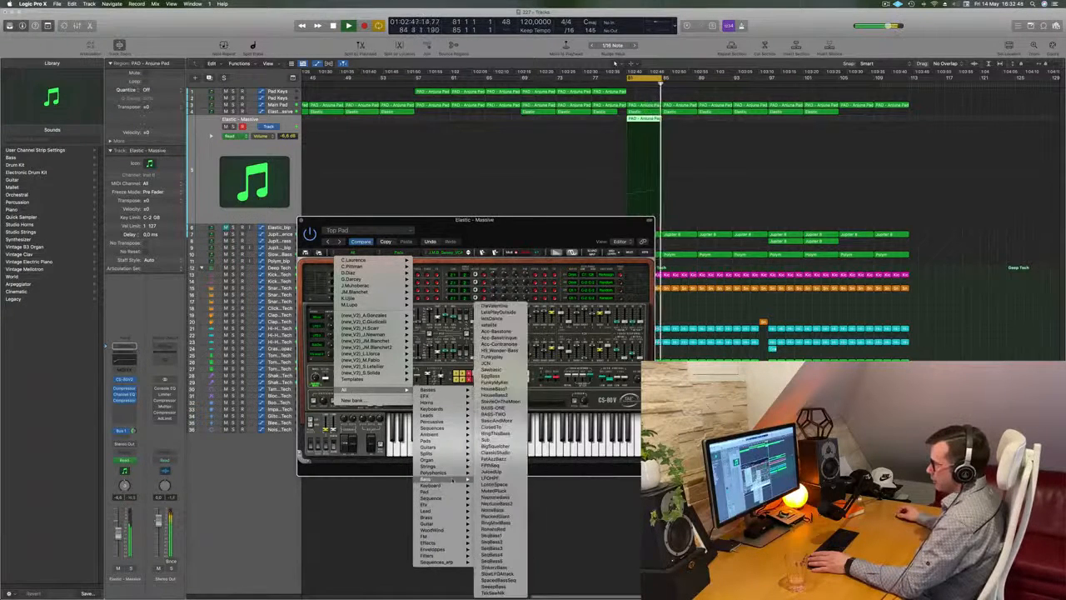
{"action": "mouse_move", "coordinate": [445, 517]}
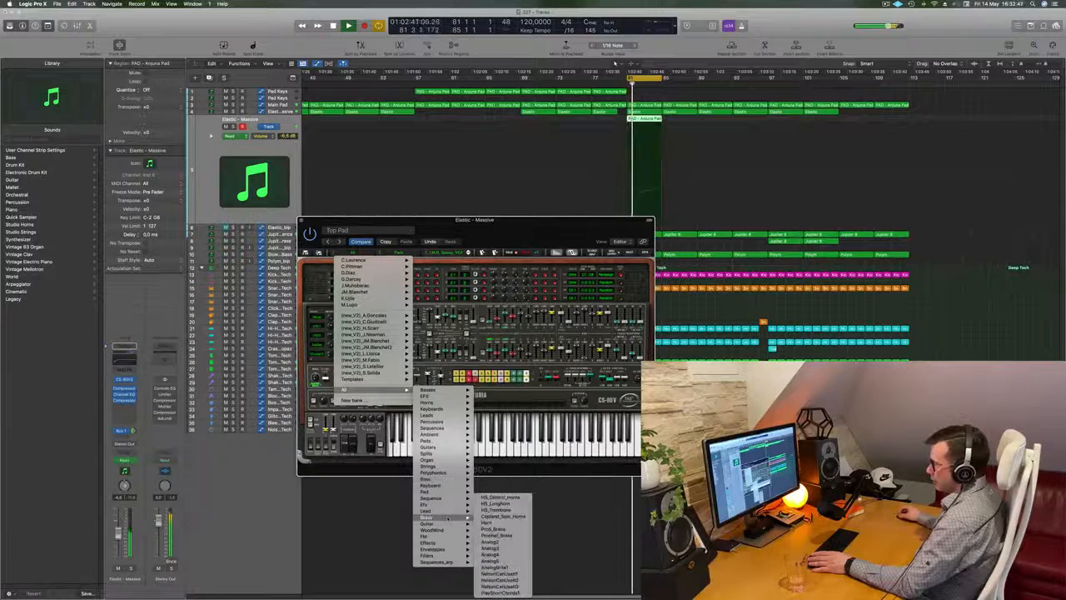
{"action": "left_click", "coordinate": [500, 497]}
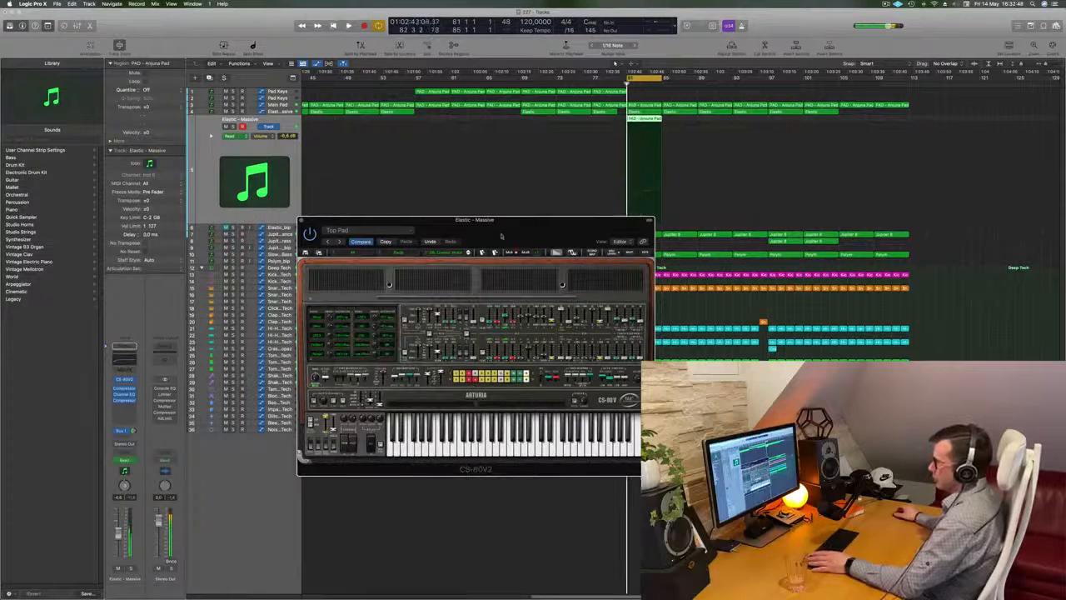
{"action": "left_click_drag", "start_coordinate": [511, 234], "coordinate": [547, 217]}
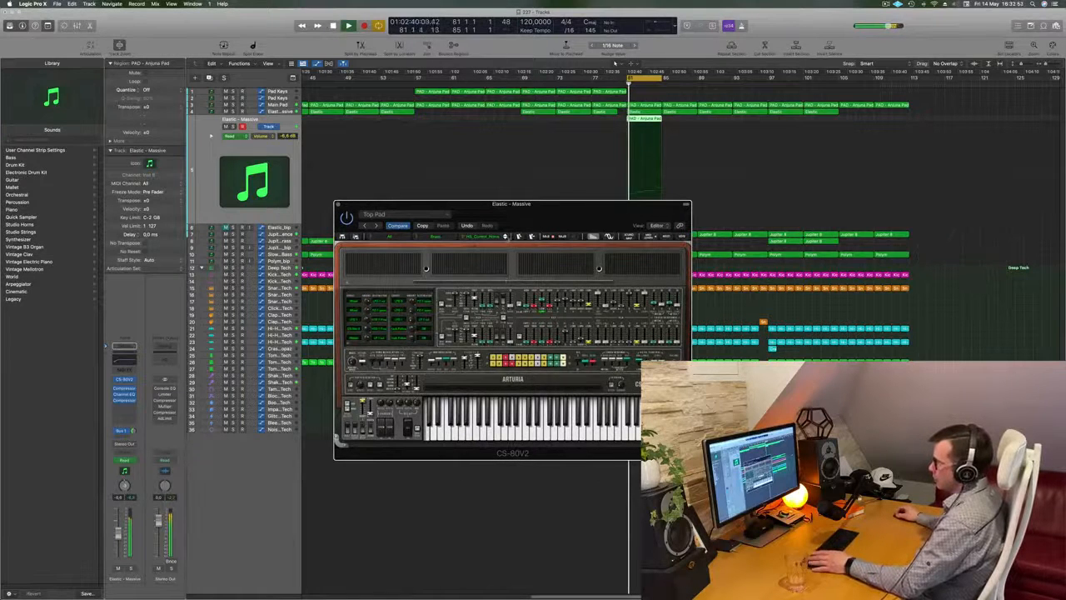
Step: Audition the next two brass presets and briefly solo the Elastic - Massive track to hear the second one alone
{"action": "left_click", "coordinate": [505, 238]}
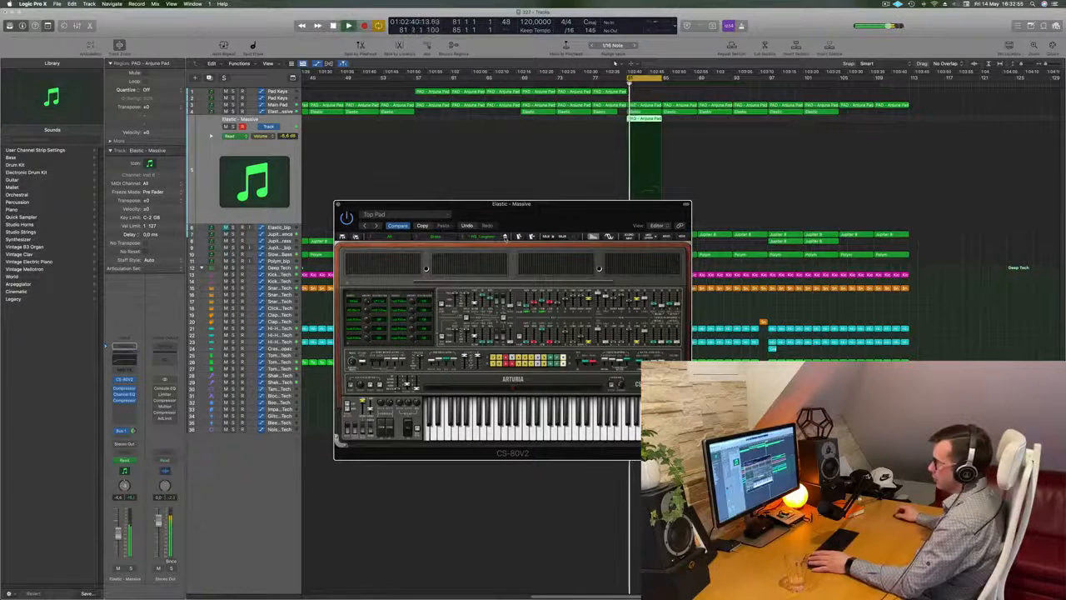
{"action": "left_click", "coordinate": [504, 239]}
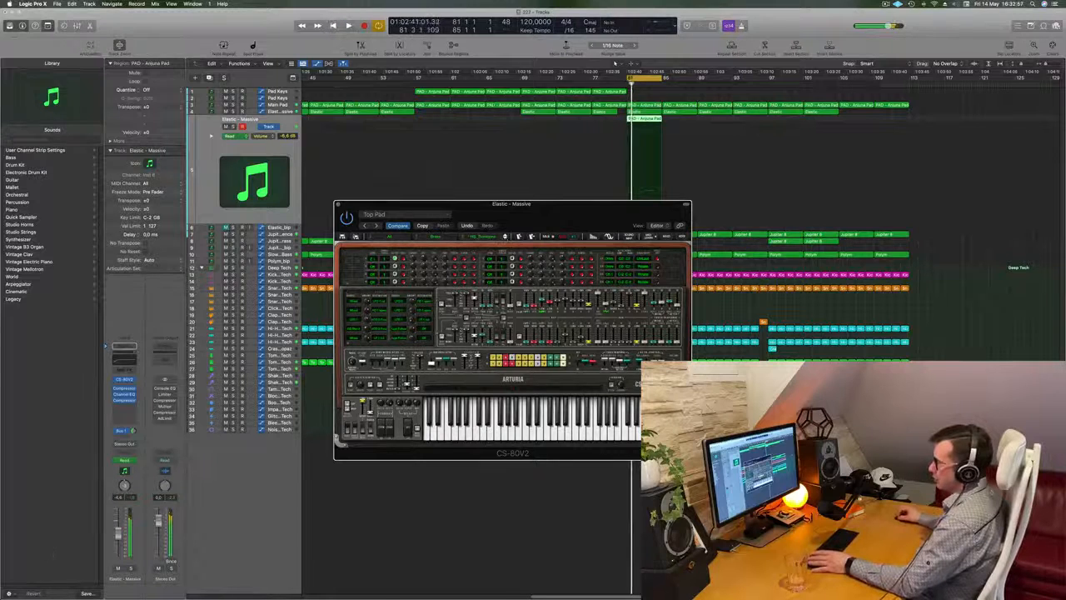
{"action": "left_click", "coordinate": [131, 568]}
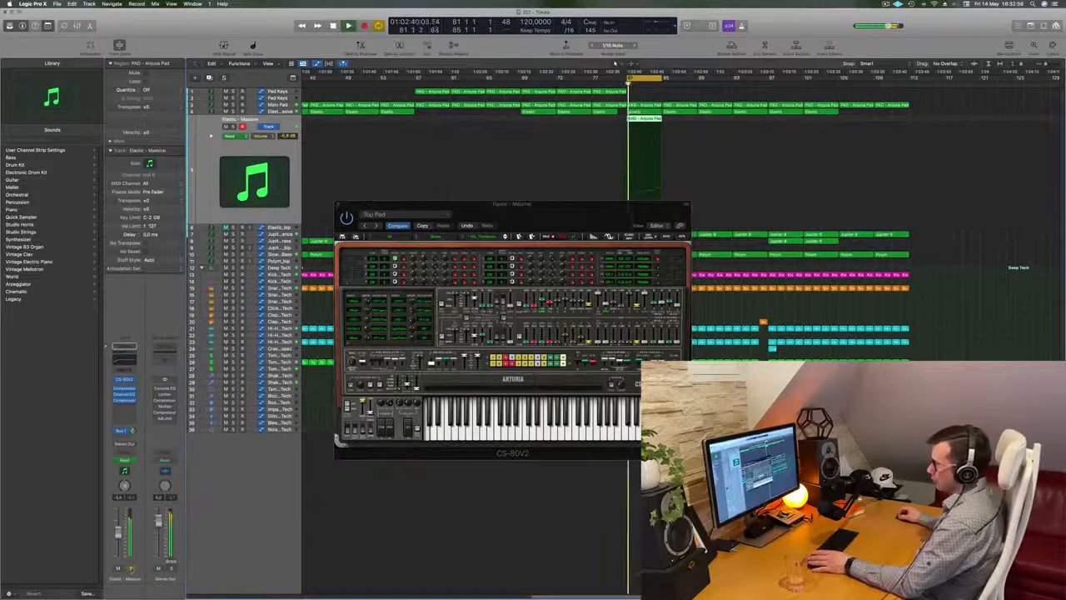
{"action": "left_click", "coordinate": [130, 569]}
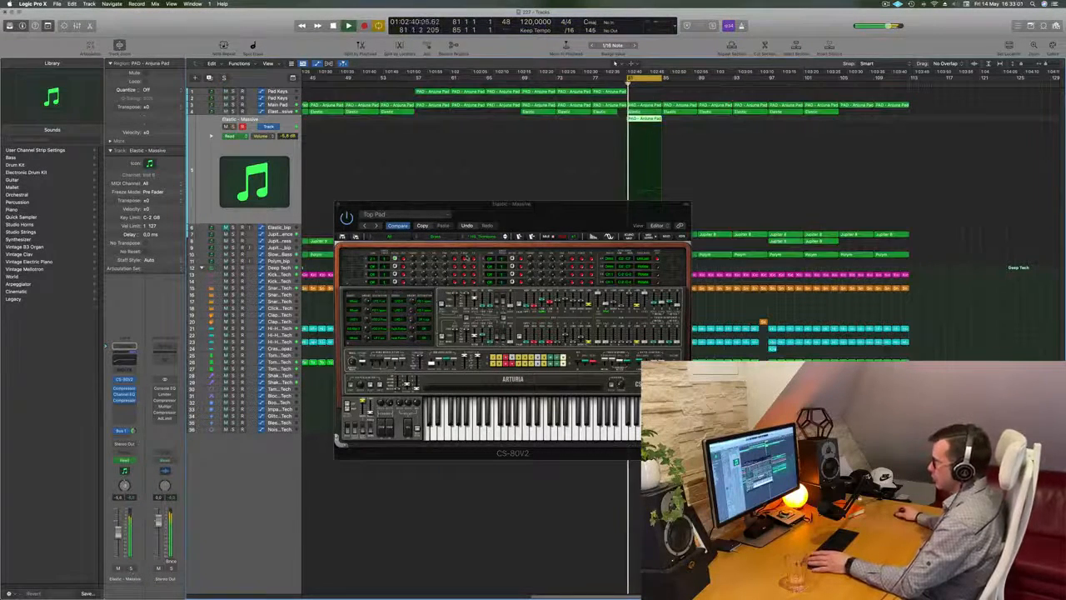
Step: Open the copied pad region at bar 81 for note editing, raise its notes by an octave and resume the cycle
{"action": "double_click", "coordinate": [647, 120]}
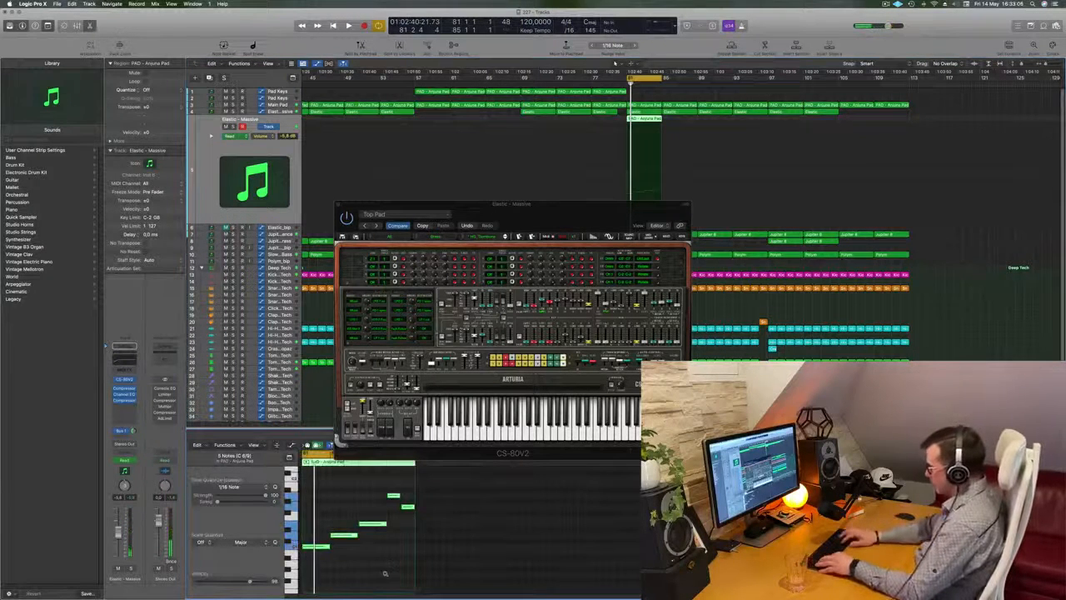
{"action": "key", "text": "space"}
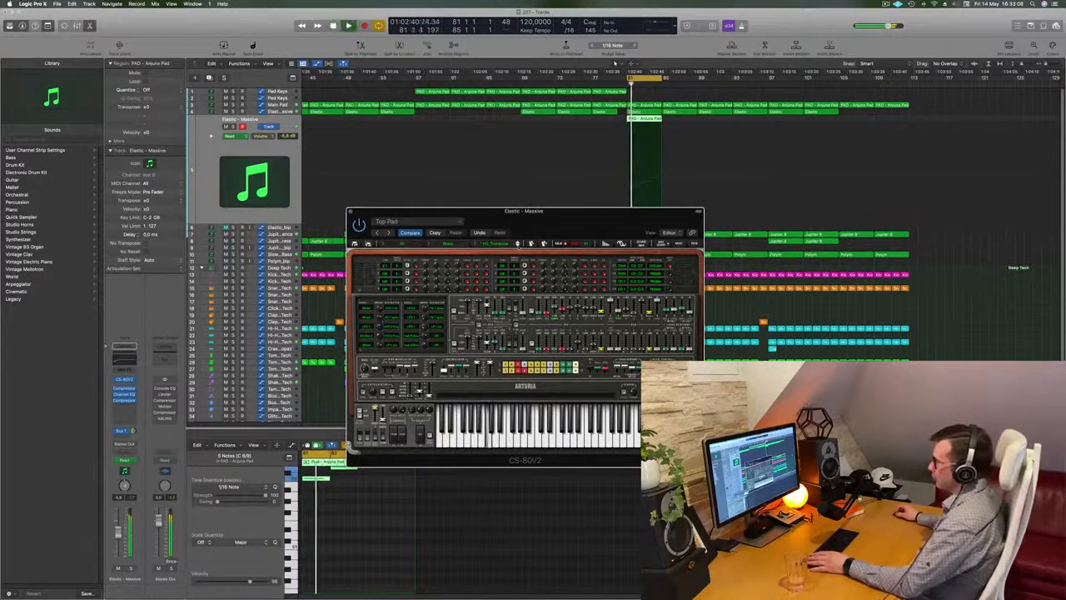
Step: Audition twelve more CS-80V2 brass presets in succession on the raised pad part while the cycle plays
{"action": "left_click", "coordinate": [518, 244]}
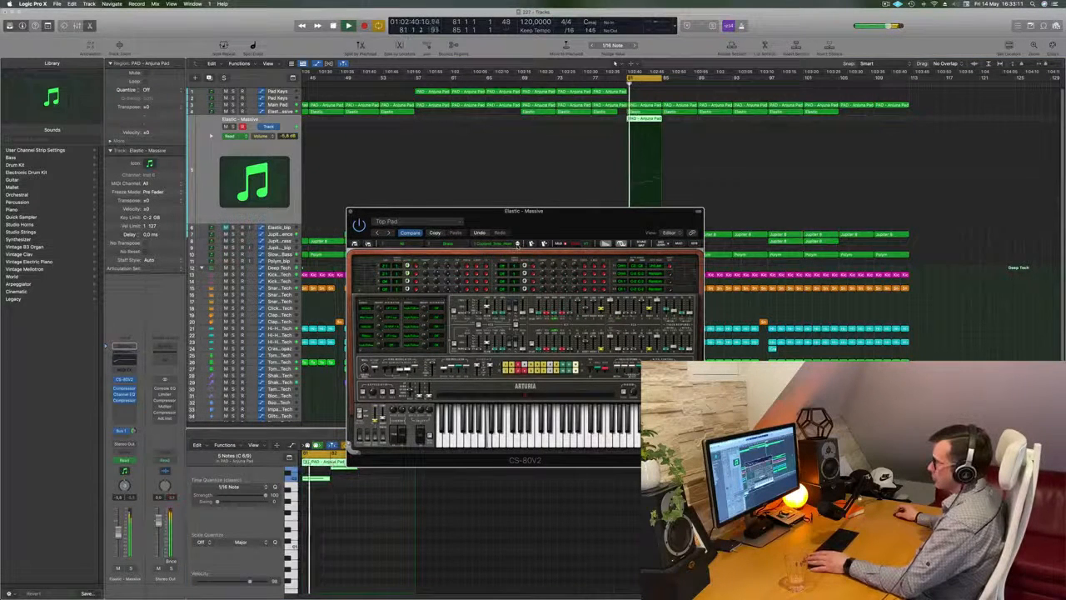
{"action": "left_click", "coordinate": [518, 244]}
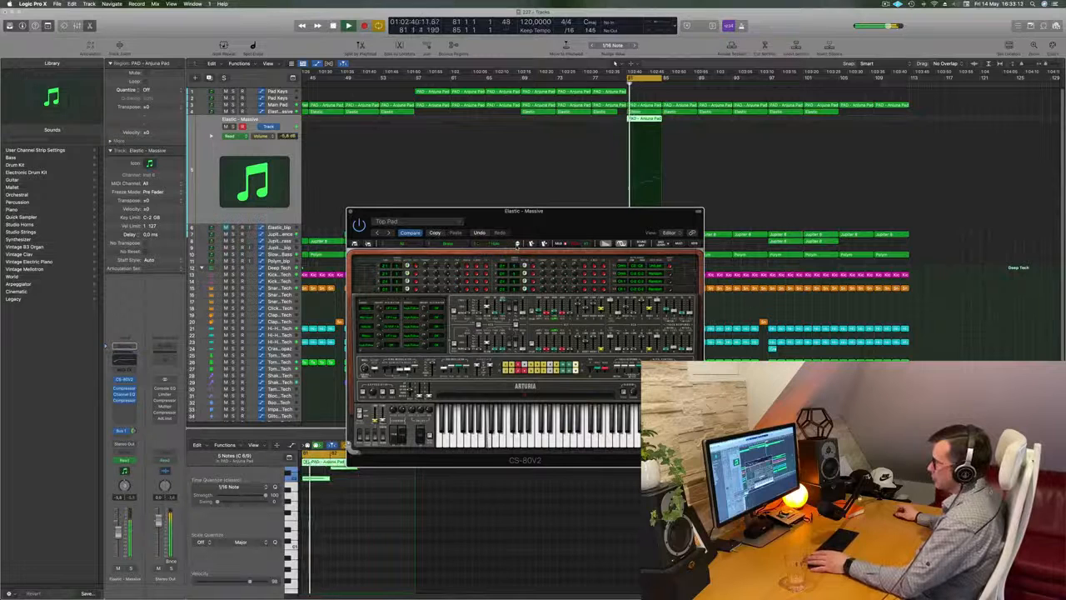
{"action": "left_click", "coordinate": [517, 244]}
{"action": "left_click", "coordinate": [518, 244]}
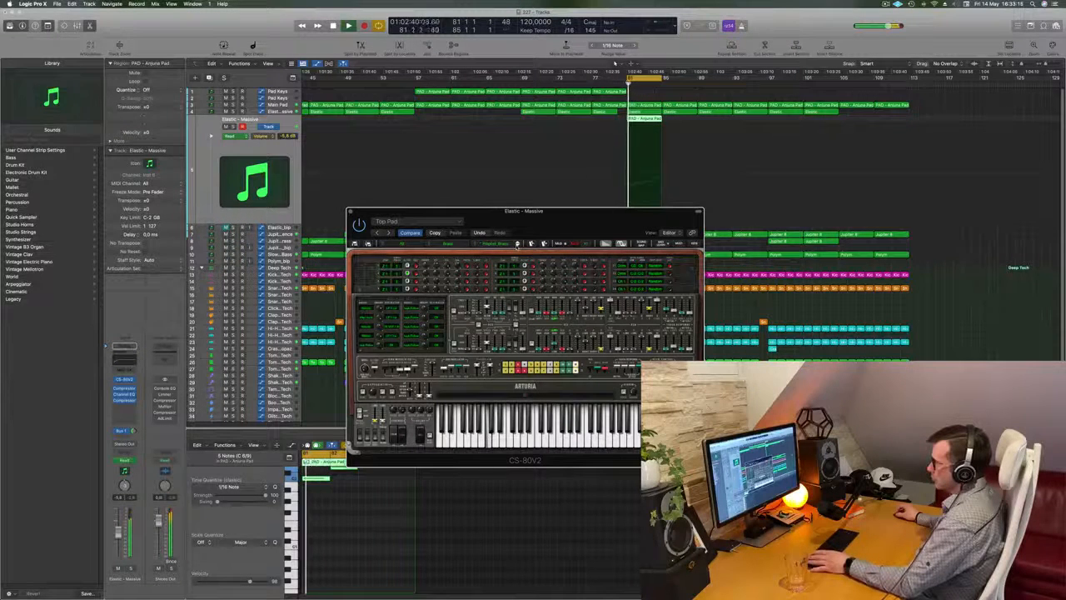
{"action": "left_click", "coordinate": [518, 244]}
{"action": "left_click", "coordinate": [518, 244]}
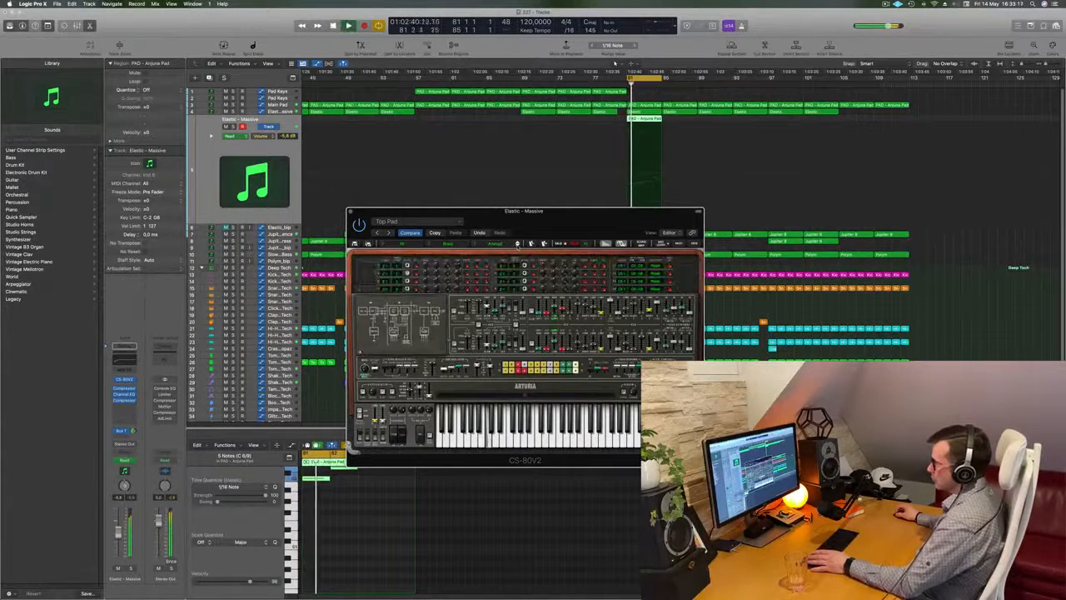
{"action": "left_click", "coordinate": [518, 244]}
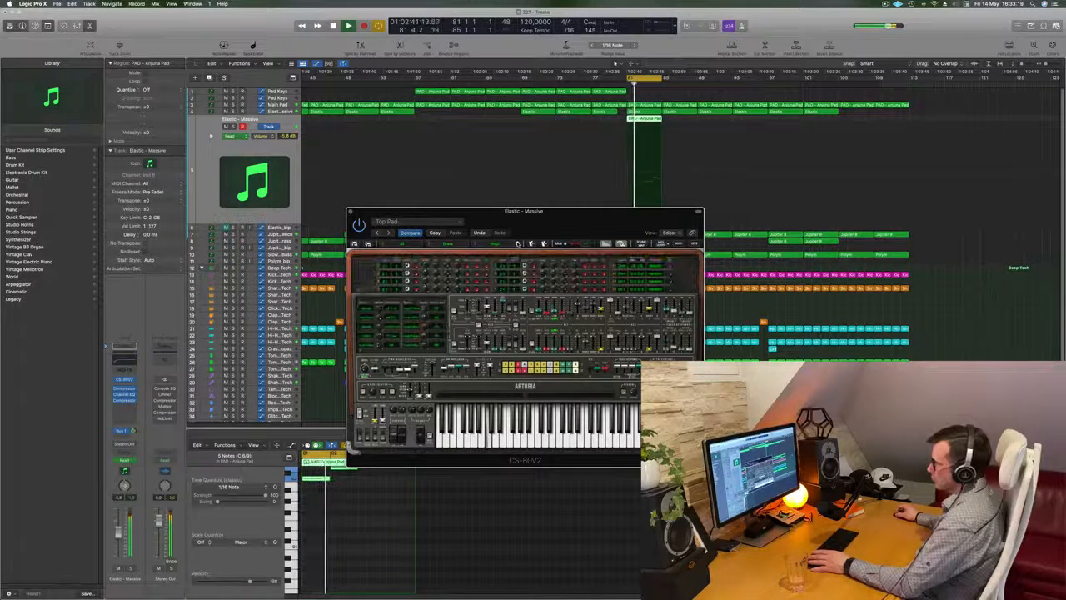
{"action": "left_click", "coordinate": [517, 244]}
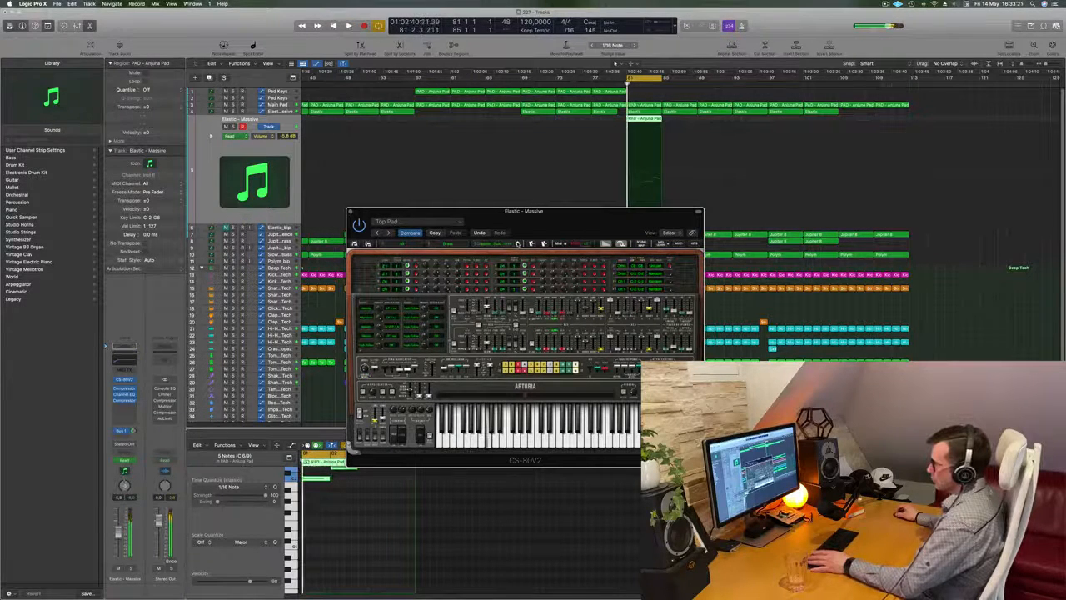
{"action": "left_click", "coordinate": [517, 244]}
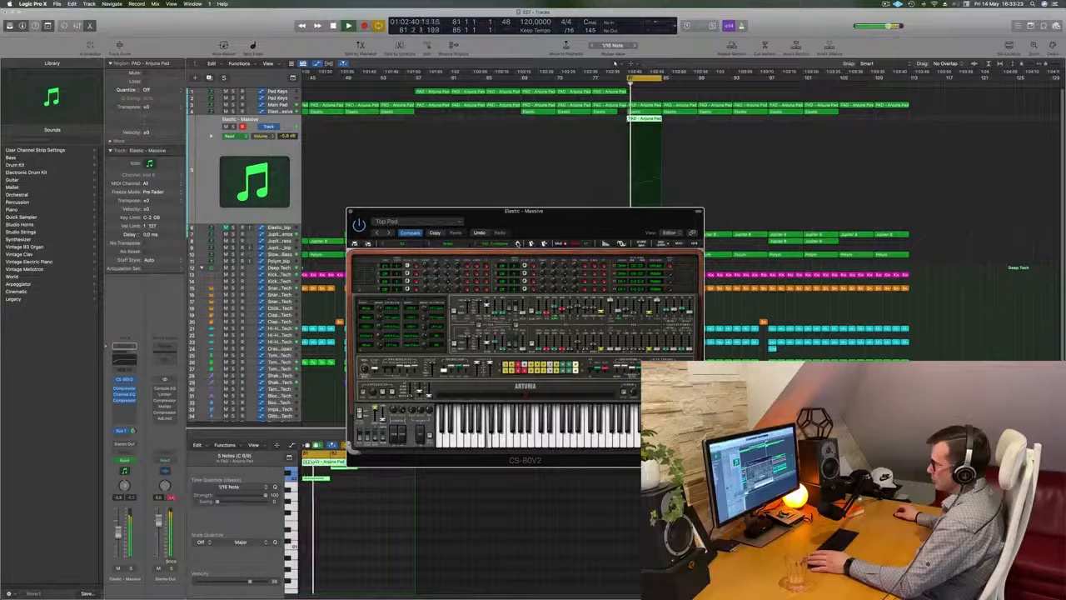
{"action": "left_click", "coordinate": [517, 244]}
{"action": "left_click", "coordinate": [518, 244]}
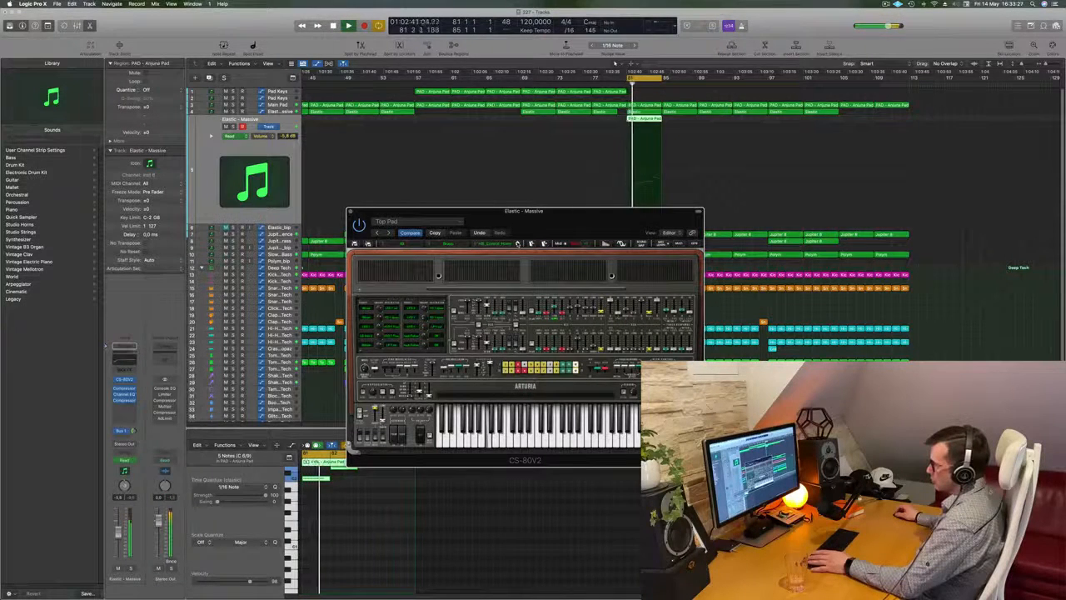
{"action": "key", "text": "space"}
{"action": "left_click", "coordinate": [518, 244]}
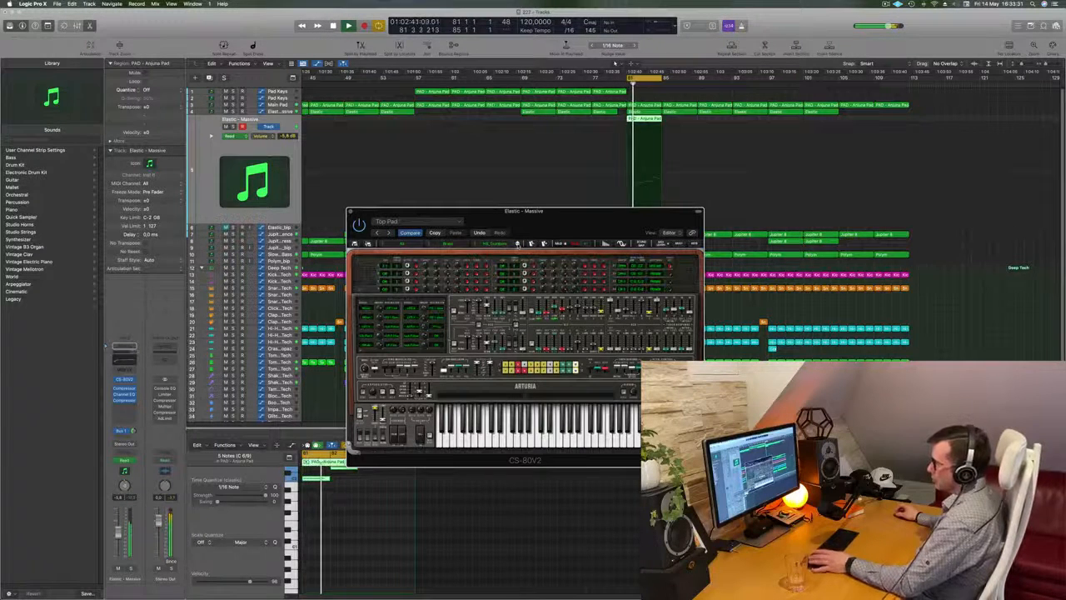
Step: Close the CS-80V2 window and lower the Elastic - Massive track's volume to about -11.4 dB while replaying the cycle
{"action": "left_click_drag", "start_coordinate": [538, 228], "coordinate": [563, 252]}
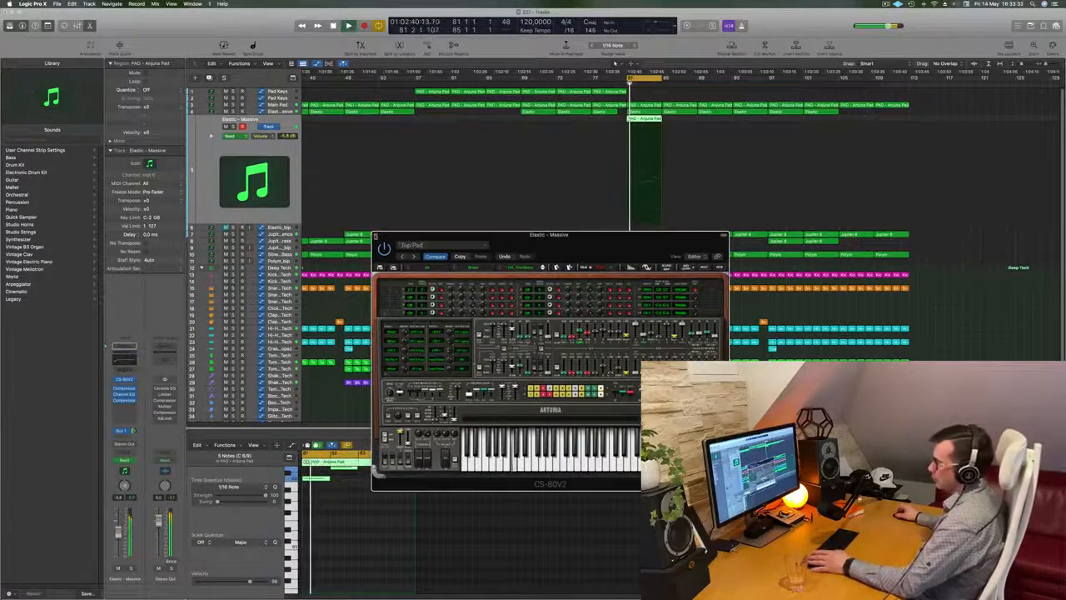
{"action": "left_click", "coordinate": [375, 237]}
{"action": "key", "text": "space"}
{"action": "left_click_drag", "start_coordinate": [120, 535], "coordinate": [119, 542]}
{"action": "key", "text": "space"}
{"action": "key", "text": "space"}
Step: Set a low cut at about 183 Hz in the Elastic - Massive track's Channel EQ while the cycle plays
{"action": "key", "text": "space"}
{"action": "key", "text": "space"}
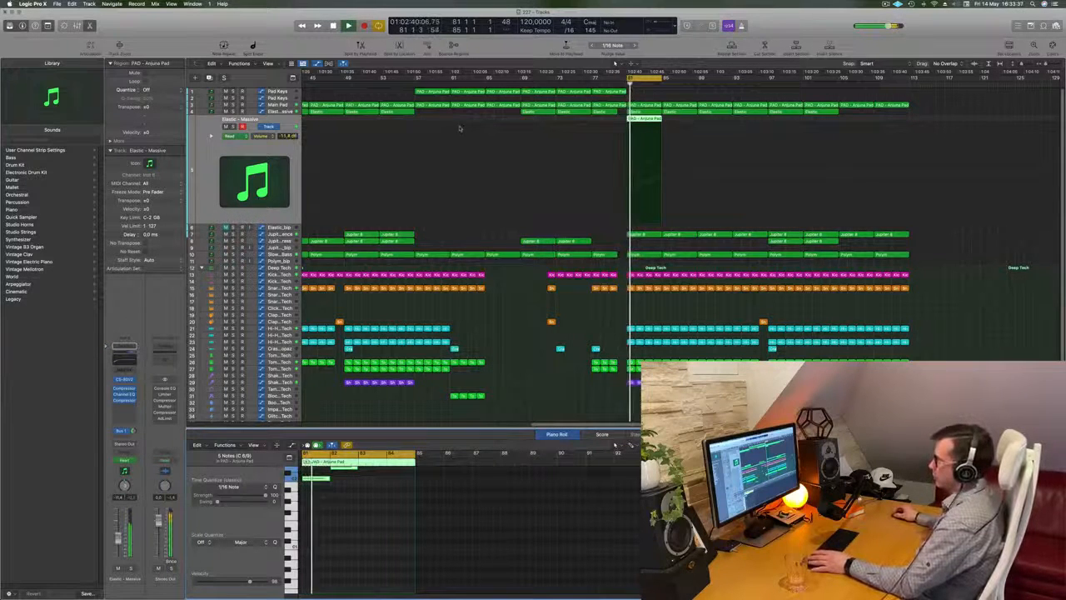
{"action": "left_click", "coordinate": [124, 394]}
{"action": "key", "text": "space"}
{"action": "key", "text": "space"}
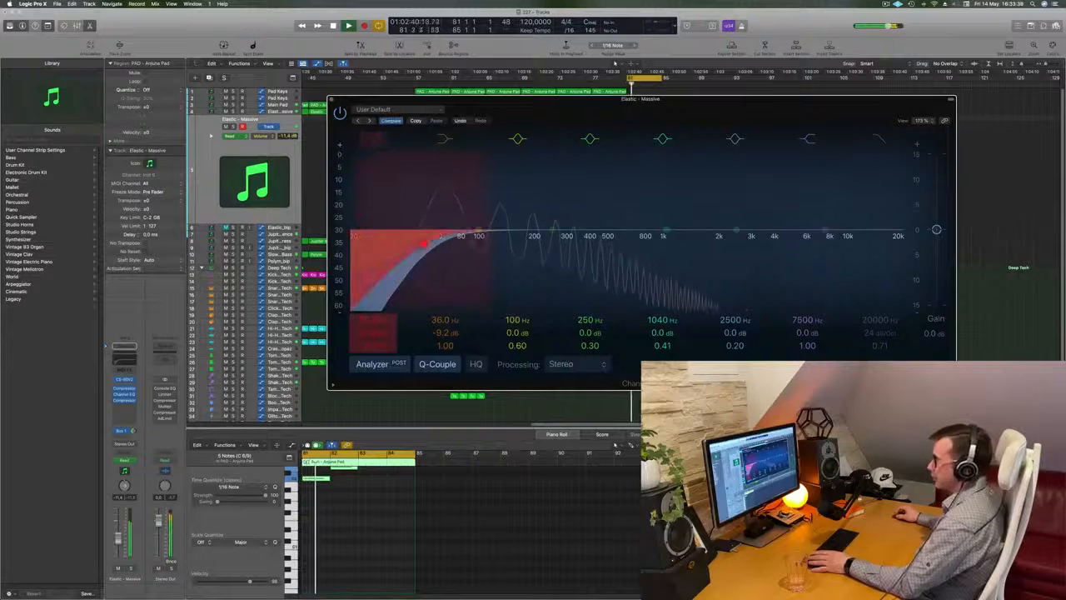
{"action": "left_click_drag", "start_coordinate": [510, 247], "coordinate": [528, 245]}
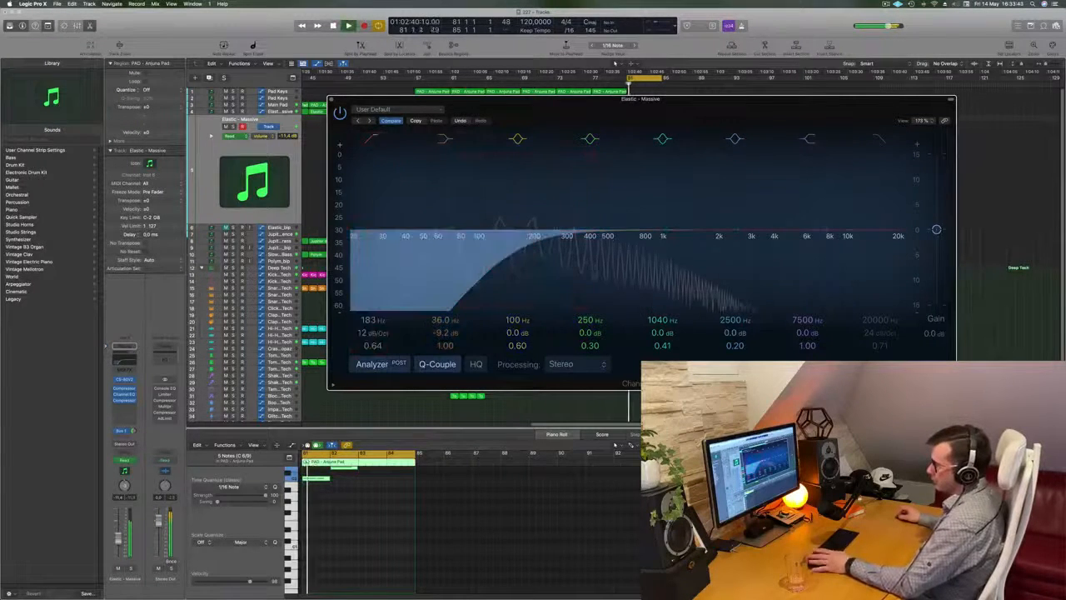
Step: Raise the Elastic - Massive track's volume slightly and hide the open plug-in window without adding another effect
{"action": "left_click_drag", "start_coordinate": [118, 539], "coordinate": [118, 535]}
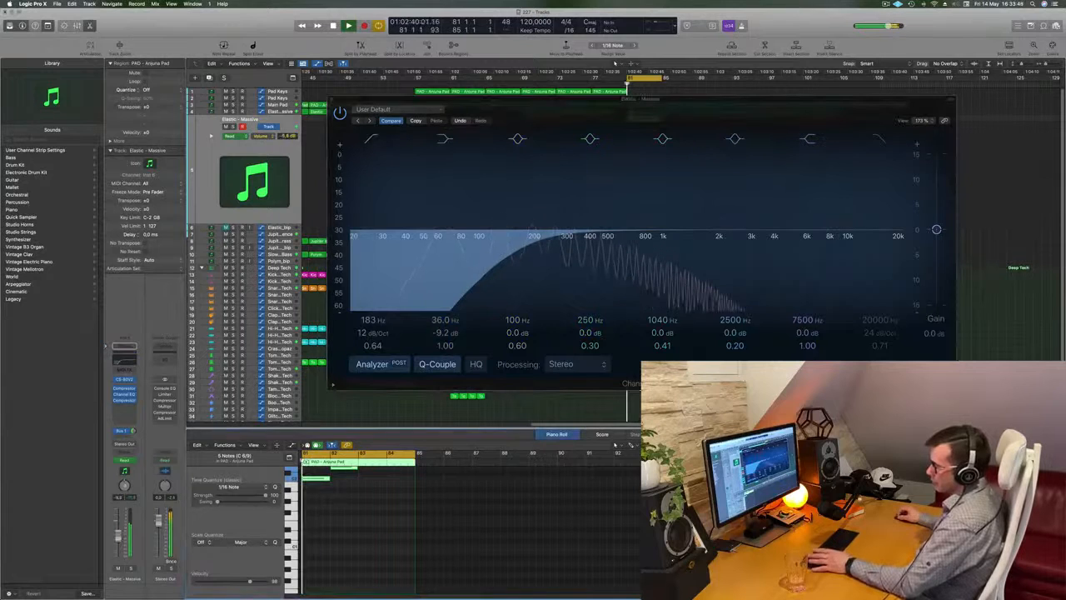
{"action": "left_click", "coordinate": [124, 408]}
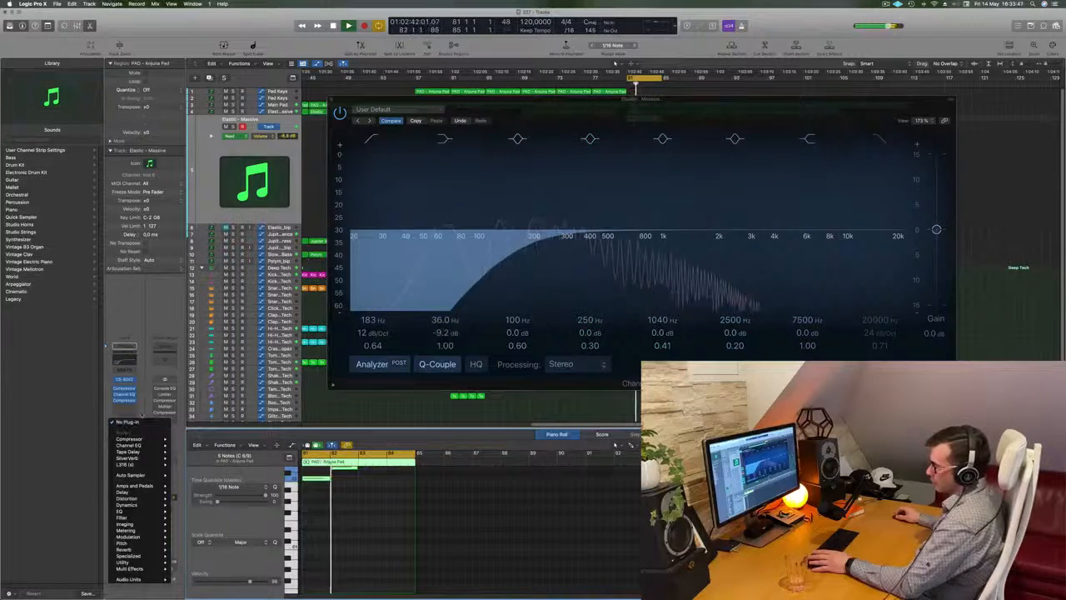
{"action": "key", "text": "Escape"}
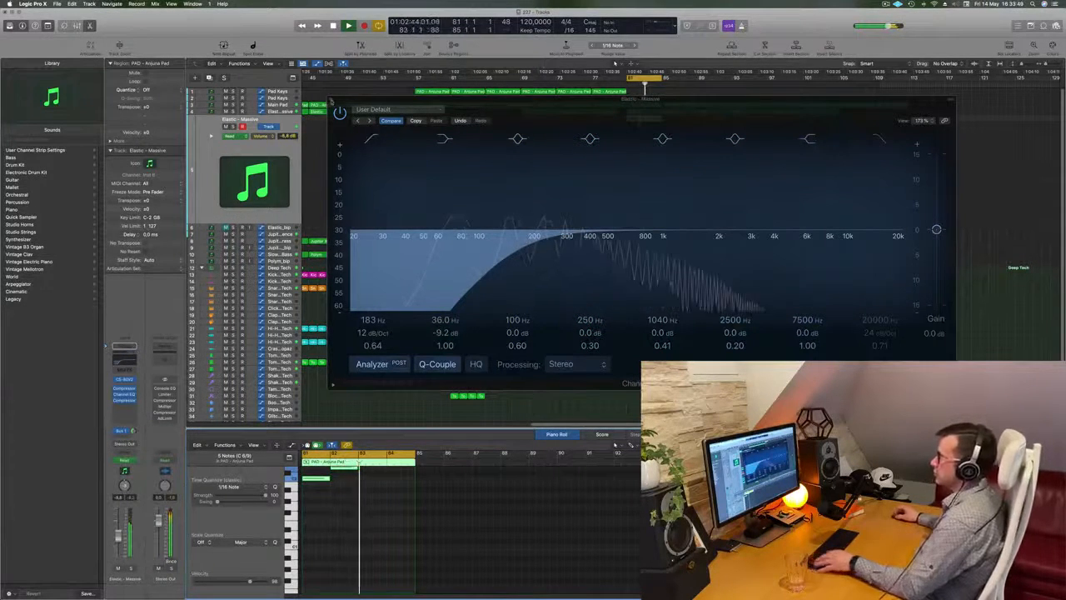
{"action": "key", "text": "v"}
Step: Repeat the pad region at bar 81 on the Elastic - Massive track three times, filling up to bar 97, and replay it
{"action": "key", "text": "super+Left"}
{"action": "key", "text": "super+Left"}
{"action": "key", "text": "space"}
{"action": "key", "text": "space"}
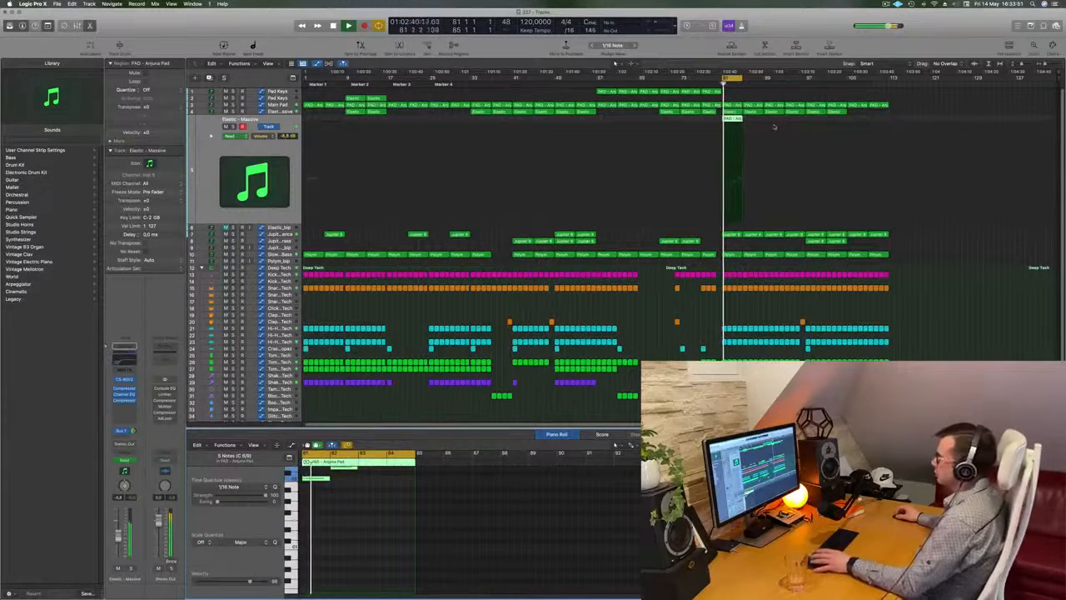
{"action": "left_click", "coordinate": [735, 122]}
{"action": "key", "text": "super+r"}
{"action": "key", "text": "super+r"}
{"action": "key", "text": "super+r"}
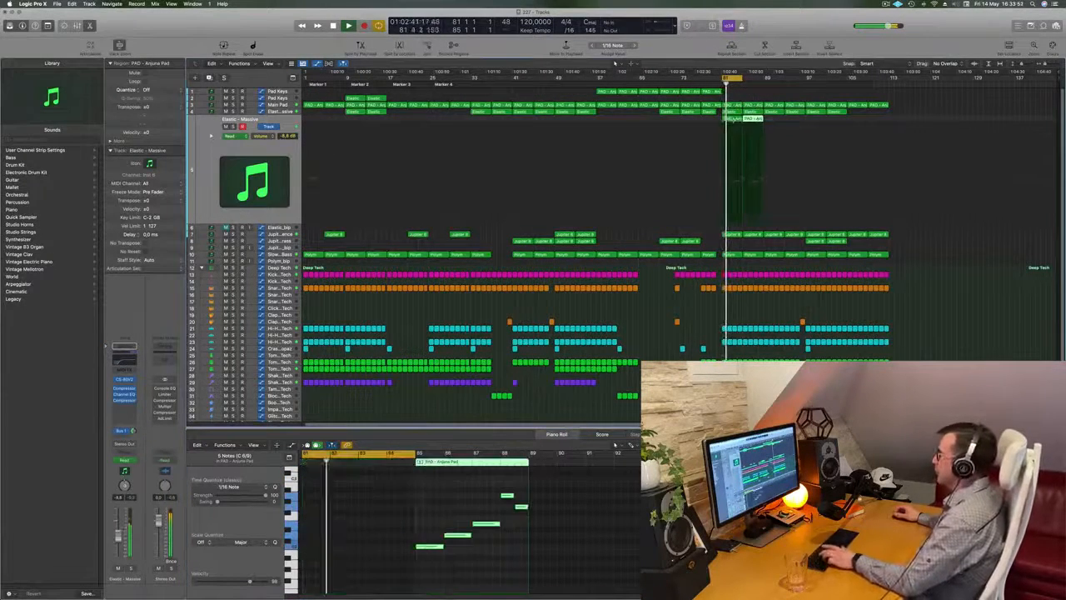
{"action": "key", "text": "space"}
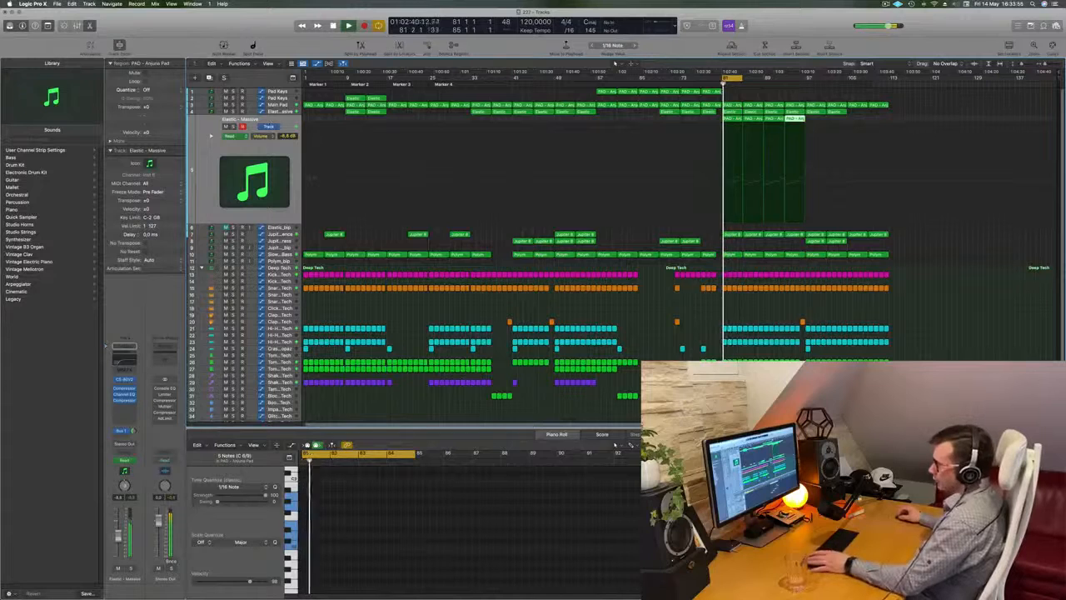
Step: Check the Elastic - Massive track in solo, lower its volume and adjust its Bus 1 delay send level
{"action": "key", "text": "s"}
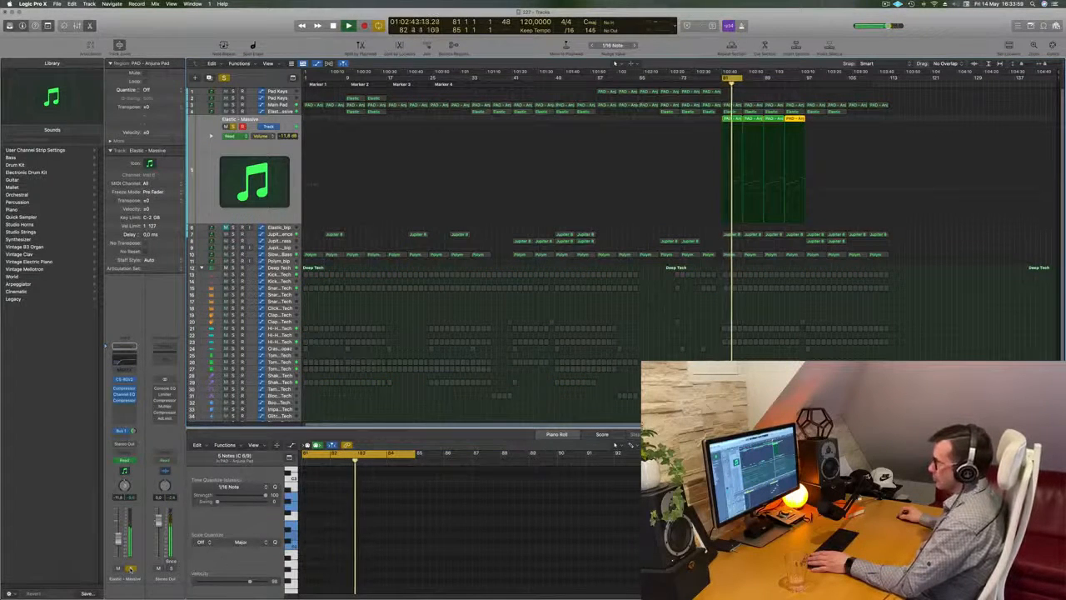
{"action": "key", "text": "s"}
{"action": "left_click_drag", "start_coordinate": [133, 431], "coordinate": [133, 434]}
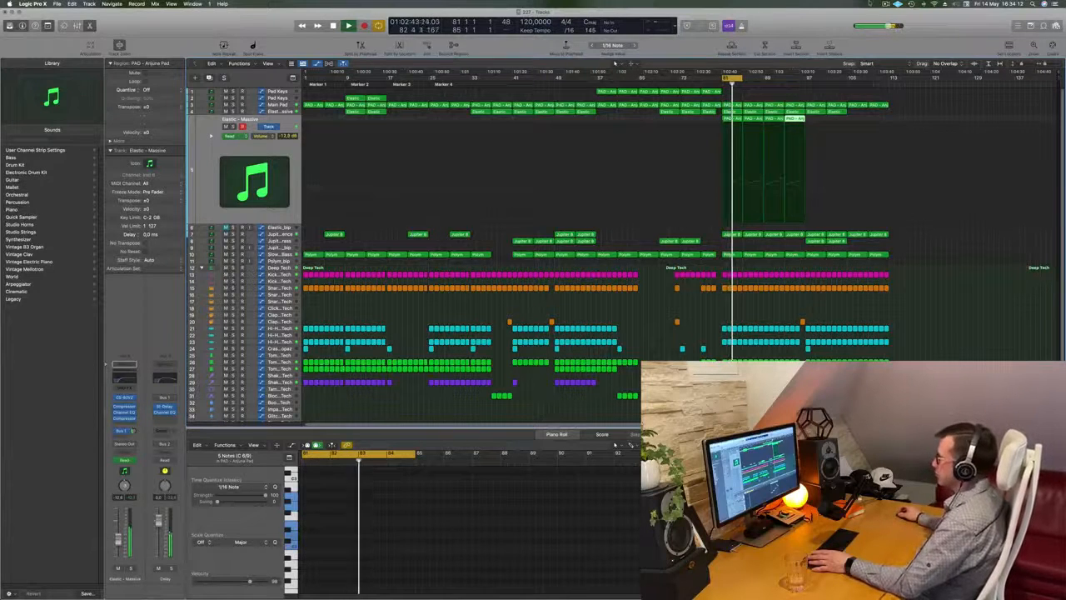
Step: Extend the cycle to bar 97 and repeat the two Jupiter 8 regions at bar 97 on track 8 up to bar 113
{"action": "left_click_drag", "start_coordinate": [738, 76], "coordinate": [806, 77]}
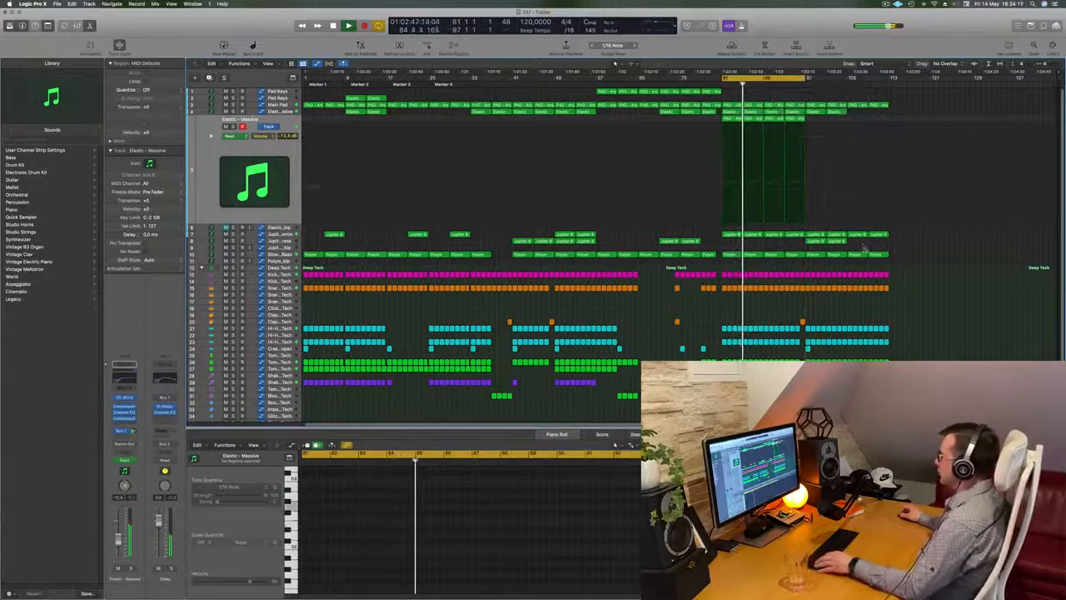
{"action": "left_click_drag", "start_coordinate": [850, 248], "coordinate": [821, 242]}
{"action": "key", "text": "super+r"}
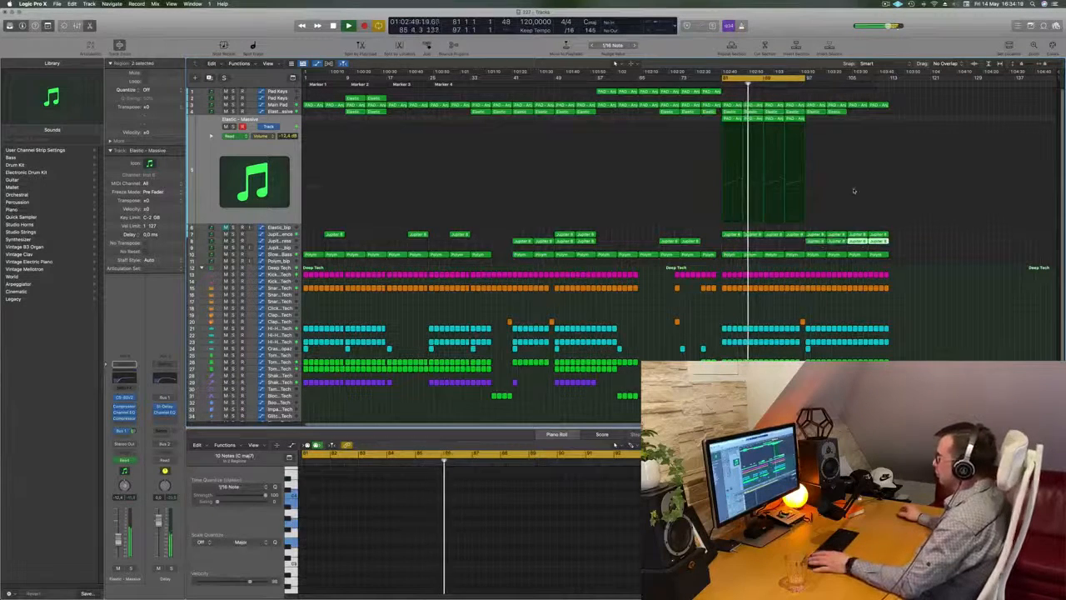
Step: Move the cycle range to bars 97 to 113 and play from its start
{"action": "left_click_drag", "start_coordinate": [805, 79], "coordinate": [889, 79]}
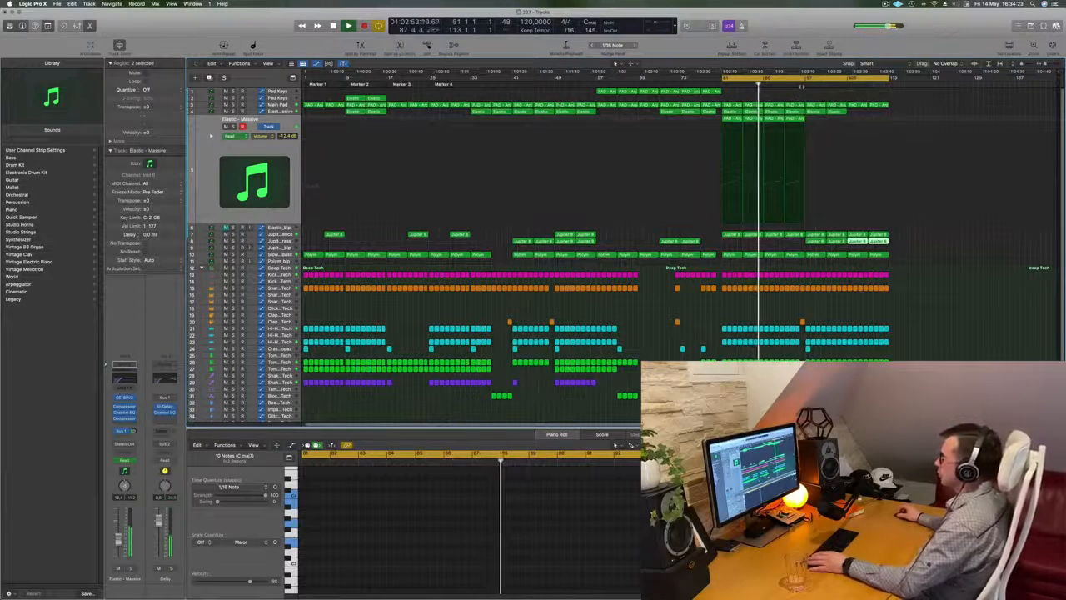
{"action": "left_click_drag", "start_coordinate": [793, 81], "coordinate": [872, 80]}
{"action": "key", "text": "space"}
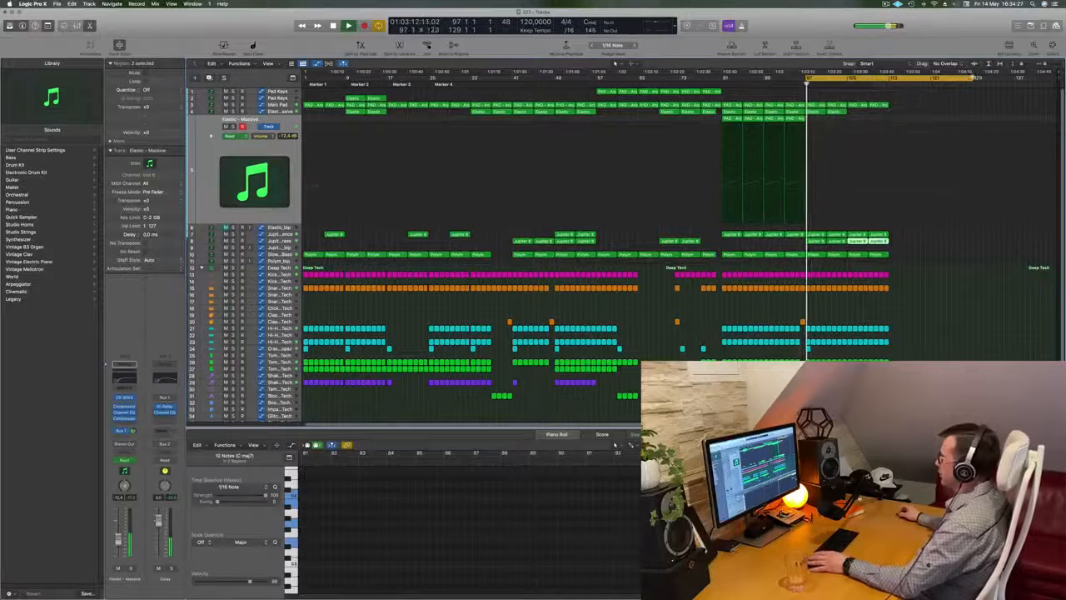
{"action": "left_click_drag", "start_coordinate": [973, 80], "coordinate": [888, 80]}
{"action": "key", "text": "space"}
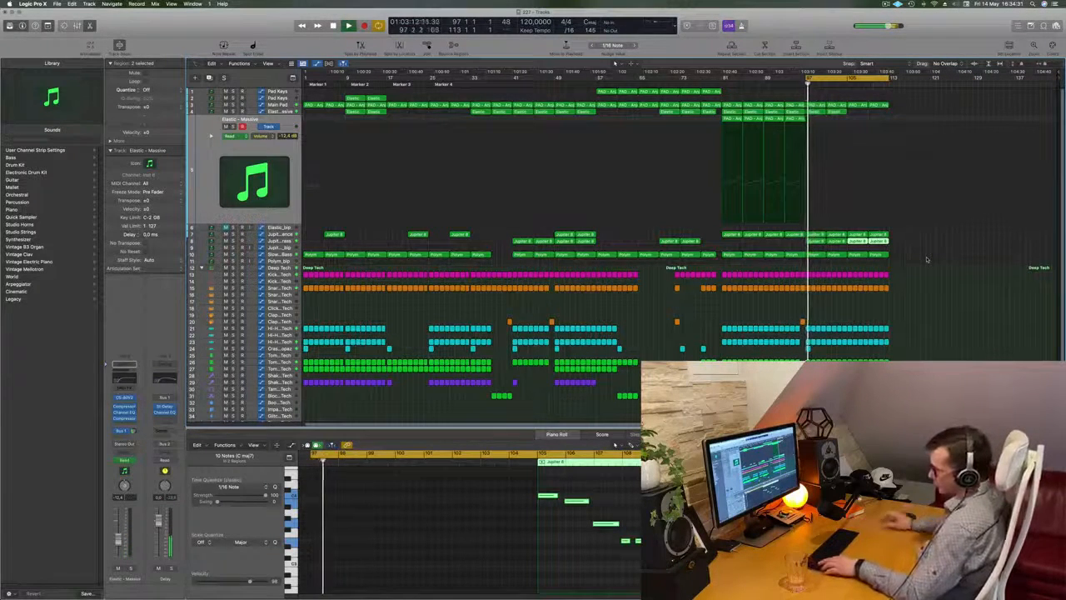
Step: Repeat the whole section between bars 97 and 113 twice, replay the cycle and select a group of the lower percussion regions
{"action": "key", "text": "ctrl+super+r"}
{"action": "key", "text": "ctrl+super+r"}
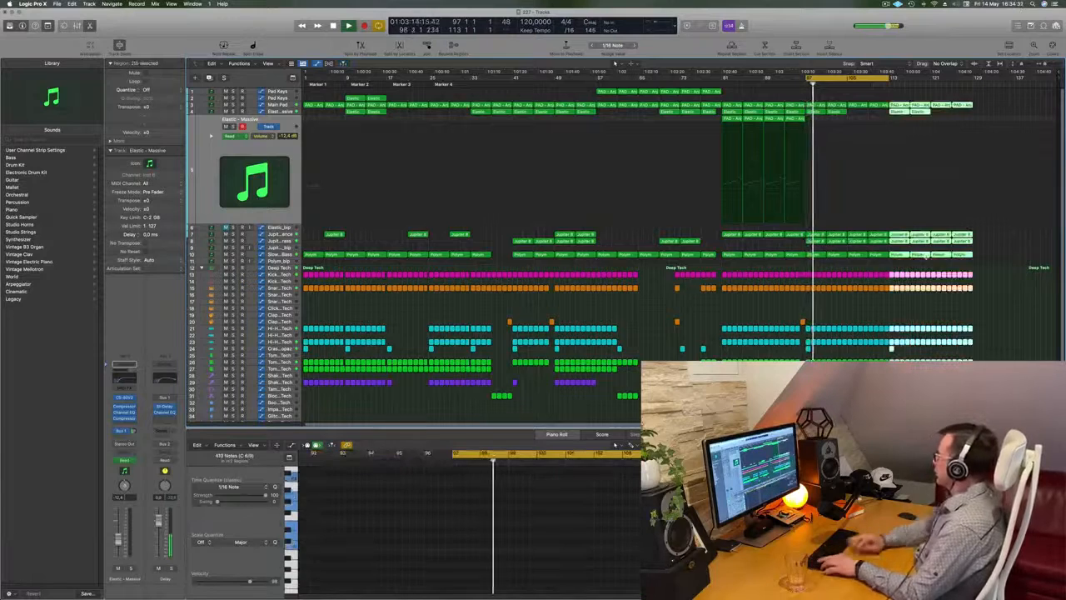
{"action": "key", "text": "space"}
{"action": "key", "text": "space"}
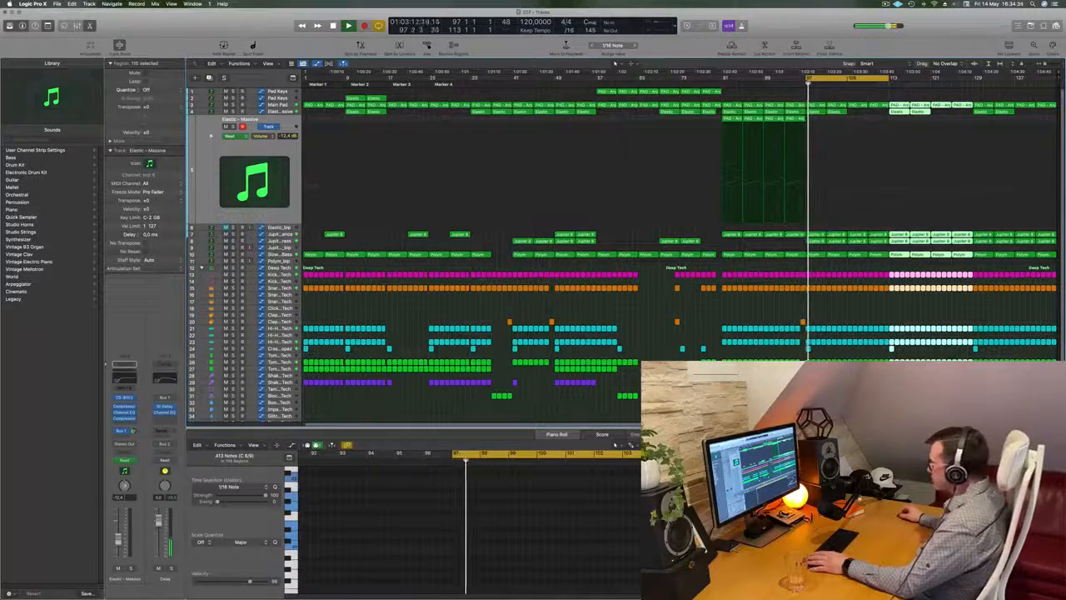
{"action": "left_click_drag", "start_coordinate": [721, 388], "coordinate": [800, 380]}
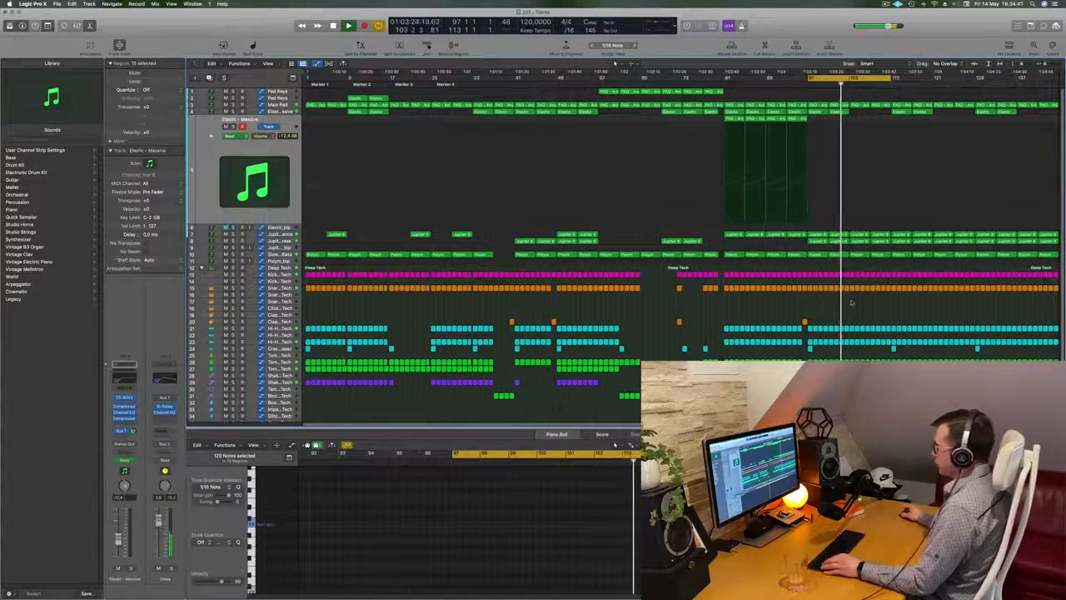
Step: Reshape the Main Pad automation to keep rising to a peak at bar 113, and extend the cycle past bar 129
{"action": "scroll", "coordinate": [854, 302], "scroll_direction": "up", "scroll_amount": 3}
{"action": "scroll", "coordinate": [856, 301], "scroll_direction": "up", "scroll_amount": 2}
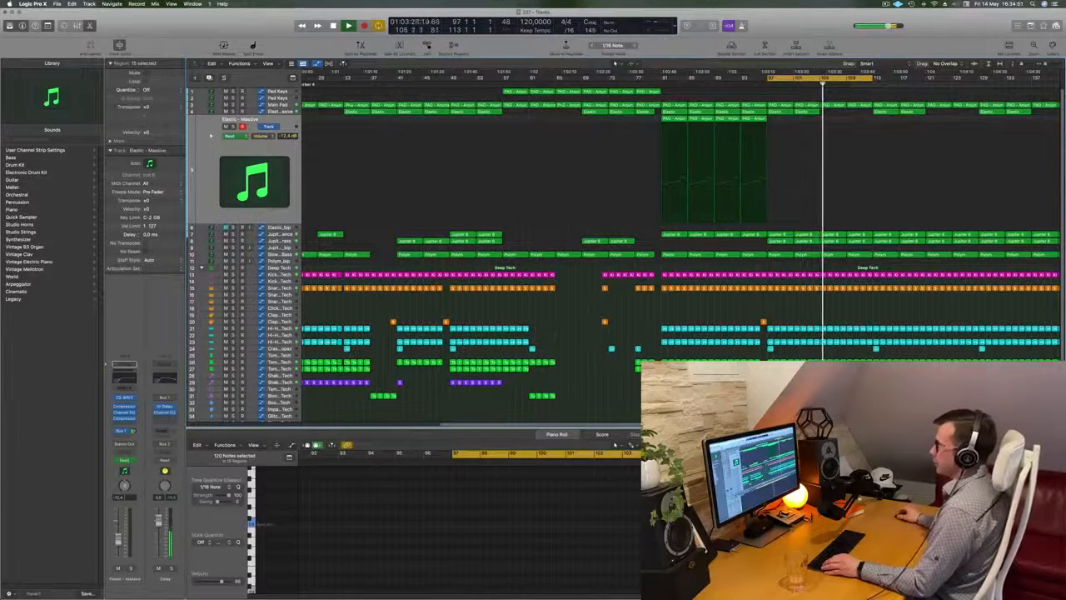
{"action": "left_click", "coordinate": [272, 105]}
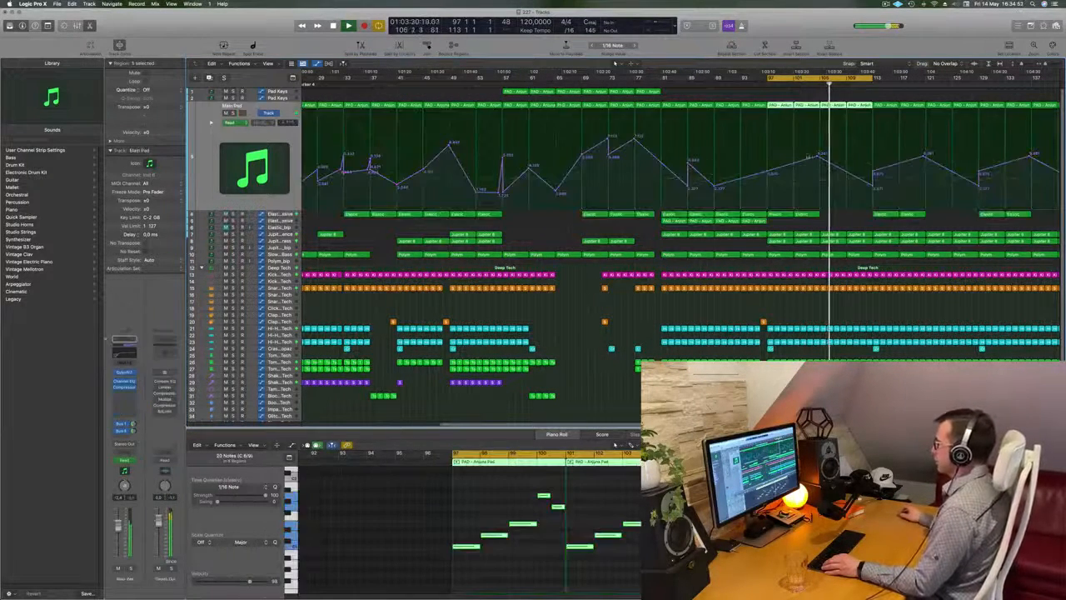
{"action": "left_click", "coordinate": [873, 187]}
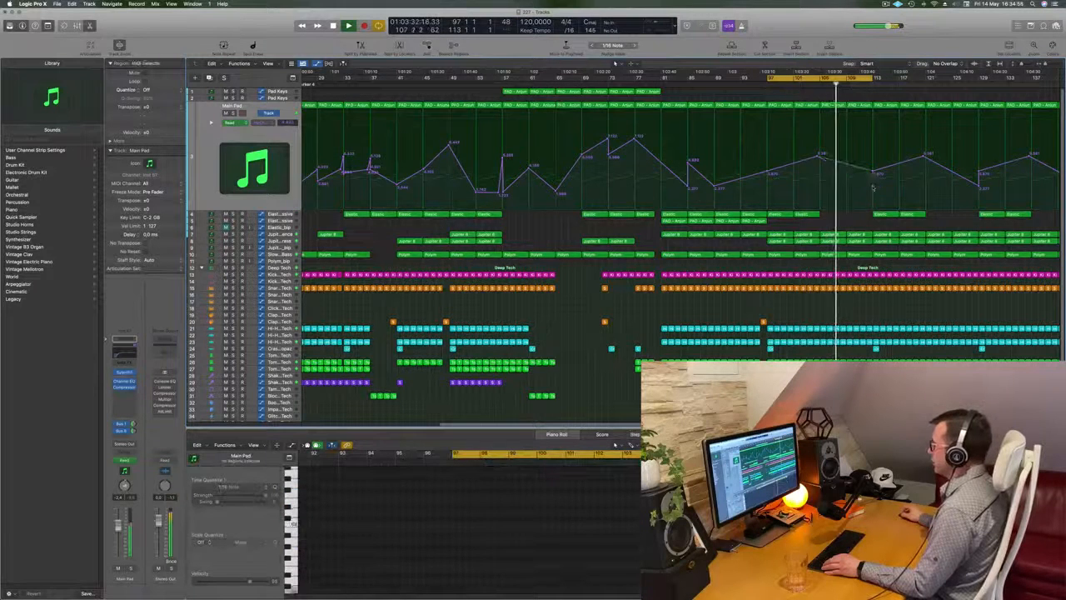
{"action": "left_click_drag", "start_coordinate": [873, 187], "coordinate": [873, 133]}
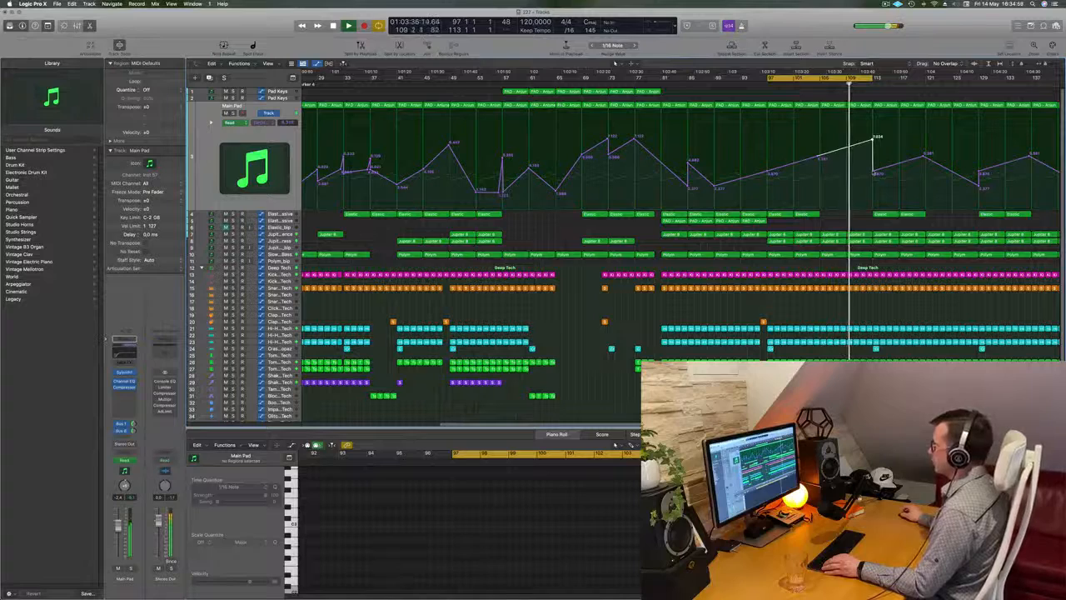
{"action": "scroll", "coordinate": [876, 175], "scroll_direction": "up", "scroll_amount": 3}
{"action": "scroll", "coordinate": [889, 86], "scroll_direction": "down", "scroll_amount": 4}
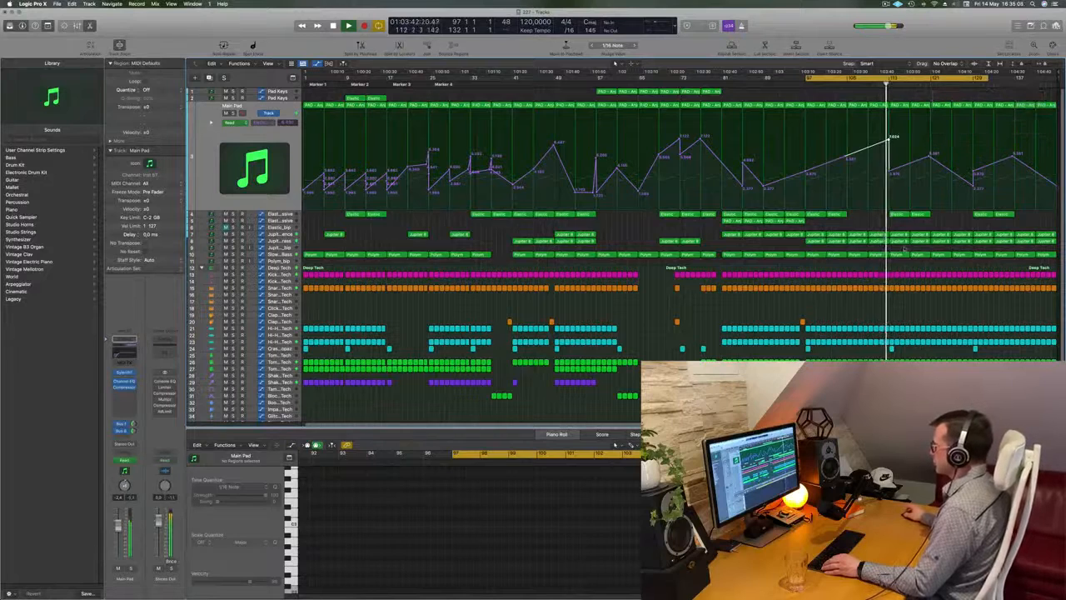
Step: Remove the three Jupiter 8 regions between bars 113 and 125 on track 8
{"action": "left_click_drag", "start_coordinate": [907, 248], "coordinate": [940, 241]}
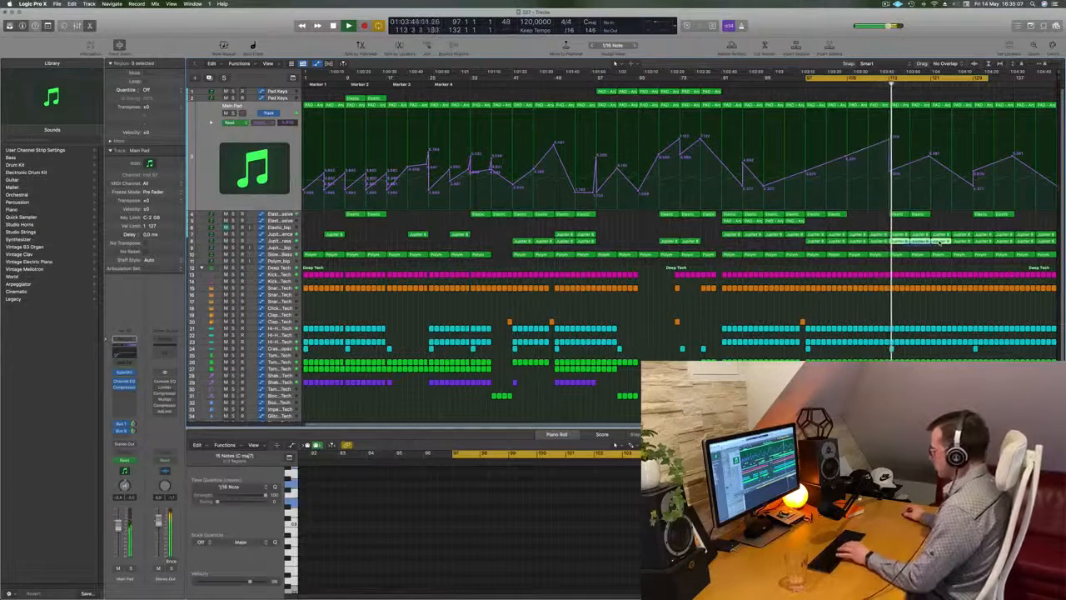
{"action": "left_click", "coordinate": [906, 230]}
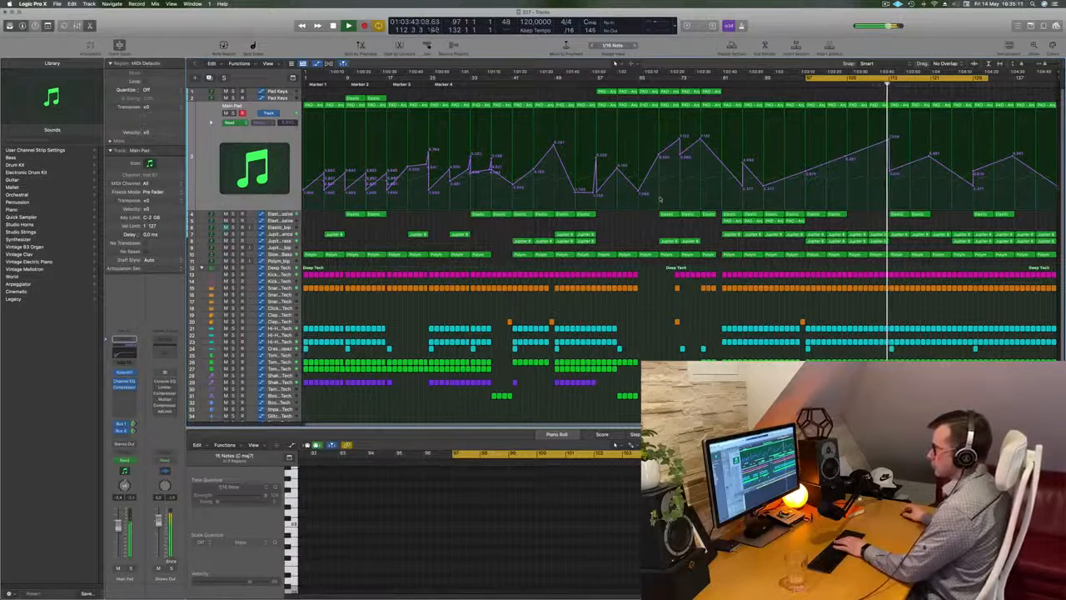
Step: Select the Jupiter 8 Sequence track and copy four of the Pad Keys regions to bar 121
{"action": "left_click", "coordinate": [281, 234]}
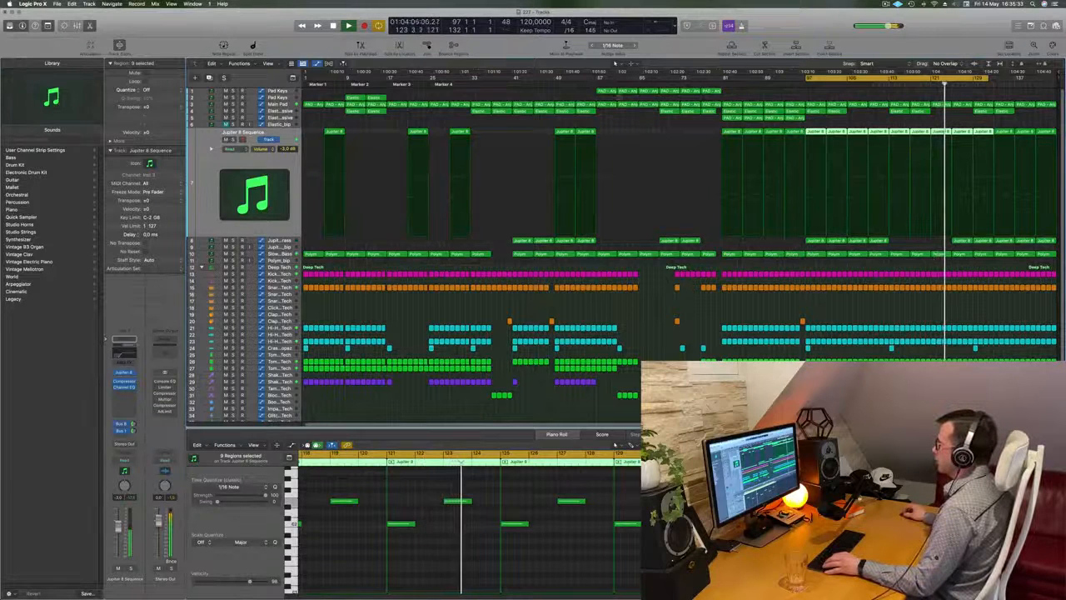
{"action": "left_click", "coordinate": [667, 96]}
{"action": "left_click_drag", "start_coordinate": [666, 94], "coordinate": [950, 99]}
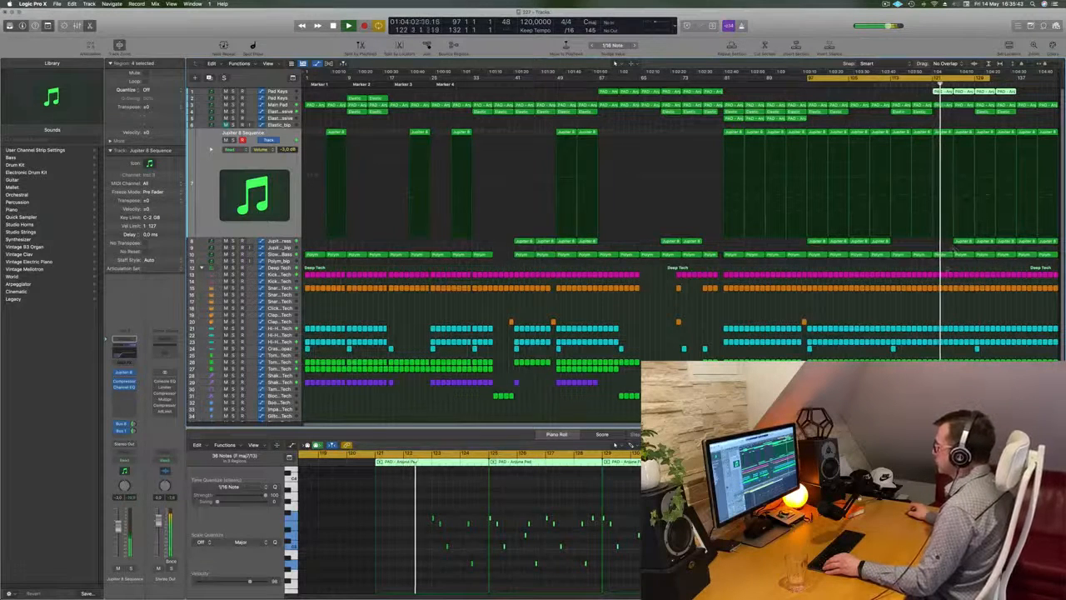
Step: Delete the three Jupiter 8 regions on track 8 between bars 125 and 137
{"action": "left_click", "coordinate": [964, 242]}
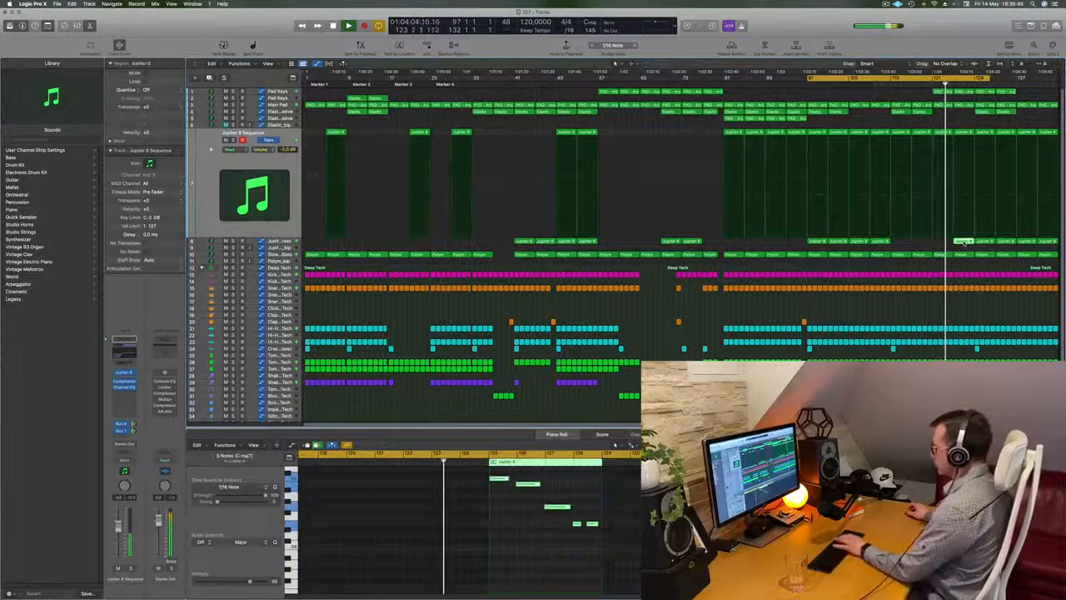
{"action": "key", "text": "Delete"}
{"action": "left_click", "coordinate": [986, 242]}
{"action": "key", "text": "Delete"}
{"action": "left_click", "coordinate": [1005, 242]}
{"action": "key", "text": "Delete"}
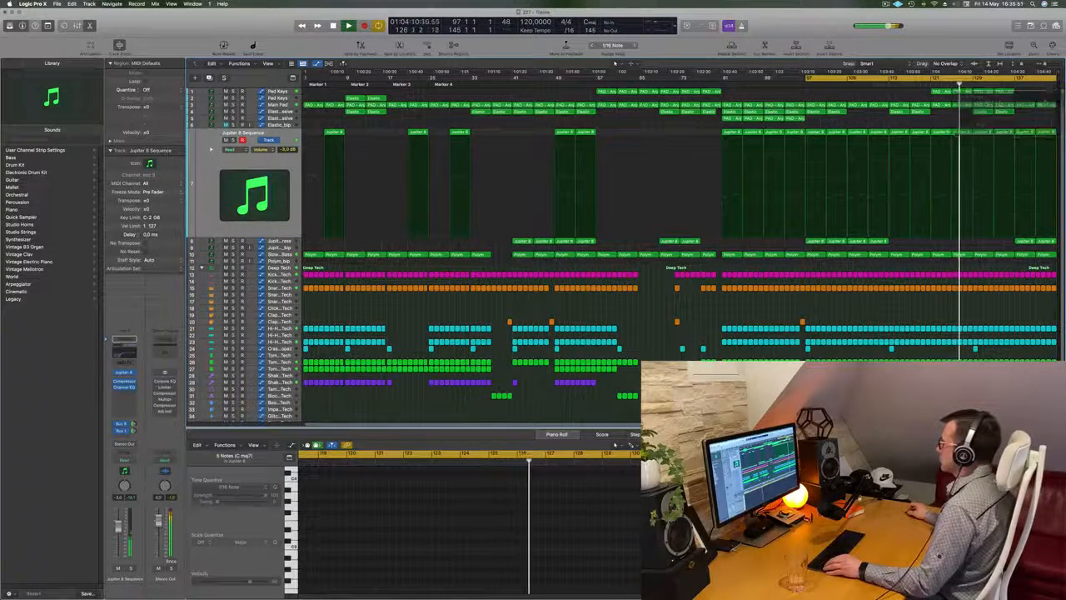
Step: Set the cycle range to bars 129 to 145, repeat that whole section after bar 145 and clear the selection
{"action": "key", "text": "c"}
{"action": "left_click_drag", "start_coordinate": [974, 78], "coordinate": [1056, 81]}
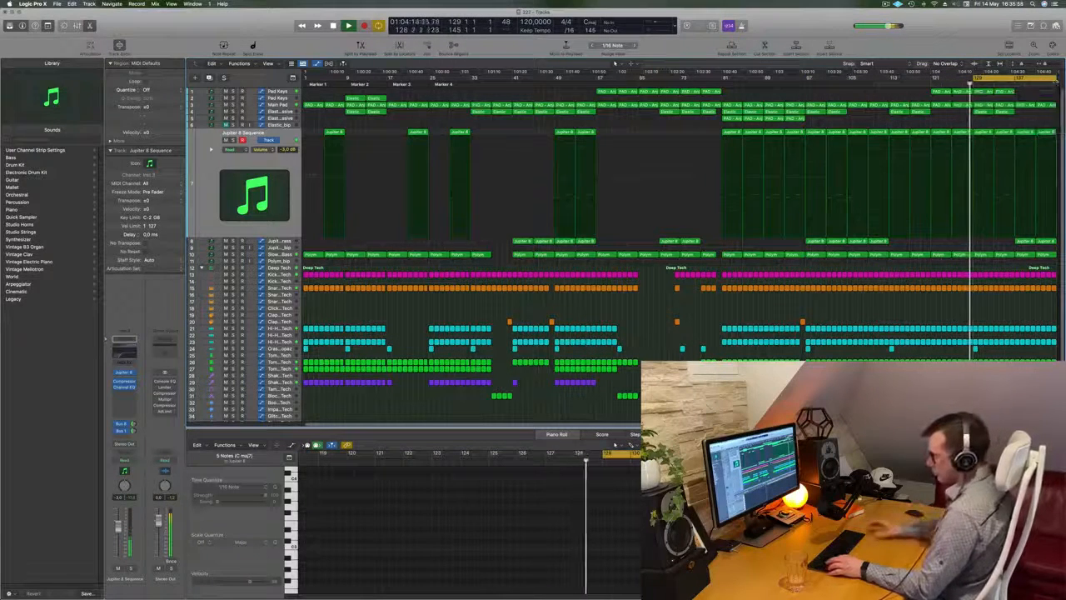
{"action": "key", "text": "super+a"}
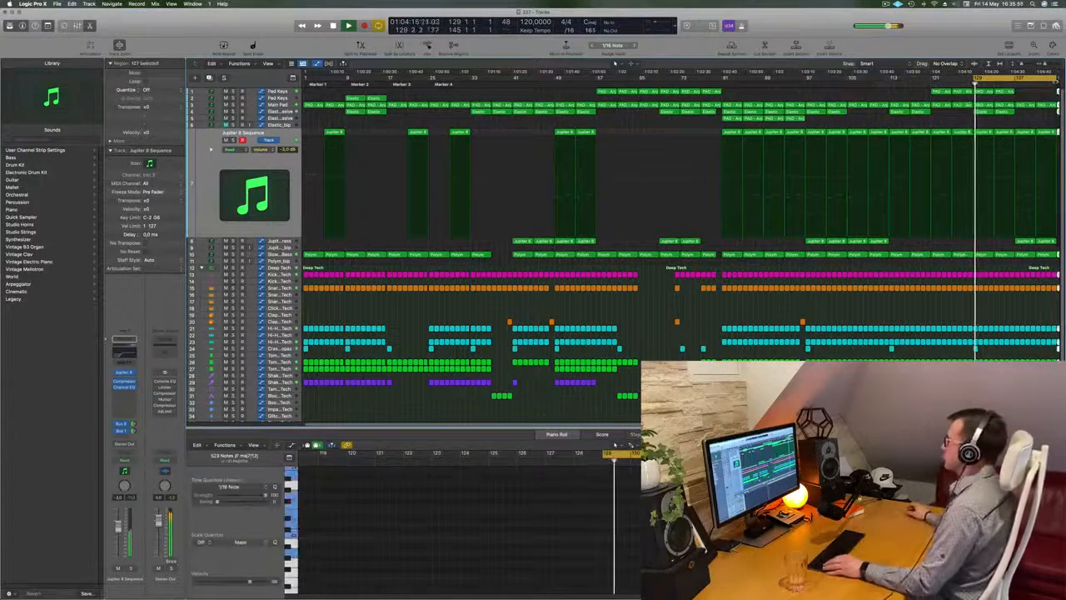
{"action": "scroll", "coordinate": [1025, 101], "scroll_direction": "left", "scroll_amount": 2}
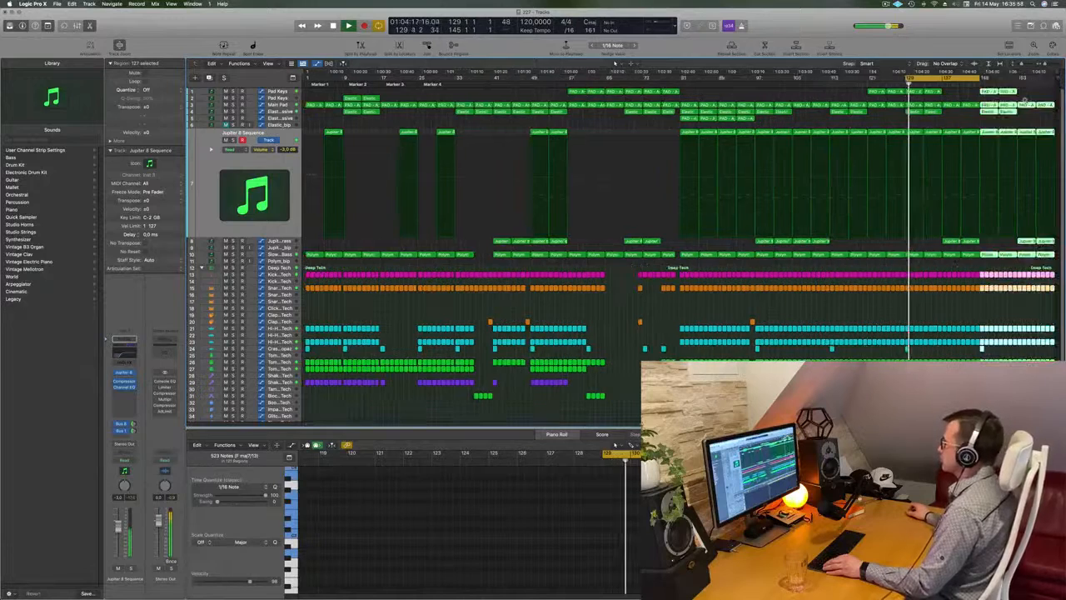
{"action": "left_click", "coordinate": [966, 122]}
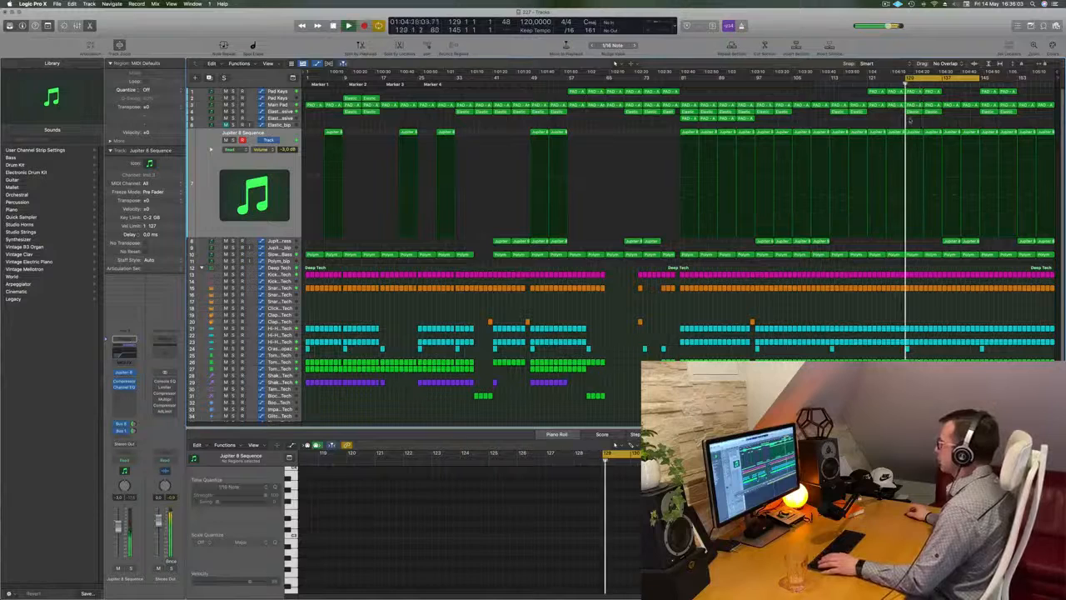
Step: Delete the two Elastic regions between bars 129 and 137 on track 4 and the two Jupiter 8 regions between bars 137 and 145 on track 8
{"action": "left_click_drag", "start_coordinate": [910, 121], "coordinate": [935, 116]}
{"action": "left_click", "coordinate": [930, 123]}
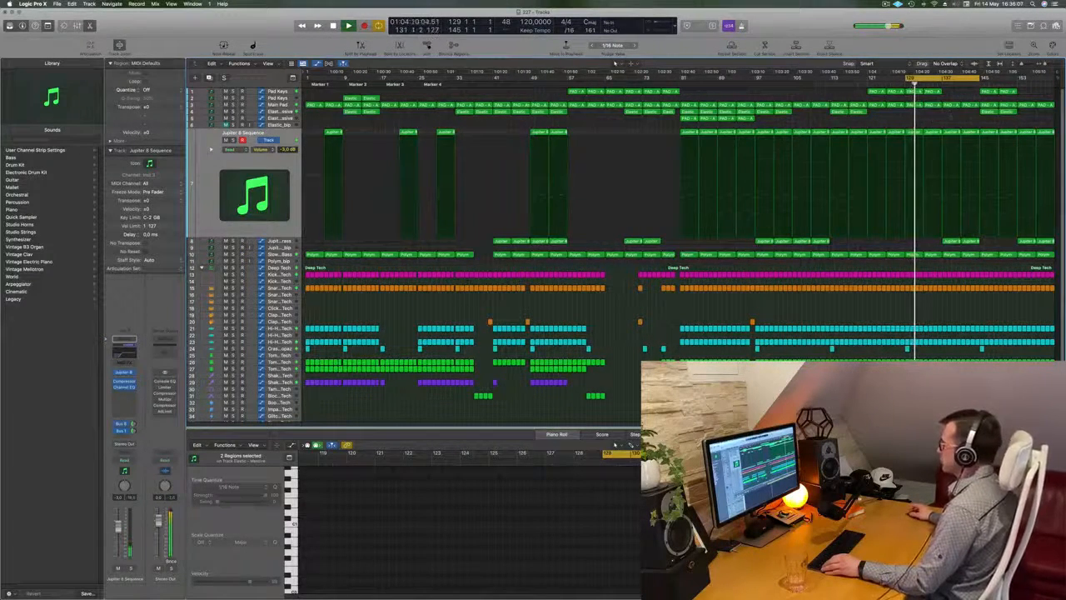
{"action": "left_click_drag", "start_coordinate": [958, 247], "coordinate": [973, 242]}
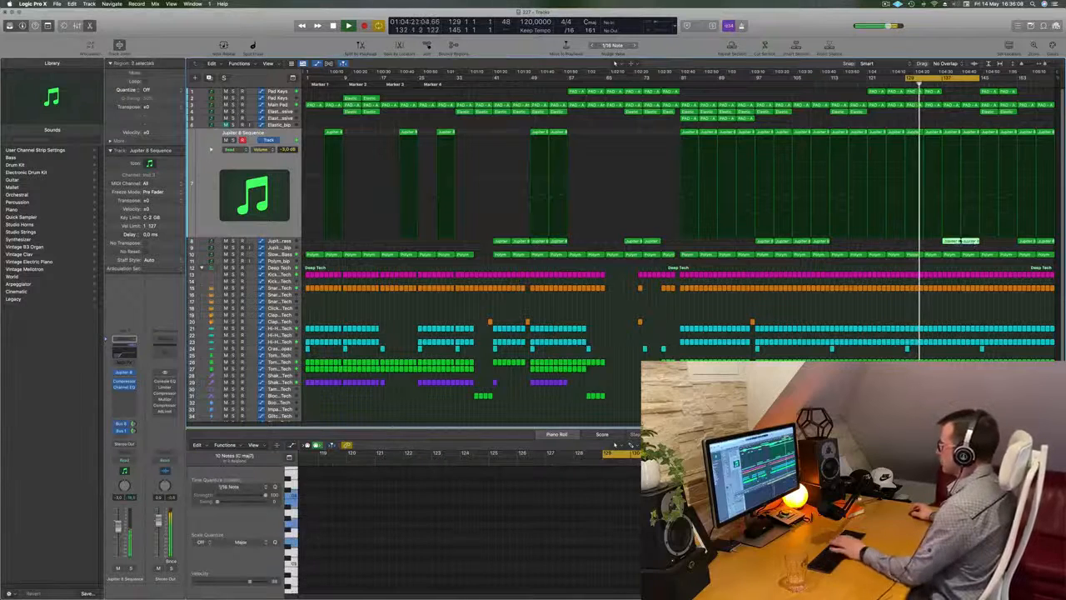
Step: Delete the two Pad Keys regions between bars 145 and 153, and copy the two Elastic regions at bar 145 on track 4 to bar 137
{"action": "left_click_drag", "start_coordinate": [974, 96], "coordinate": [1013, 92]}
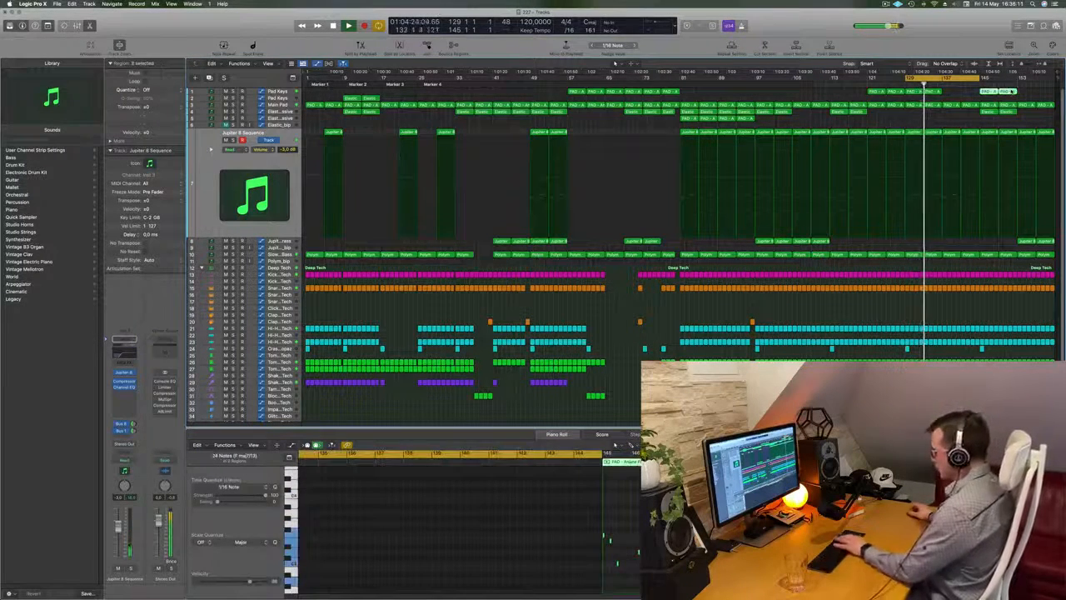
{"action": "key", "text": "Delete"}
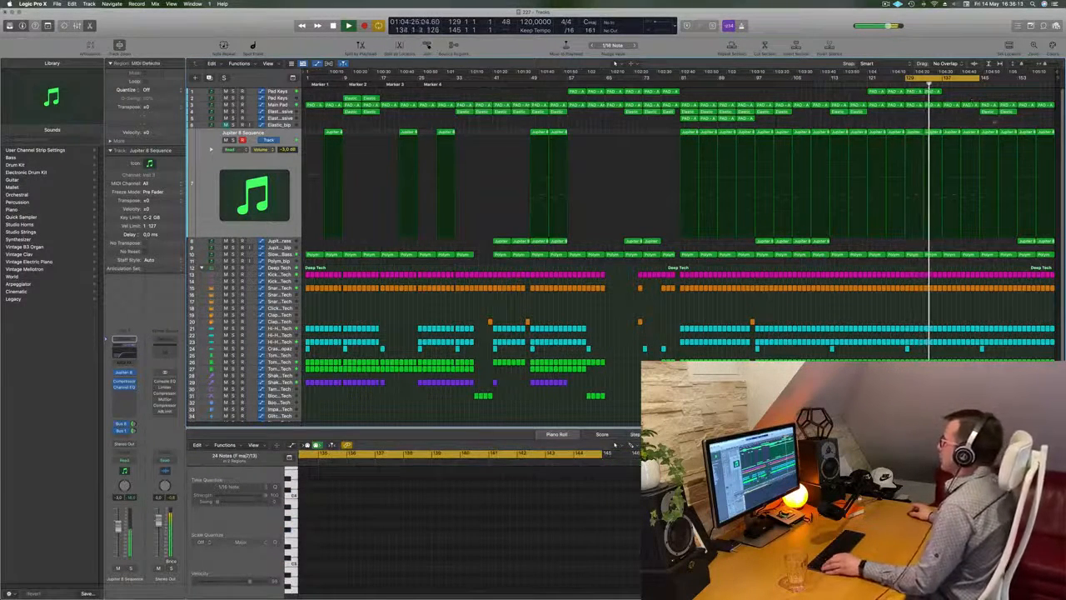
{"action": "left_click_drag", "start_coordinate": [980, 122], "coordinate": [1013, 112]}
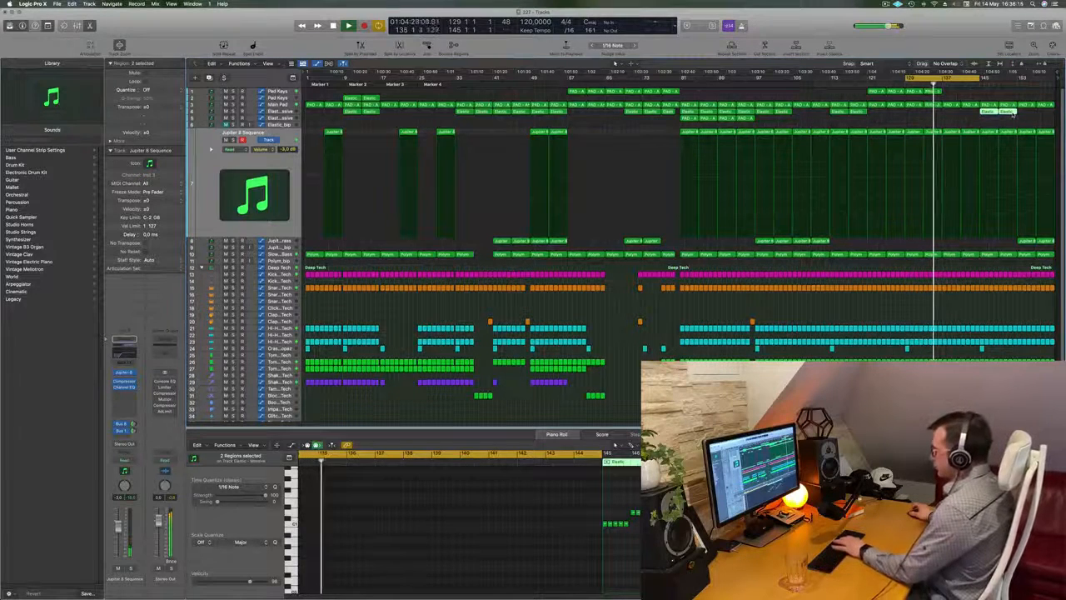
{"action": "mouse_move", "coordinate": [985, 112]}
{"action": "left_mouse_down"}
{"action": "mouse_move", "coordinate": [955, 114]}
{"action": "mouse_move", "coordinate": [994, 118]}
{"action": "left_mouse_up"}
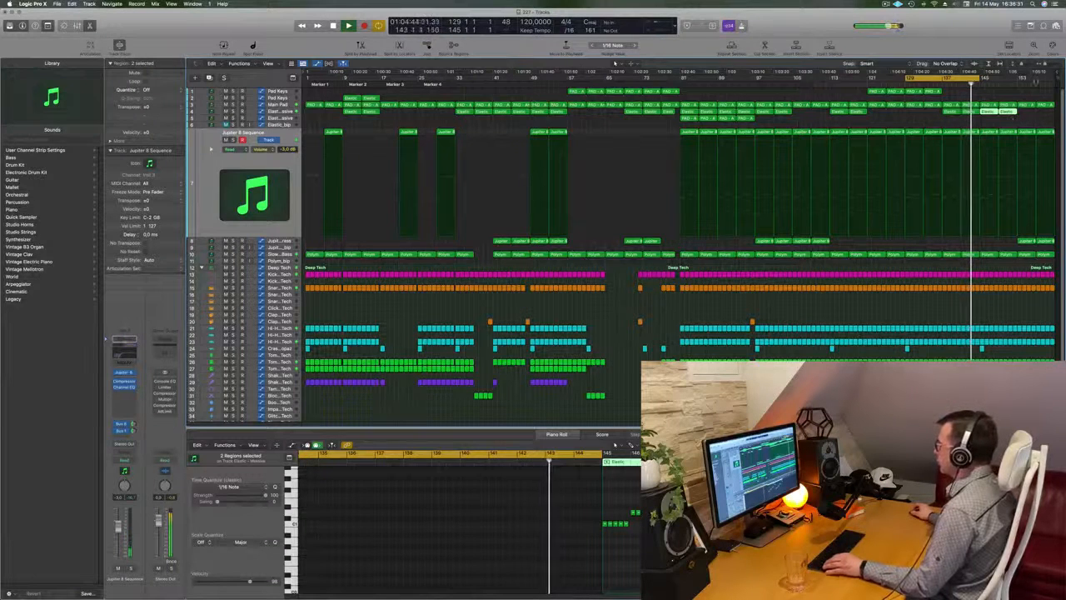
Step: Extend the project length to bar 174, stretch the cycle range from bar 129 to about bar 167, and clear the selection
{"action": "left_click_drag", "start_coordinate": [1056, 78], "coordinate": [1063, 78]}
{"action": "scroll", "coordinate": [917, 86], "scroll_direction": "down", "scroll_amount": 2}
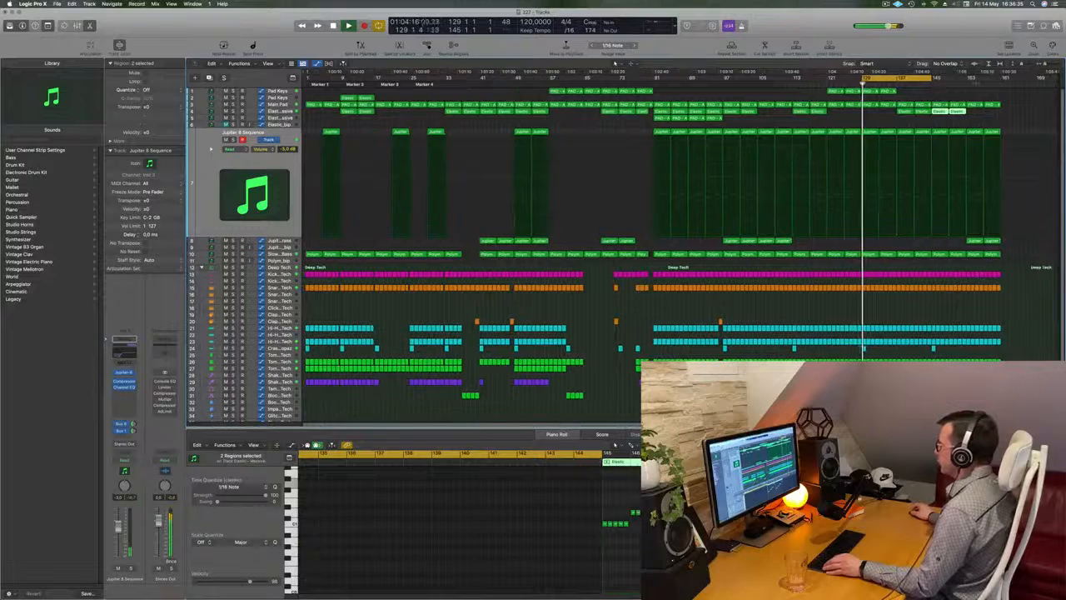
{"action": "left_click_drag", "start_coordinate": [933, 79], "coordinate": [1002, 78]}
{"action": "left_click", "coordinate": [931, 125]}
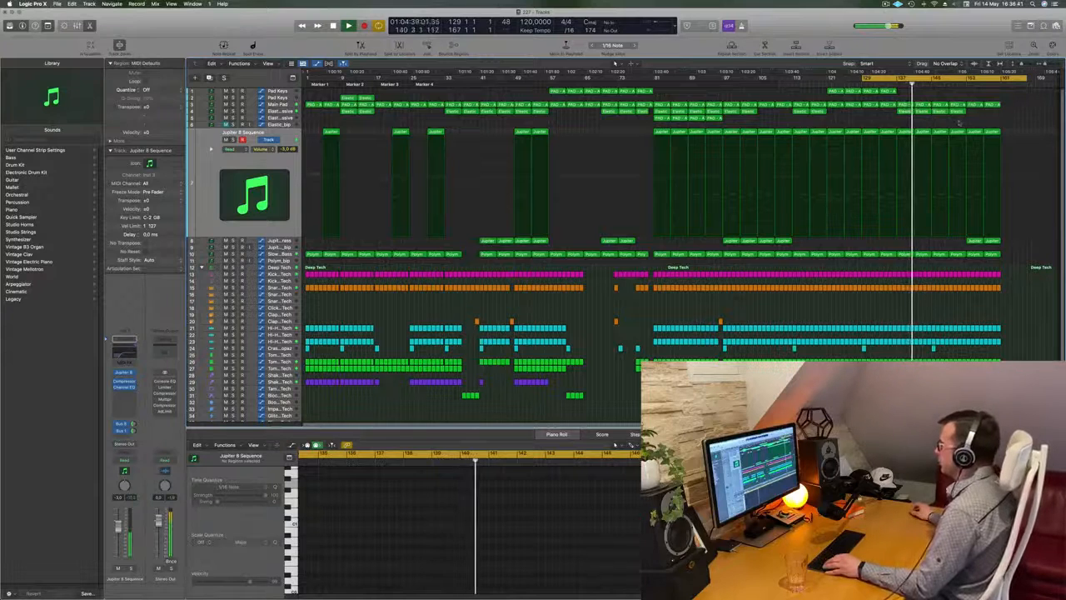
Step: Delete the two Elastic regions between bars 145 and 153 on track 4 and the purple shaker regions after bar 145
{"action": "left_click_drag", "start_coordinate": [962, 118], "coordinate": [944, 117]}
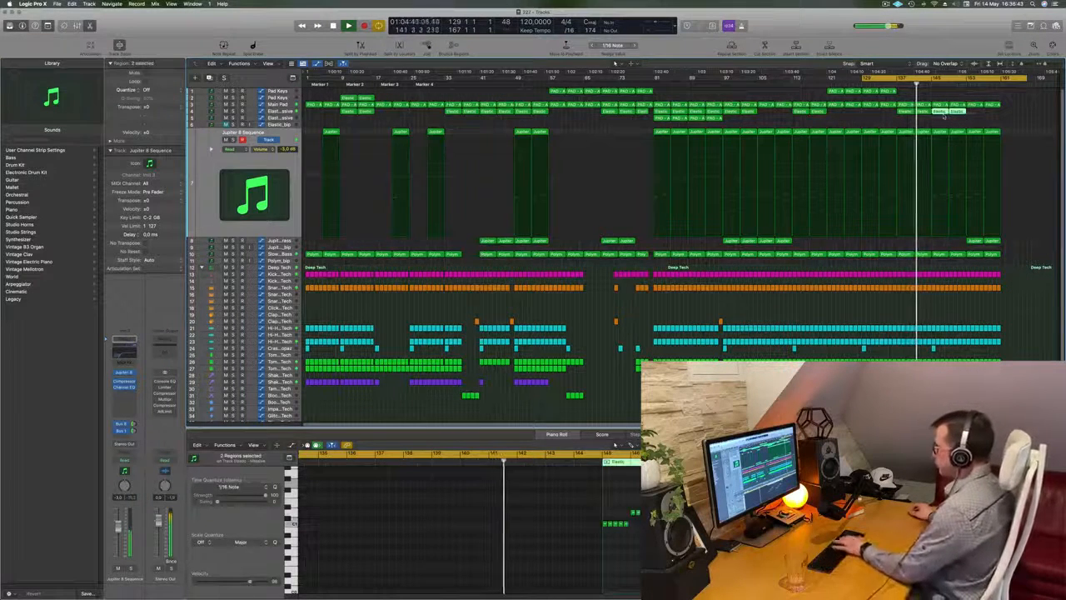
{"action": "key", "text": "Delete"}
{"action": "left_click_drag", "start_coordinate": [966, 386], "coordinate": [938, 380]}
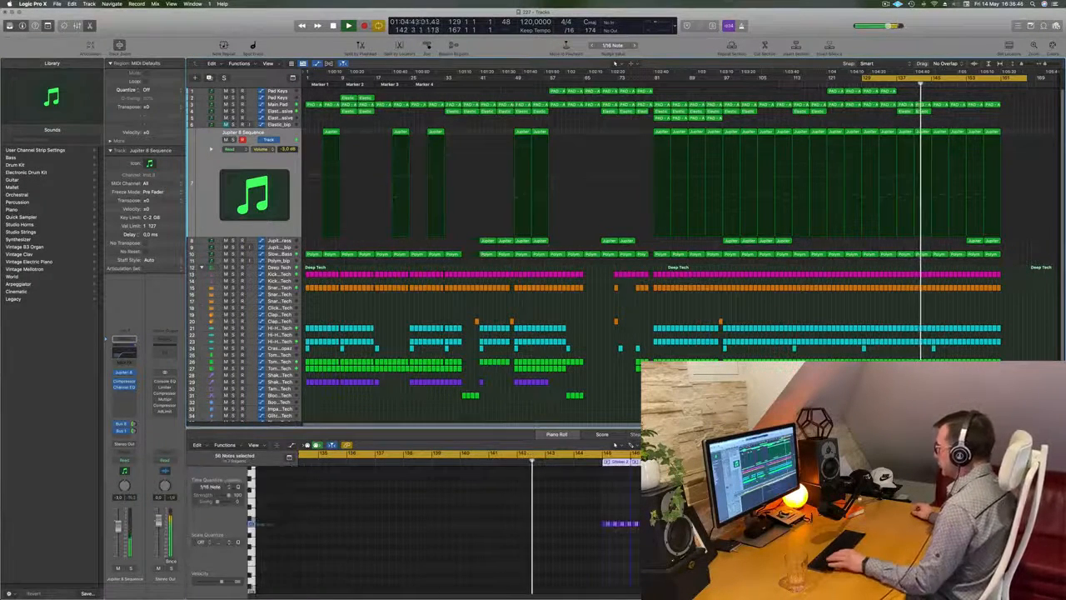
{"action": "key", "text": "Delete"}
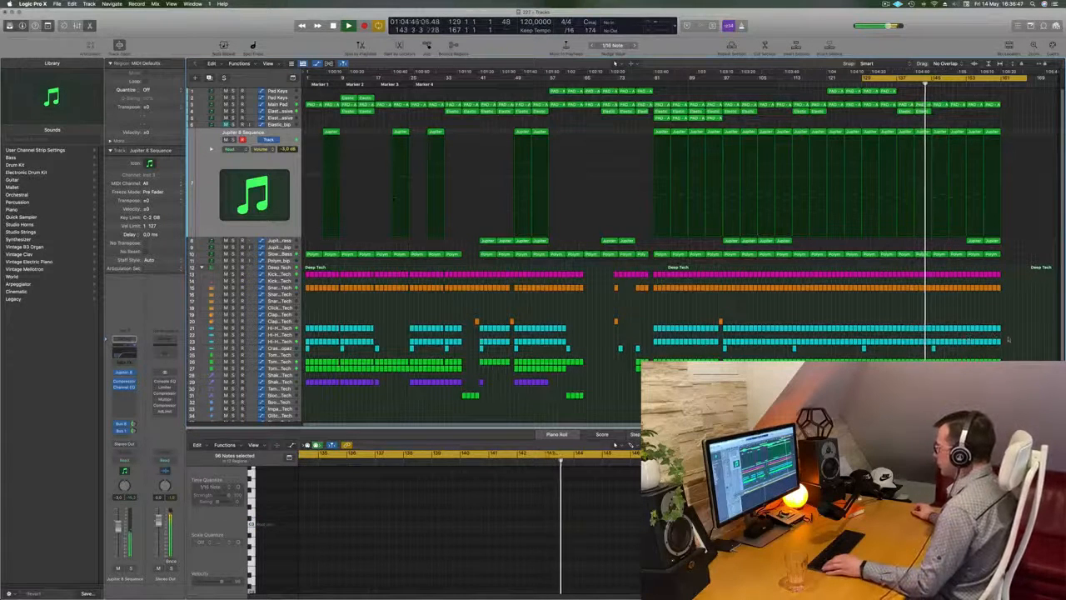
Step: Delete the hi-hat regions on track 21 from bar 145 to 161 and those on track 23 from bar 153 to 161
{"action": "left_click_drag", "start_coordinate": [1015, 325], "coordinate": [934, 332]}
{"action": "key", "text": "Delete"}
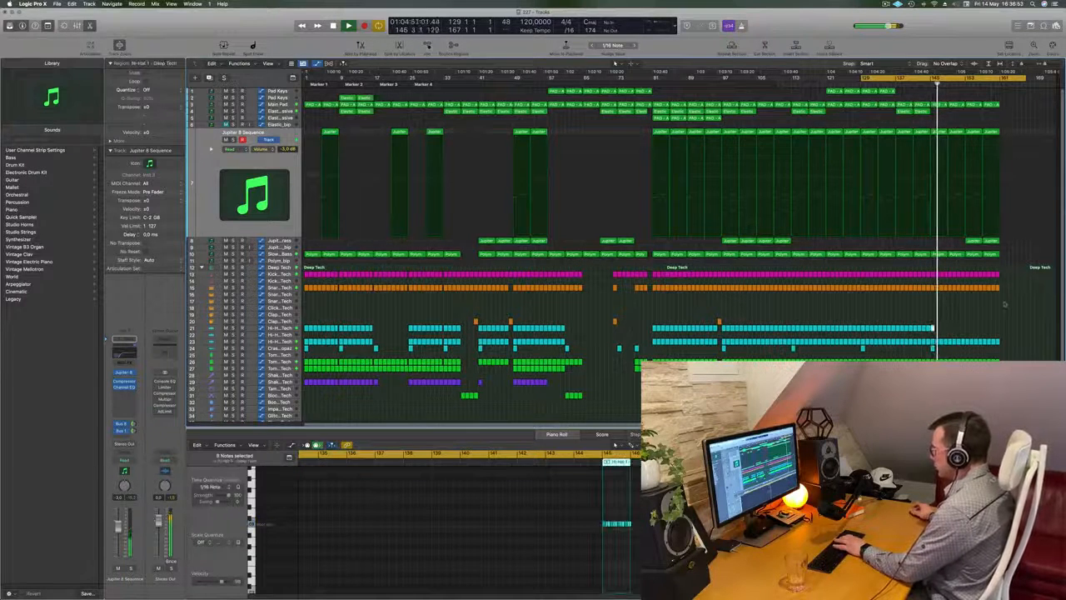
{"action": "left_click_drag", "start_coordinate": [1013, 339], "coordinate": [976, 348]}
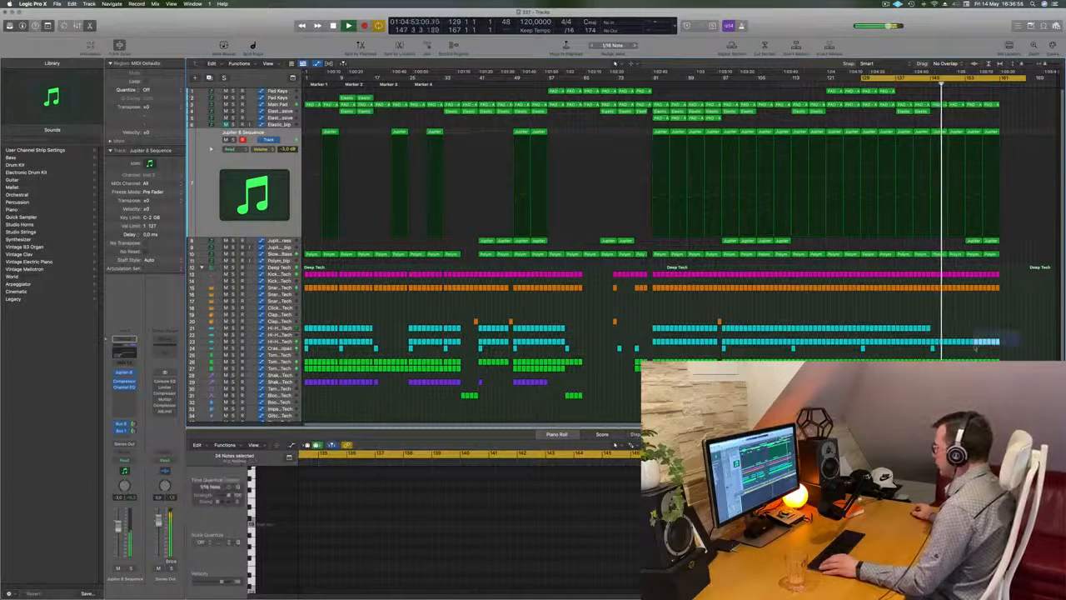
{"action": "key", "text": "Delete"}
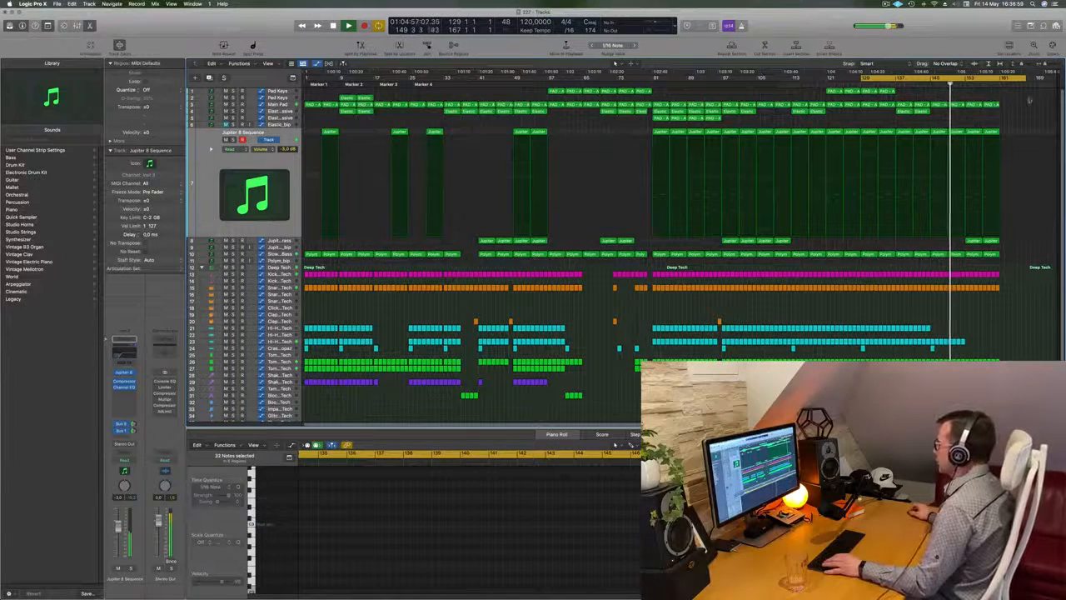
Step: Select the Main Pad track and lower its automation points at bars 153 and 161 to near the bottom of the lane
{"action": "left_click", "coordinate": [278, 104]}
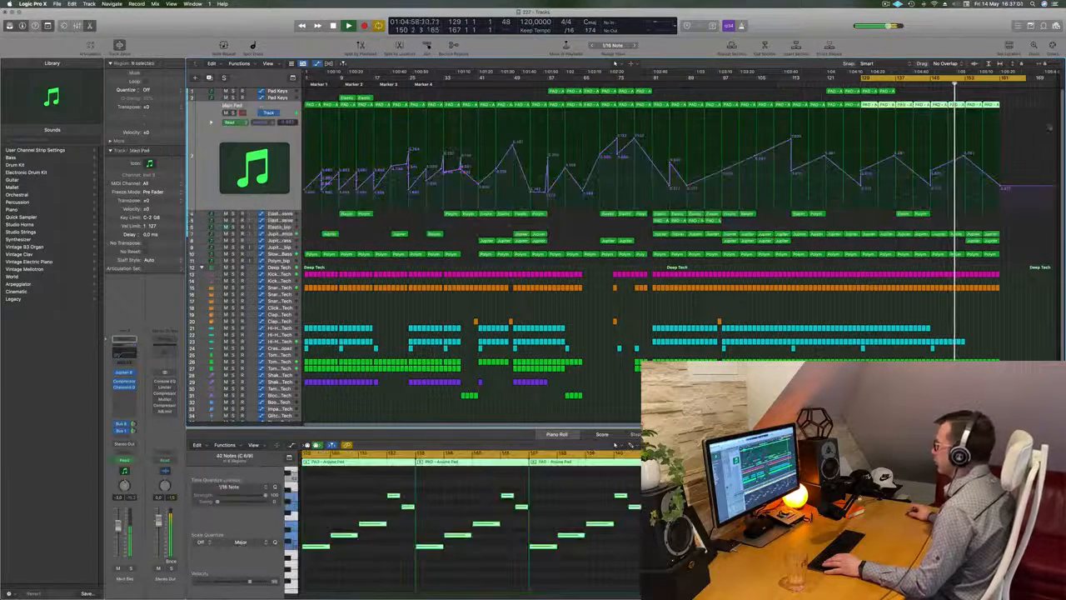
{"action": "left_click_drag", "start_coordinate": [964, 157], "coordinate": [964, 172]}
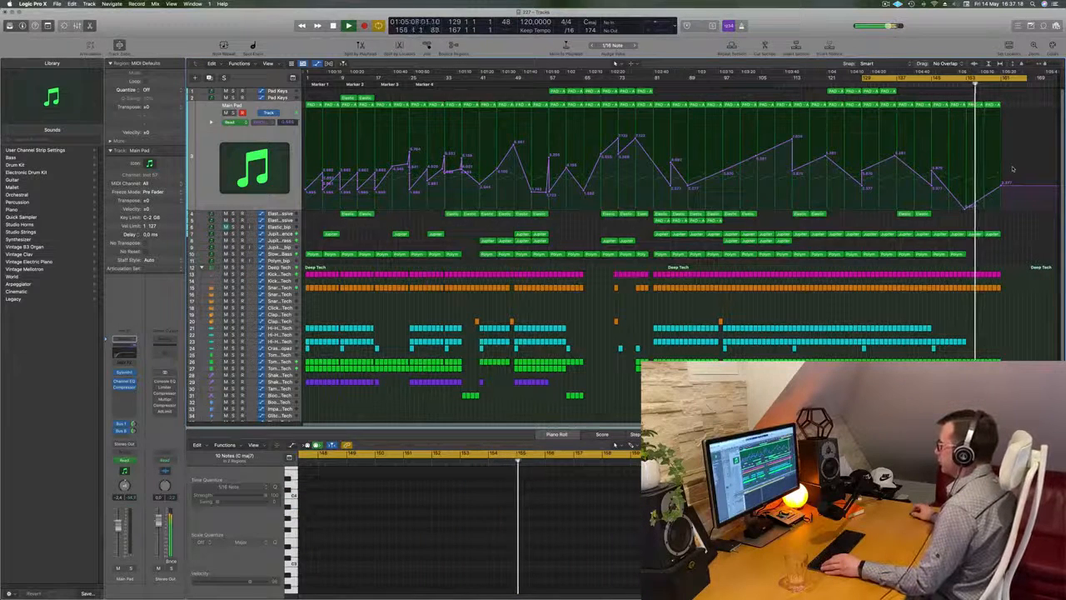
{"action": "left_click_drag", "start_coordinate": [1002, 183], "coordinate": [1005, 206]}
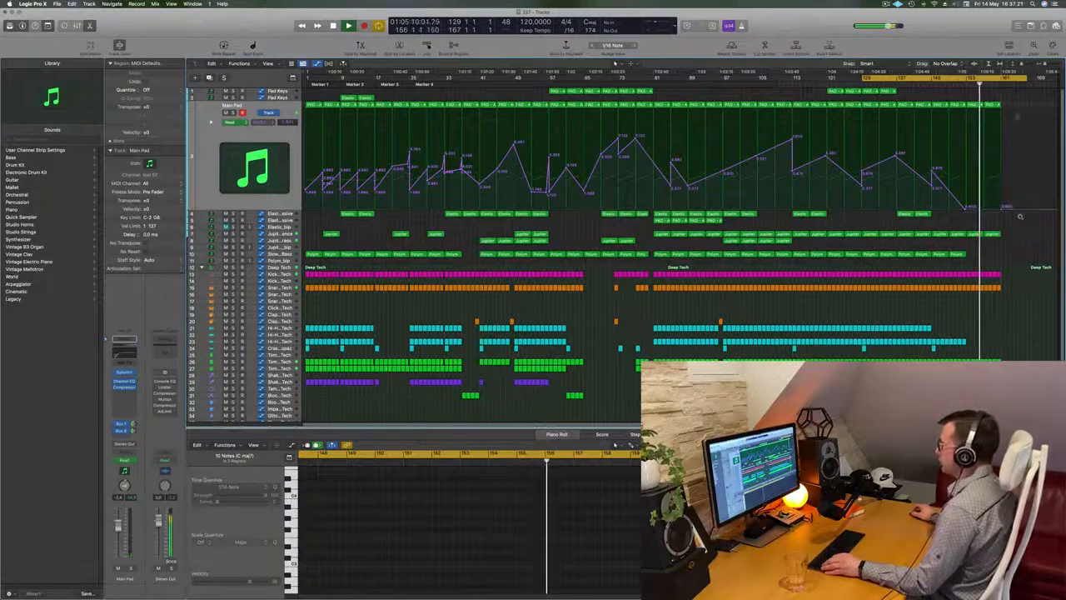